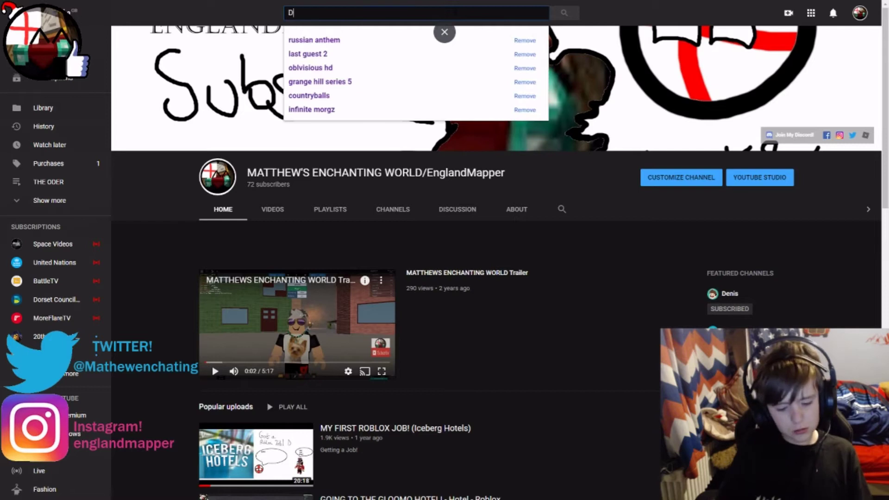
Step: Search YouTube for 'Drawing world masp' and scroll through the results
type("rawing world")
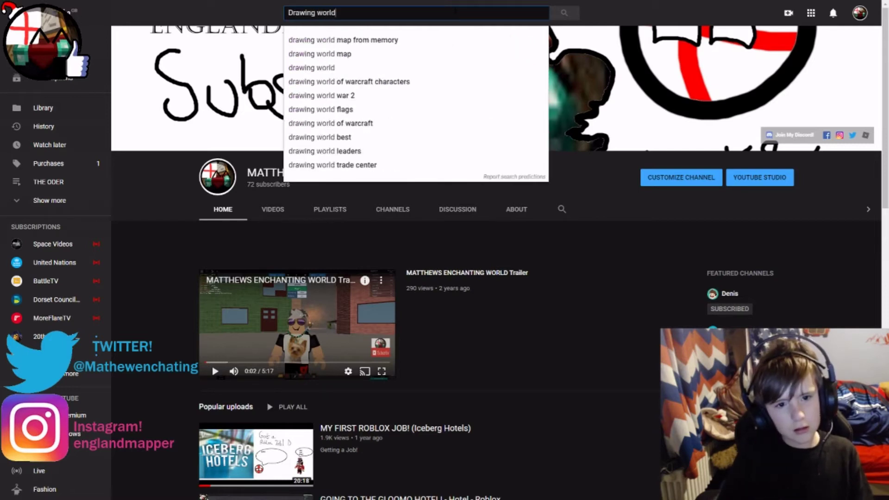
type(" masp")
key("Return")
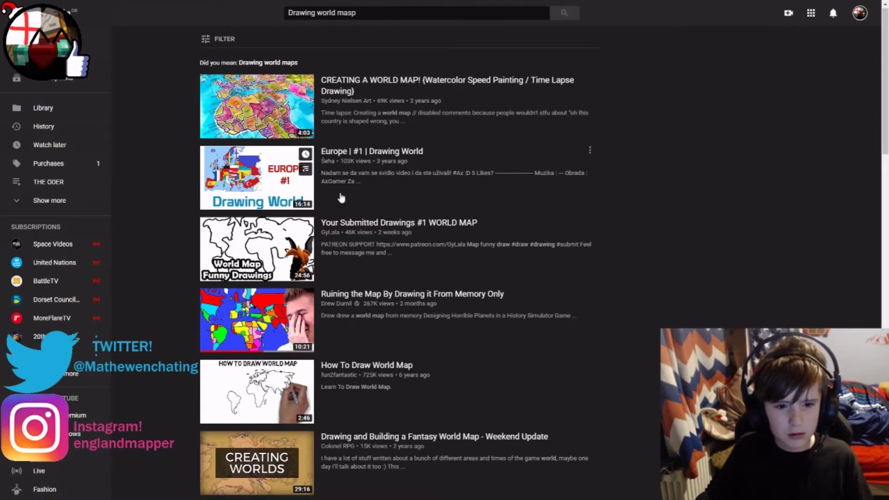
scroll(179, 238, "down", 2)
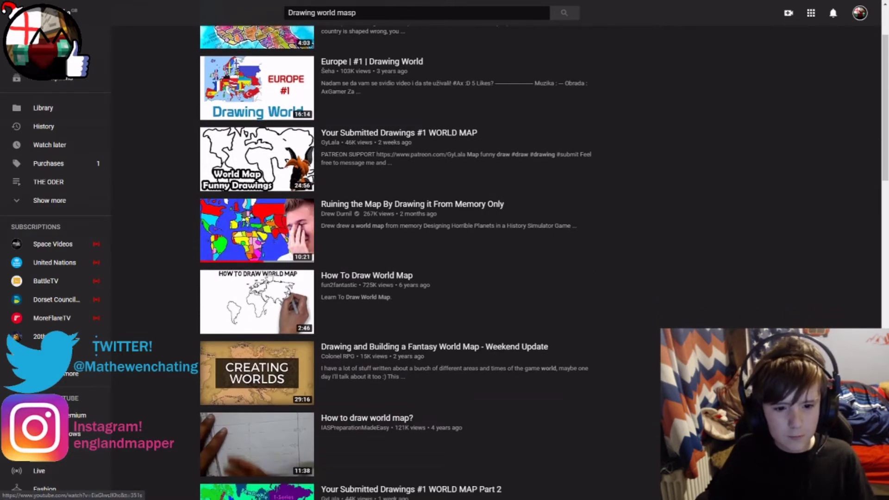
scroll(316, 274, "down", 7)
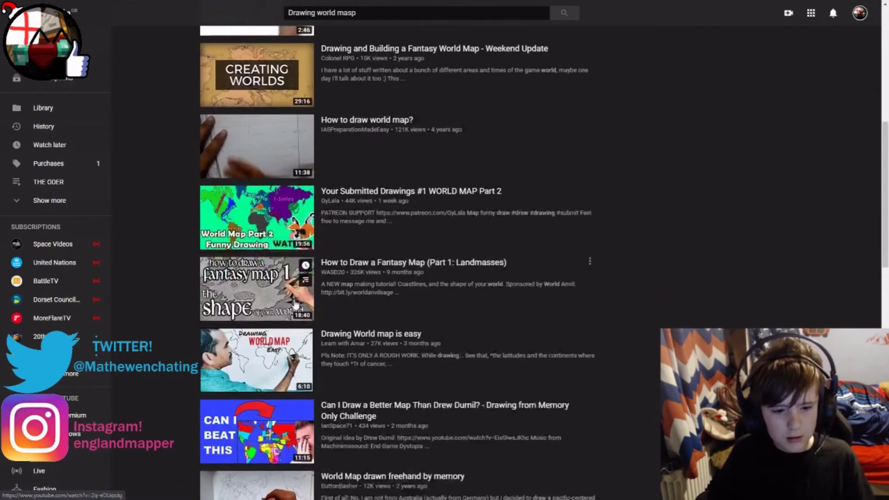
scroll(345, 330, "down", 5)
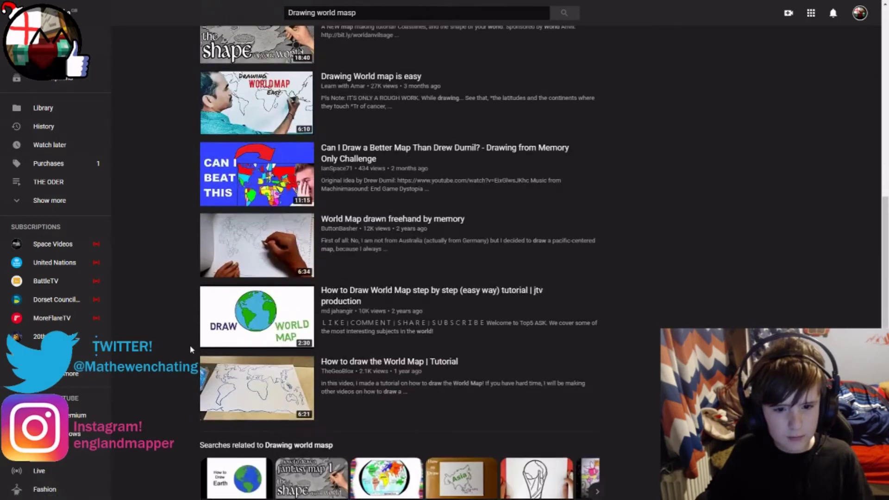
scroll(191, 349, "down", 10)
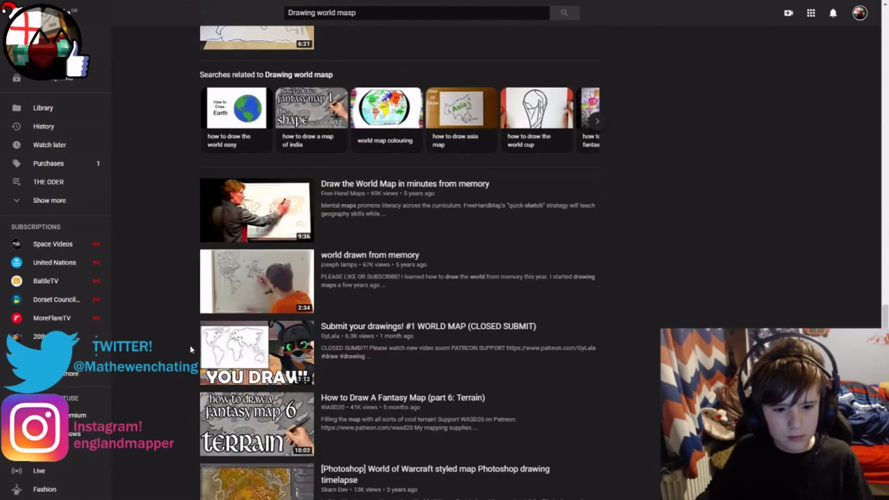
scroll(196, 346, "down", 9)
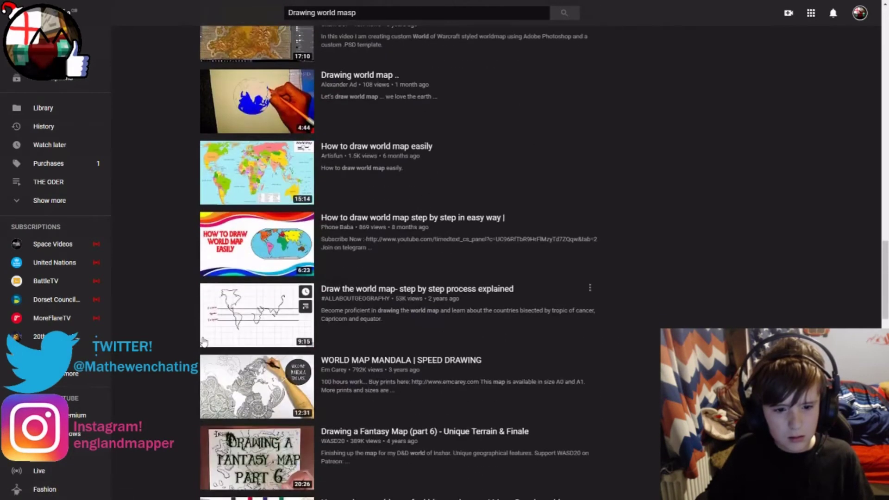
scroll(202, 341, "down", 8)
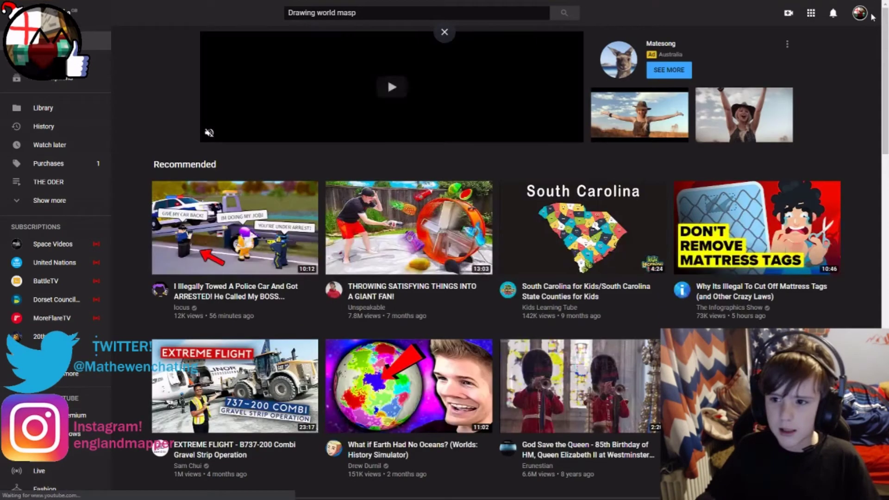
Step: Open the LANDING AIRPLANES ON A AIRCRAFT CARRIER Roblox video from your channel's Videos list
left_click(859, 13)
left_click(826, 64)
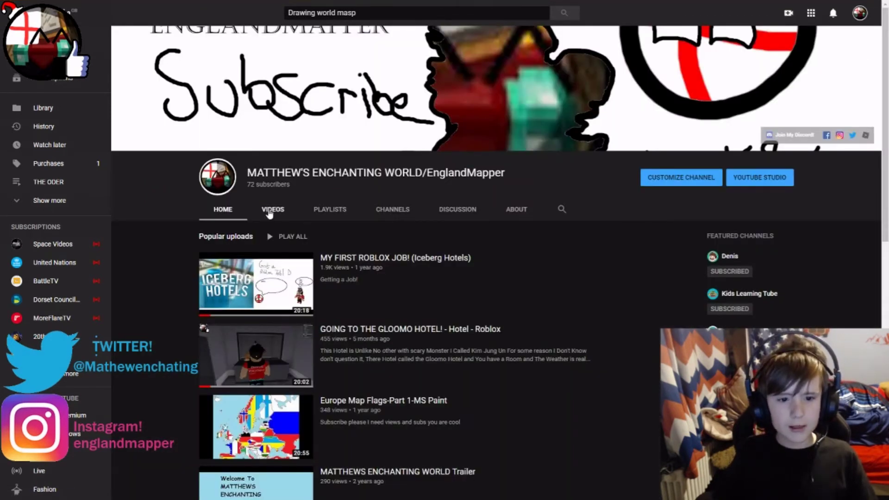
left_click(270, 211)
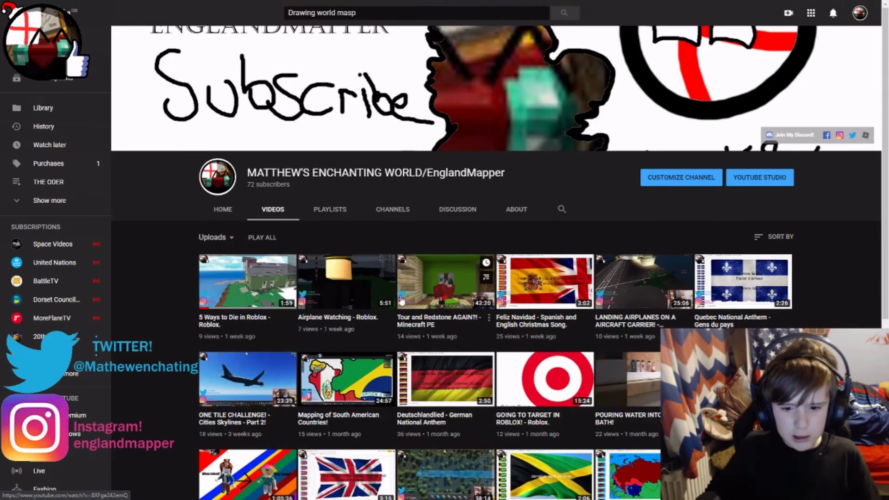
left_click(645, 285)
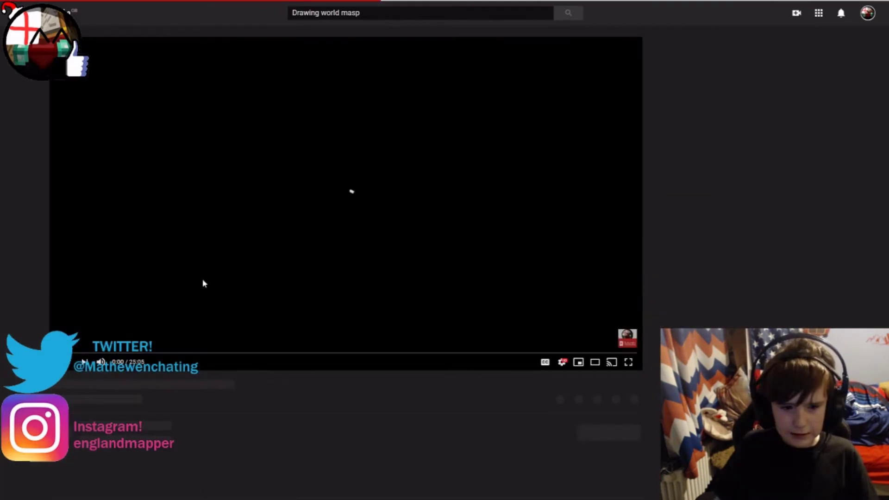
Step: Seek the video ahead to about 1:05 into the Roblox gameplay
left_click(65, 354)
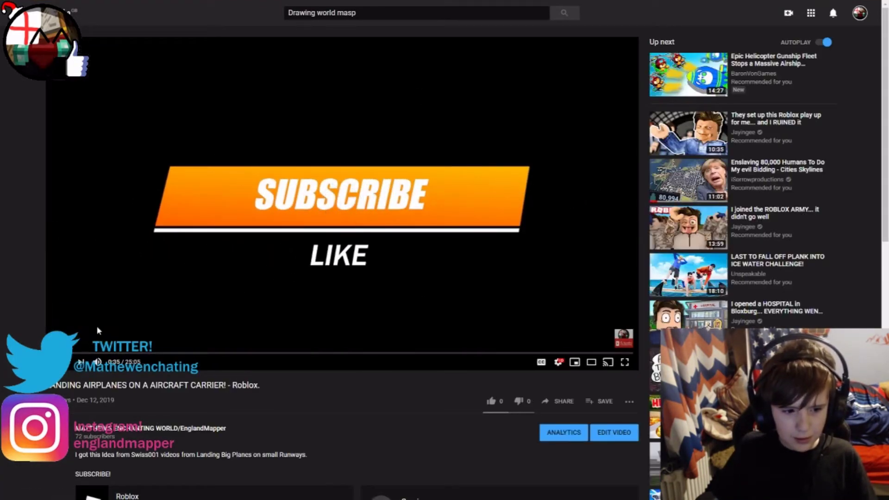
left_click(77, 353)
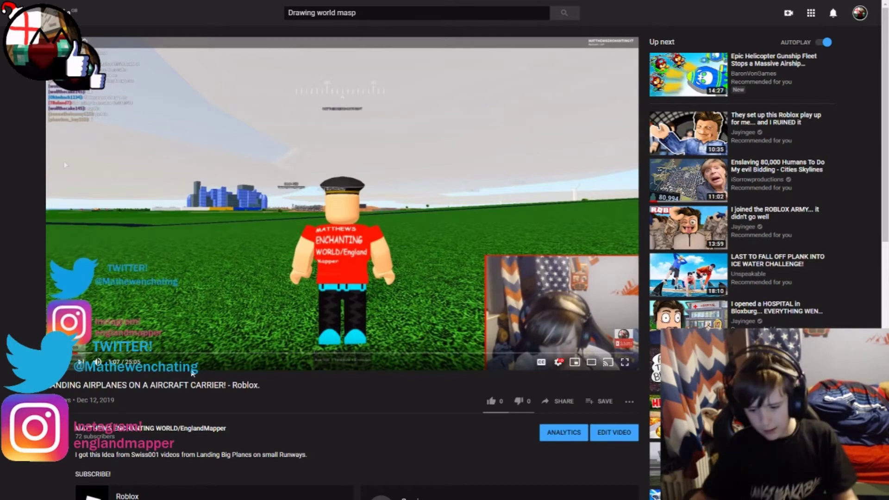
key("super")
left_click(1, 119)
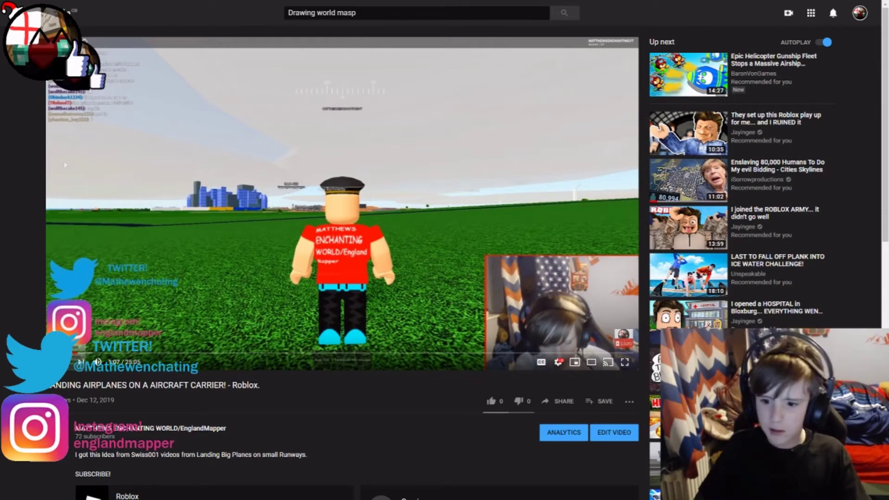
Step: Scroll down to the comments and open the commenter's channel
scroll(616, 462, "down", 5)
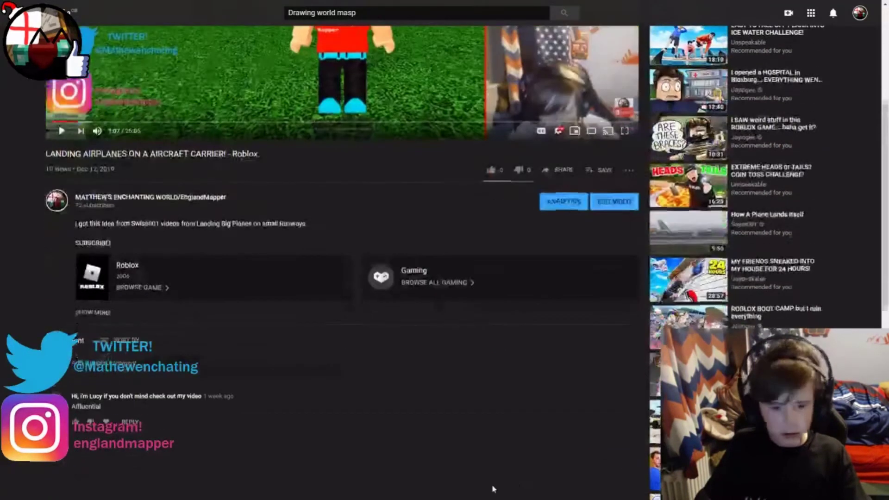
scroll(492, 486, "down", 3)
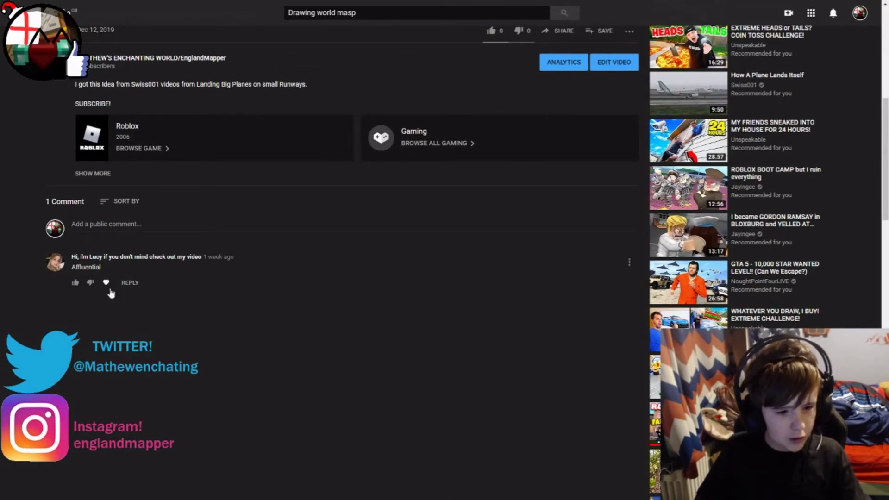
left_click(54, 270)
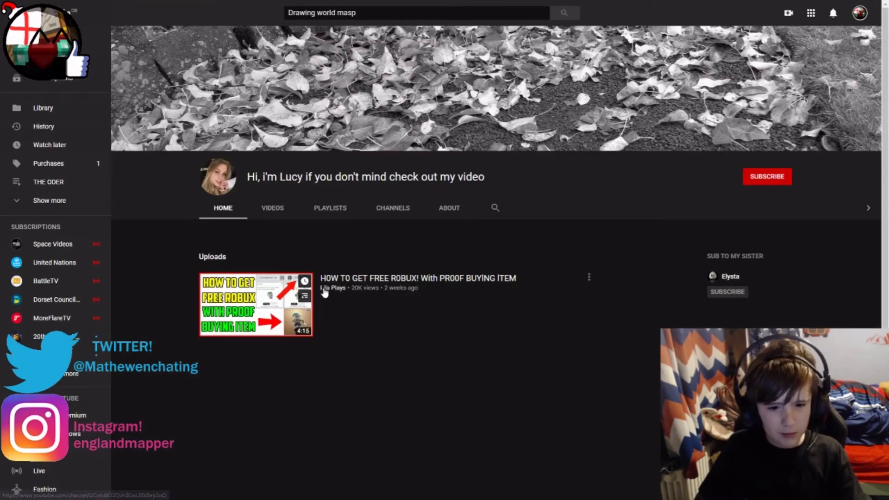
Step: Browse the commenter's Videos, Playlists and Home sections, then return to the YouTube home page
left_click(273, 208)
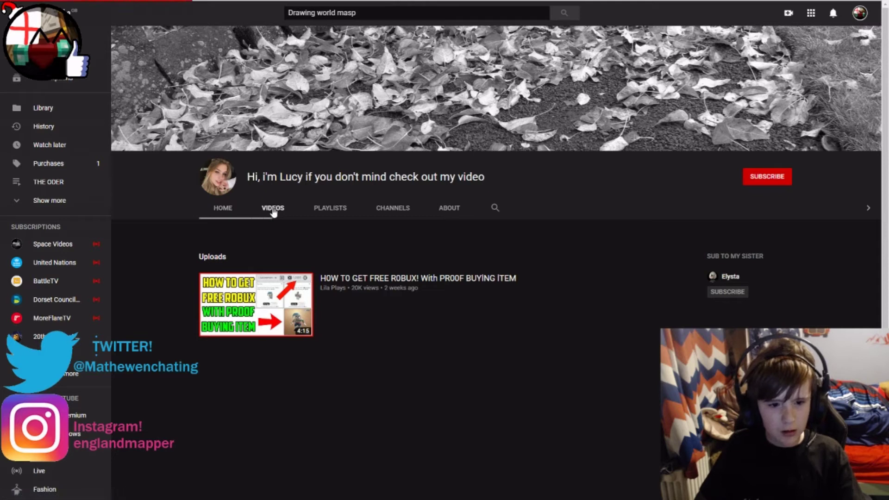
left_click(314, 213)
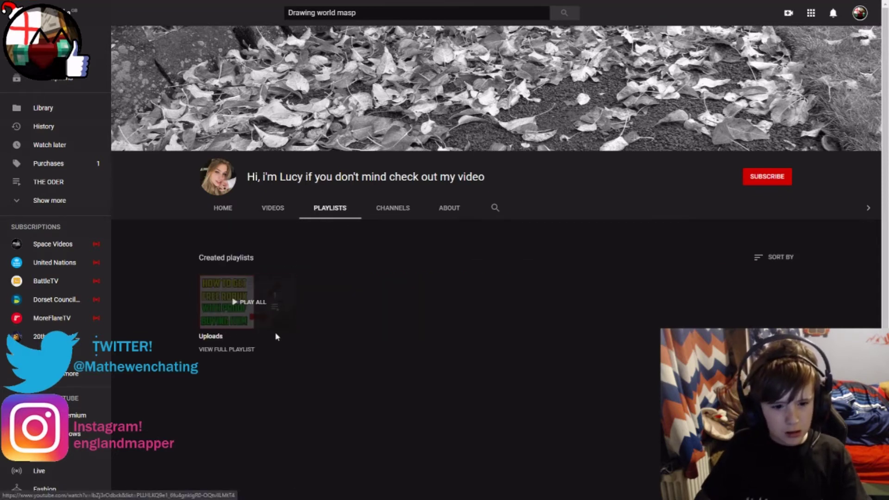
left_click(258, 209)
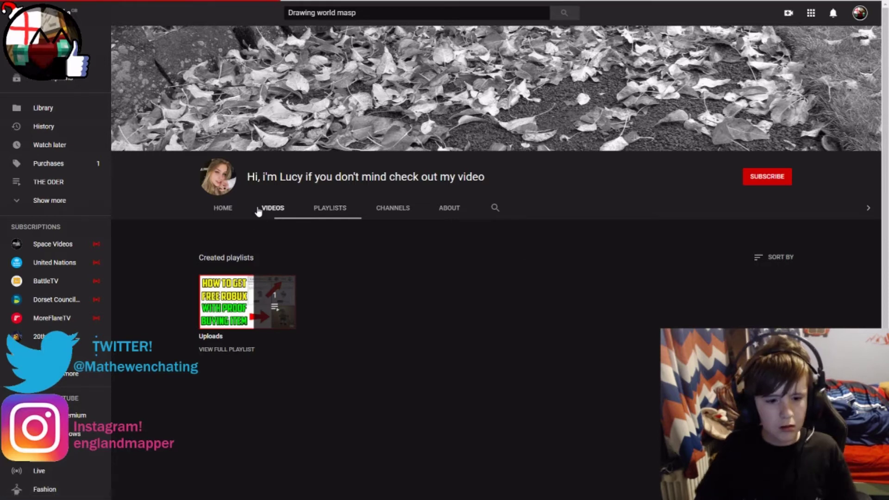
left_click(246, 216)
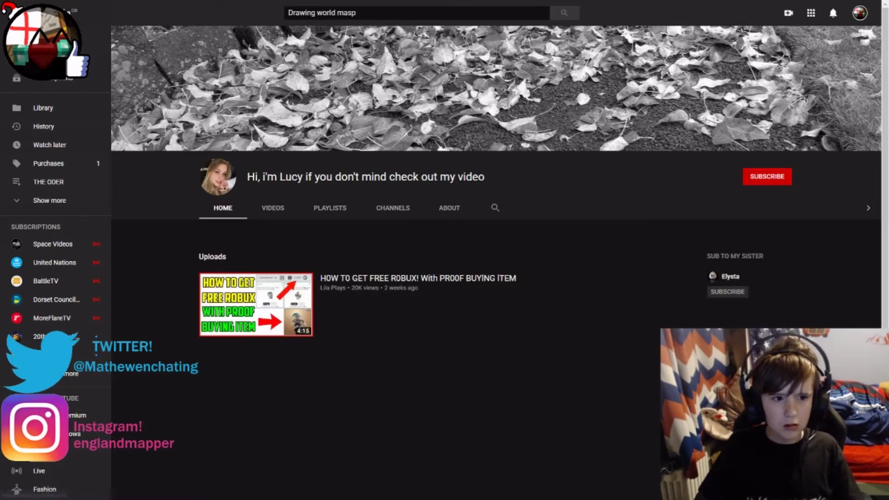
left_click(50, 41)
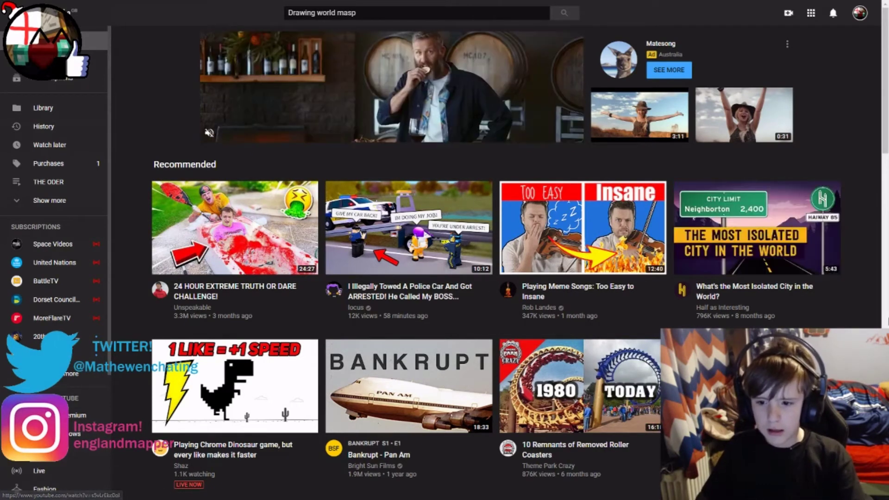
key("F11")
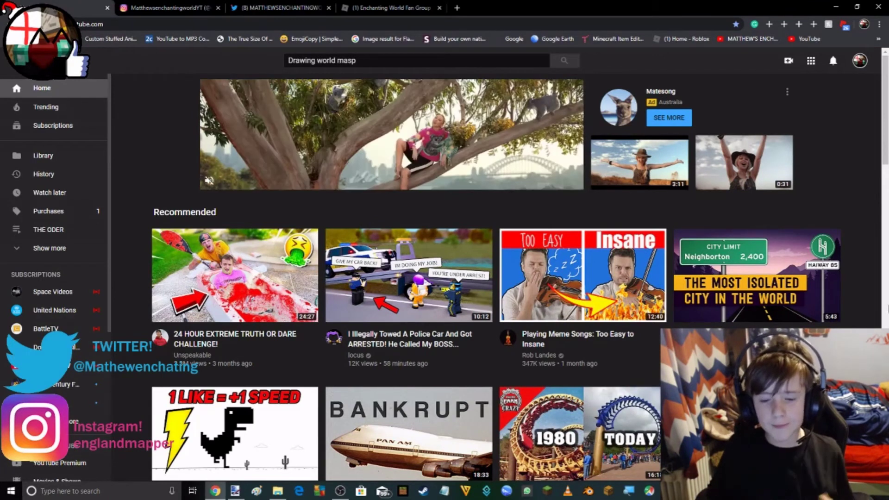
left_click(340, 490)
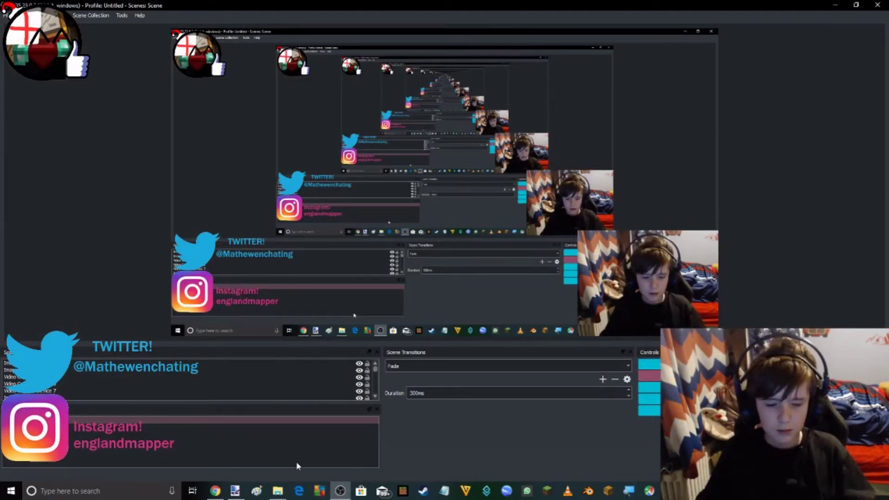
left_click(215, 490)
left_click(166, 8)
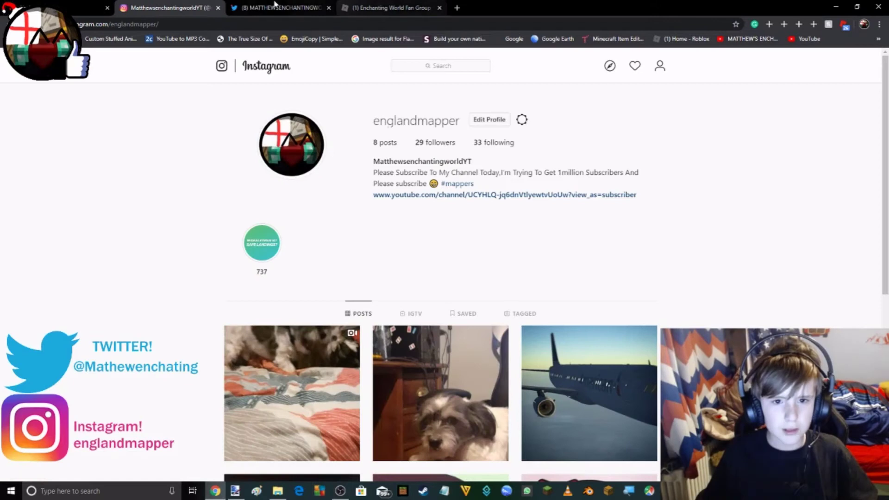
left_click(60, 8)
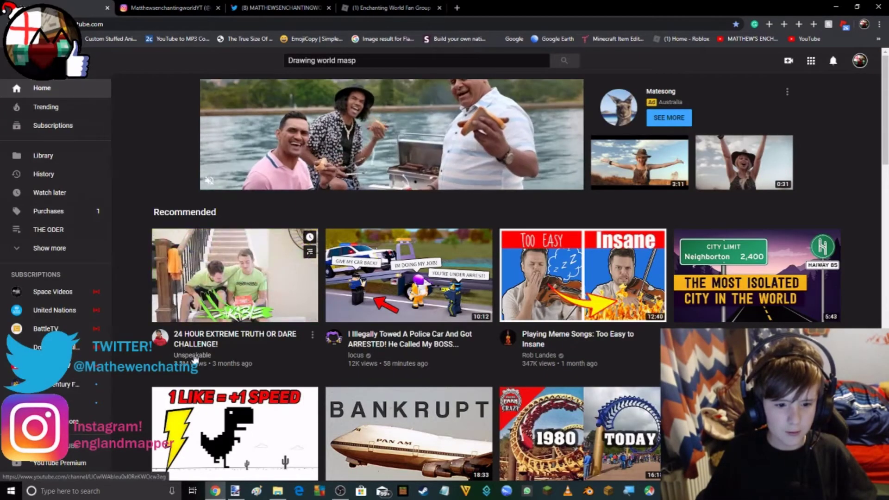
scroll(194, 359, "down", 3)
left_click(178, 238)
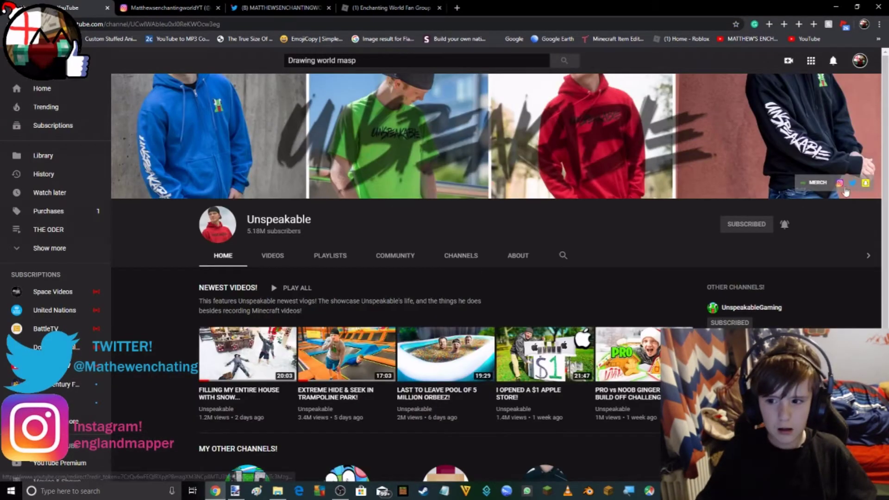
Step: Open the Unspeakable merch store's checkout page, briefly switching to OBS and back
left_click(824, 183)
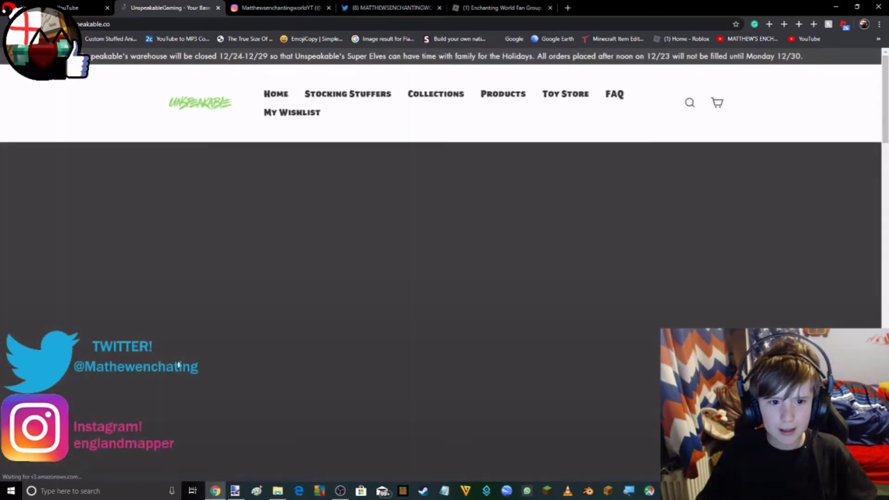
scroll(163, 282, "down", 8)
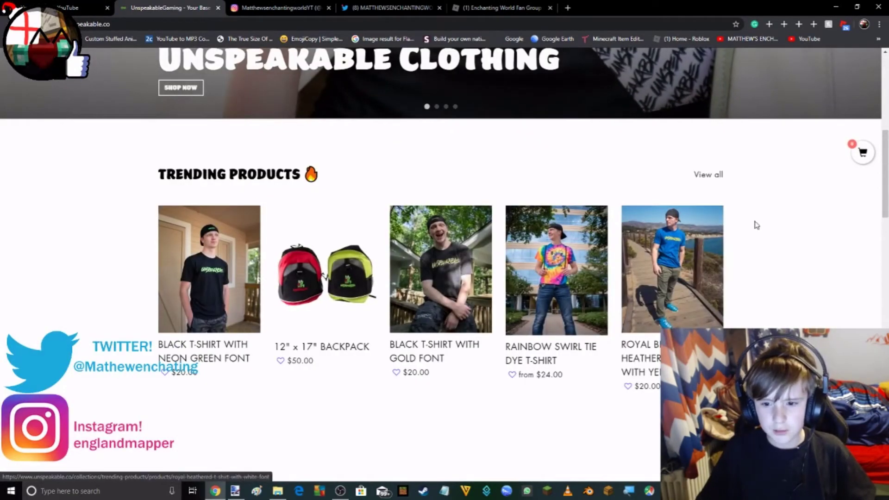
scroll(754, 224, "up", 4)
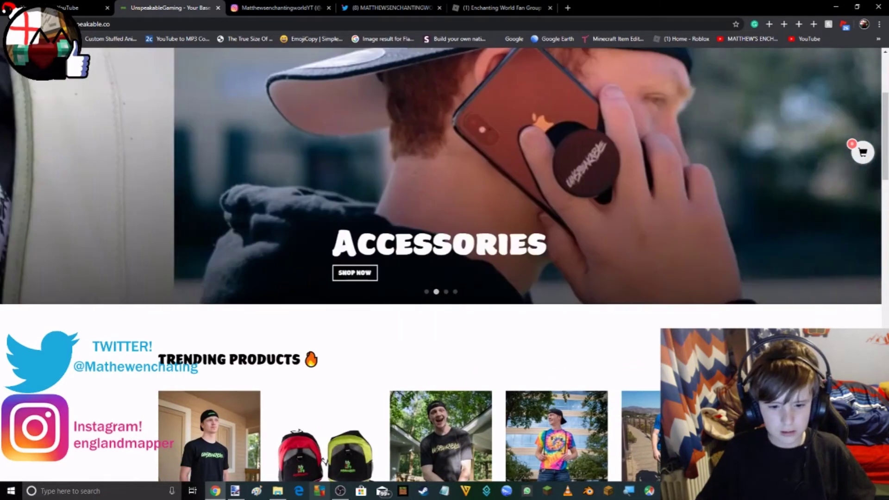
left_click(340, 490)
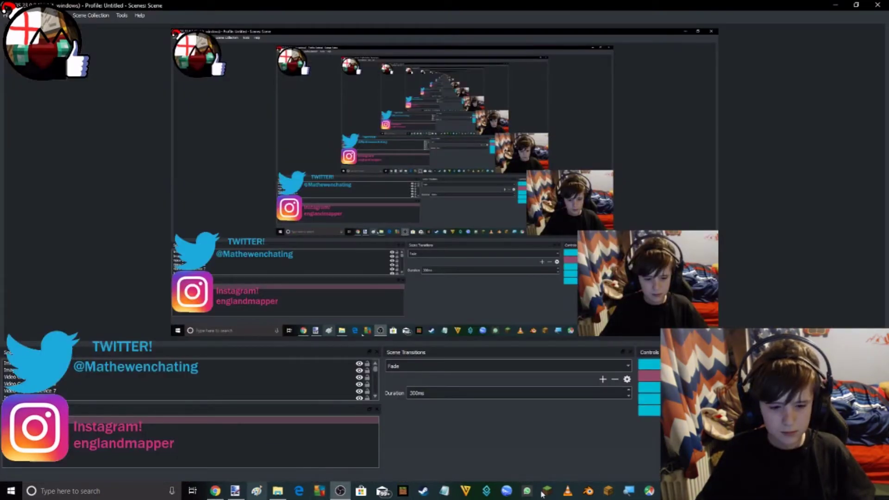
left_click(215, 490)
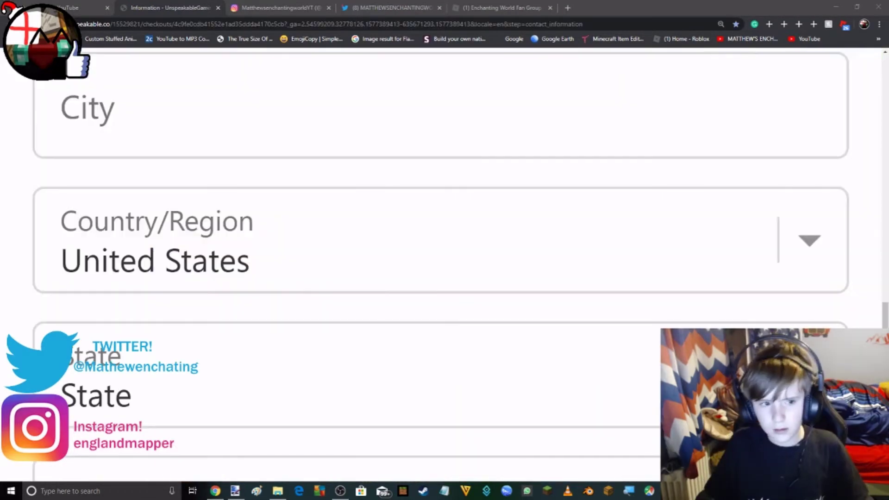
Step: Scroll through the Country/Region list and keep United States selected
left_click(293, 262)
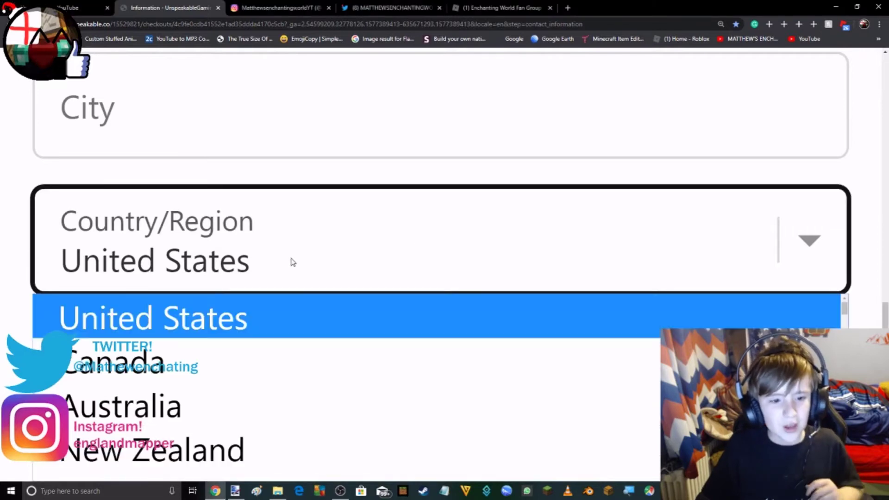
scroll(312, 353, "down", 2)
scroll(302, 356, "down", 5)
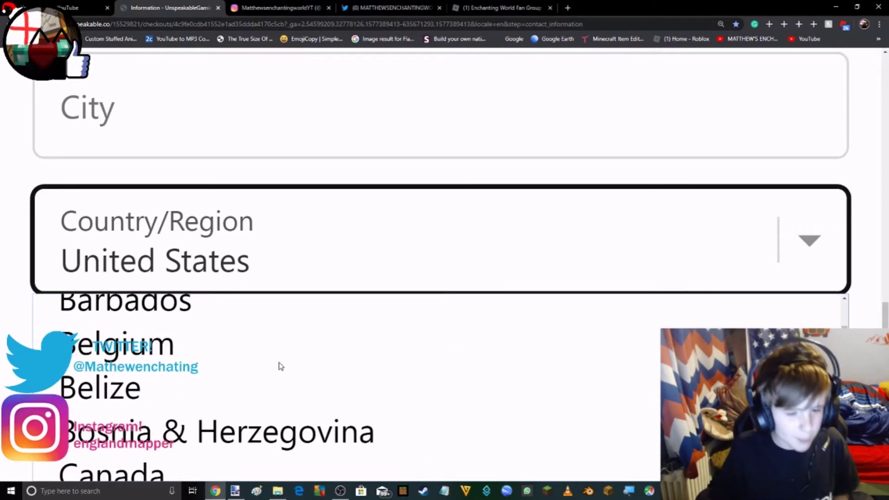
scroll(284, 371, "down", 10)
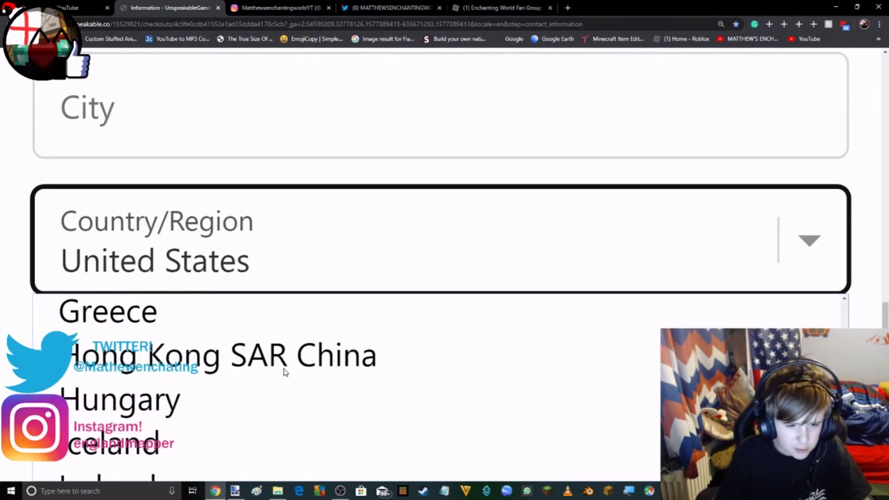
scroll(183, 428, "down", 5)
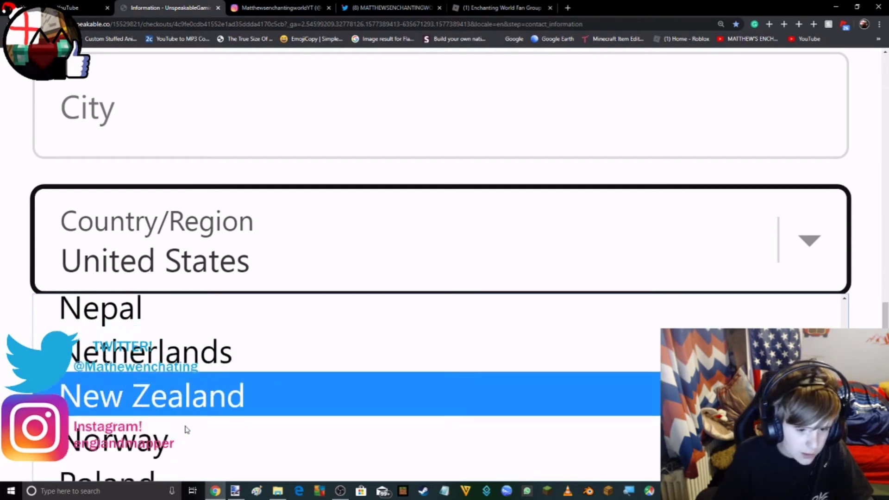
scroll(185, 429, "down", 4)
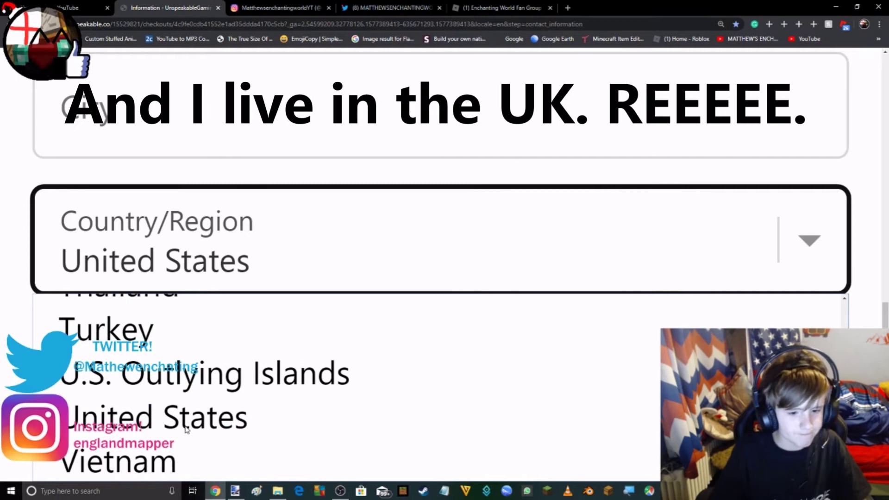
scroll(185, 429, "up", 9)
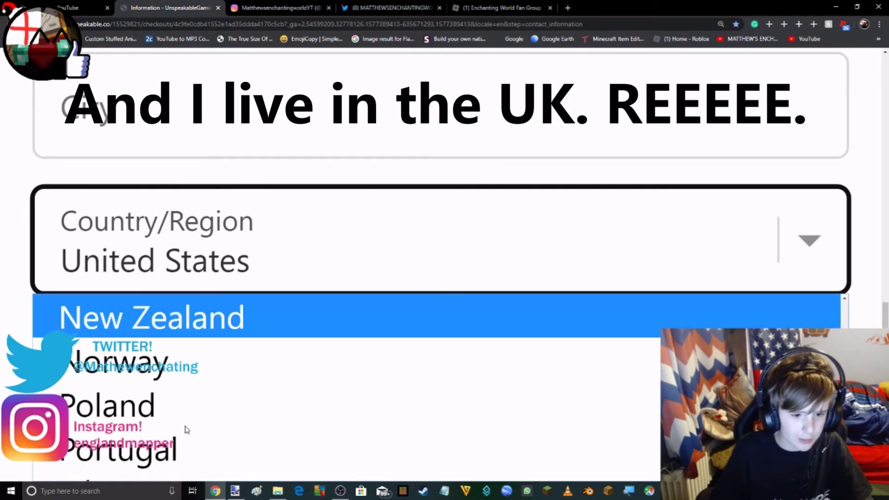
scroll(185, 429, "up", 2)
scroll(185, 430, "up", 3)
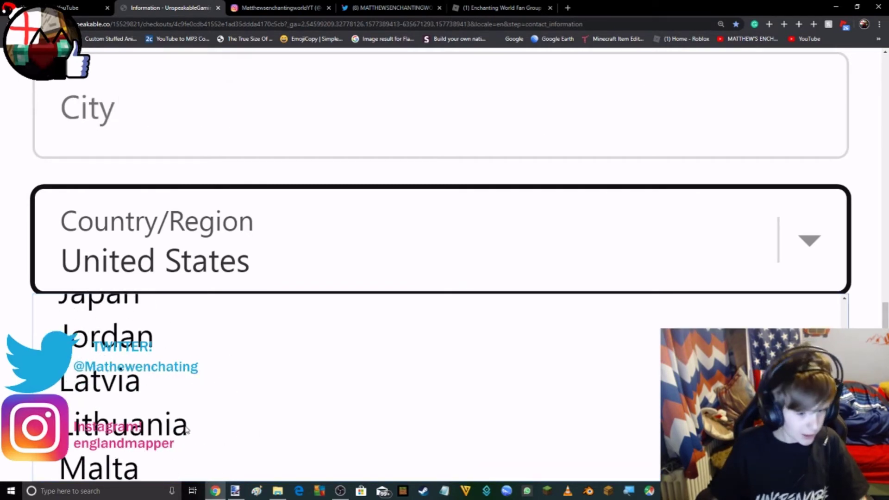
scroll(185, 429, "down", 3)
scroll(185, 430, "up", 2)
scroll(185, 429, "up", 1)
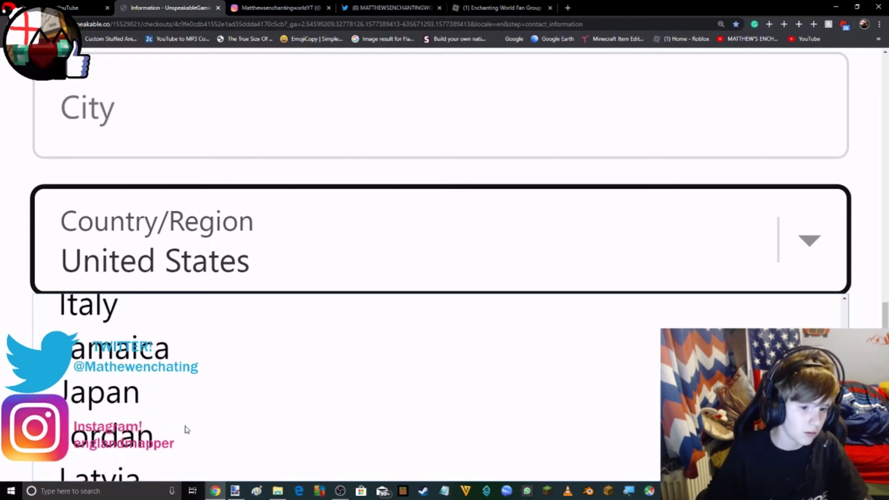
scroll(185, 429, "up", 2)
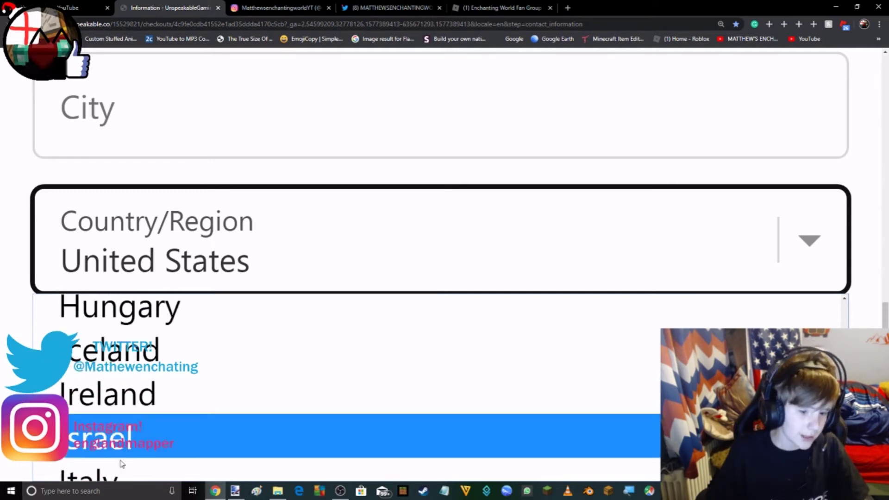
scroll(167, 426, "up", 5)
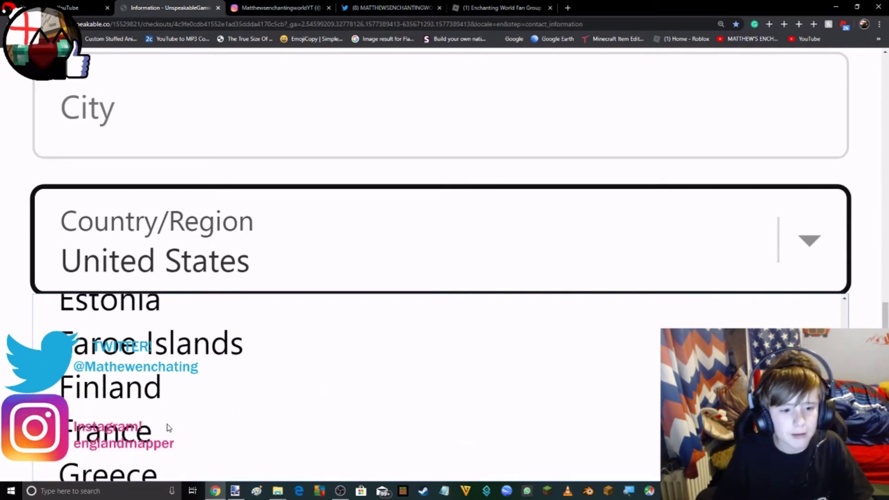
scroll(167, 426, "up", 5)
scroll(176, 423, "down", 4)
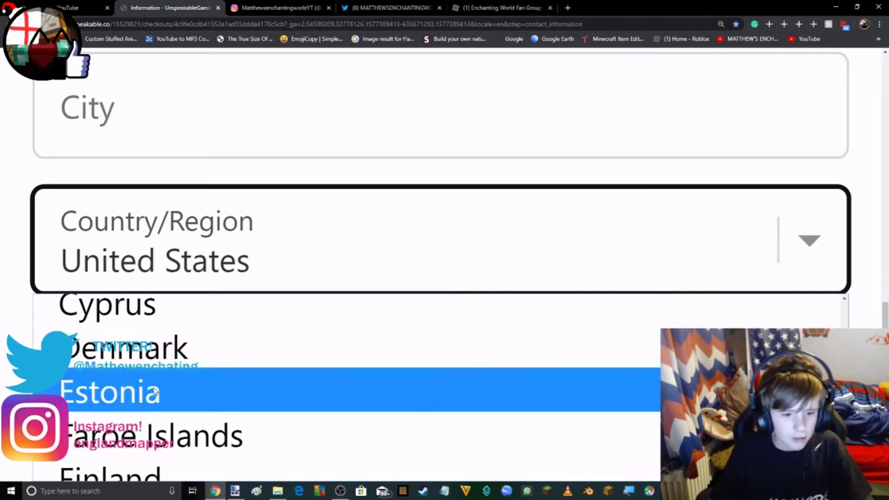
scroll(309, 401, "down", 1)
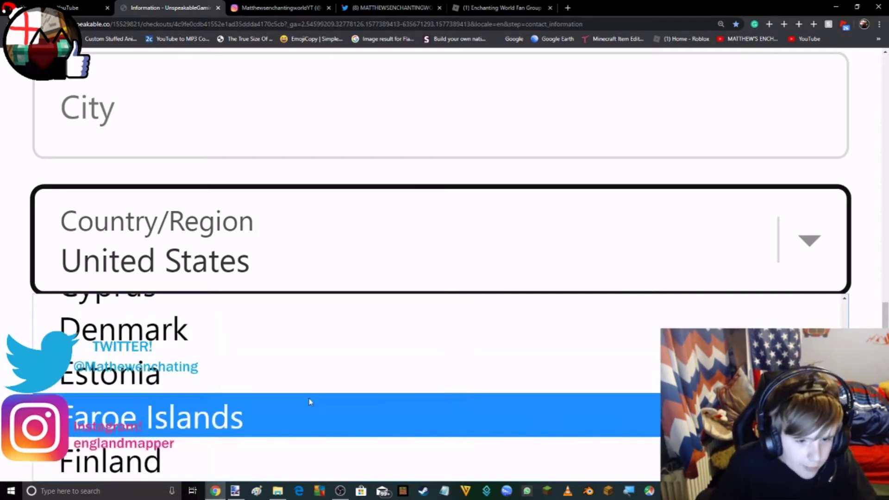
scroll(309, 399, "up", 10)
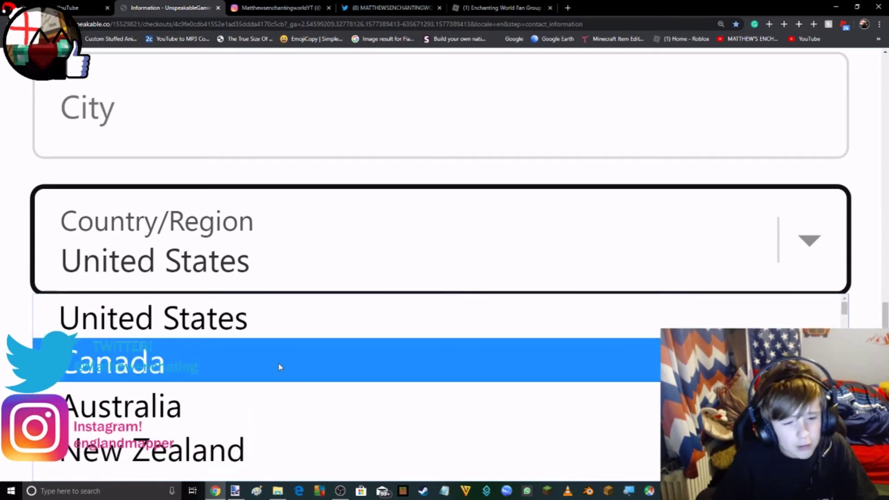
scroll(279, 367, "down", 2)
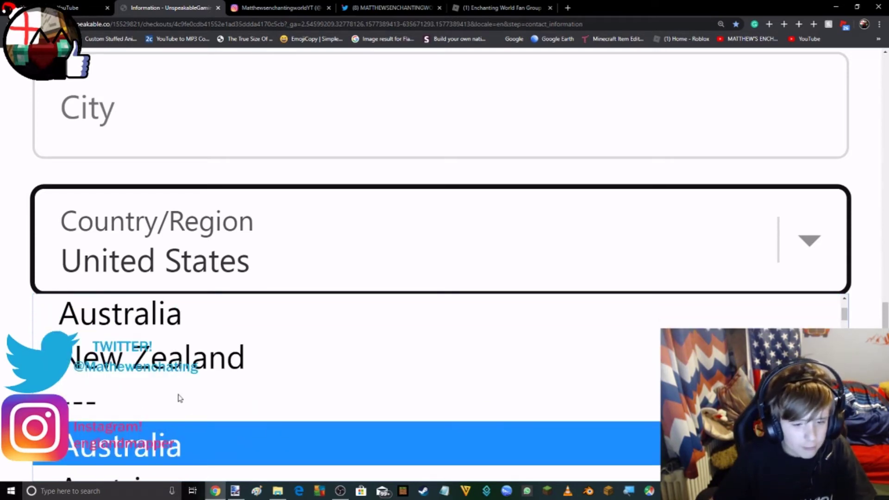
scroll(179, 398, "up", 2)
left_click(262, 307)
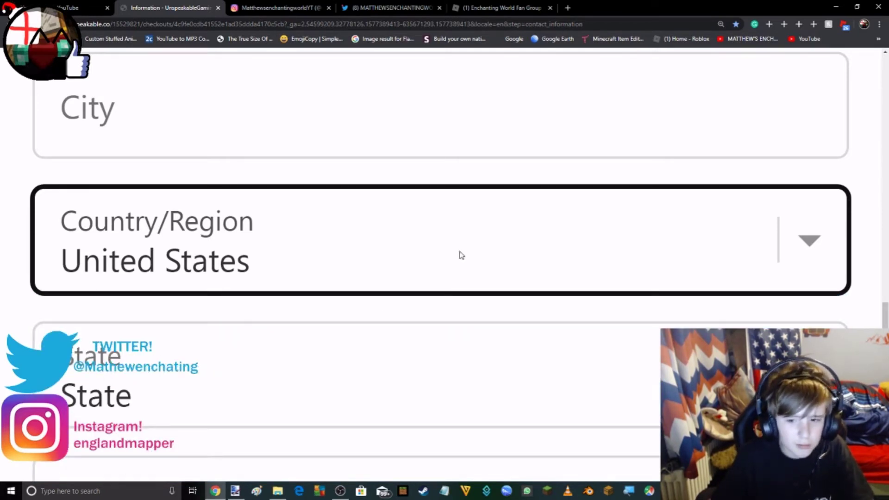
Step: Set State to Armed Forces Europe, then close the checkout tab
left_click(200, 374)
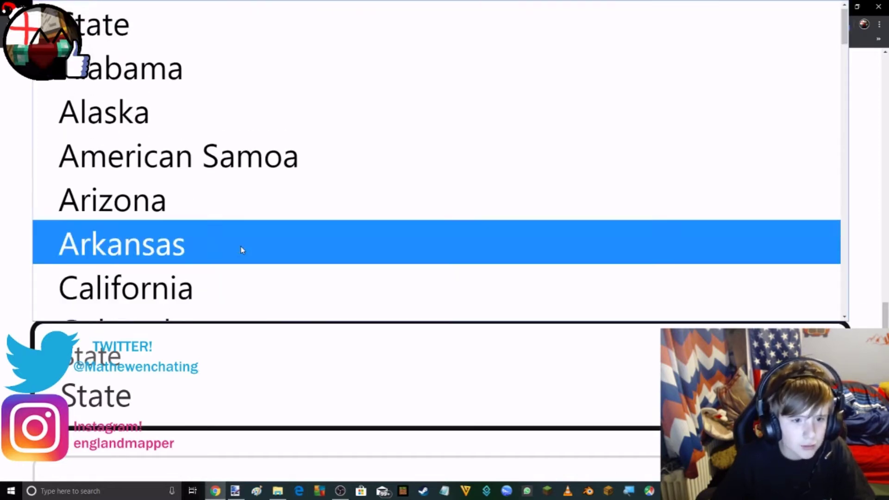
scroll(240, 250, "down", 18)
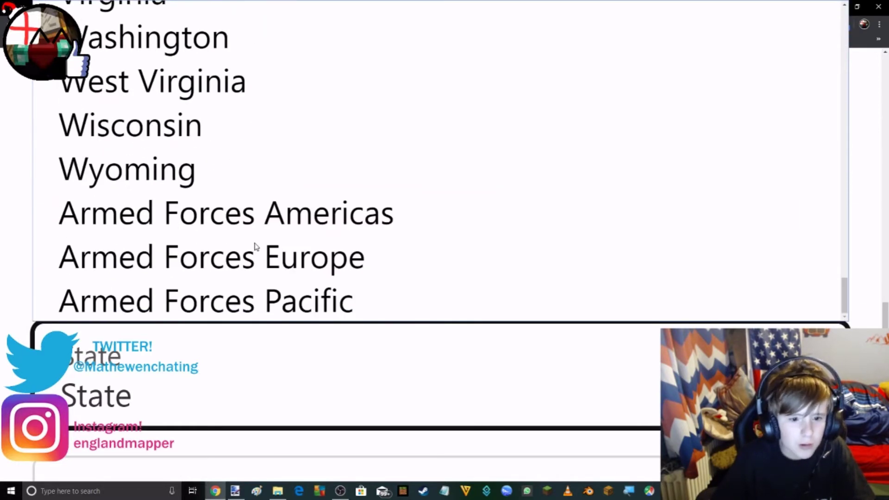
scroll(259, 245, "up", 18)
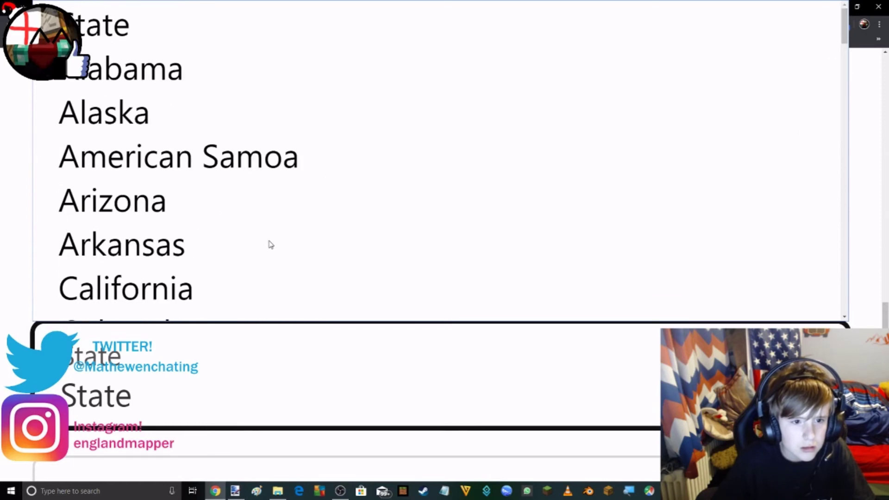
scroll(270, 244, "down", 1)
scroll(271, 244, "up", 1)
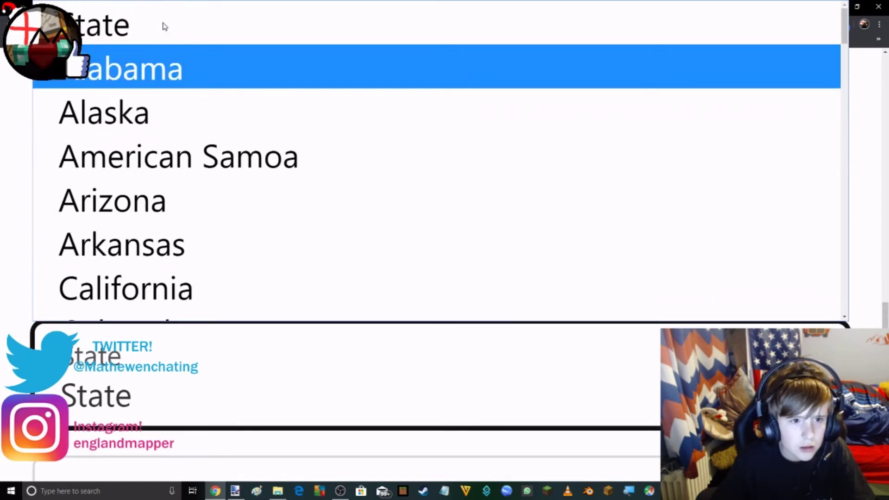
scroll(188, 236, "down", 18)
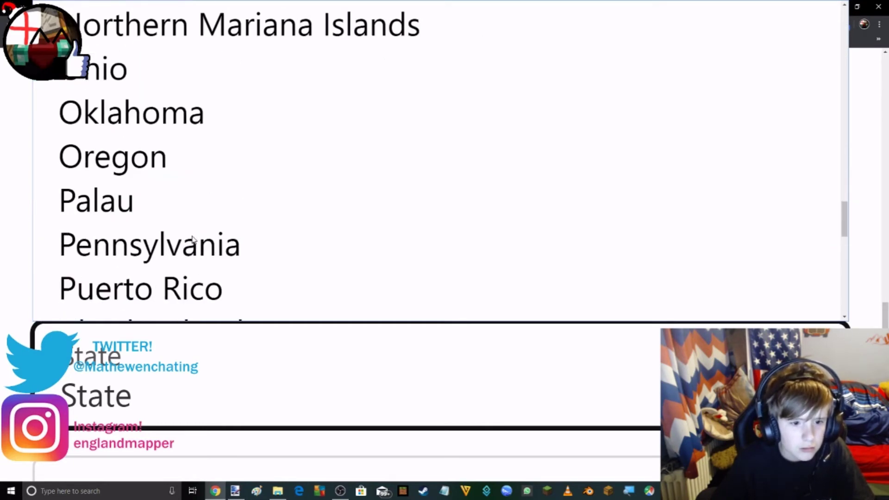
left_click(354, 255)
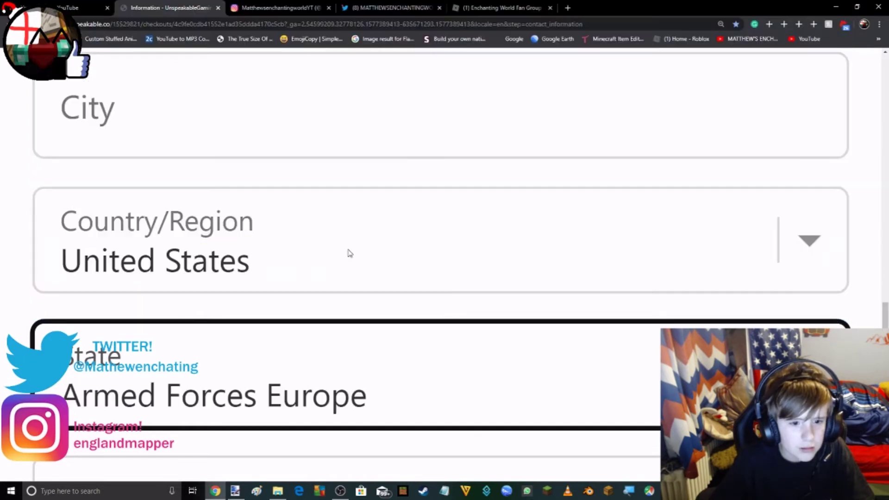
left_click(219, 8)
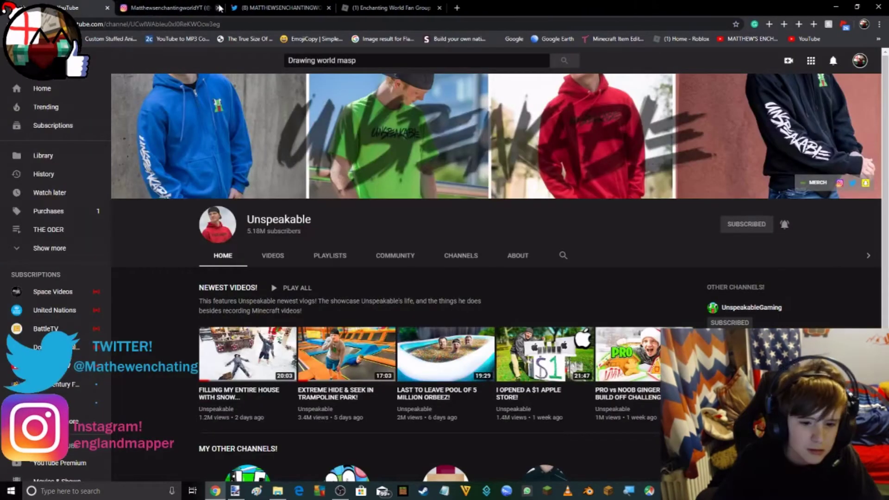
Step: Close the YouTube tab and open a new empty tab in Chrome
left_click(106, 8)
left_click(308, 6)
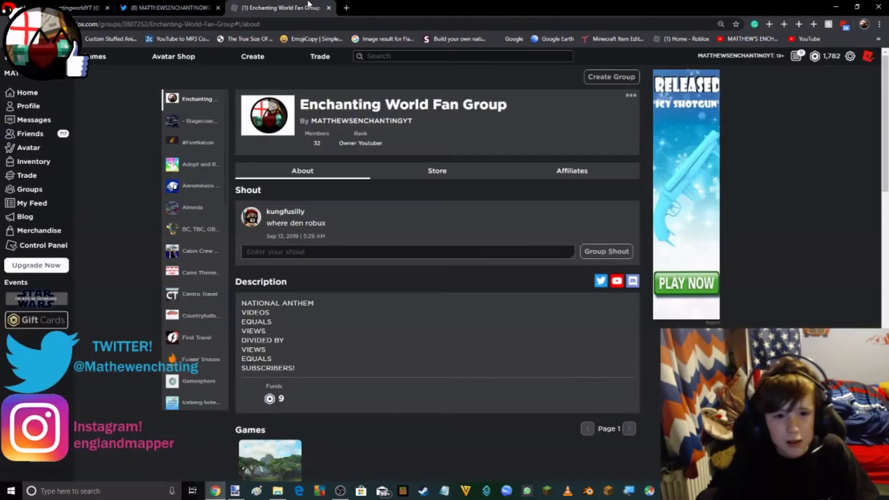
left_click(346, 8)
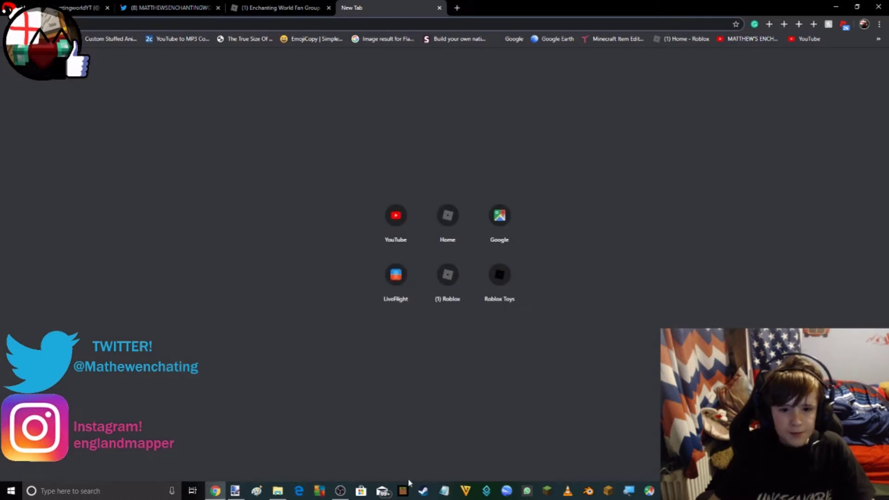
Step: Bring Paint.NET forward and start a new image with Ctrl+N
left_click(235, 491)
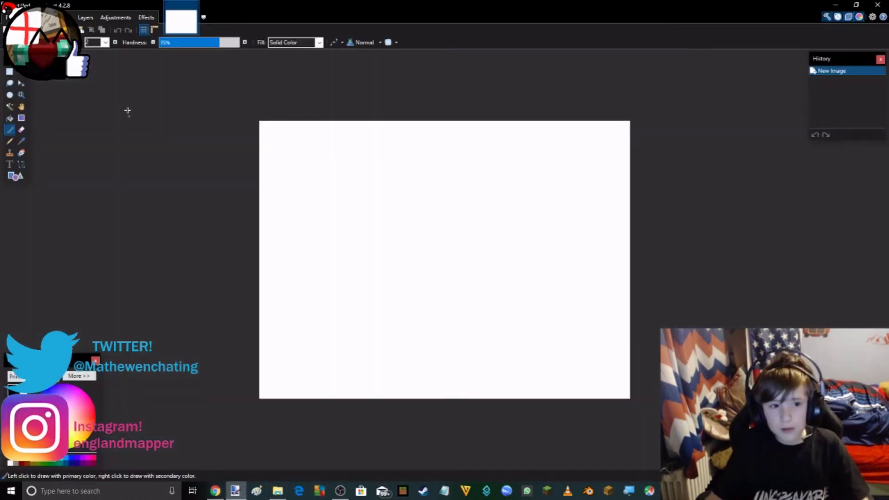
left_click(257, 491)
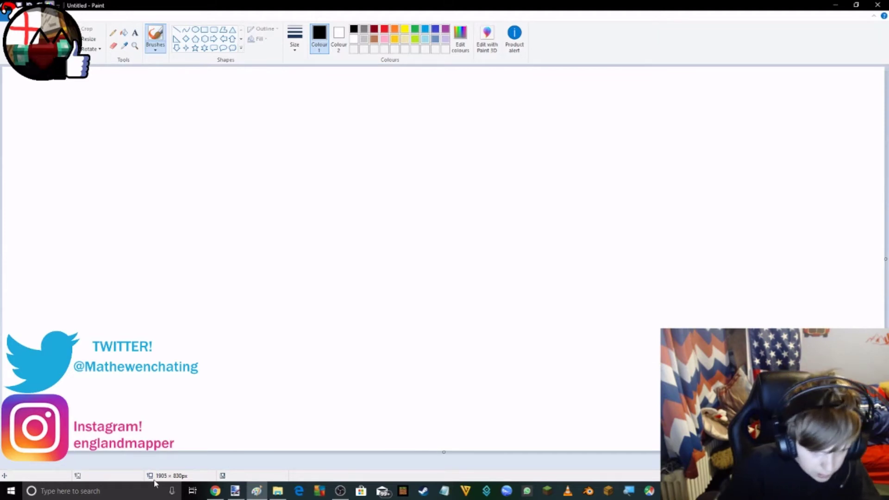
left_click(237, 492)
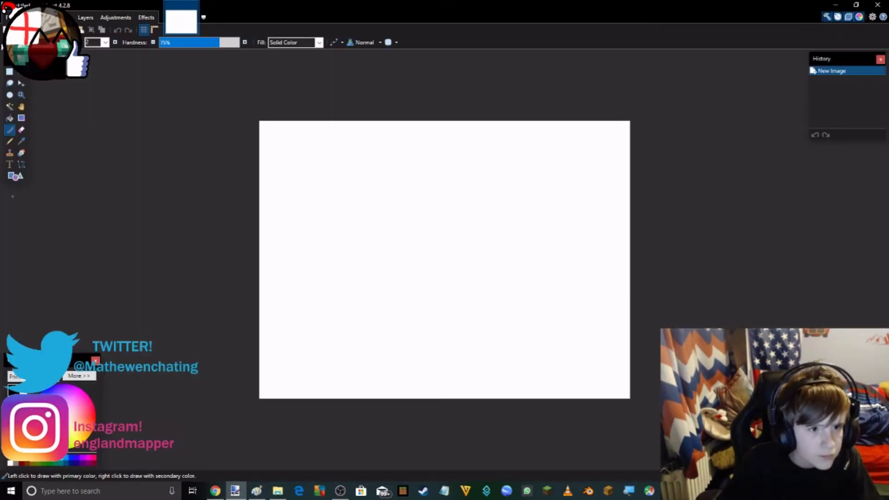
key("ctrl+n")
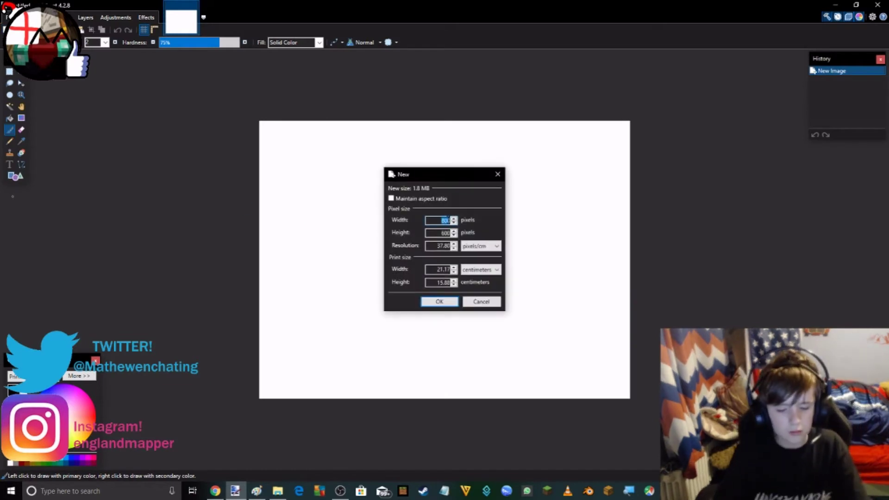
Step: Create the new image at 1905 pixels wide by 830 pixels tall
key("BackSpace")
type("1")
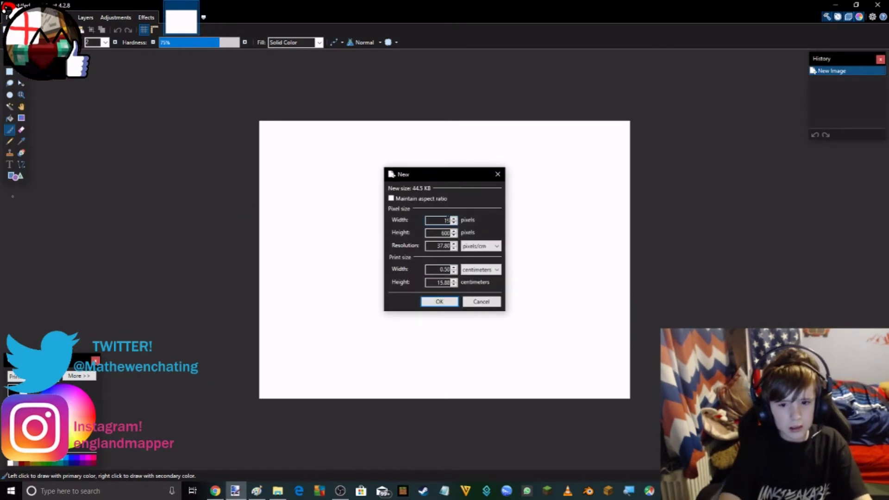
type("9")
key("BackSpace")
type("05")
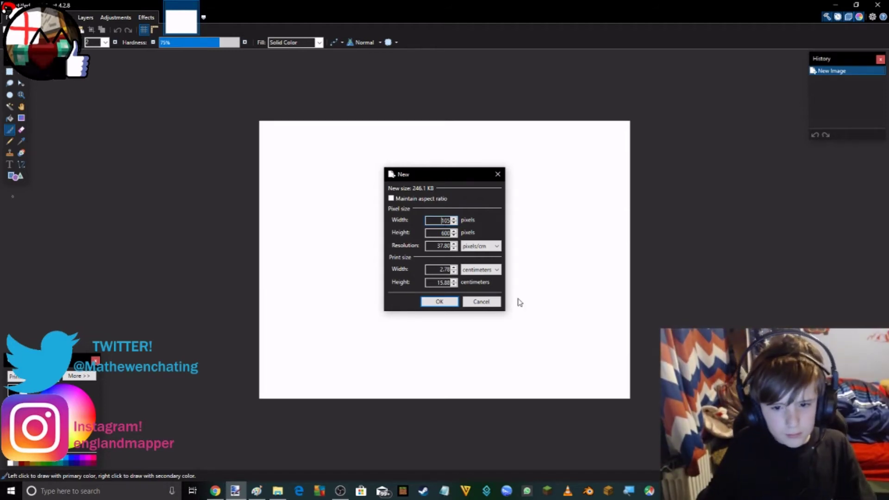
type("9")
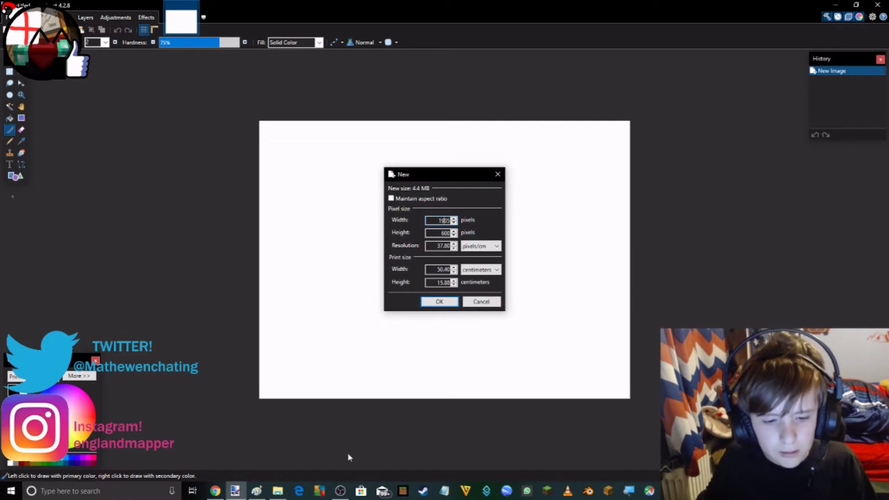
left_click(256, 490)
left_click(236, 491)
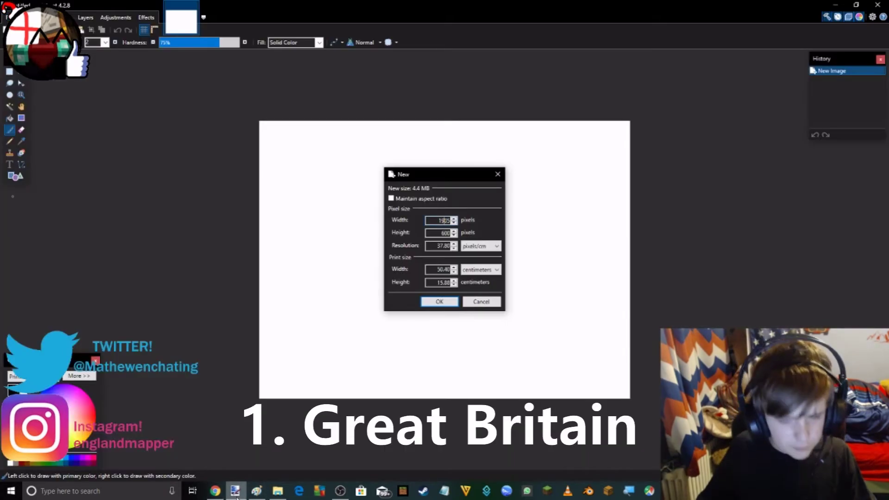
key("Tab")
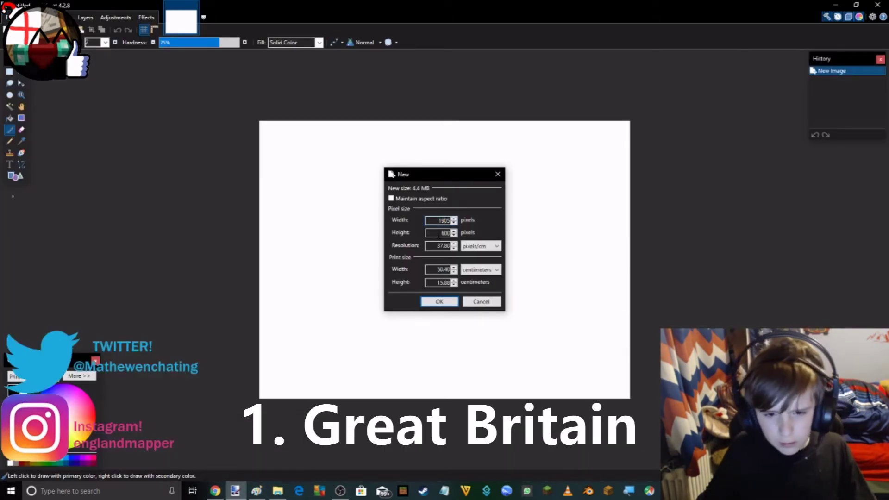
type("30")
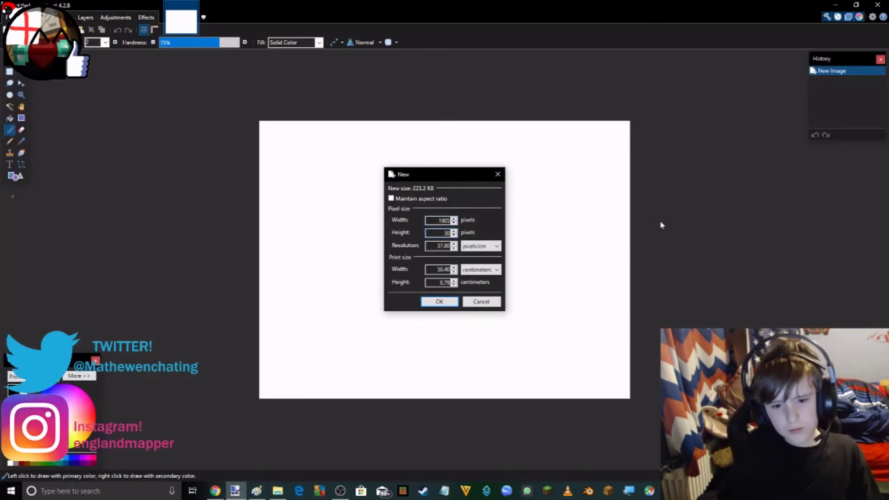
type("0")
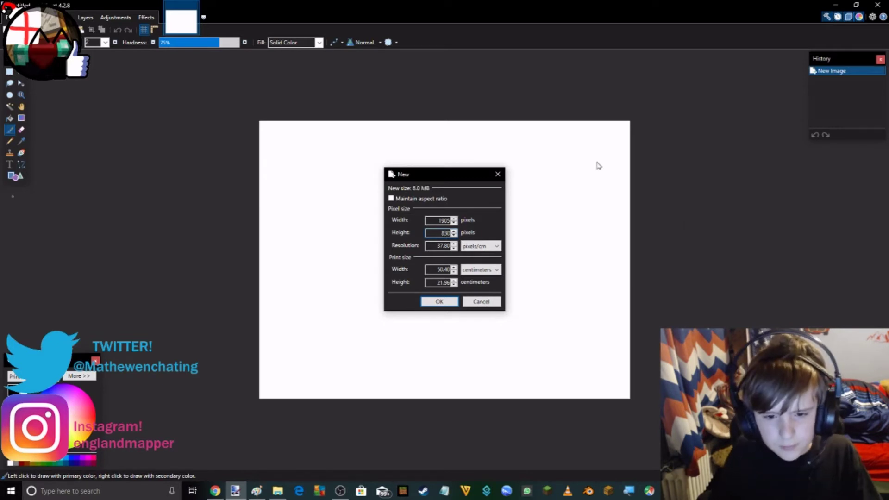
key("Return")
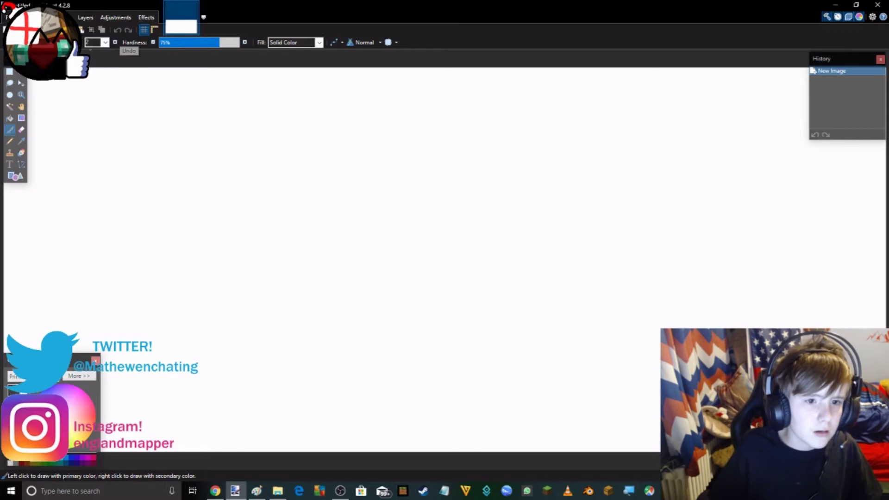
Step: Set the paintbrush width to 10, then switch to OBS Studio
left_click(106, 42)
left_click(93, 110)
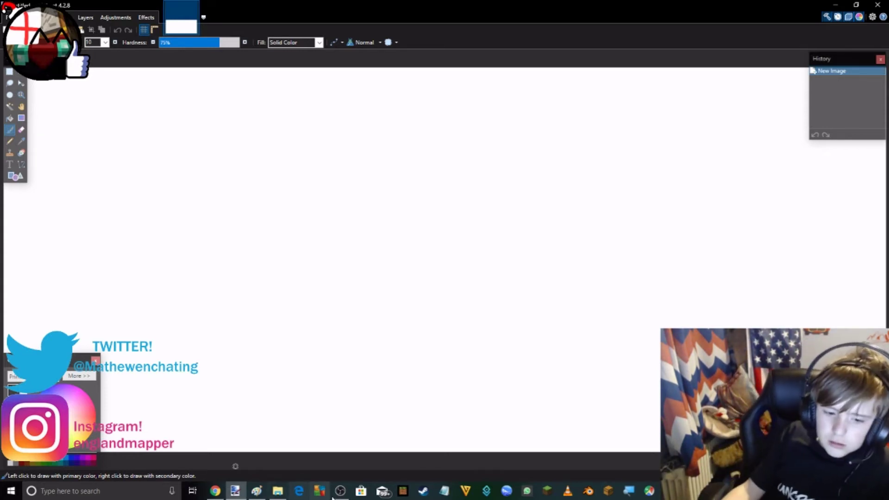
left_click(340, 491)
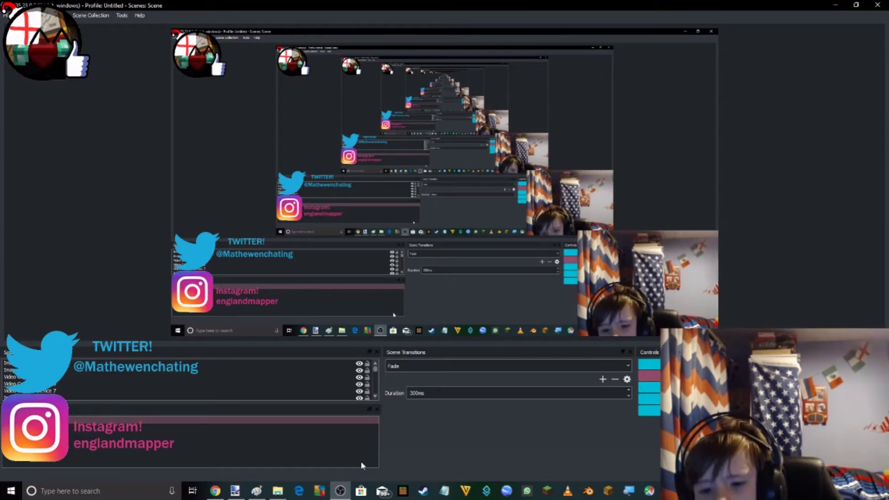
Step: Select the top OBS scene source and return to Paint.NET's blank canvas
left_click(97, 419)
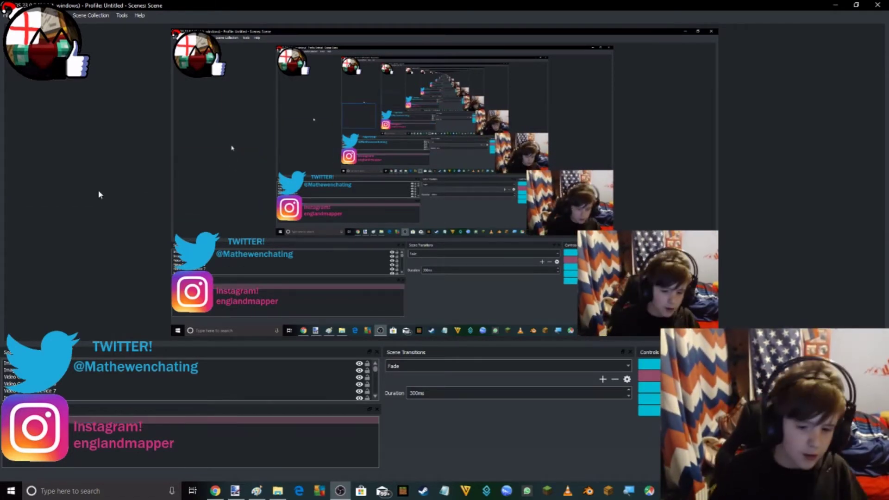
left_click(235, 491)
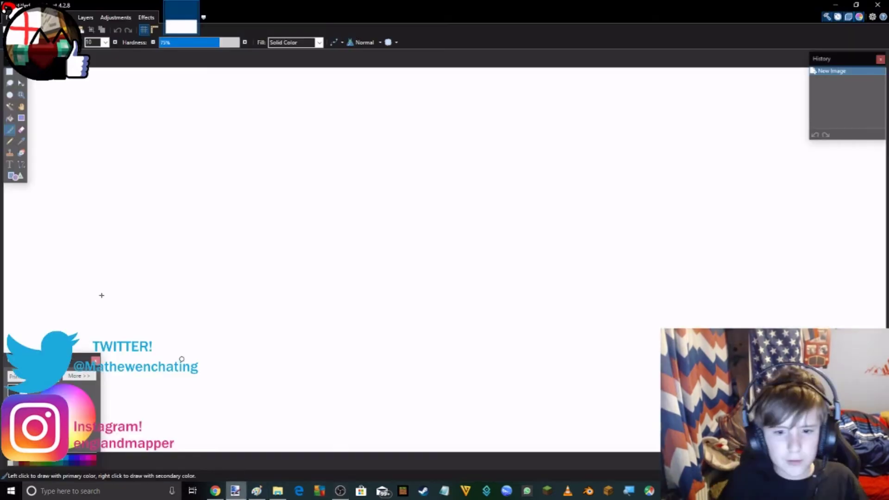
Step: Make the brush two sizes thinner and undo a trial coastline stroke
left_click(82, 42)
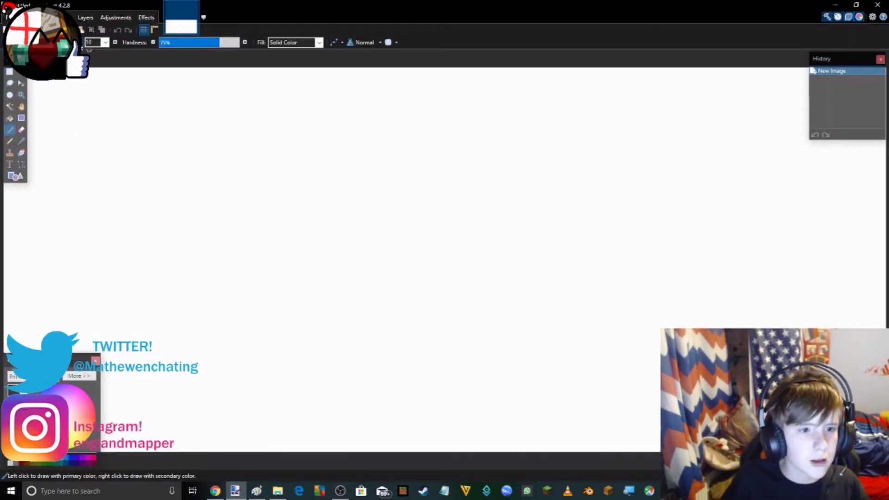
left_click(82, 43)
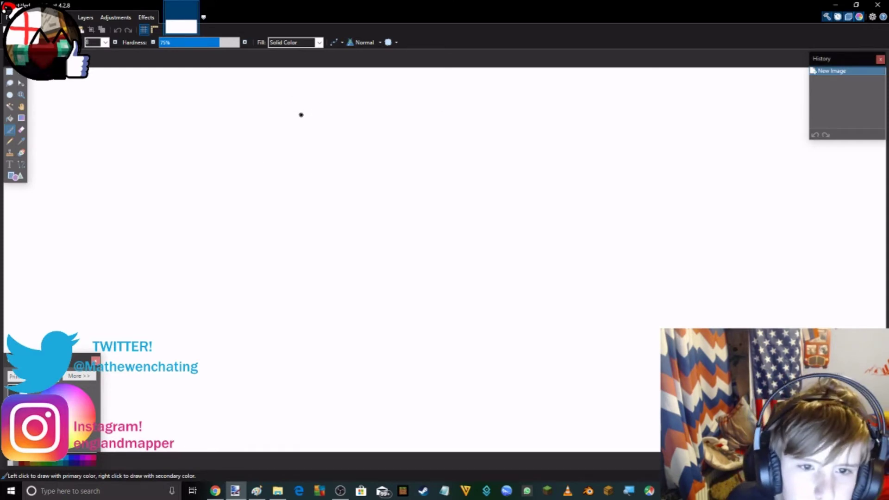
mouse_move(301, 115)
left_mouse_down()
mouse_move(421, 84)
mouse_move(436, 119)
mouse_move(410, 149)
left_mouse_up()
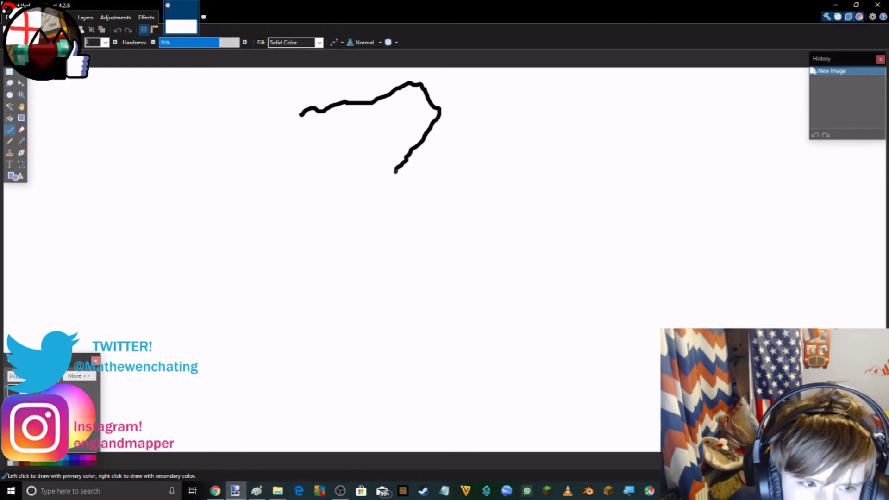
left_click(117, 30)
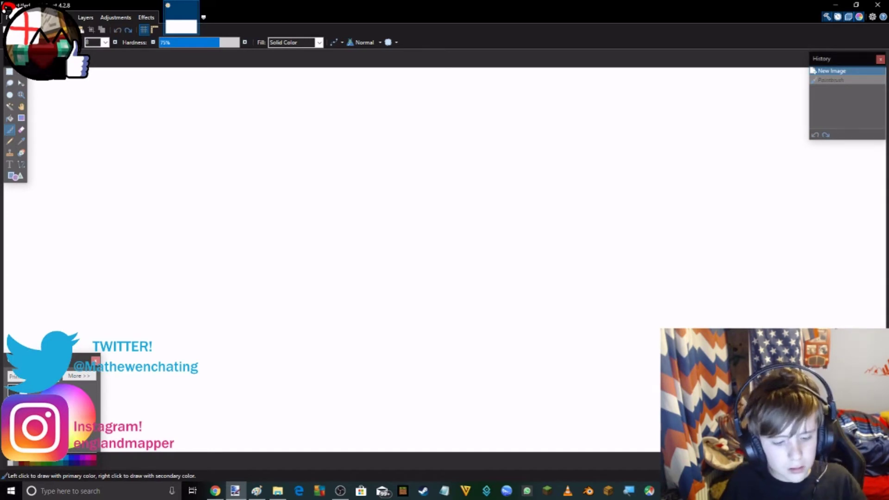
Step: Rotate the canvas 90° counter-clockwise into portrait and undo the remaining trial strokes
key("ctrl+g")
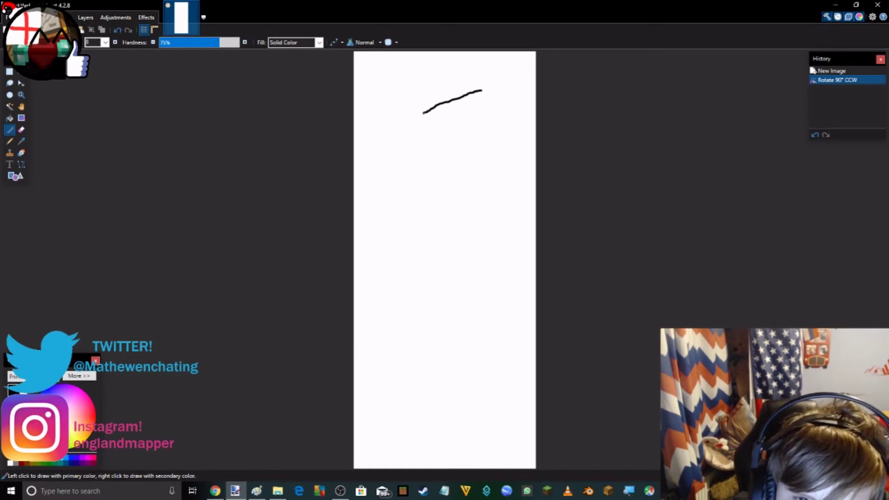
left_click(117, 30)
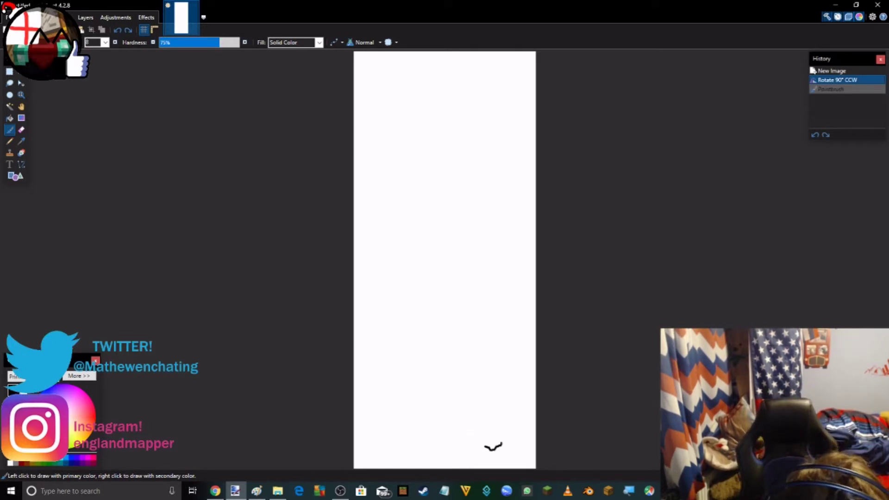
left_click(117, 30)
scroll(556, 323, "up", 2)
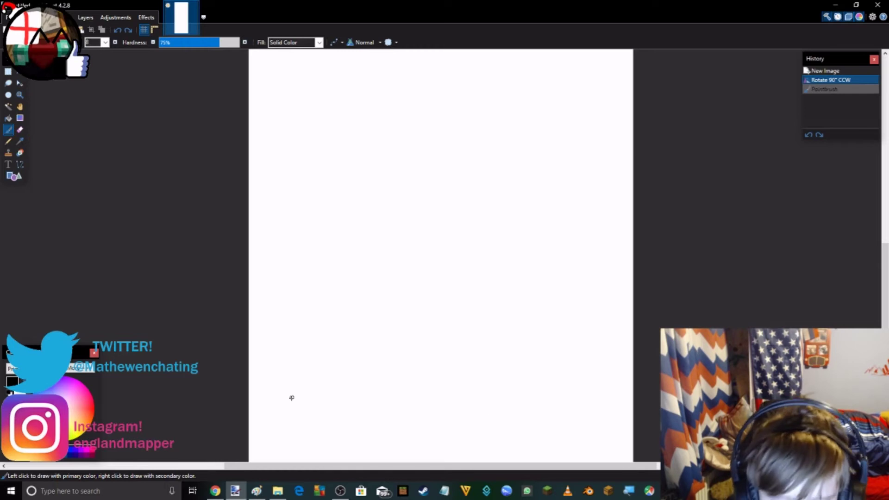
Step: Trace the mainland coastline from the east coast, around Scotland, down Wales to the south coast
mouse_move(293, 449)
left_mouse_down()
mouse_move(351, 416)
mouse_move(374, 420)
mouse_move(384, 402)
mouse_move(387, 422)
mouse_move(451, 421)
mouse_move(452, 407)
mouse_move(427, 394)
mouse_move(473, 391)
mouse_move(489, 361)
mouse_move(484, 322)
mouse_move(429, 321)
mouse_move(443, 287)
mouse_move(437, 250)
mouse_move(419, 265)
mouse_move(412, 256)
mouse_move(433, 237)
mouse_move(437, 194)
mouse_move(430, 165)
mouse_move(433, 236)
mouse_move(435, 180)
mouse_move(407, 150)
mouse_move(423, 117)
left_mouse_up()
scroll(418, 231, "up", 3)
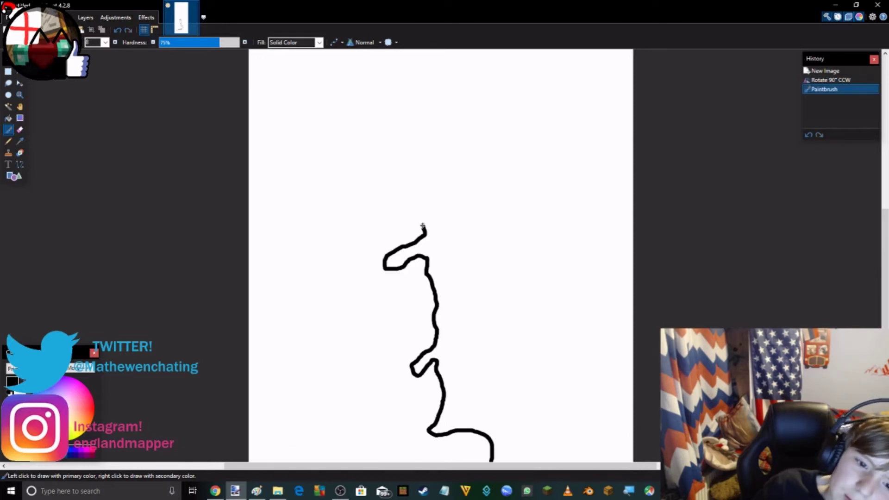
mouse_move(426, 194)
left_mouse_down()
mouse_move(455, 189)
mouse_move(496, 136)
left_mouse_up()
mouse_move(465, 140)
left_mouse_down()
mouse_move(438, 160)
mouse_move(434, 149)
mouse_move(481, 111)
mouse_move(463, 99)
mouse_move(359, 118)
mouse_move(324, 165)
mouse_move(291, 243)
mouse_move(334, 194)
mouse_move(323, 227)
mouse_move(330, 237)
mouse_move(342, 223)
mouse_move(342, 250)
mouse_move(314, 272)
left_mouse_up()
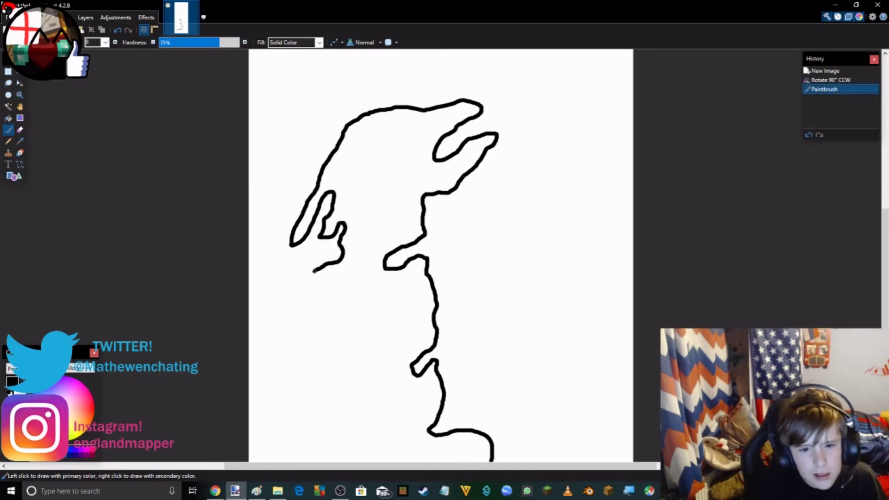
mouse_move(317, 304)
left_mouse_down()
mouse_move(335, 296)
mouse_move(350, 303)
mouse_move(359, 375)
mouse_move(338, 365)
mouse_move(279, 395)
mouse_move(286, 409)
mouse_move(314, 402)
mouse_move(326, 411)
mouse_move(327, 451)
left_mouse_up()
scroll(334, 400, "down", 3)
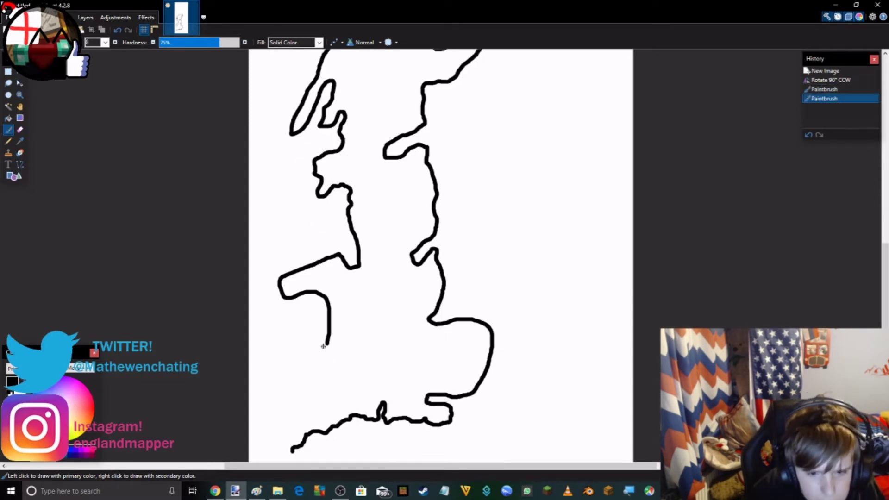
left_click_drag(324, 353, 299, 359)
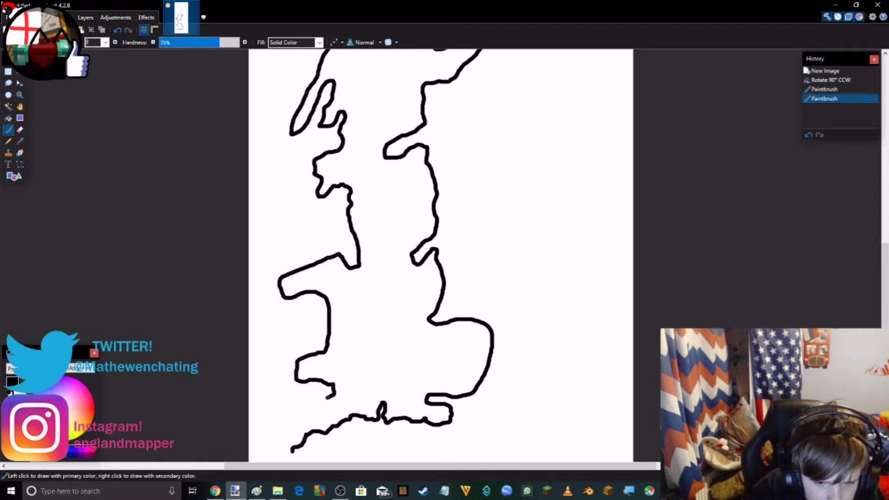
left_click_drag(288, 407, 272, 423)
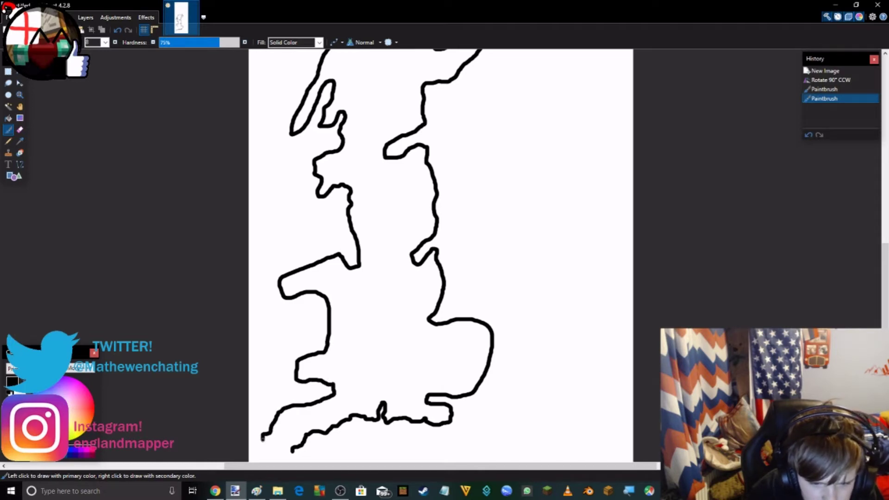
left_click_drag(291, 450, 295, 448)
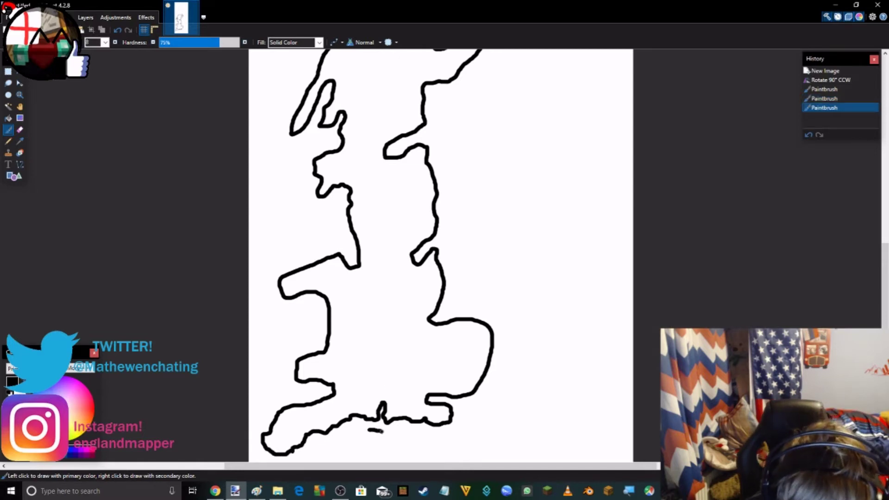
Step: Add small islands off the south coast and north of Scotland
mouse_move(382, 432)
left_mouse_down()
mouse_move(391, 440)
mouse_move(371, 442)
mouse_move(371, 430)
left_mouse_up()
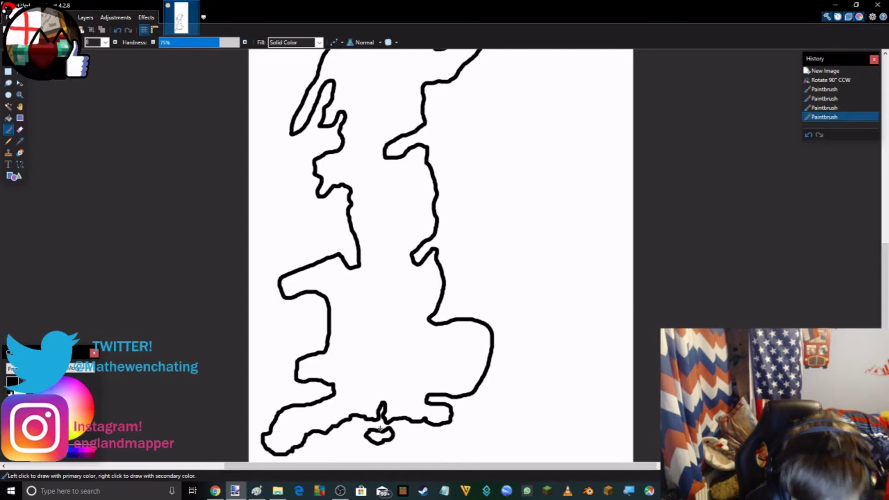
left_click(483, 392)
scroll(488, 308, "up", 5)
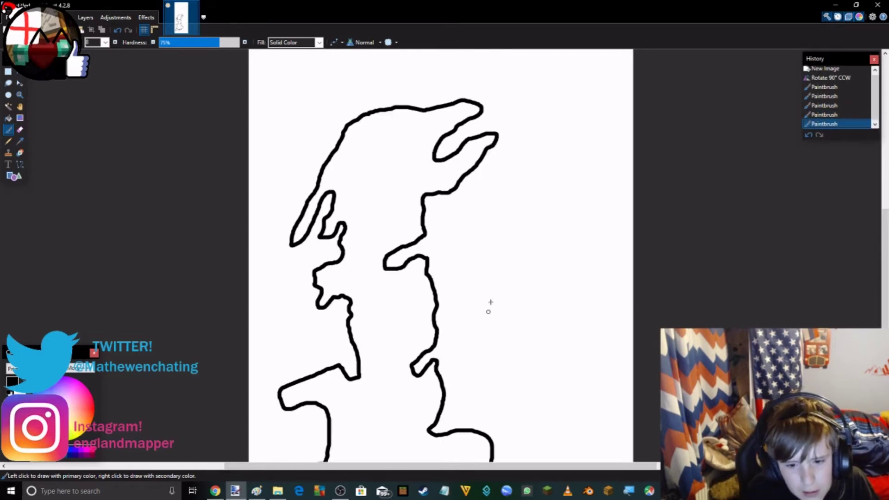
left_click(471, 204)
mouse_move(483, 207)
left_mouse_down()
mouse_move(470, 191)
mouse_move(483, 205)
left_mouse_up()
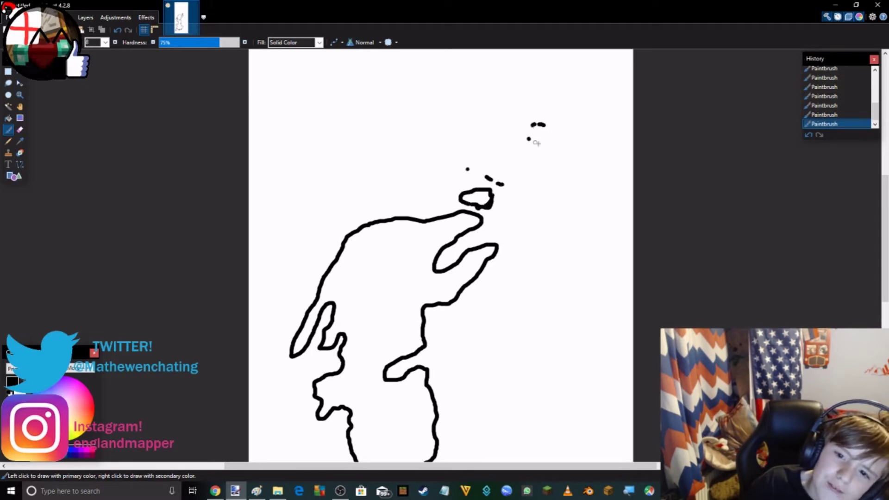
left_click_drag(536, 143, 560, 115)
scroll(437, 279, "down", 3)
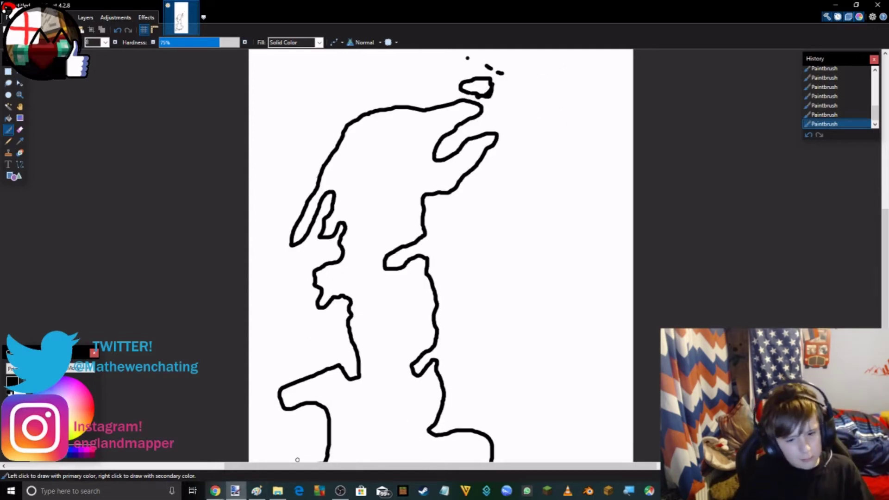
key("alt+Tab")
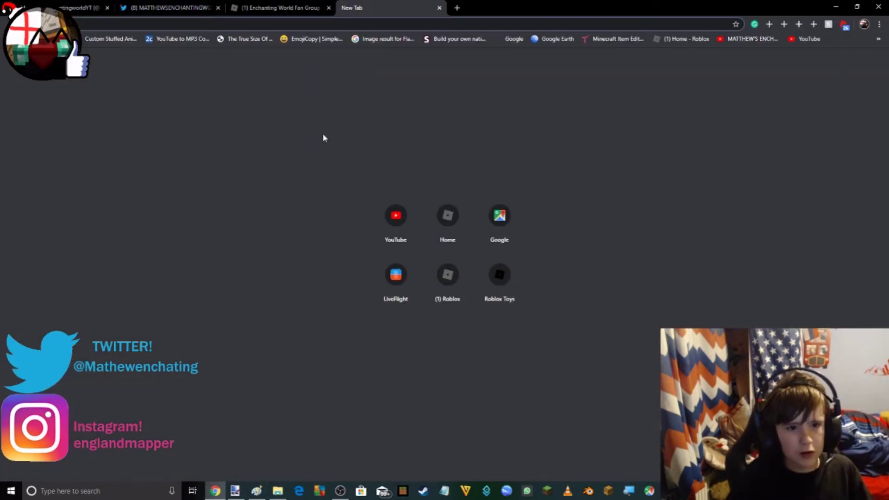
Step: Search Yahoo images for 'United Kingdom' and copy the plain UK countries map
type("United Kingdo")
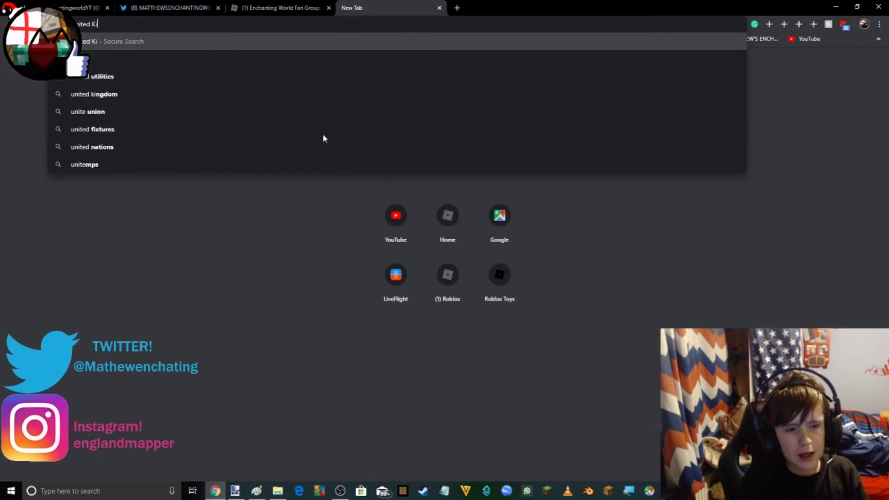
type("m")
key("Return")
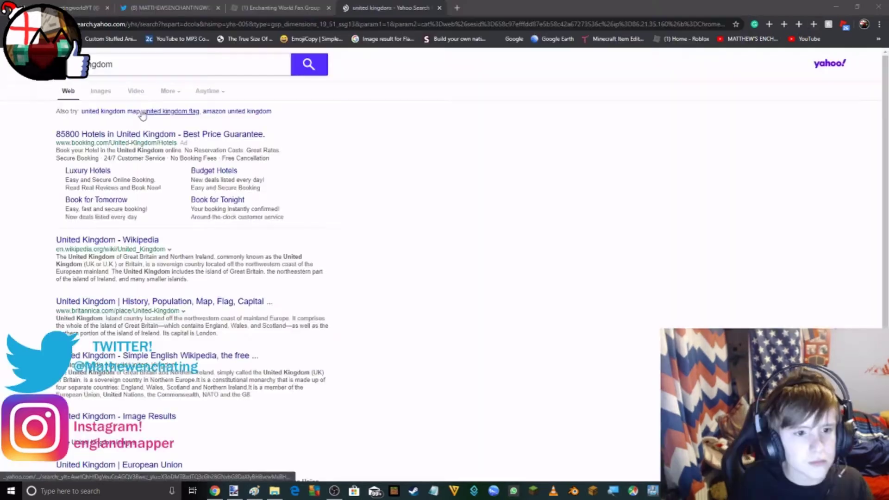
left_click(99, 91)
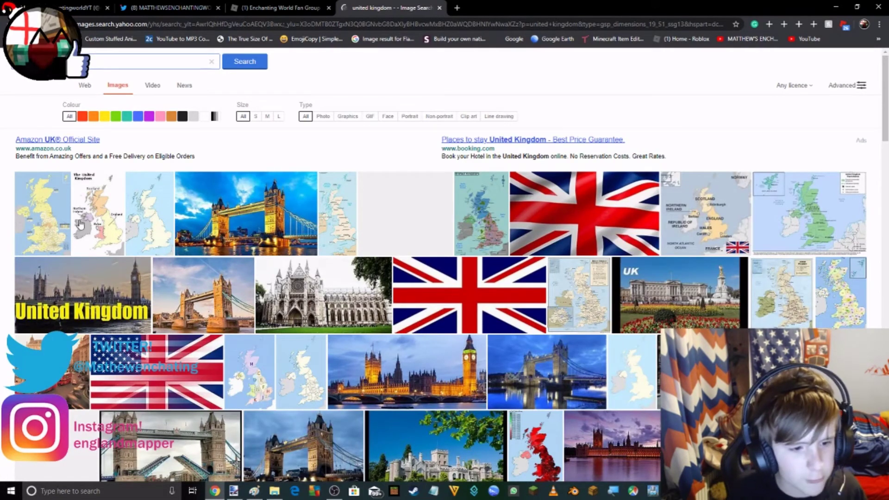
left_click(152, 204)
right_click(287, 178)
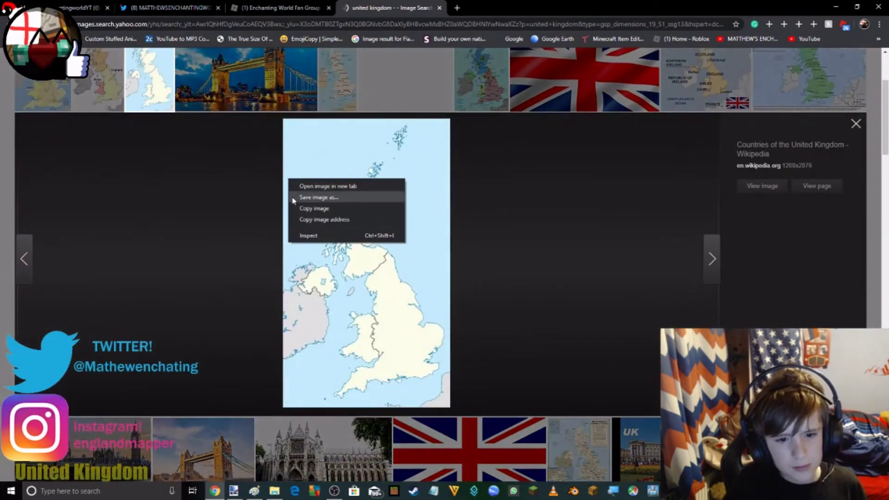
left_click(315, 210)
Step: Paste the UK map keeping the canvas size, place it on the right half, and zoom in
left_click(239, 494)
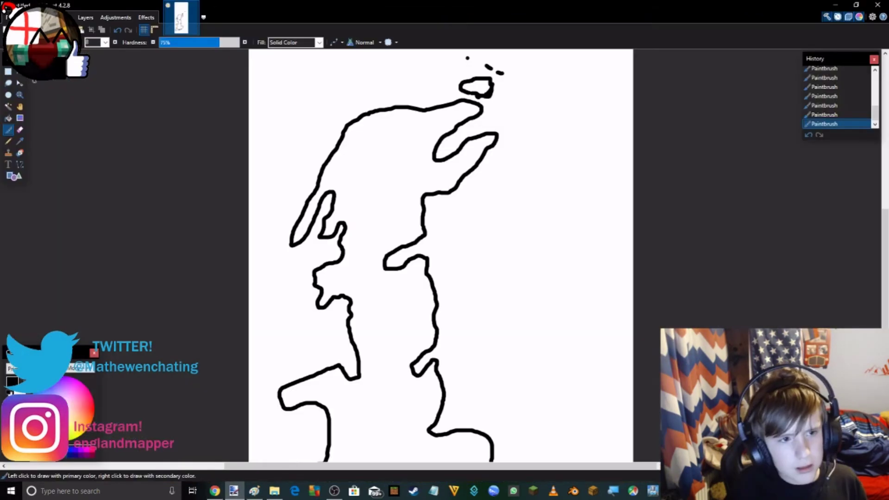
left_click(86, 30)
left_click(457, 326)
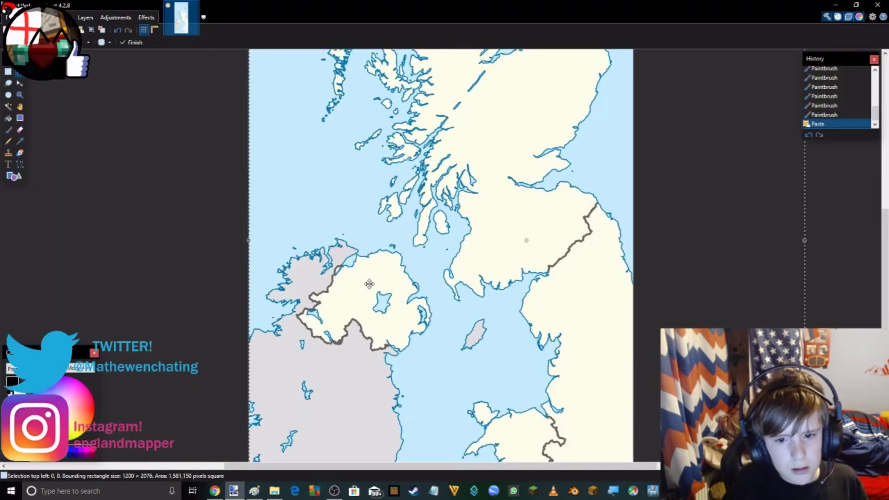
left_click_drag(369, 284, 291, 325)
scroll(446, 273, "down", 1)
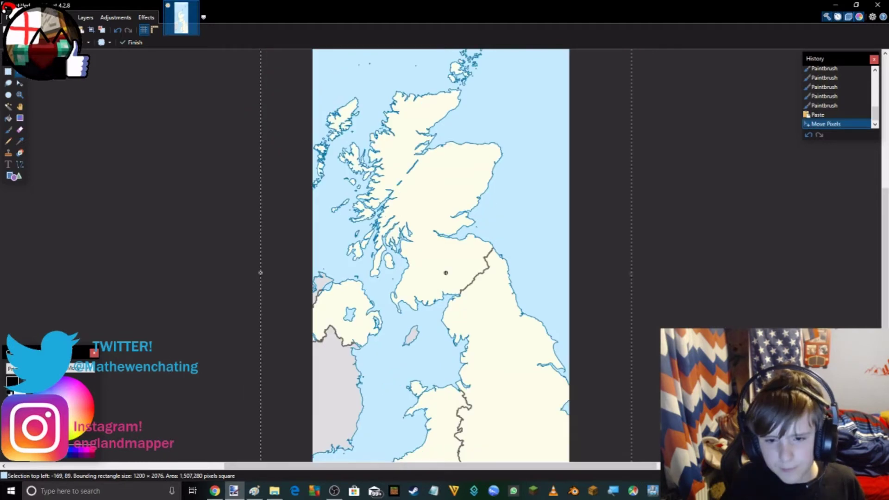
scroll(446, 273, "down", 2)
left_click_drag(351, 265, 481, 247)
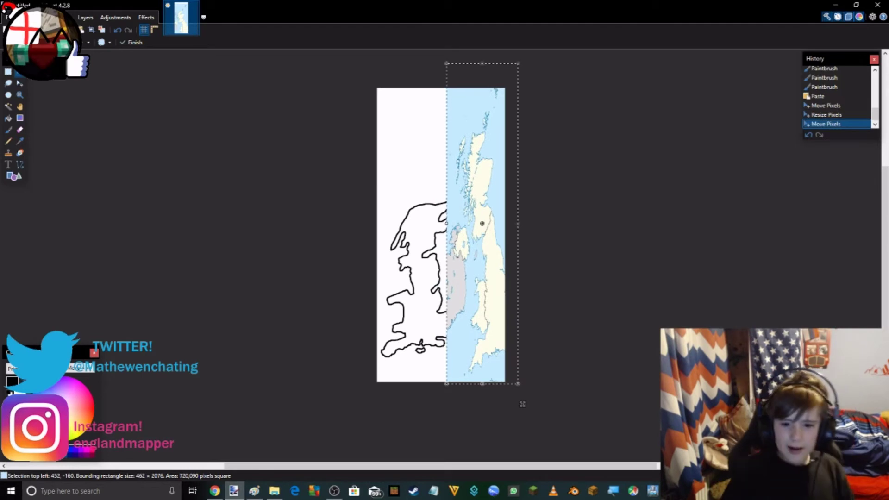
key("ctrl+plus")
key("ctrl+plus")
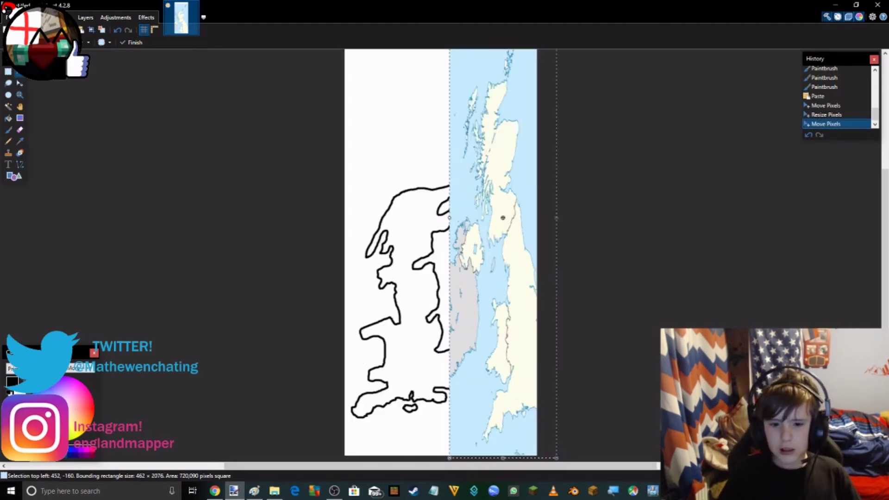
key("ctrl+plus")
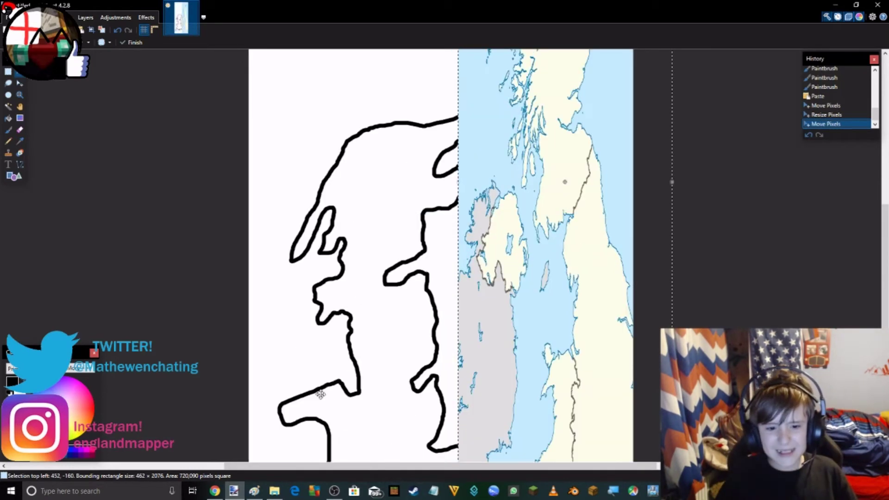
left_click(8, 130)
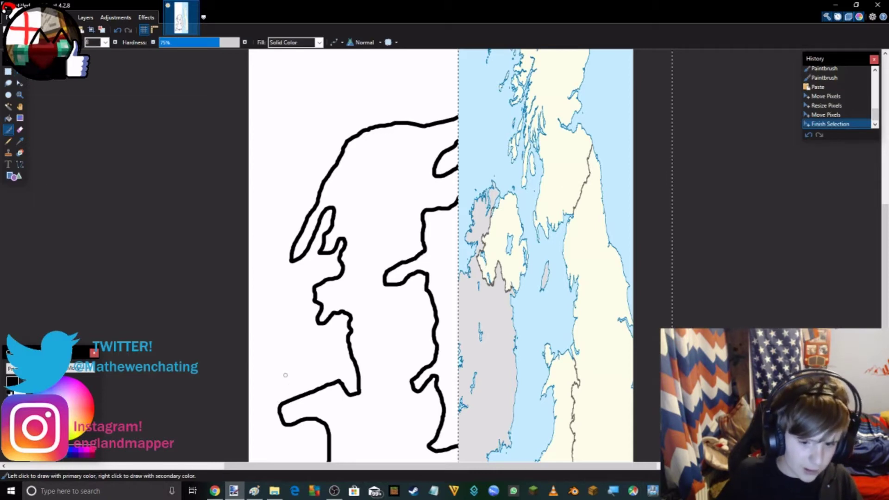
Step: Select a region by colour, then sketch trial island and coastline strokes on the west side
left_click(8, 106)
left_click(139, 158)
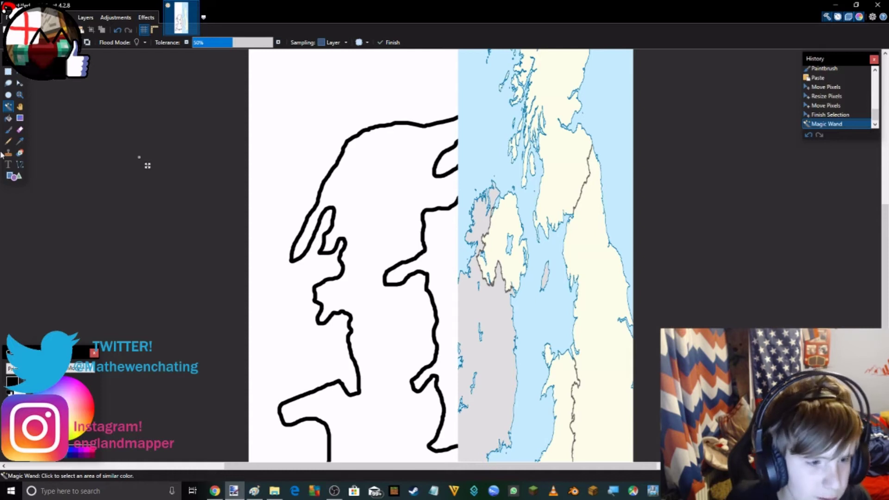
left_click(7, 129)
mouse_move(278, 401)
left_mouse_down()
mouse_move(292, 391)
mouse_move(281, 381)
mouse_move(276, 398)
left_mouse_up()
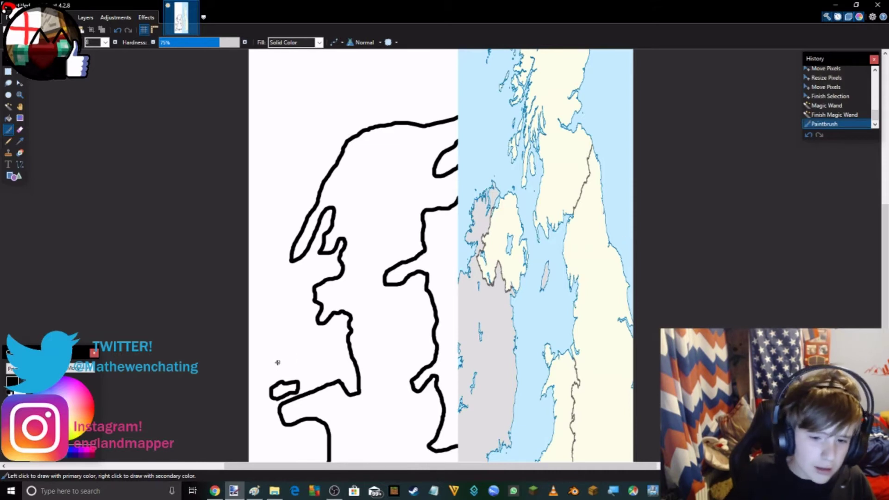
mouse_move(278, 358)
left_mouse_down()
mouse_move(294, 356)
mouse_move(279, 369)
left_mouse_up()
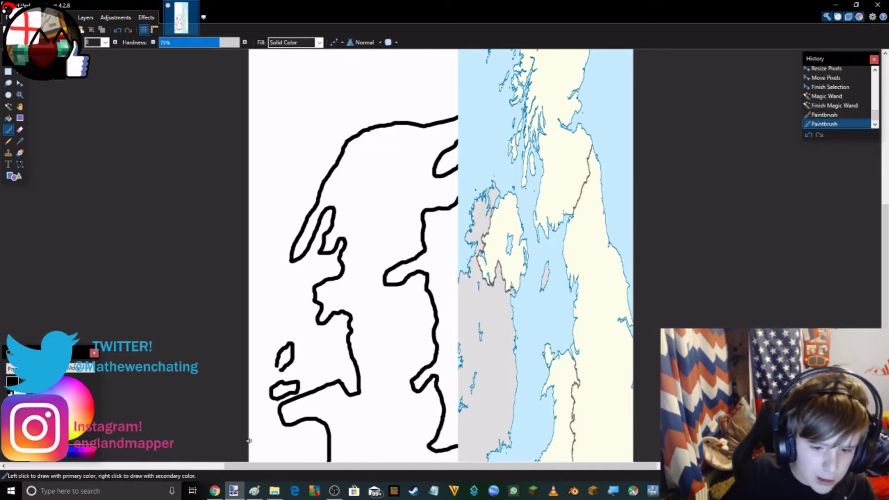
mouse_move(250, 444)
left_mouse_down()
mouse_move(259, 431)
mouse_move(258, 351)
mouse_move(274, 320)
mouse_move(264, 280)
mouse_move(237, 256)
left_mouse_up()
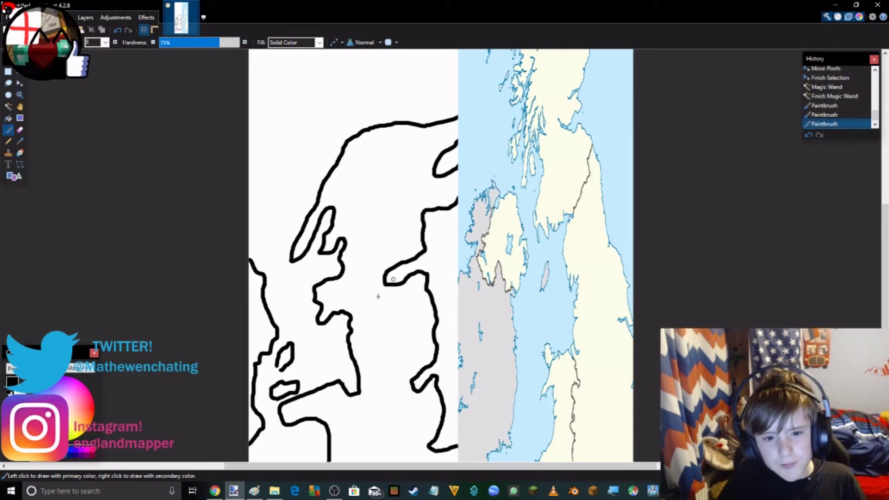
left_click_drag(428, 293, 350, 326)
scroll(426, 308, "down", 3)
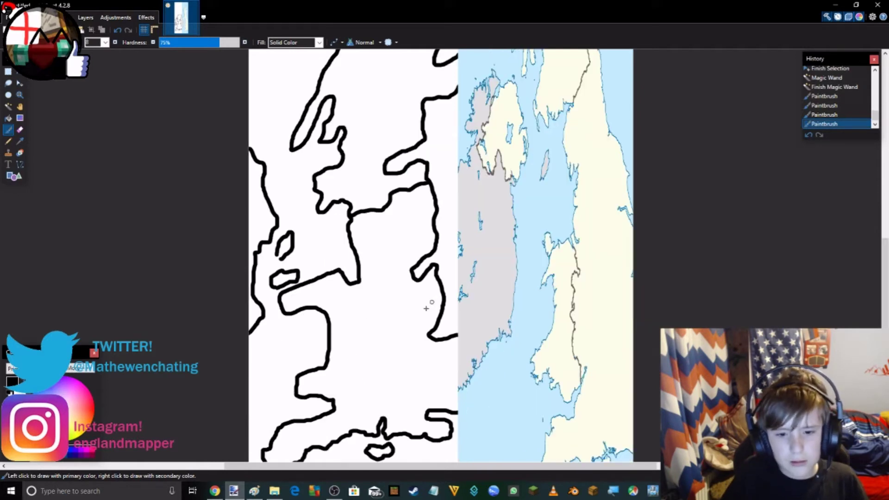
mouse_move(360, 283)
left_mouse_down()
mouse_move(362, 336)
mouse_move(336, 403)
left_mouse_up()
scroll(419, 462, "down", 3)
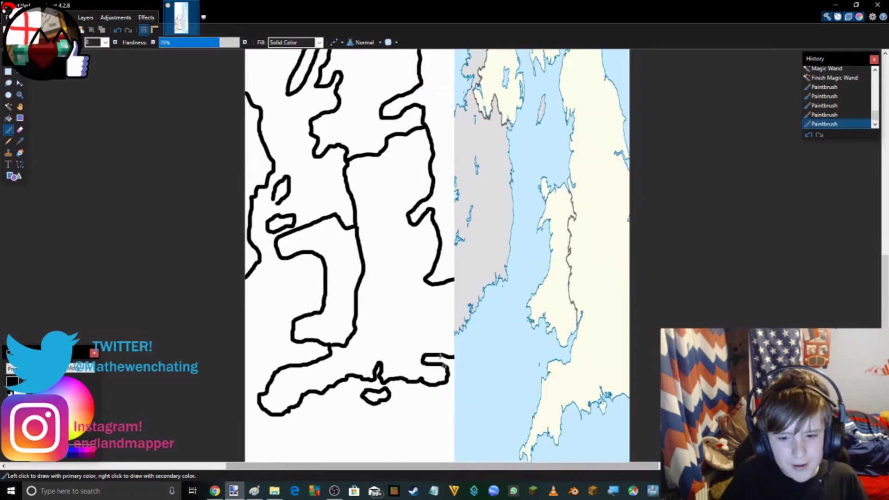
Step: Undo the seven trial strokes back to before the map was committed
left_click(116, 30)
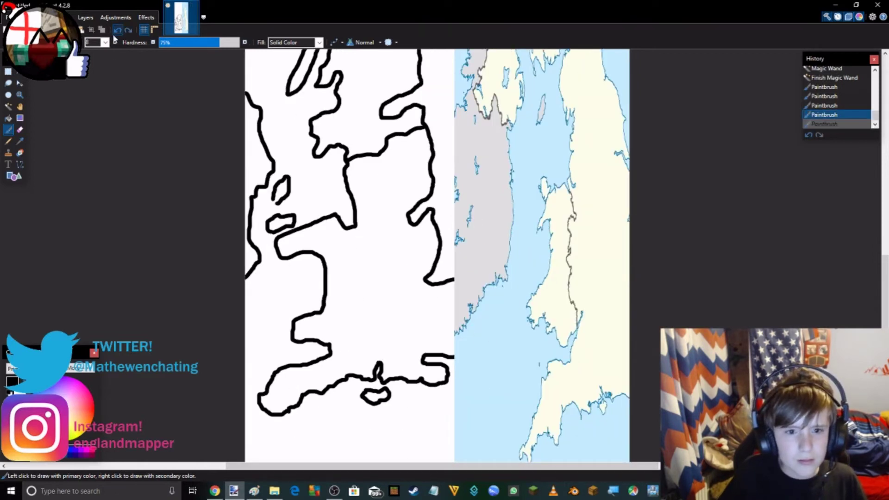
left_click(116, 30)
left_click(117, 31)
left_click(116, 32)
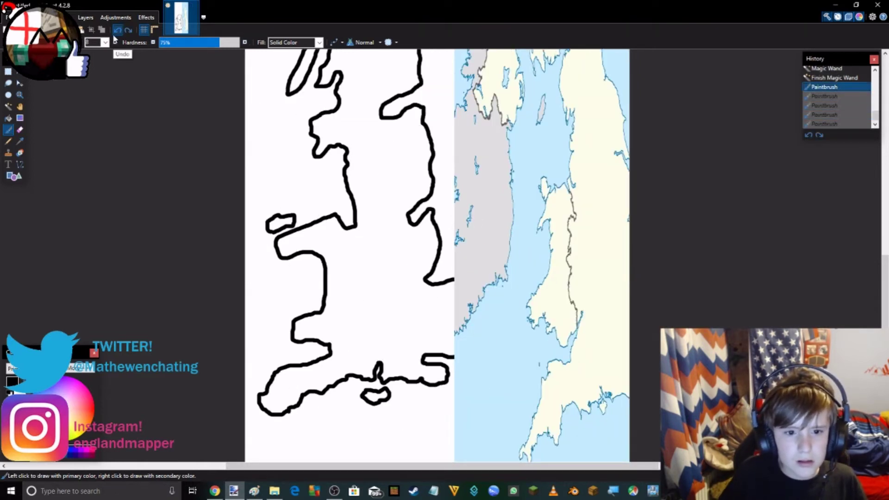
left_click(115, 33)
left_click(116, 32)
left_click(116, 32)
Step: Move the reference map with Move Selected Pixels to sit beside the outline's south coast
key("m")
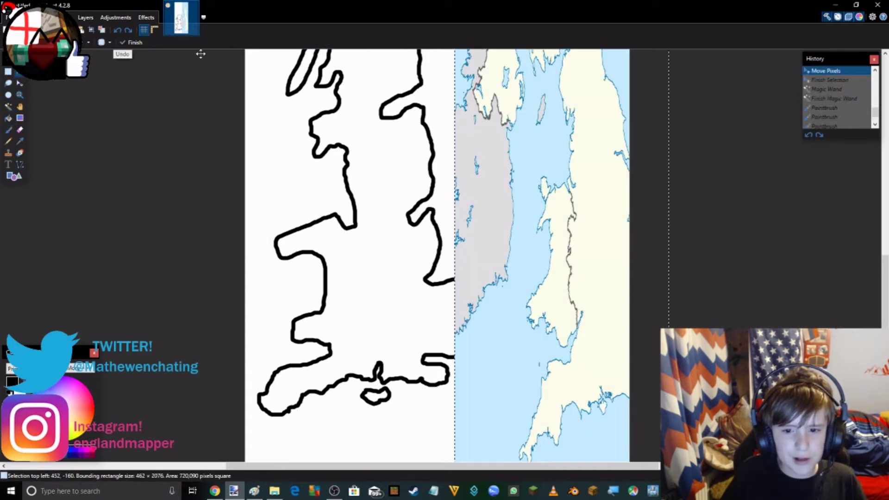
scroll(363, 300, "up", 12)
left_click_drag(514, 264, 530, 244)
scroll(494, 244, "down", 8)
scroll(359, 266, "up", 9)
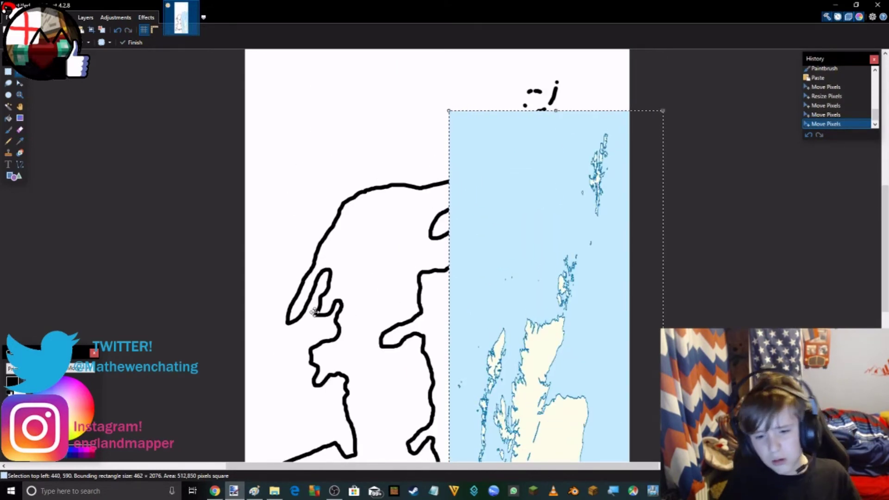
scroll(384, 324, "down", 8)
left_click_drag(394, 315, 341, 60)
left_click_drag(489, 296, 519, 268)
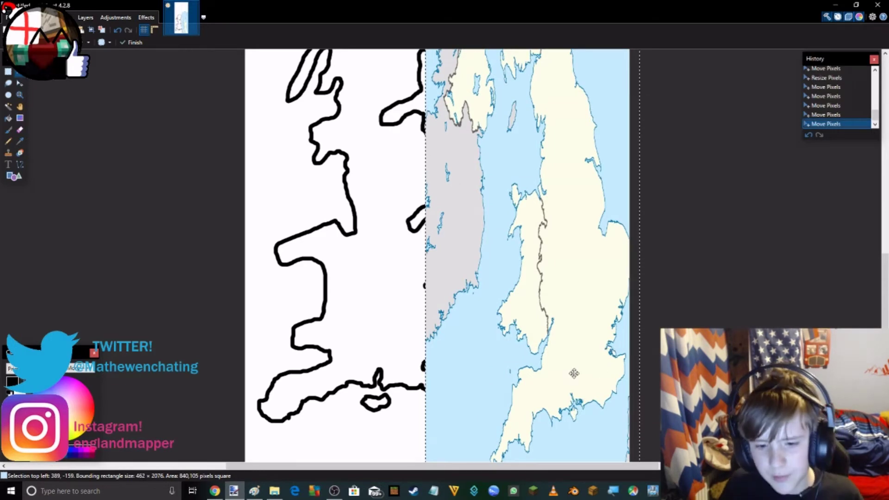
left_click_drag(571, 370, 602, 277)
left_click(10, 131)
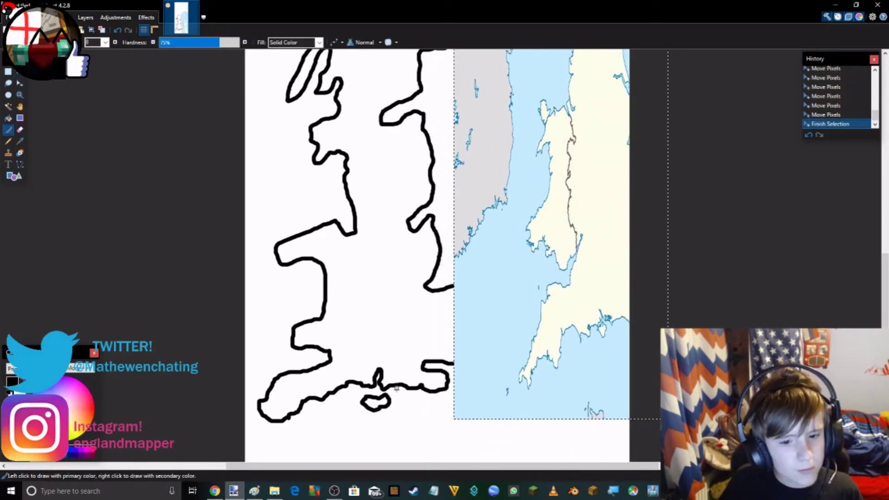
Step: Select a region by colour and draw a hooked curve on the south coast
left_click(8, 106)
left_click(97, 157)
left_click(8, 130)
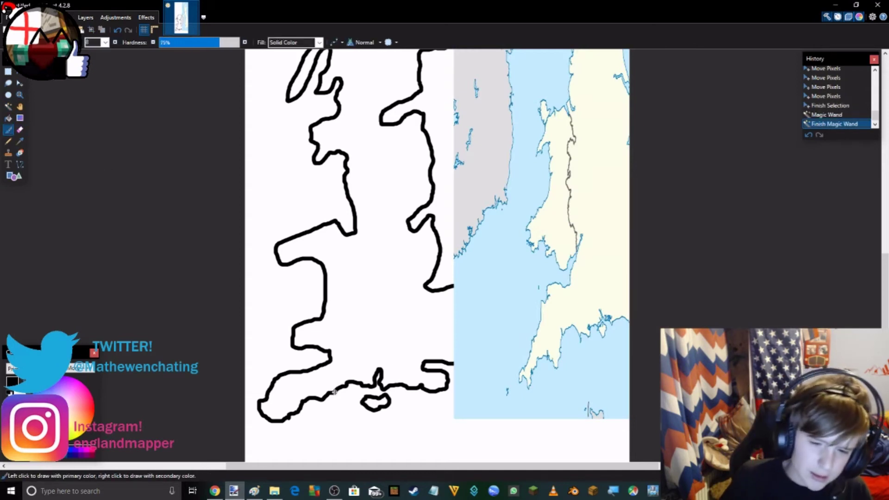
mouse_move(336, 392)
left_mouse_down()
mouse_move(333, 418)
mouse_move(369, 437)
mouse_move(376, 427)
mouse_move(349, 408)
mouse_move(360, 387)
left_mouse_up()
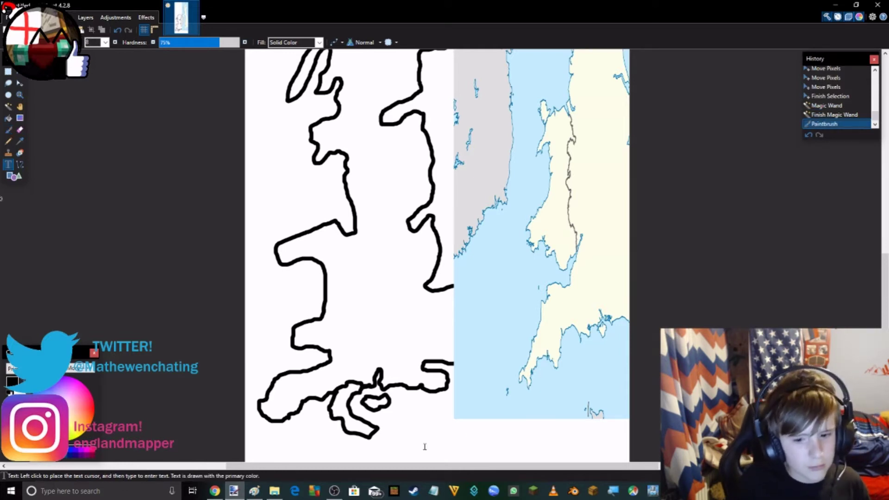
Step: Add a 'Weymouth!' text label below the south coast, then delete it
left_click(8, 165)
left_click(324, 444)
type("Wey")
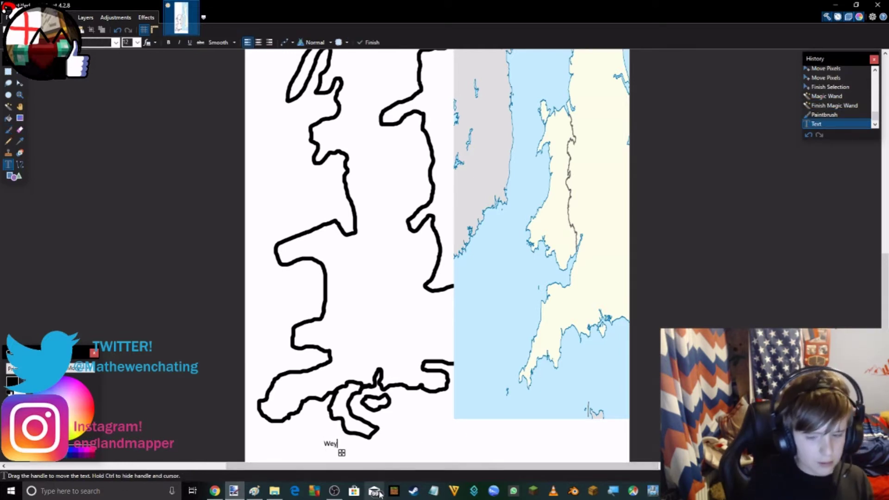
type("mouth!")
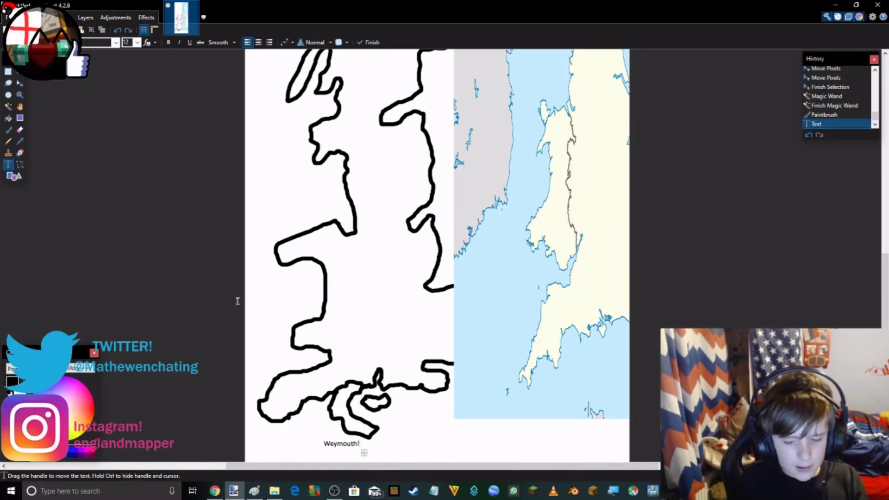
key("BackSpace")
key("BackSpace")
key("BackSpace")
key("BackSpace")
key("BackSpace")
key("BackSpace")
key("BackSpace")
key("BackSpace")
key("BackSpace")
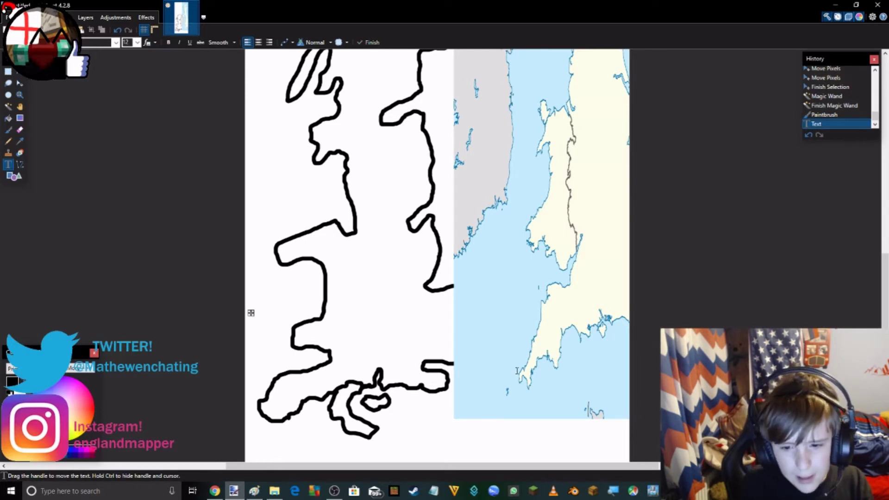
Step: Extend the south coastline down and left with two Paintbrush strokes
left_click(8, 130)
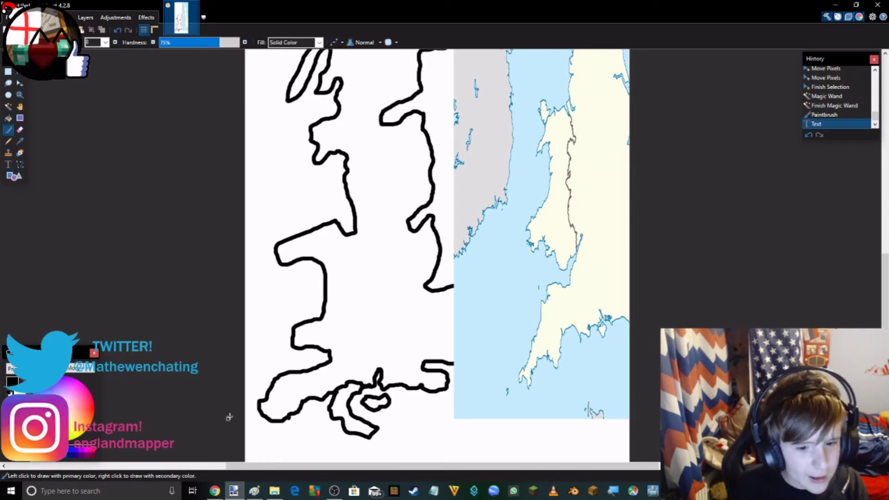
left_click_drag(257, 399, 247, 420)
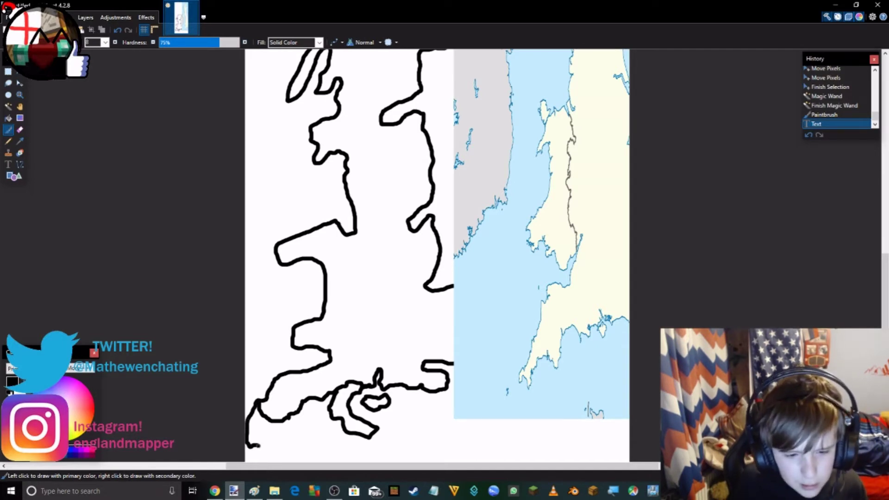
left_click_drag(262, 440, 279, 421)
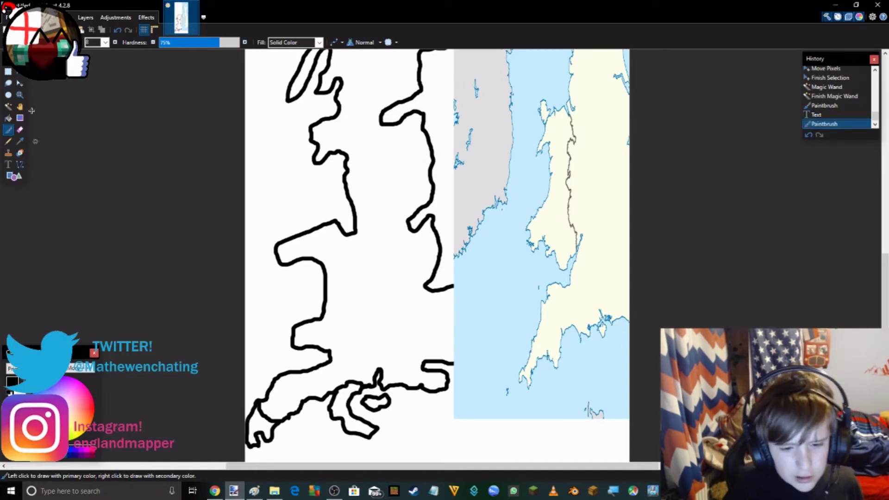
Step: Undo recent edits and revert through History to the blank New Image state
left_click(118, 32)
left_click(117, 30)
left_click(118, 30)
left_click(117, 30)
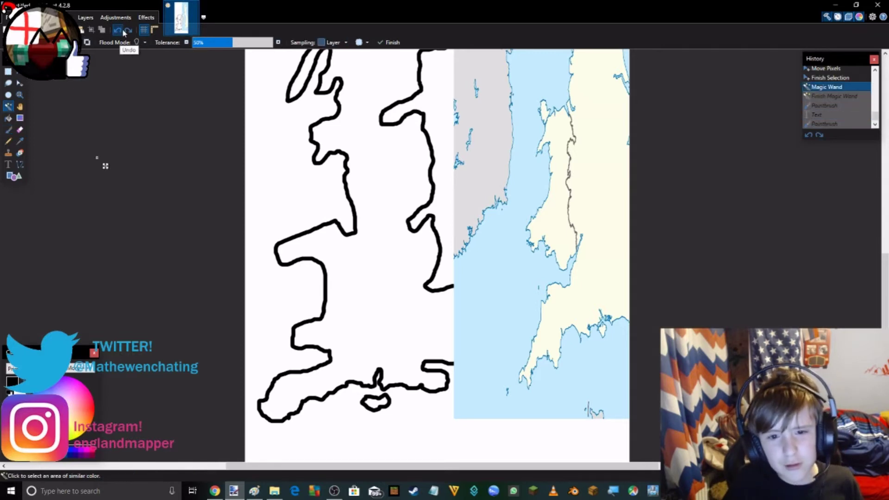
left_click(118, 30)
left_click(129, 30)
left_click(129, 30)
left_click(128, 31)
left_click(824, 102)
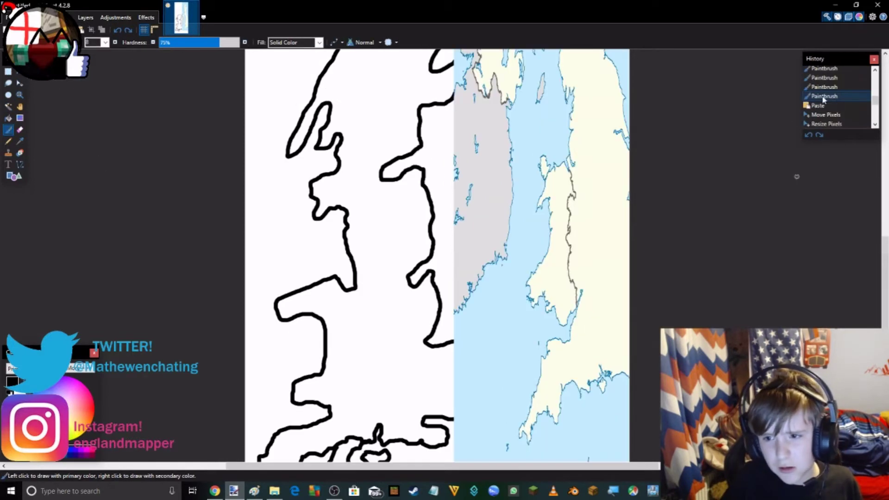
scroll(823, 99, "up", 3)
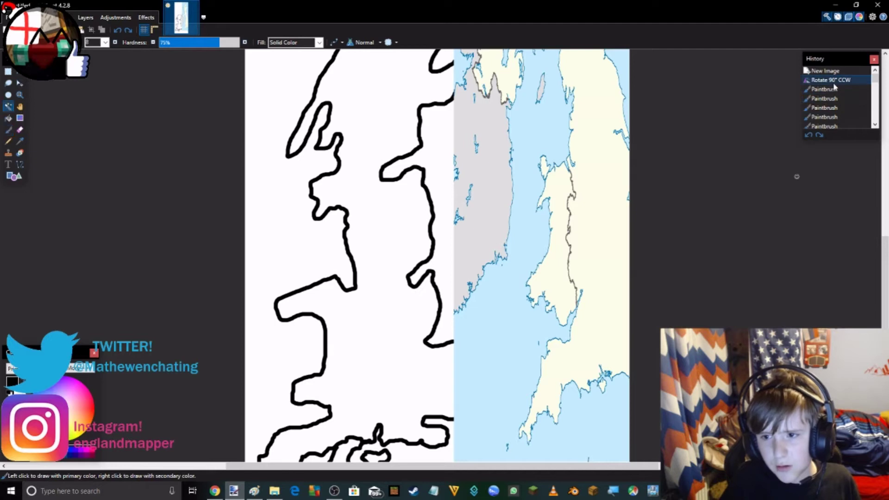
left_click(828, 79)
left_click(826, 71)
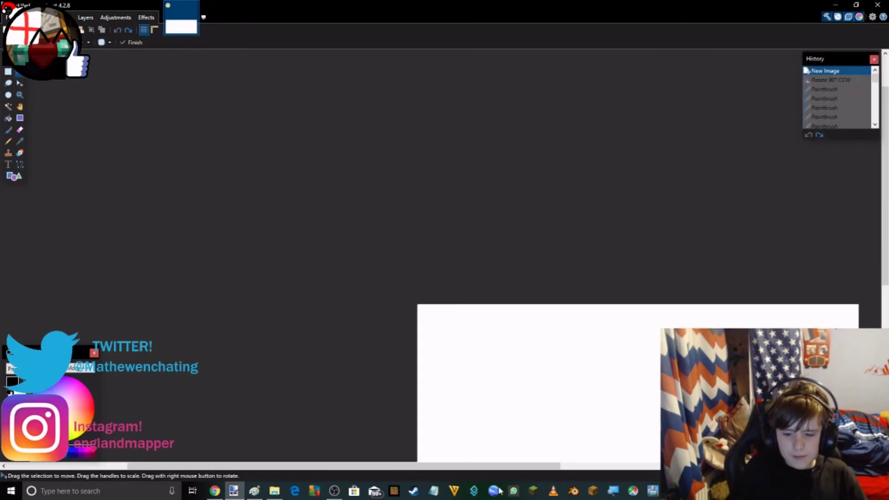
Step: Zoom in on the blank portrait canvas
left_click_drag(512, 466, 569, 473)
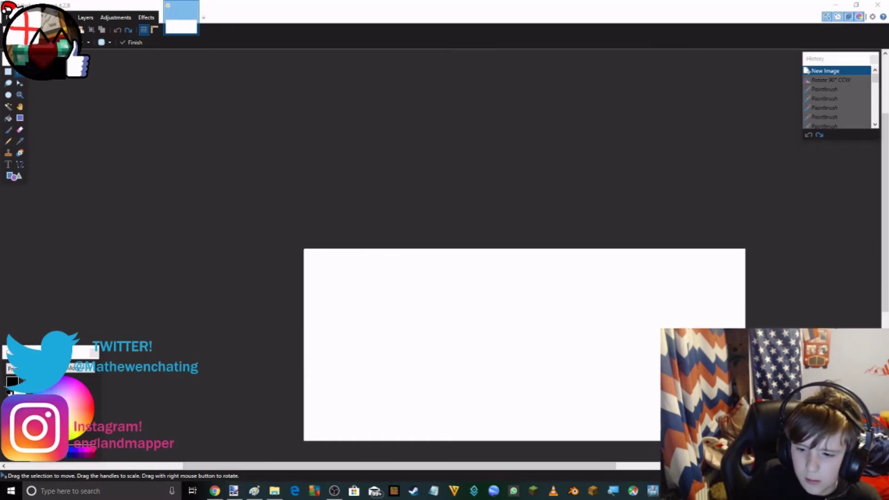
scroll(523, 320, "down", 1)
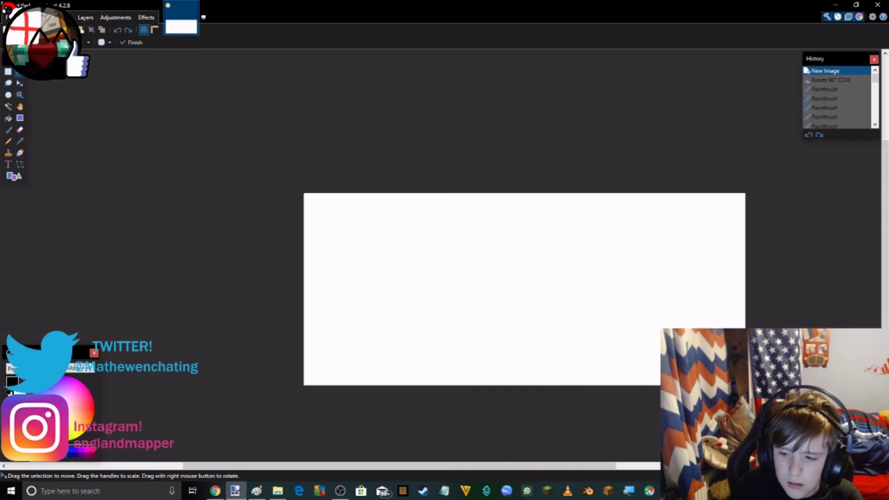
key("ctrl+plus")
scroll(369, 448, "down", 1)
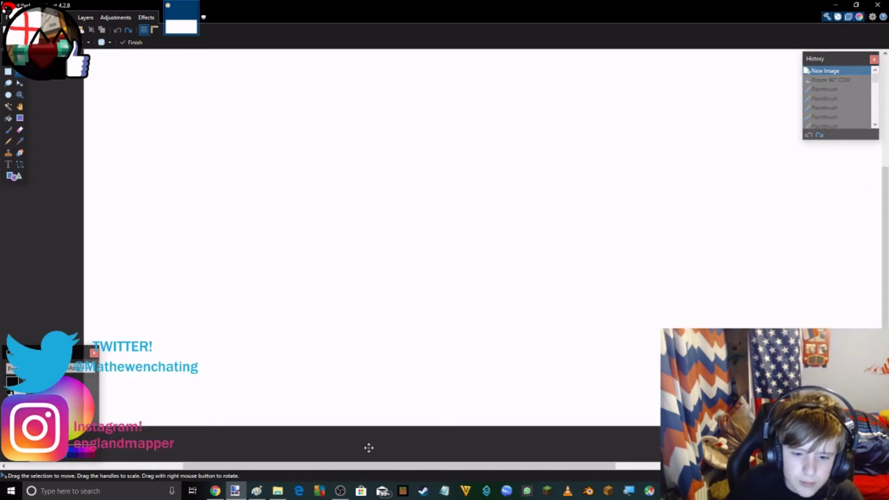
left_click_drag(378, 462, 413, 466)
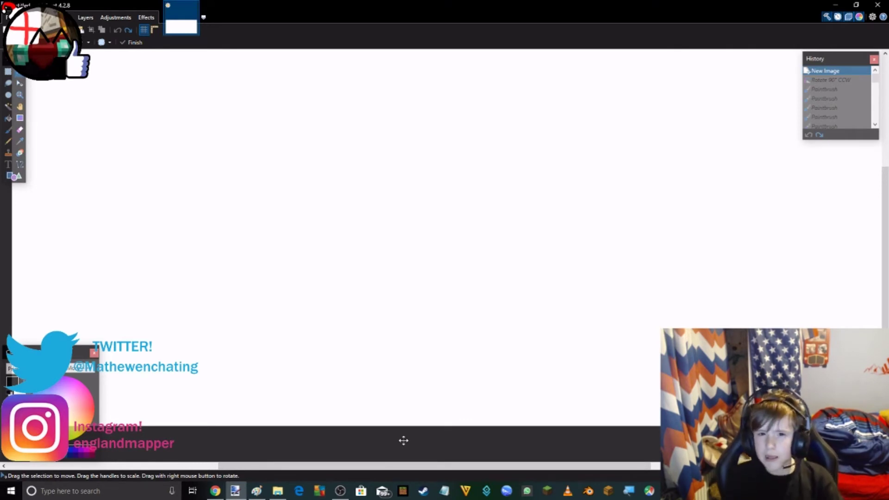
Step: Draw a long straight horizontal northern border line with the Line/Curve tool
left_click(8, 130)
left_click(19, 164)
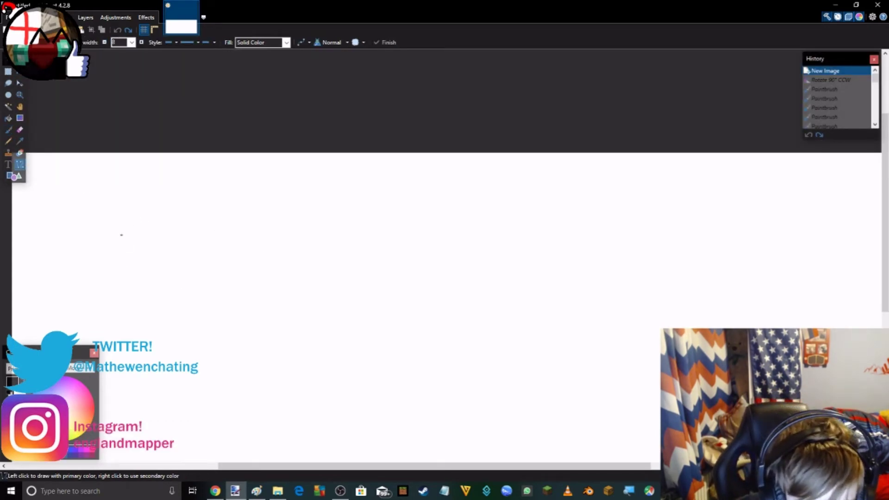
mouse_move(121, 234)
left_mouse_down()
mouse_move(454, 236)
mouse_move(533, 227)
mouse_move(544, 234)
left_mouse_up()
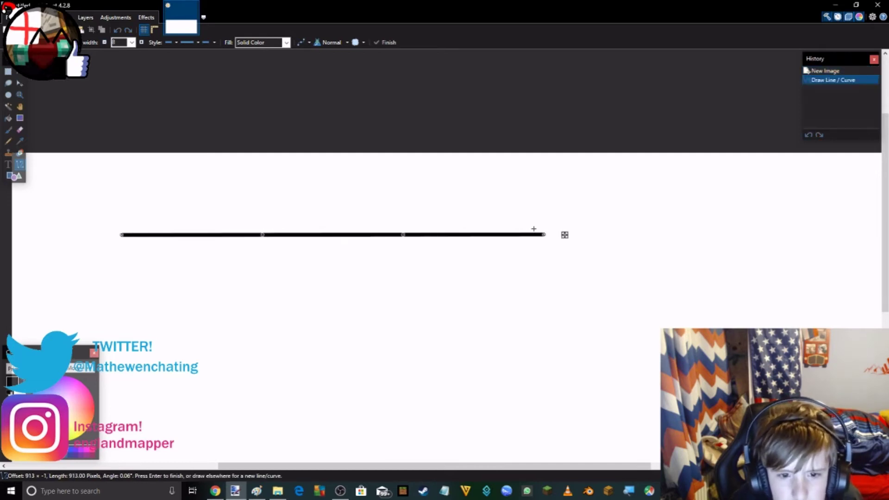
left_click(512, 220)
left_click(8, 141)
left_click(9, 129)
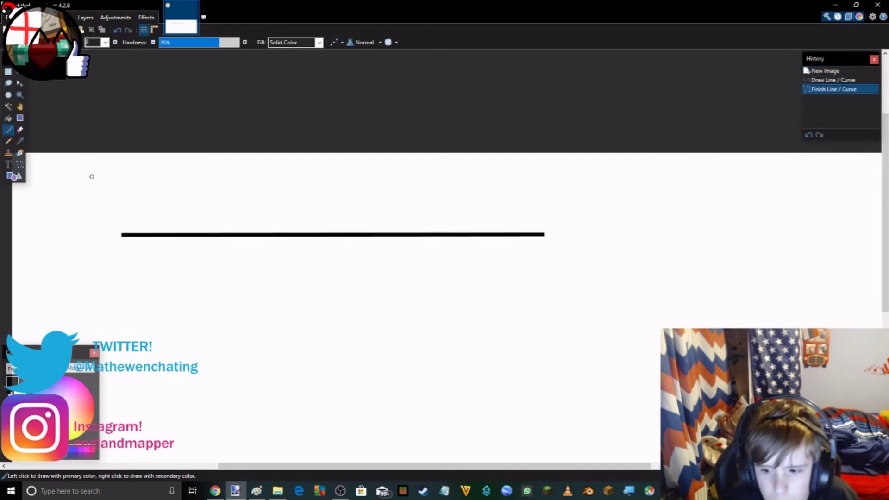
Step: Continue freehand from the line's east end with a small raised bump
key("ctrl+plus")
key("ctrl+plus")
key("ctrl+plus")
key("ctrl+plus")
key("ctrl+minus")
key("ctrl+minus")
key("ctrl+minus")
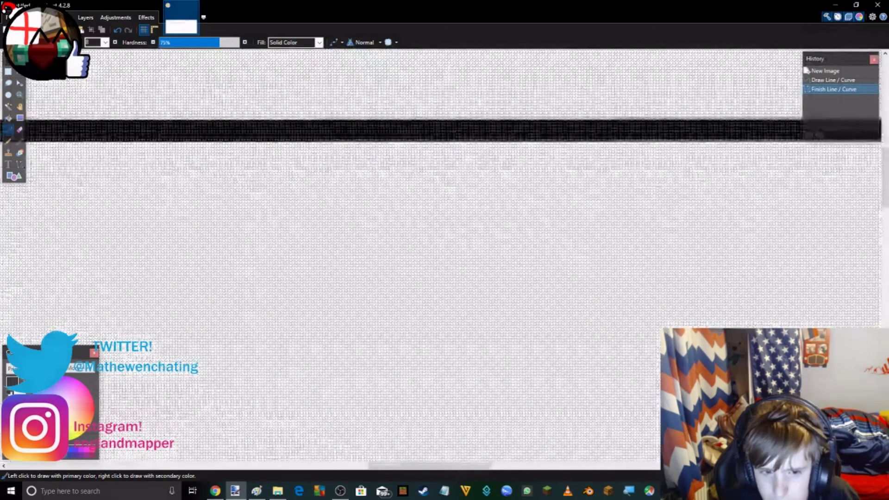
left_click_drag(477, 467, 555, 468)
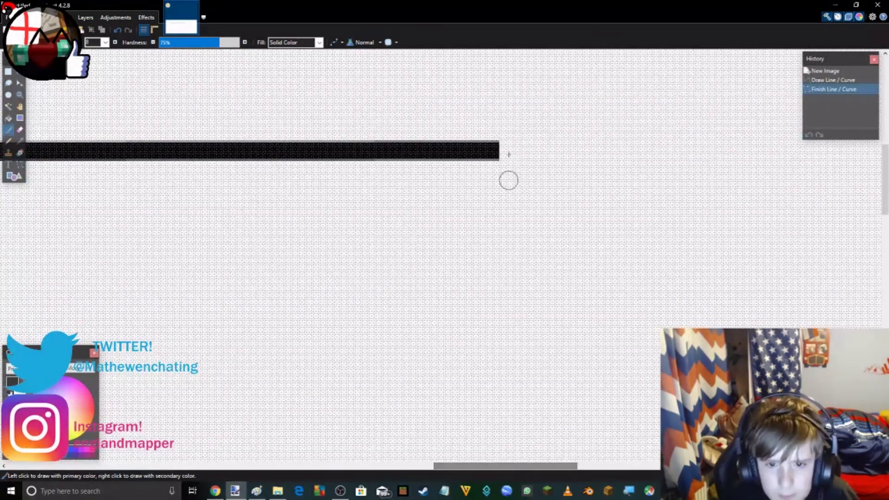
scroll(491, 246, "up", 3)
mouse_move(496, 262)
left_mouse_down()
mouse_move(503, 212)
mouse_move(532, 206)
mouse_move(543, 214)
mouse_move(546, 257)
mouse_move(725, 286)
mouse_move(815, 319)
left_mouse_up()
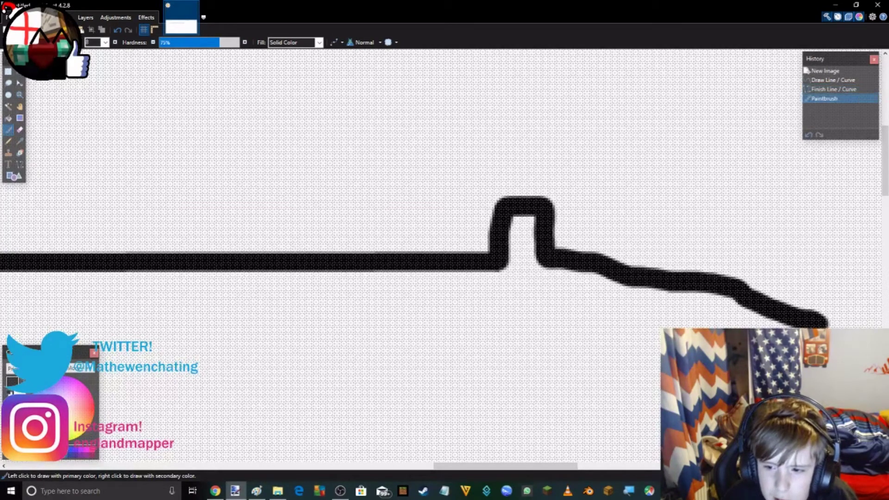
Step: Extend the border down around Lake Michigan and east along the lakeshore toward the Northeast
scroll(663, 319, "down", 3)
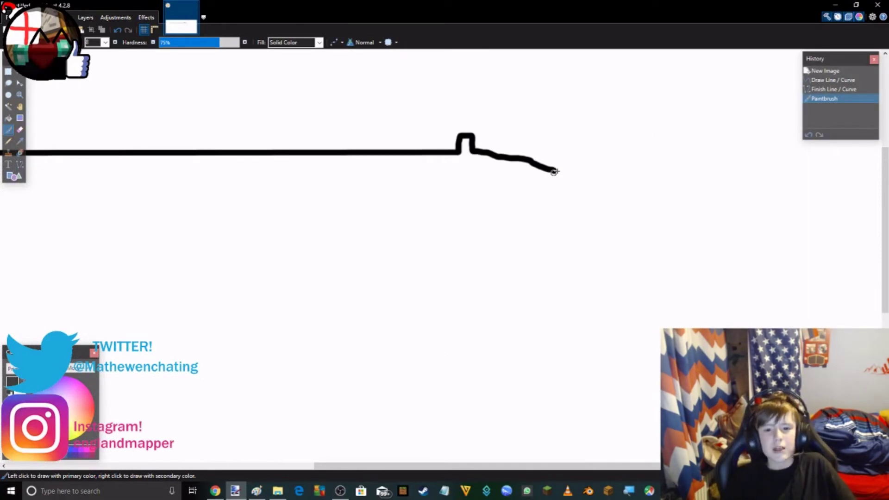
mouse_move(556, 171)
left_mouse_down()
mouse_move(573, 177)
mouse_move(540, 206)
mouse_move(532, 246)
mouse_move(563, 222)
left_mouse_up()
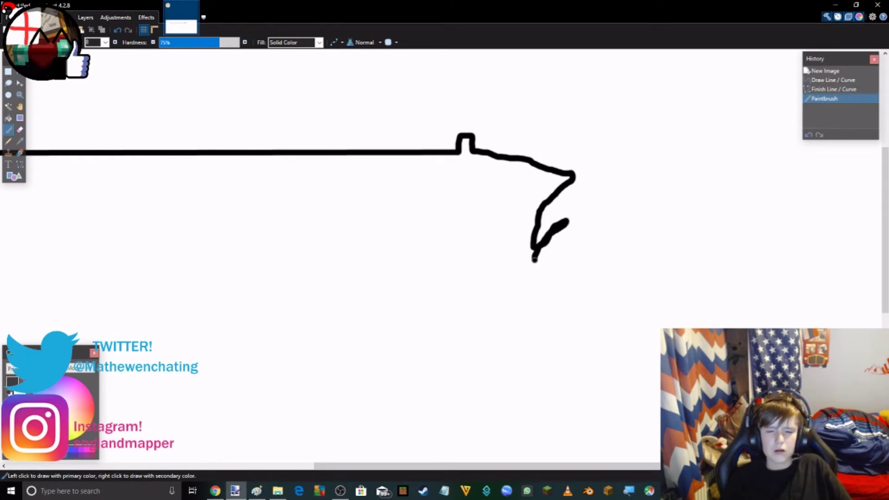
mouse_move(543, 277)
left_mouse_down()
mouse_move(589, 278)
mouse_move(579, 230)
mouse_move(595, 203)
mouse_move(627, 205)
mouse_move(623, 250)
mouse_move(645, 240)
mouse_move(660, 281)
mouse_move(689, 249)
mouse_move(762, 207)
mouse_move(827, 207)
mouse_move(852, 171)
left_mouse_up()
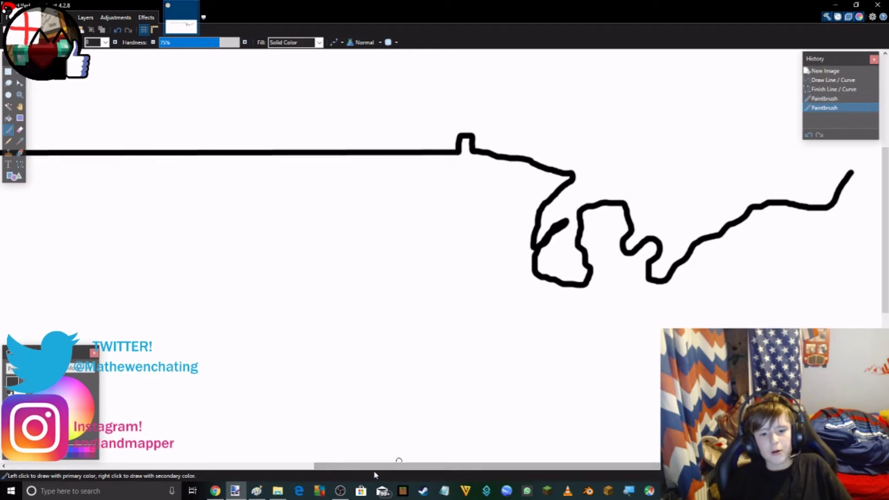
left_click_drag(376, 466, 513, 466)
scroll(540, 211, "up", 3)
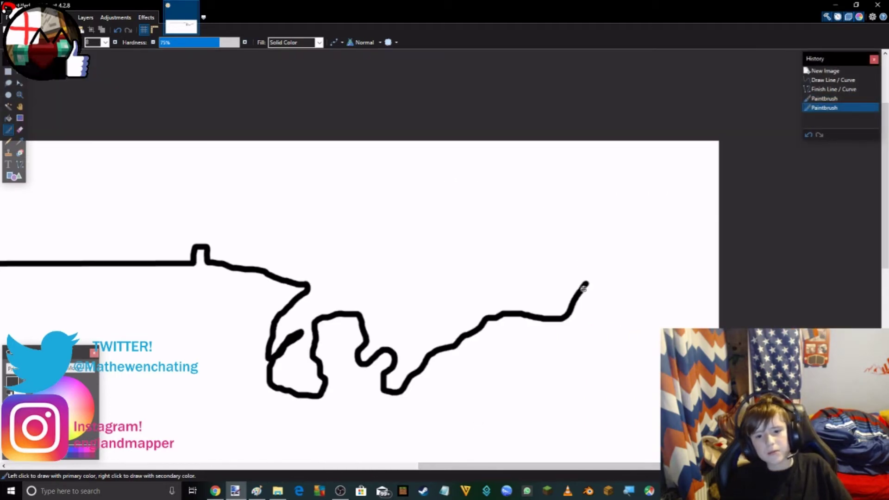
Step: Trace the outline up into New England and south down the East Coast
mouse_move(585, 286)
left_mouse_down()
mouse_move(601, 275)
mouse_move(621, 231)
mouse_move(648, 246)
mouse_move(653, 292)
mouse_move(609, 343)
left_mouse_up()
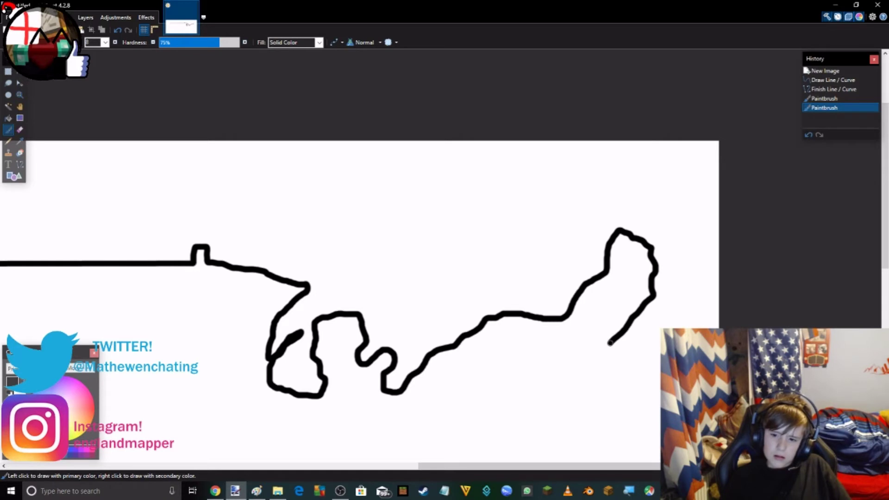
left_click_drag(610, 345, 642, 355)
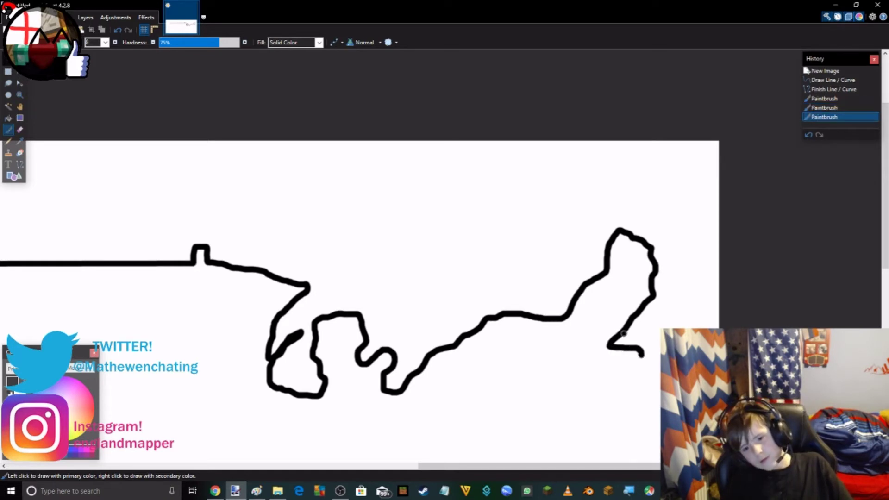
left_click(624, 334)
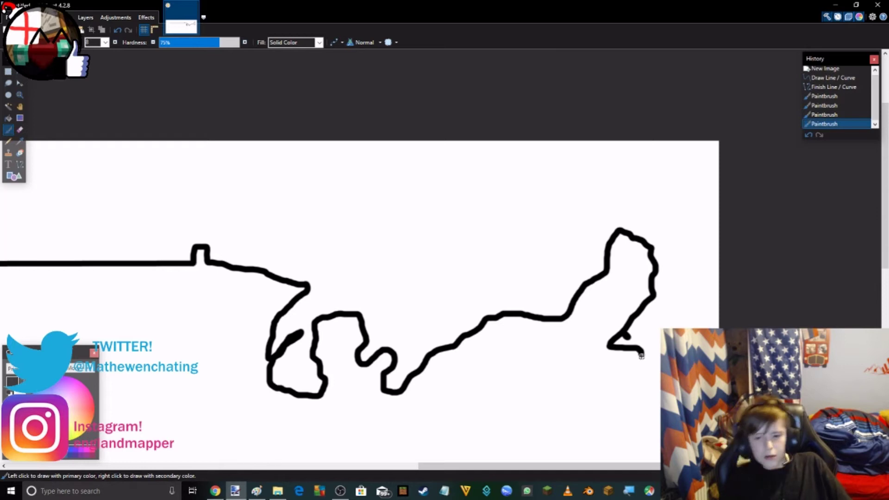
scroll(654, 361, "down", 5)
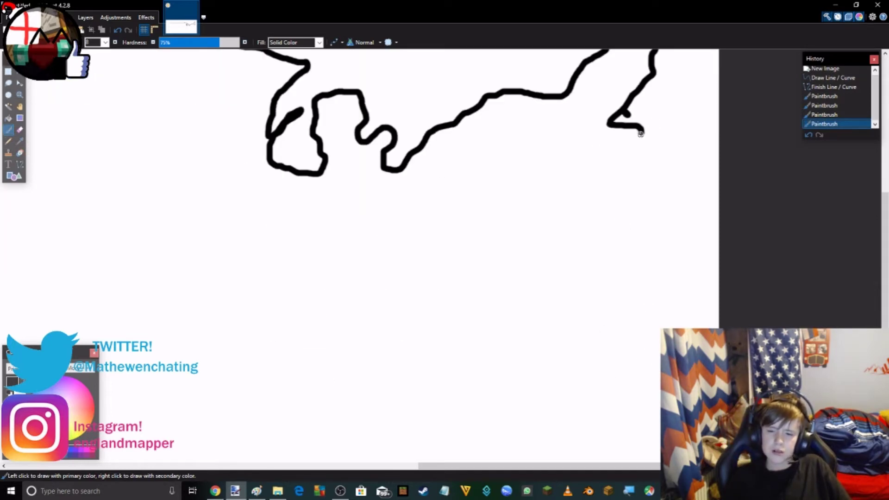
mouse_move(617, 135)
left_mouse_down()
mouse_move(569, 175)
mouse_move(541, 190)
mouse_move(469, 308)
mouse_move(464, 345)
mouse_move(476, 379)
left_mouse_up()
scroll(433, 127, "down", 2)
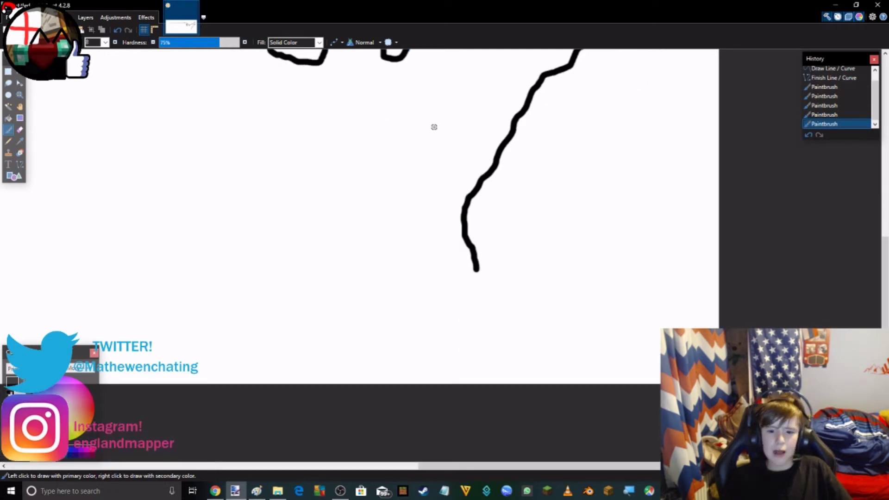
Step: Undo a misdrawn loop, then draw the Florida peninsula and the Gulf Coast westward
mouse_move(463, 201)
left_mouse_down()
mouse_move(431, 196)
mouse_move(390, 226)
mouse_move(418, 262)
mouse_move(475, 266)
left_mouse_up()
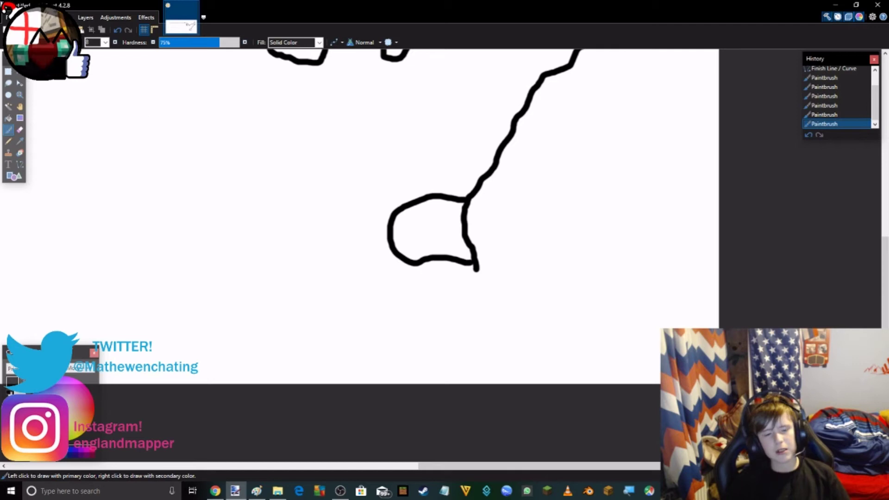
left_click(117, 29)
mouse_move(476, 267)
left_mouse_down()
mouse_move(501, 295)
mouse_move(511, 331)
mouse_move(499, 362)
mouse_move(484, 360)
mouse_move(479, 334)
mouse_move(418, 255)
mouse_move(316, 244)
mouse_move(234, 263)
left_mouse_up()
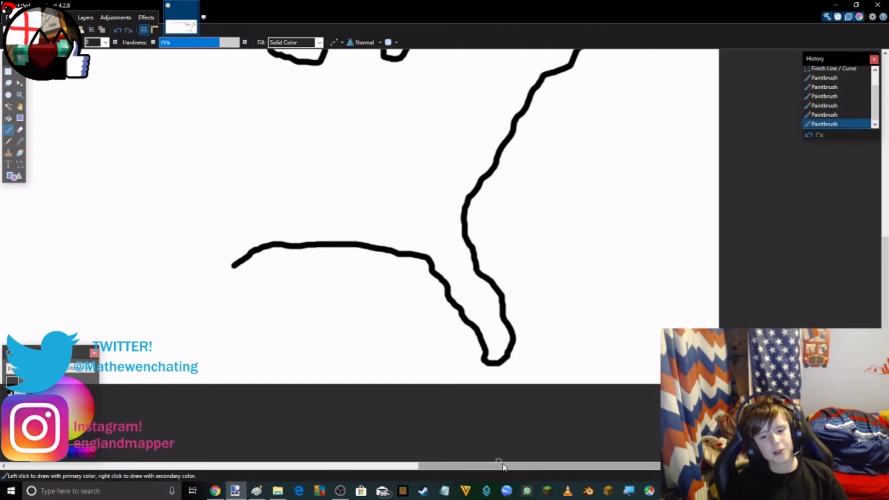
left_click_drag(498, 465, 440, 466)
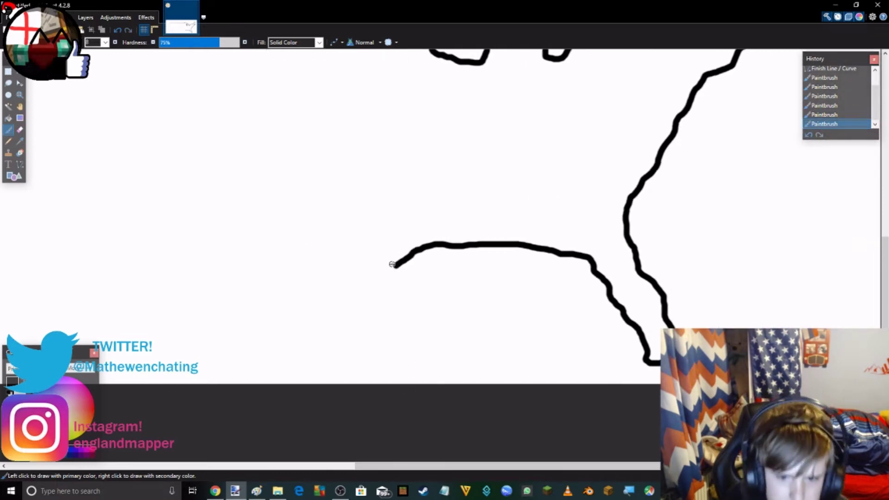
mouse_move(397, 265)
left_mouse_down()
mouse_move(387, 296)
mouse_move(406, 336)
mouse_move(385, 352)
mouse_move(359, 348)
mouse_move(311, 294)
mouse_move(288, 292)
mouse_move(277, 318)
mouse_move(240, 324)
mouse_move(229, 296)
left_mouse_up()
scroll(250, 315, "left", 5)
scroll(266, 329, "up", 8)
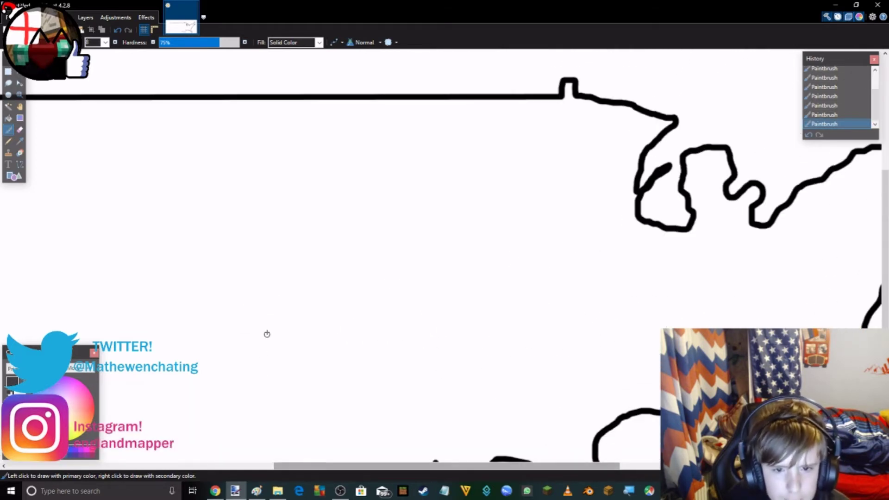
scroll(267, 326, "down", 3)
scroll(623, 455, "down", 2)
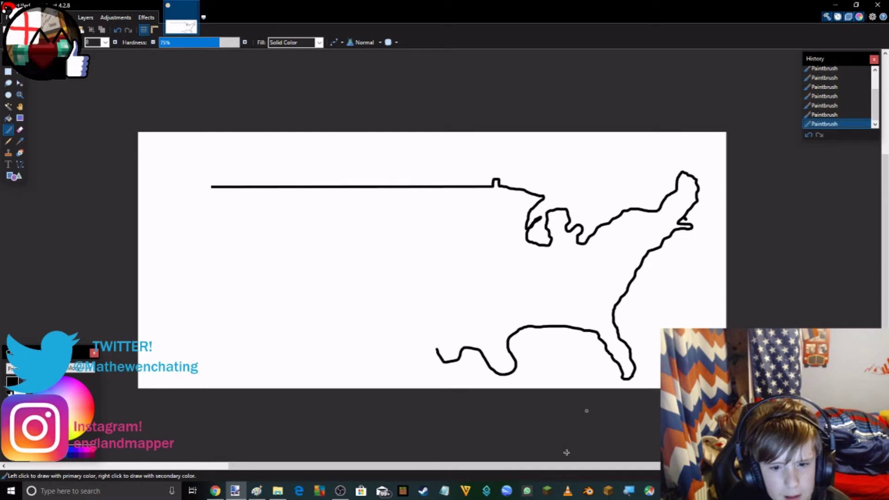
Step: Trace the southern border and West Coast, then undo both strokes
scroll(449, 295, "up", 3)
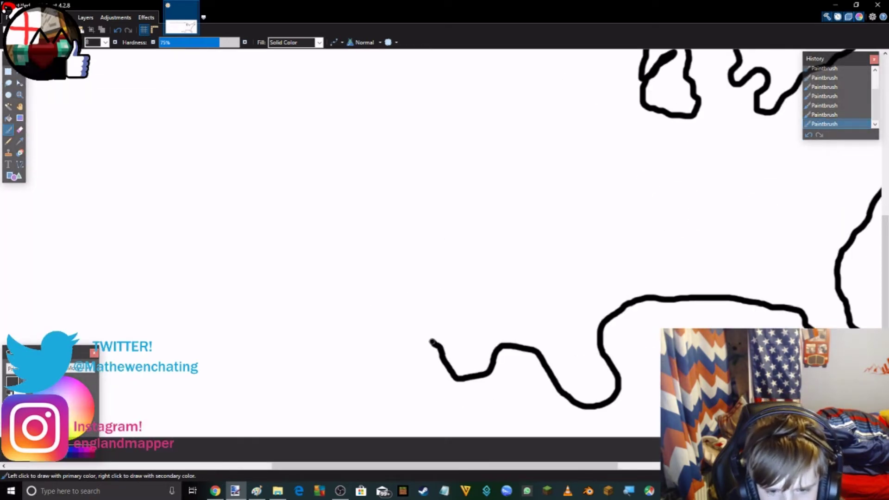
mouse_move(432, 343)
left_mouse_down()
mouse_move(405, 328)
mouse_move(293, 336)
mouse_move(165, 318)
left_mouse_up()
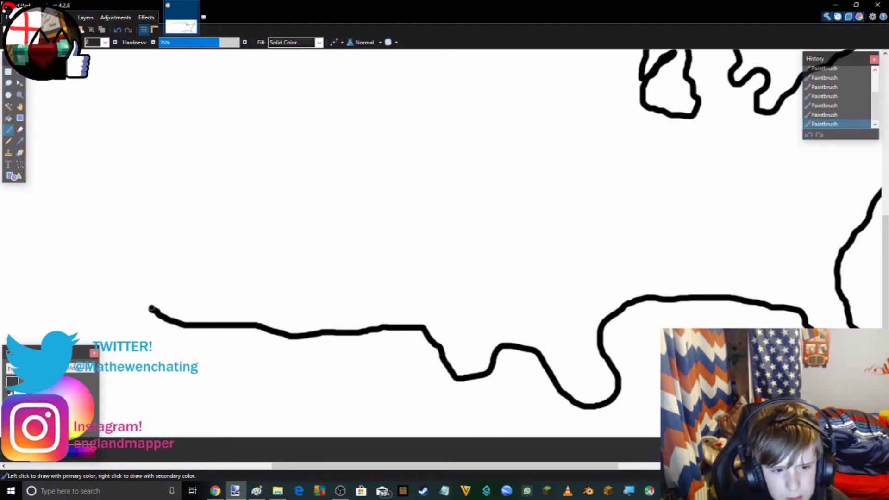
mouse_move(137, 286)
left_mouse_down()
mouse_move(124, 255)
mouse_move(130, 94)
left_mouse_up()
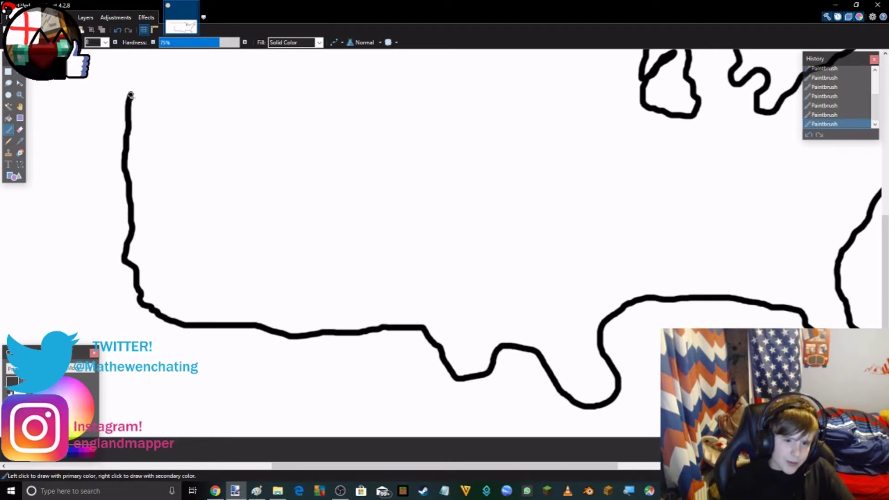
scroll(129, 106, "up", 3)
left_click_drag(130, 204, 131, 148)
left_click(117, 30)
left_click(117, 30)
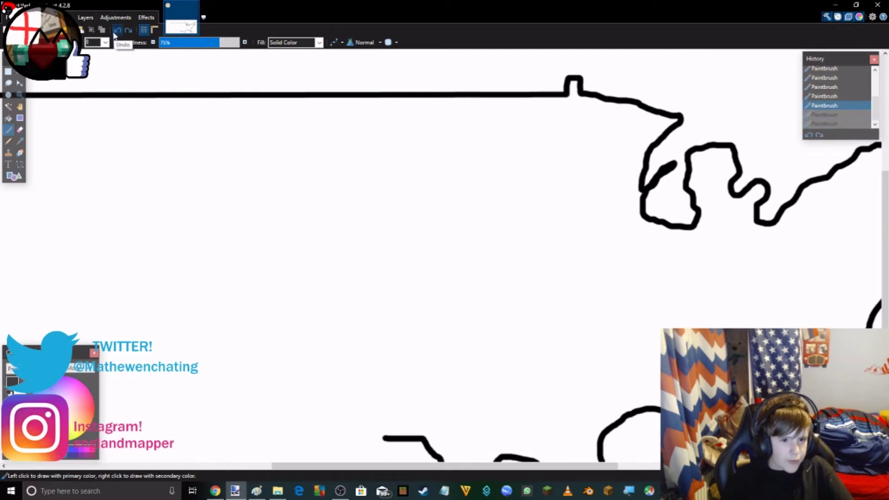
Step: Redraw the southern border westward and the West Coast up to the northern border
mouse_move(384, 436)
left_mouse_down()
mouse_move(310, 422)
mouse_move(270, 434)
mouse_move(211, 432)
mouse_move(193, 412)
mouse_move(153, 411)
mouse_move(136, 358)
mouse_move(111, 326)
left_mouse_up()
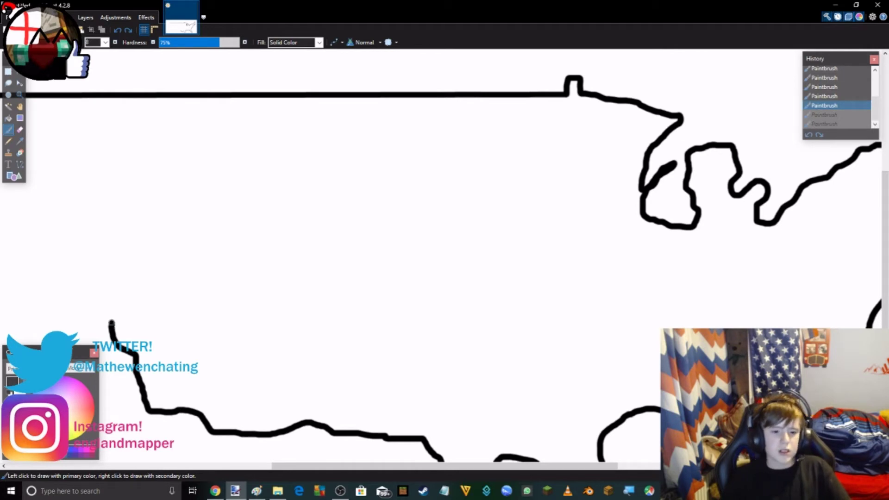
mouse_move(111, 304)
left_mouse_down()
mouse_move(116, 276)
mouse_move(132, 288)
mouse_move(114, 210)
mouse_move(122, 148)
mouse_move(127, 133)
mouse_move(152, 131)
mouse_move(158, 144)
mouse_move(168, 131)
mouse_move(153, 111)
mouse_move(163, 94)
left_mouse_up()
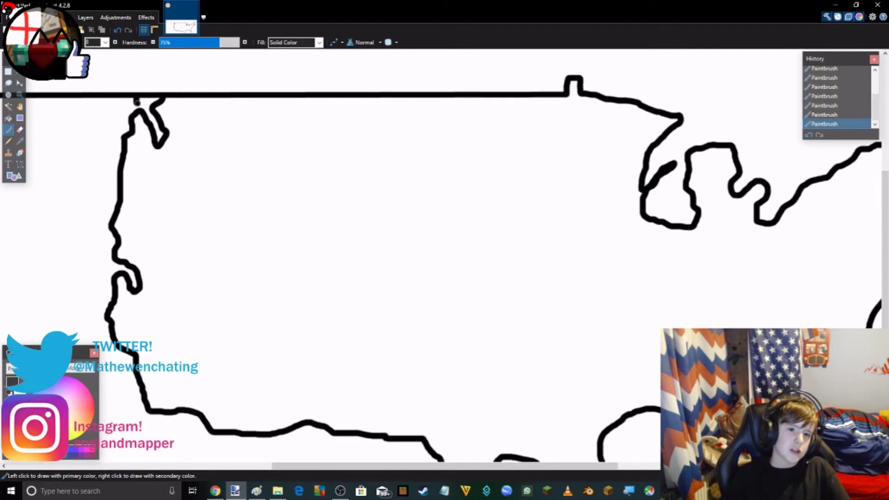
scroll(414, 376, "down", 3)
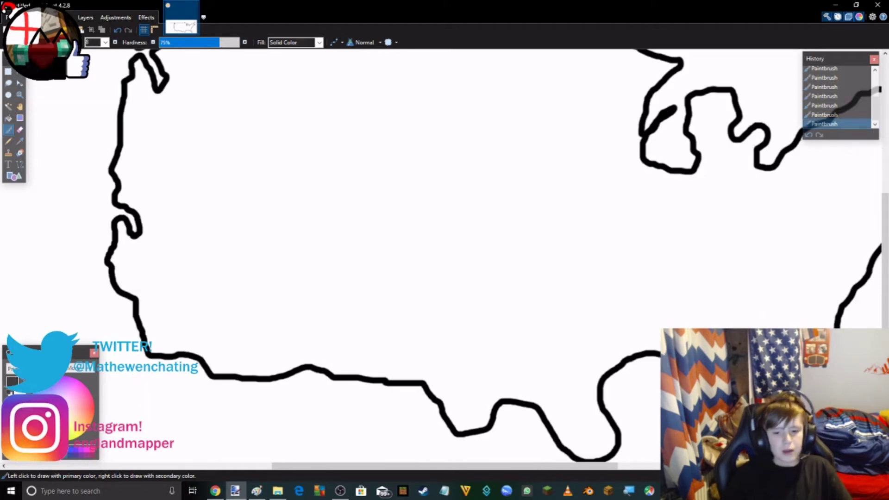
scroll(445, 250, "down", 5)
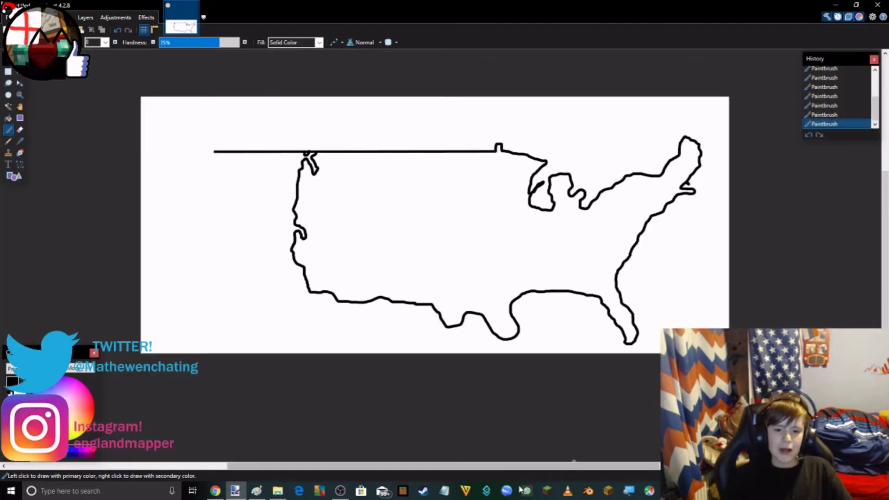
Step: Draw the Hawaiian chain as small loops and tiny dots below and left of the West Coast
scroll(404, 470, "left", 4)
scroll(406, 473, "left", 3)
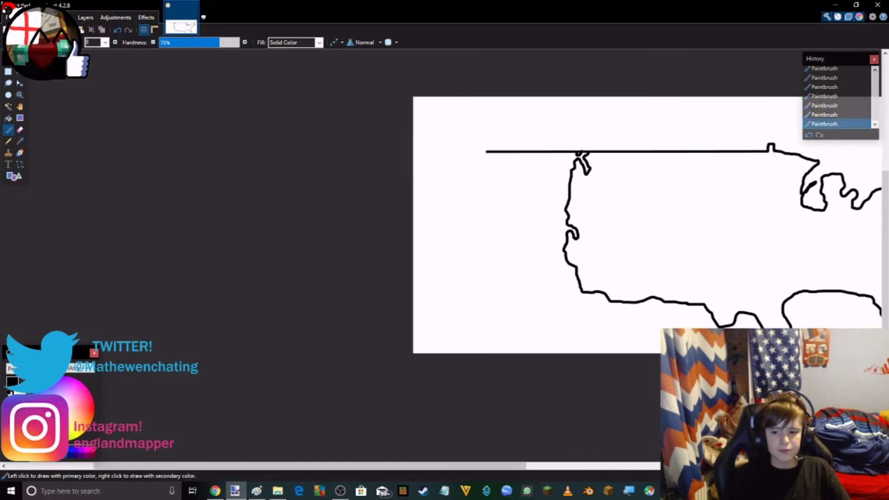
scroll(624, 228, "up", 3)
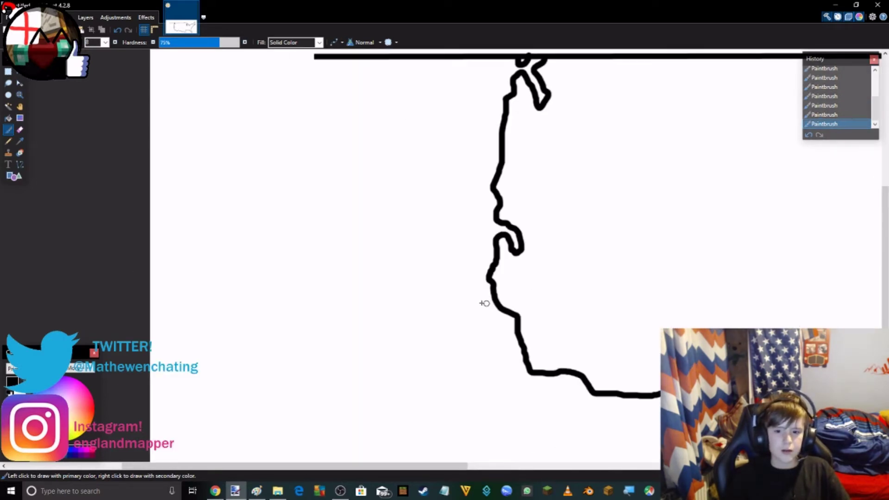
scroll(484, 303, "down", 3)
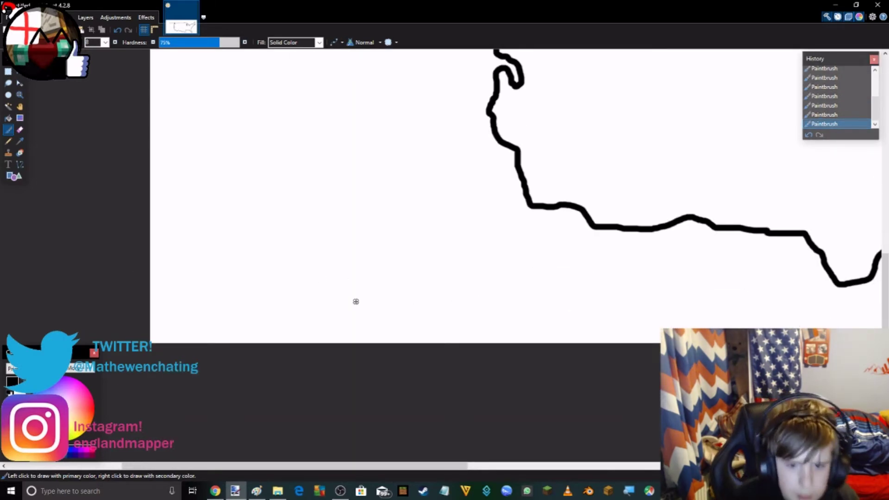
mouse_move(357, 314)
left_mouse_down()
mouse_move(373, 295)
mouse_move(362, 279)
mouse_move(331, 268)
mouse_move(321, 318)
mouse_move(330, 328)
mouse_move(358, 315)
left_mouse_up()
mouse_move(306, 278)
left_mouse_down()
mouse_move(308, 265)
mouse_move(273, 257)
mouse_move(289, 277)
mouse_move(303, 279)
left_mouse_up()
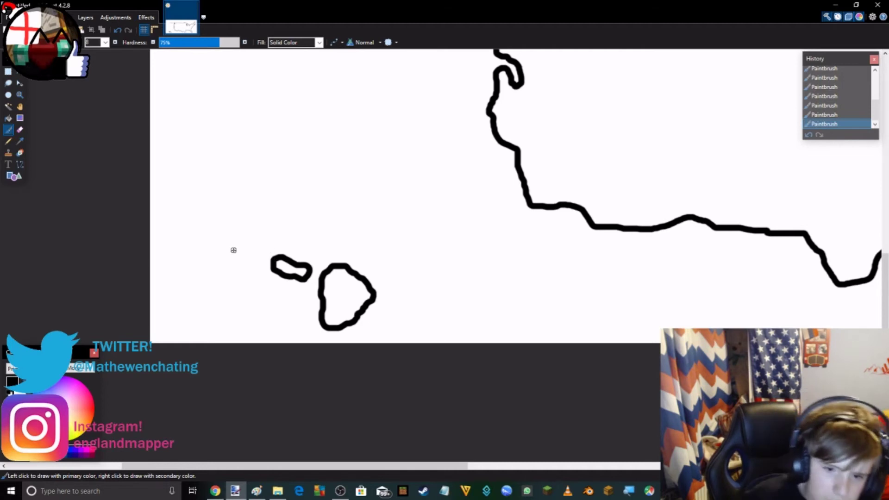
mouse_move(233, 261)
left_mouse_down()
mouse_move(254, 245)
mouse_move(243, 243)
mouse_move(233, 261)
mouse_move(213, 262)
mouse_move(202, 244)
mouse_move(215, 239)
mouse_move(222, 247)
mouse_move(196, 268)
left_mouse_up()
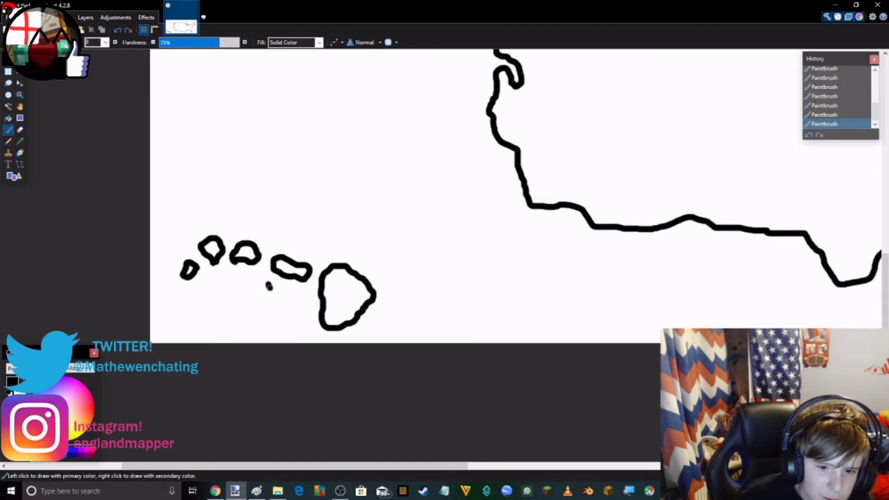
left_click_drag(269, 286, 281, 292)
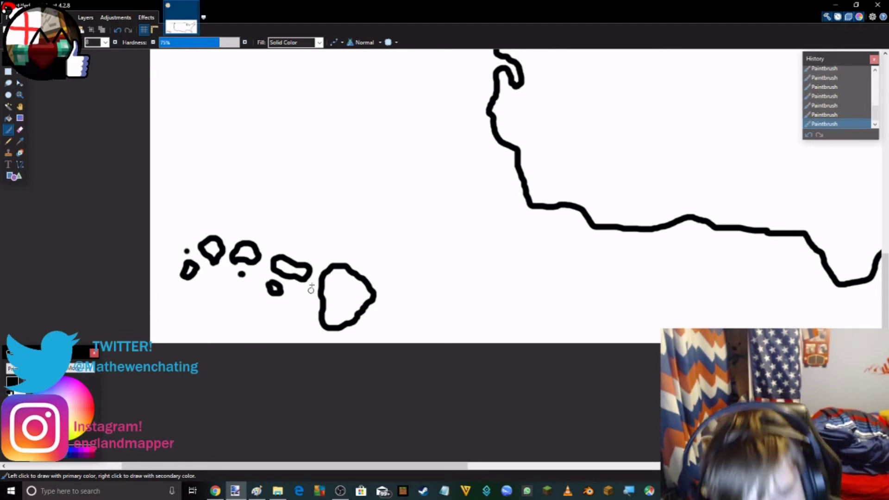
scroll(350, 222, "up", 3)
scroll(351, 223, "up", 1)
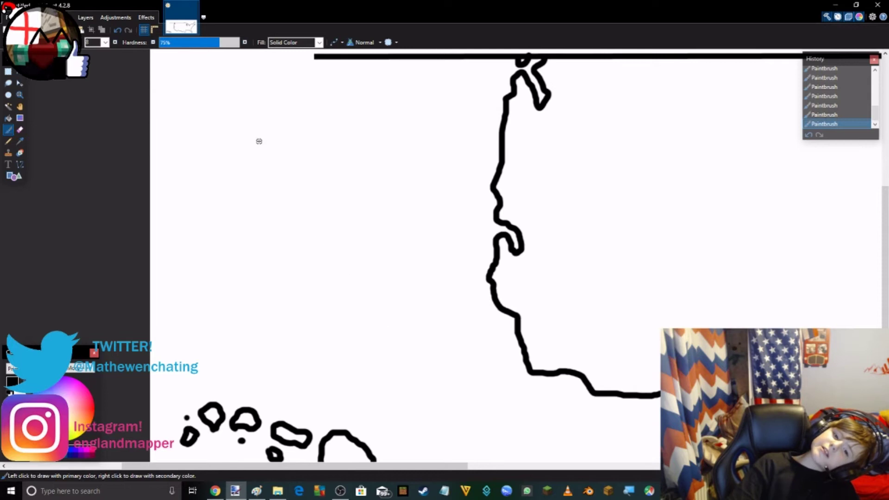
Step: Paint Alaska's northern, western and southern coast, then close its eastern edge with a straight line
left_click_drag(254, 137, 348, 150)
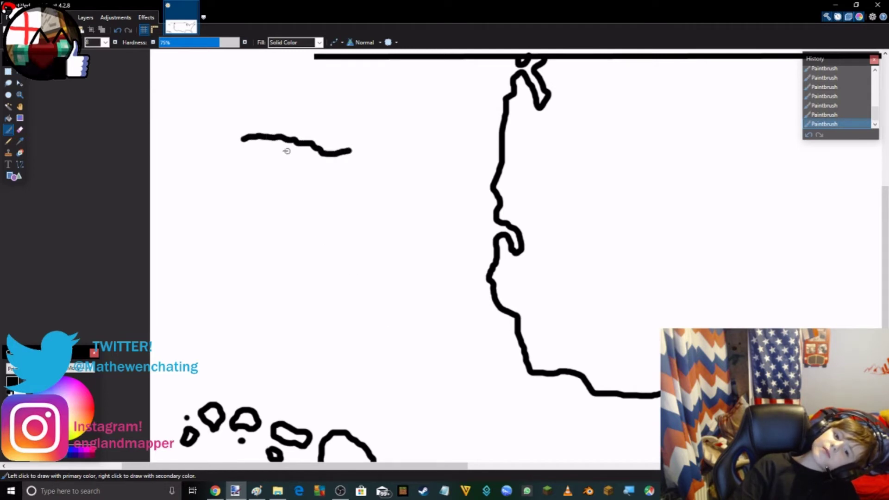
mouse_move(244, 139)
left_mouse_down()
mouse_move(220, 185)
mouse_move(187, 171)
mouse_move(164, 181)
mouse_move(160, 190)
mouse_move(199, 223)
mouse_move(154, 256)
mouse_move(161, 271)
mouse_move(208, 241)
mouse_move(234, 258)
mouse_move(282, 256)
mouse_move(356, 344)
mouse_move(414, 384)
mouse_move(422, 367)
mouse_move(404, 347)
mouse_move(337, 301)
mouse_move(334, 254)
left_mouse_up()
left_click(20, 164)
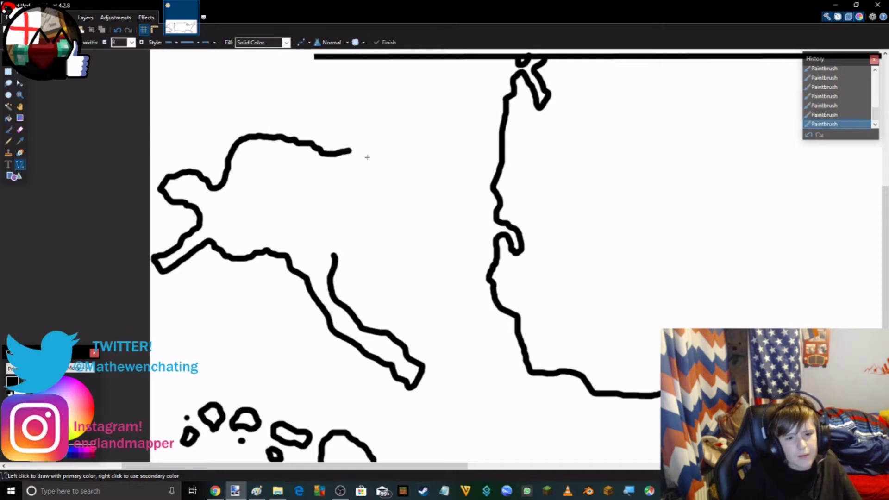
mouse_move(350, 151)
left_mouse_down()
mouse_move(334, 266)
mouse_move(334, 256)
left_mouse_up()
key("Return")
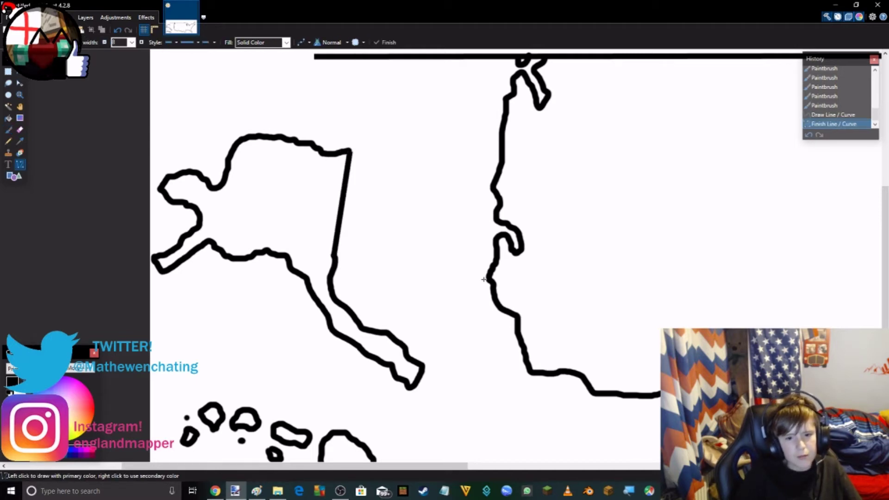
scroll(462, 254, "down", 3)
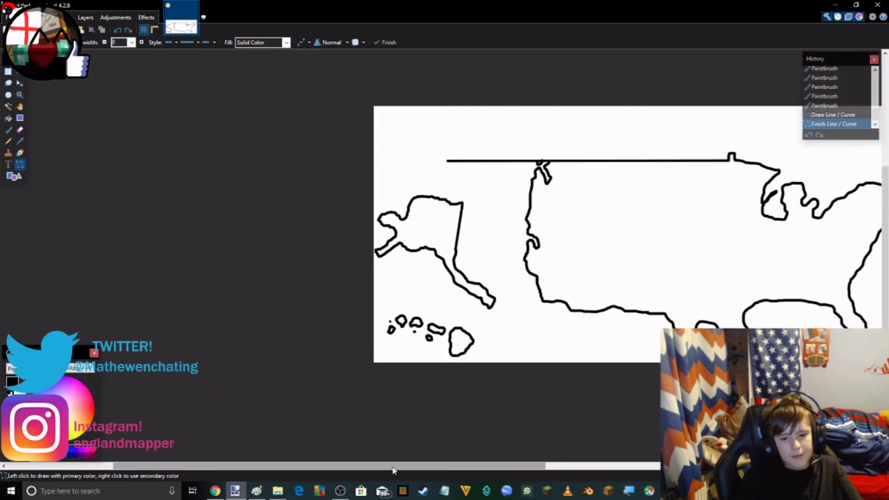
left_click_drag(393, 467, 519, 466)
Step: Search Yahoo Images for 'usa map' and copy the first map result's image
left_click(214, 492)
scroll(13, 94, "up", 5)
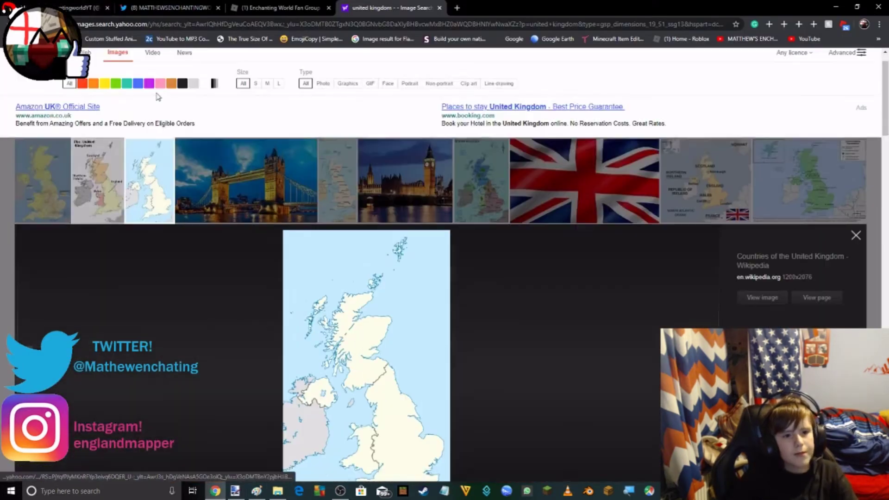
type("usa map")
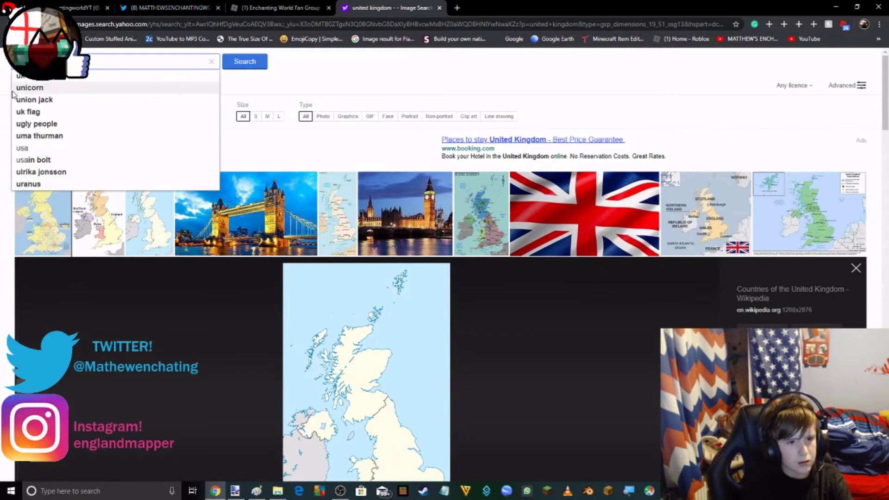
key("Return")
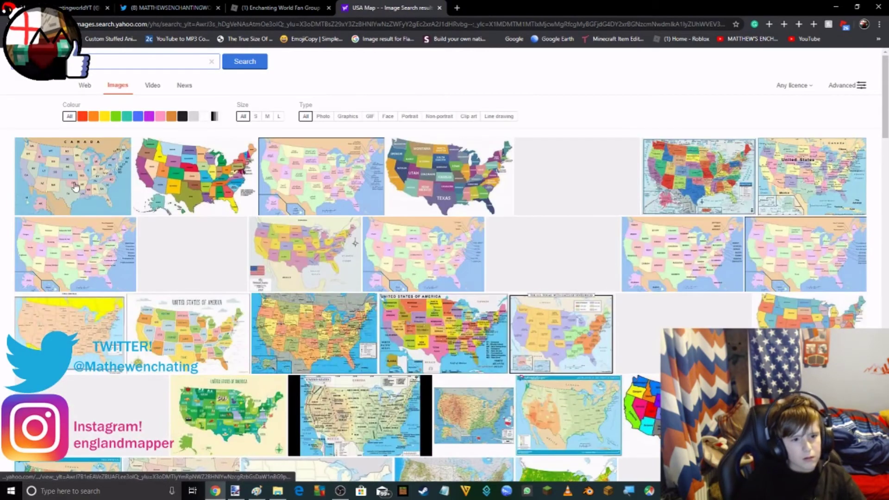
right_click(75, 186)
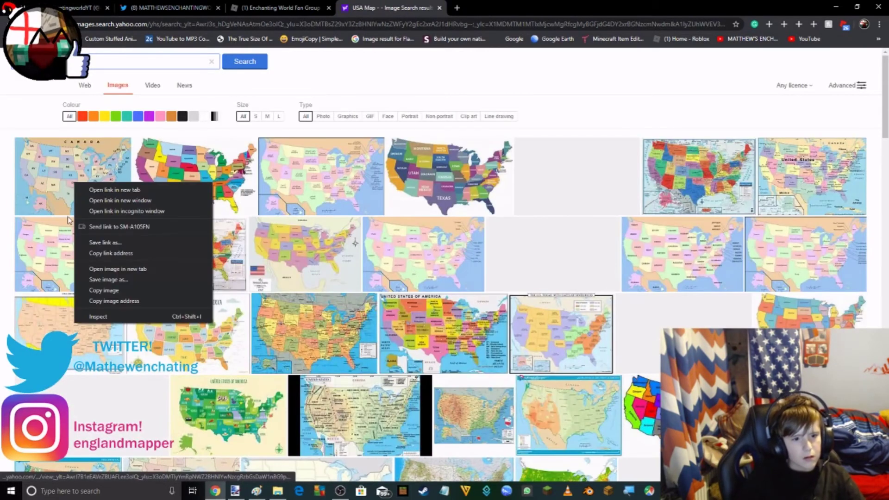
left_click(104, 290)
left_click(235, 491)
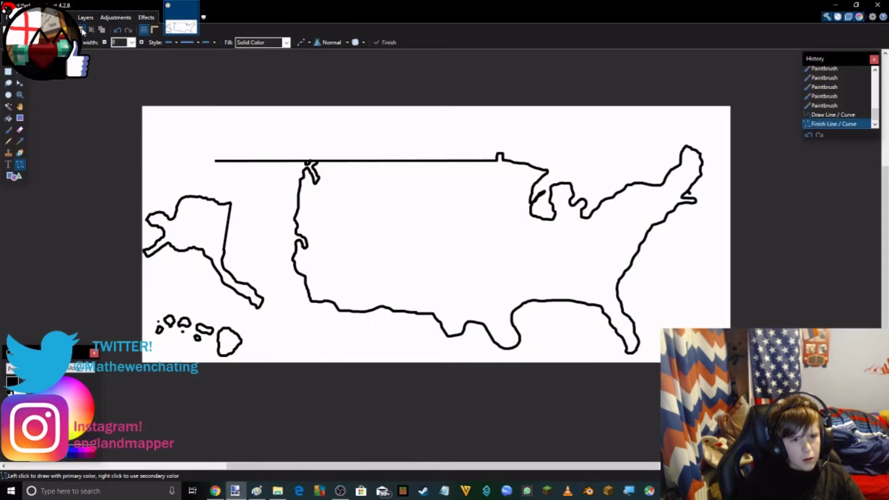
Step: Paste the copied USA map, enlarge it and align it over the hand-drawn outline
left_click(82, 32)
left_click_drag(185, 154, 313, 265)
left_click_drag(345, 216, 559, 61)
left_click_drag(512, 140, 591, 176)
left_click_drag(455, 214, 471, 214)
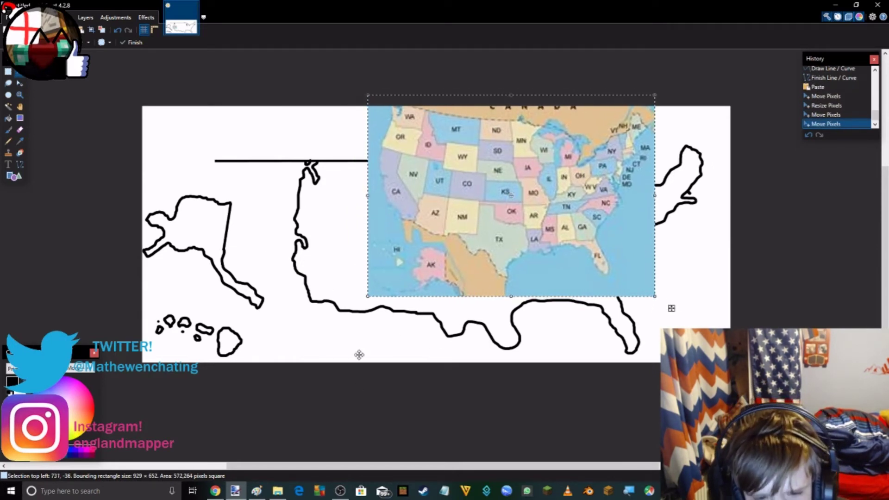
left_click_drag(492, 237, 472, 302)
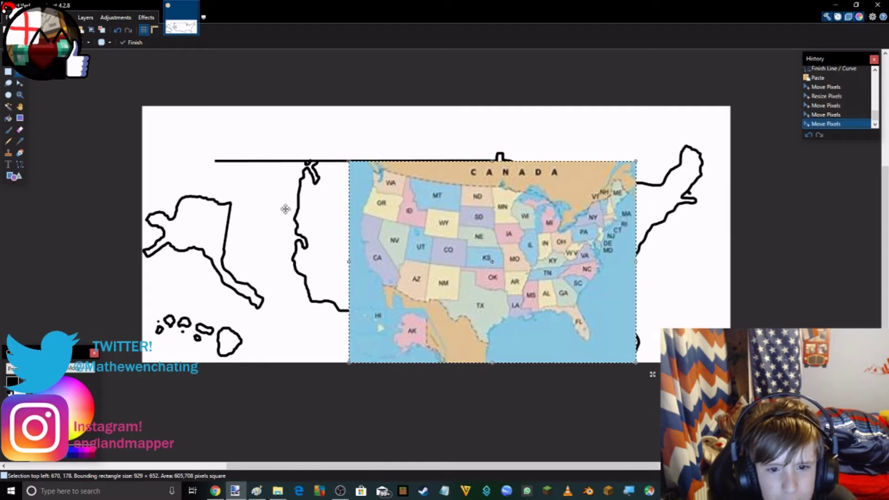
left_click_drag(415, 194, 391, 192)
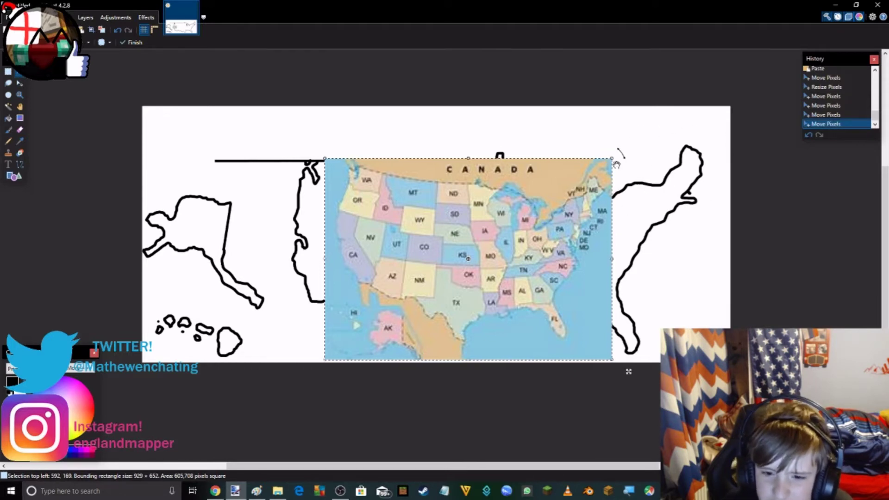
left_click_drag(566, 294, 522, 234)
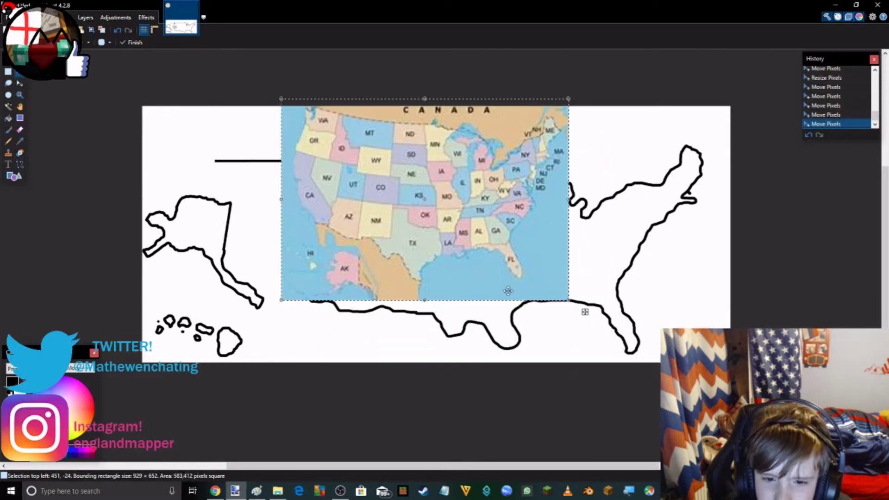
left_click(7, 118)
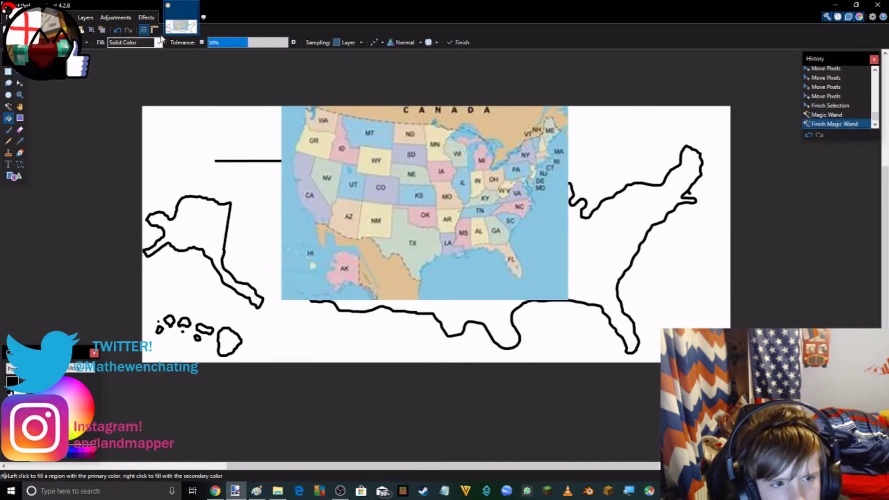
Step: Undo two steps and move the pasted reference map aside
left_click(120, 30)
left_click(121, 30)
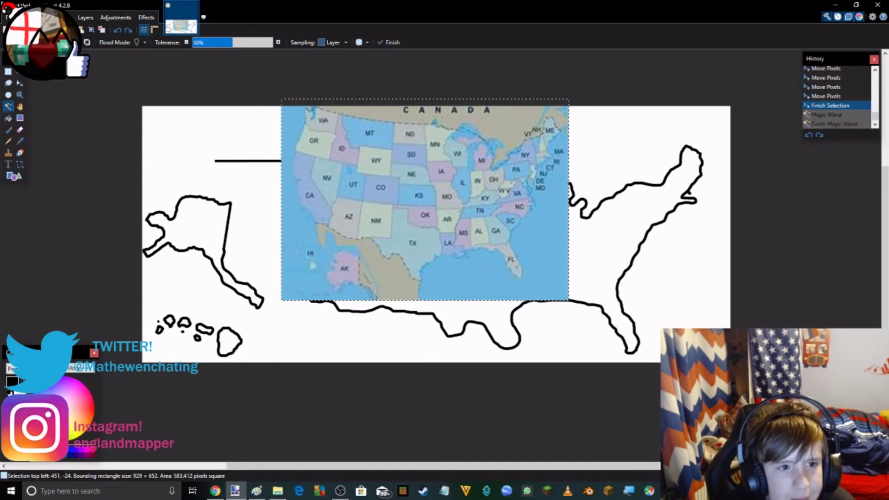
left_click(118, 30)
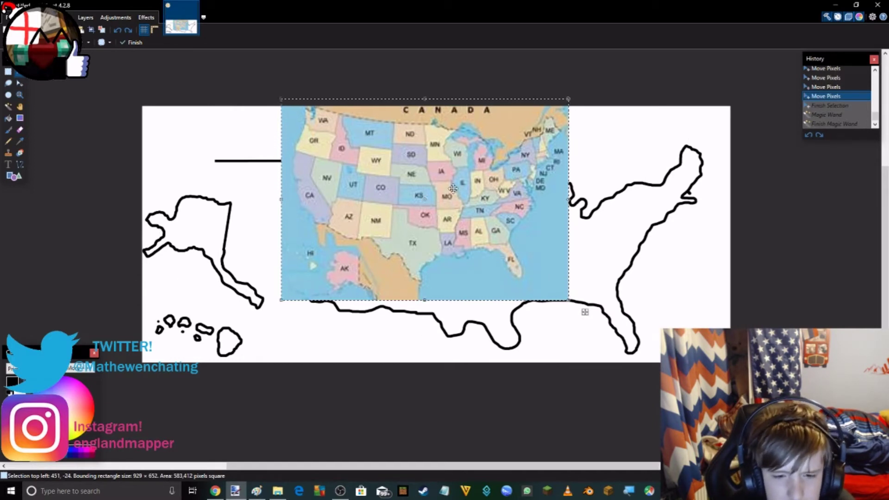
left_click_drag(551, 117, 851, 422)
Step: Try a similar-colour selection, then undo repeatedly back past the pasted map
left_click(8, 106)
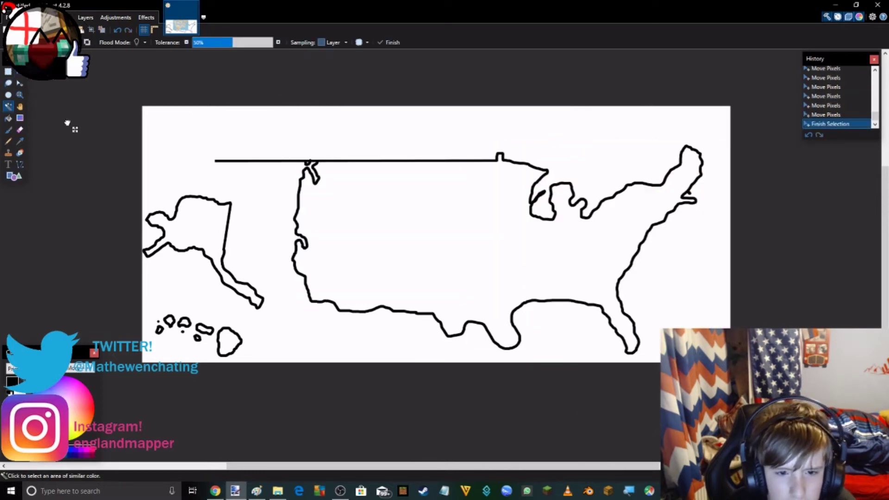
left_click(67, 122)
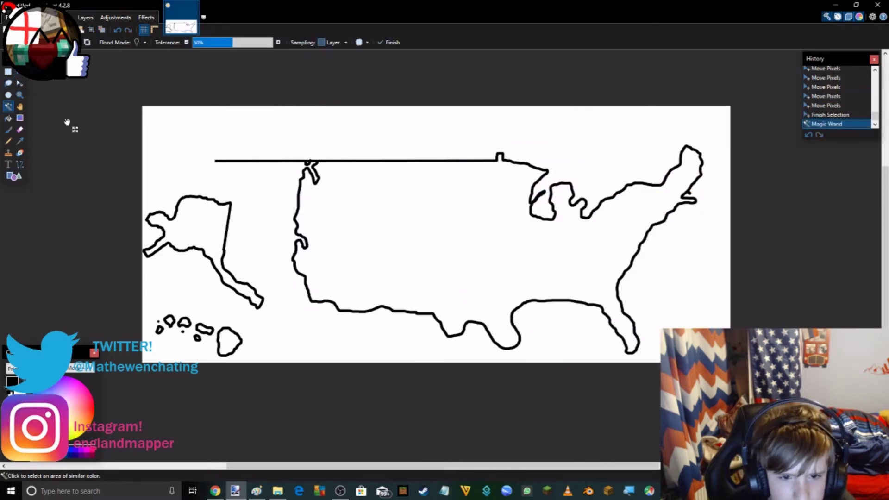
left_click(117, 32)
left_click(116, 32)
left_click(116, 32)
left_click(117, 31)
left_click(116, 32)
left_click(117, 32)
left_click(116, 31)
left_click(117, 31)
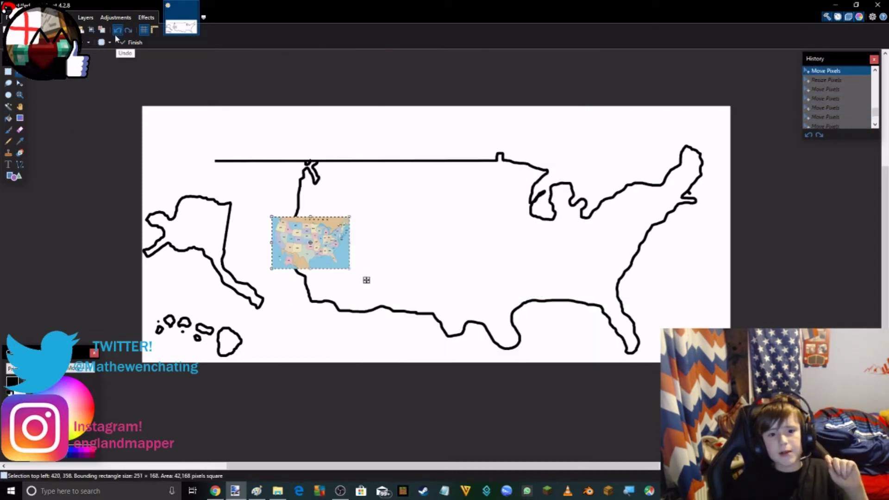
left_click(117, 32)
left_click(116, 32)
left_click(117, 32)
scroll(852, 120, "up", 10)
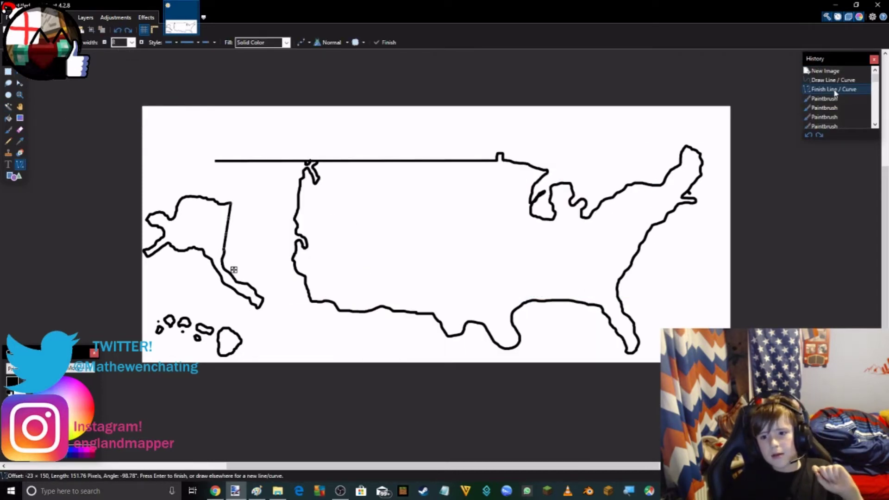
Step: Revert the canvas to its blank New Image history state and select the Paintbrush
key("b")
left_click(826, 71)
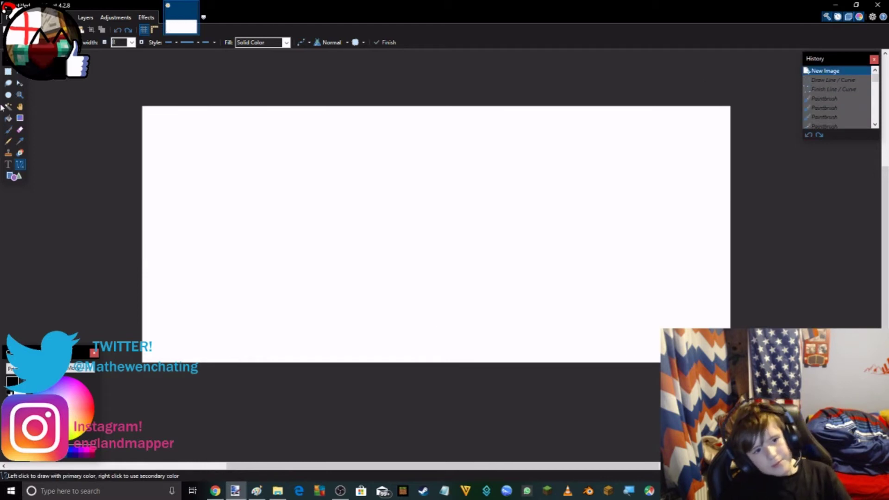
left_click(7, 130)
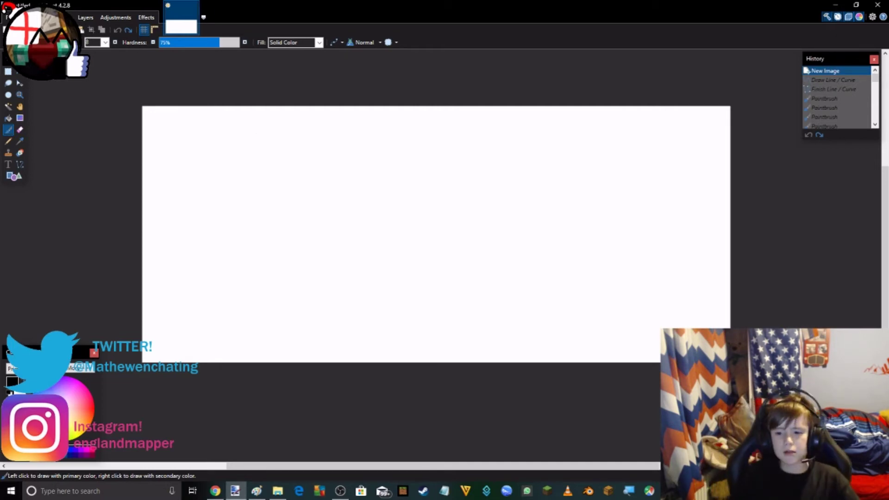
scroll(112, 163, "up", 3)
scroll(292, 232, "up", 1)
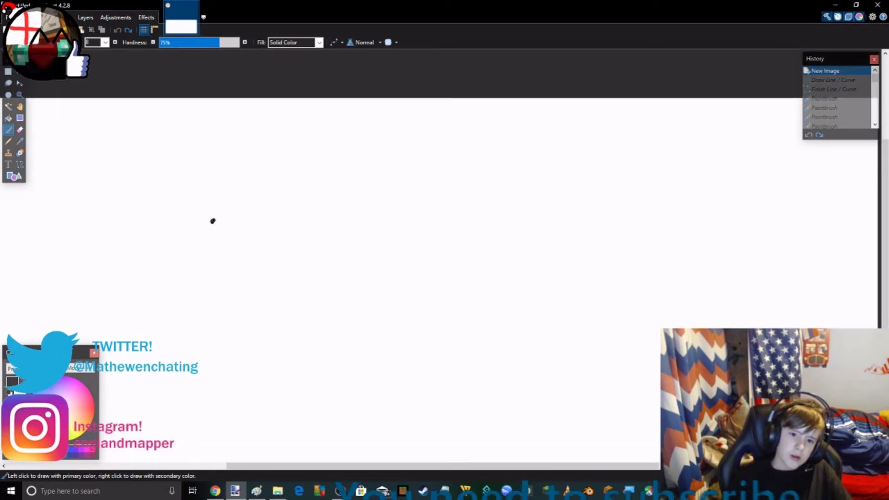
Step: Brush a wavy, closed triangular coastline outline on the blank canvas in three strokes
mouse_move(212, 221)
left_mouse_down()
mouse_move(369, 229)
mouse_move(370, 290)
mouse_move(359, 343)
left_mouse_up()
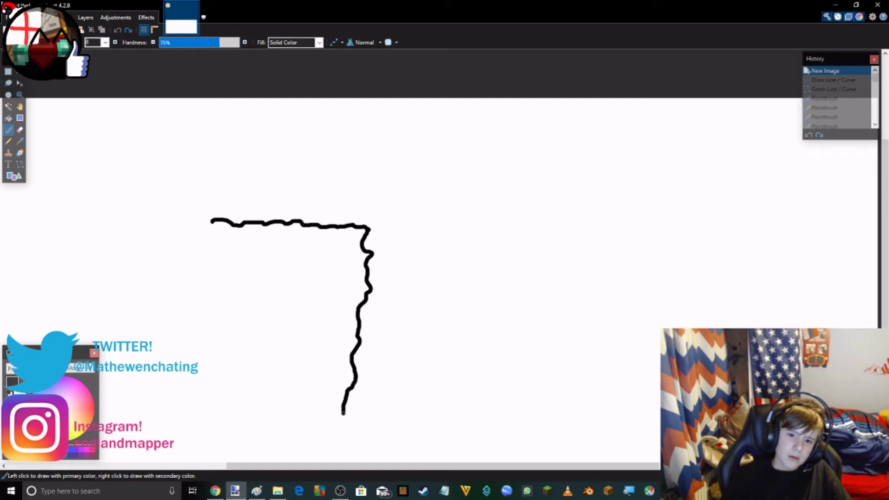
left_click_drag(343, 414, 343, 418)
scroll(151, 189, "down", 3)
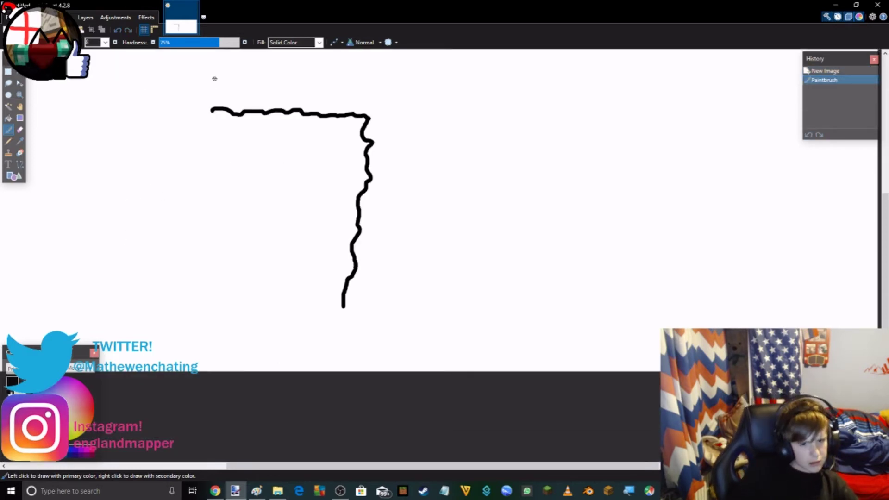
mouse_move(196, 112)
left_mouse_down()
mouse_move(196, 161)
mouse_move(214, 190)
left_mouse_up()
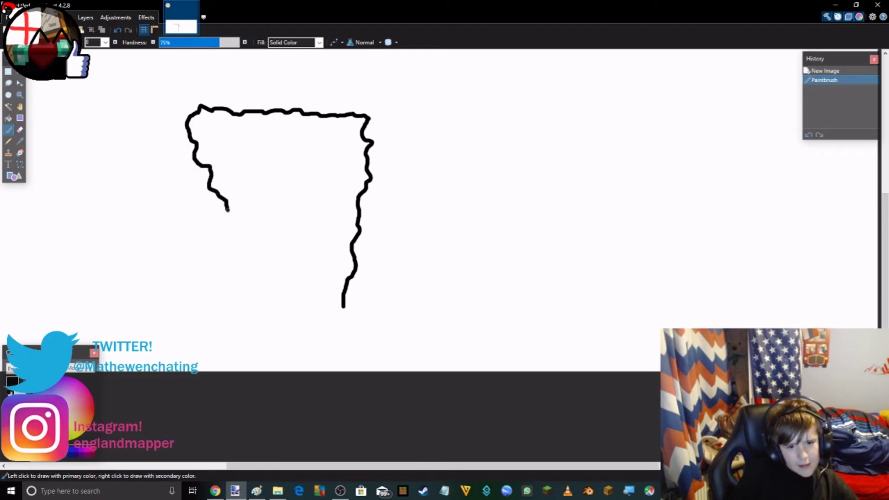
left_click_drag(253, 235, 290, 270)
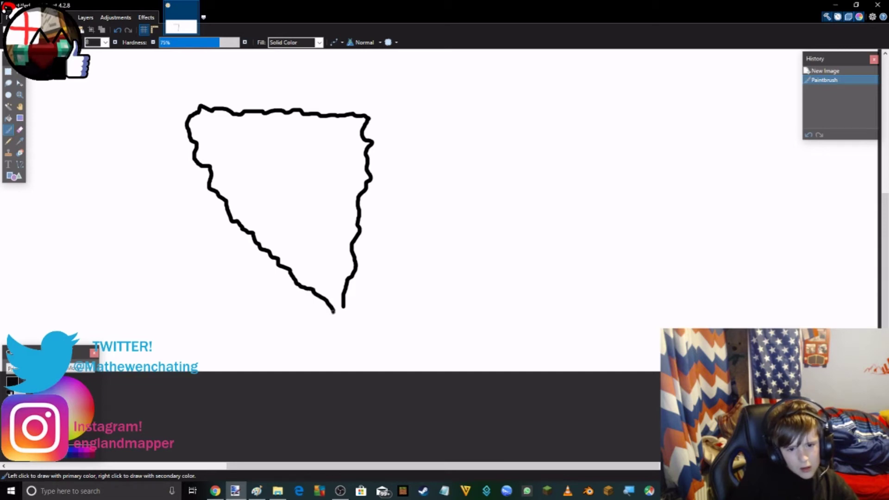
left_click_drag(345, 309, 345, 313)
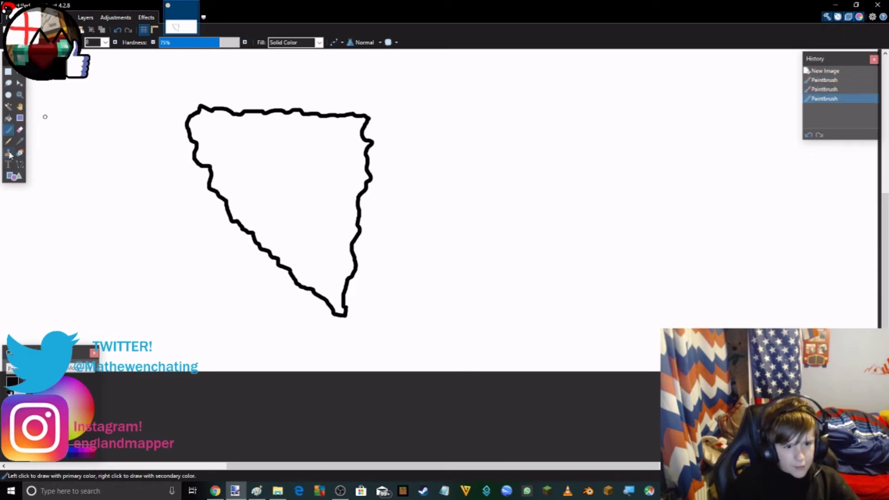
left_click(19, 164)
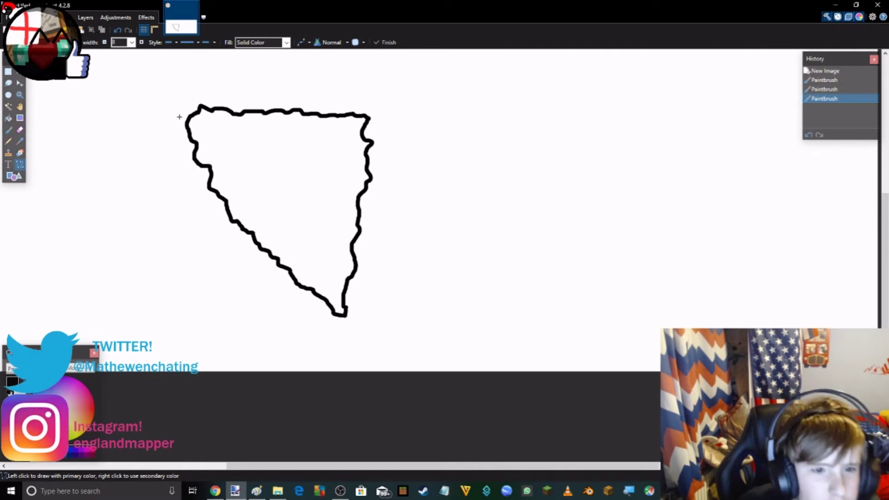
mouse_move(179, 102)
left_mouse_down()
mouse_move(252, 240)
mouse_move(341, 319)
mouse_move(307, 301)
mouse_move(340, 317)
mouse_move(357, 113)
mouse_move(241, 115)
mouse_move(178, 103)
mouse_move(183, 115)
left_mouse_up()
key("Return")
key("Return")
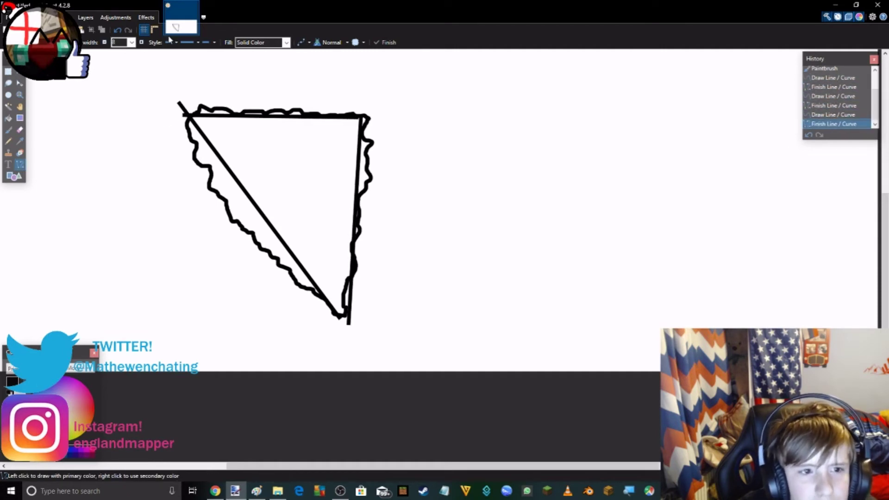
left_click(117, 29)
left_click(118, 29)
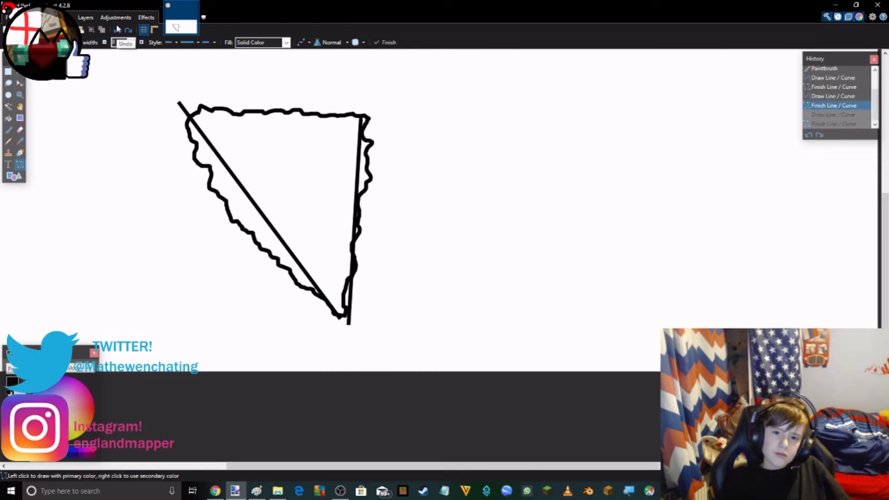
left_click(117, 29)
left_click(118, 29)
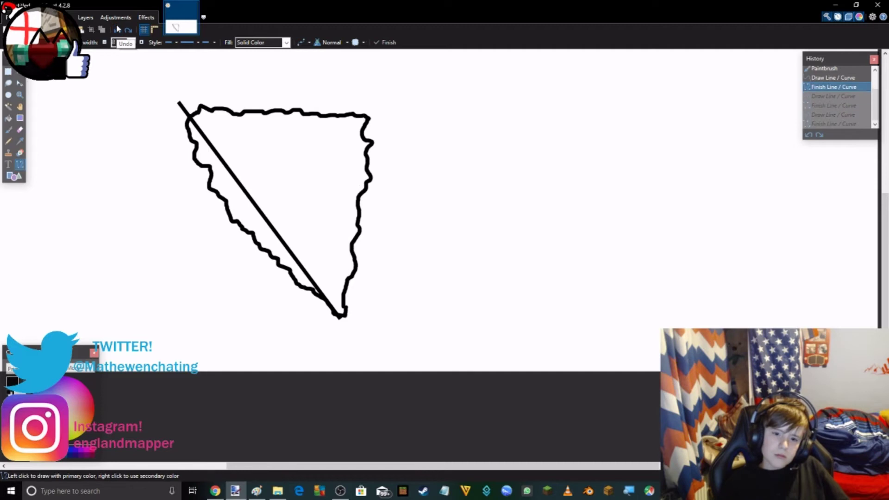
left_click(118, 30)
left_click(117, 29)
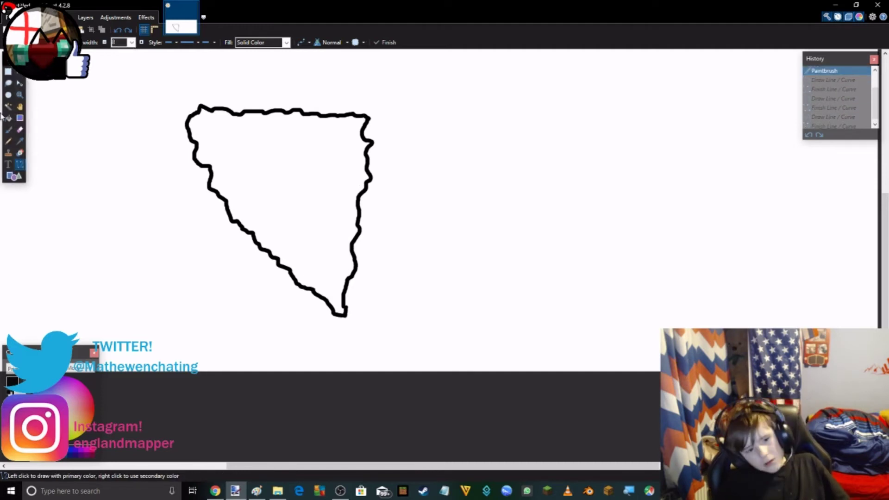
left_click(8, 130)
Step: Draw an outer coastline hugging the triangle's top and left sides, redoing the first attempt
scroll(194, 172, "up", 3)
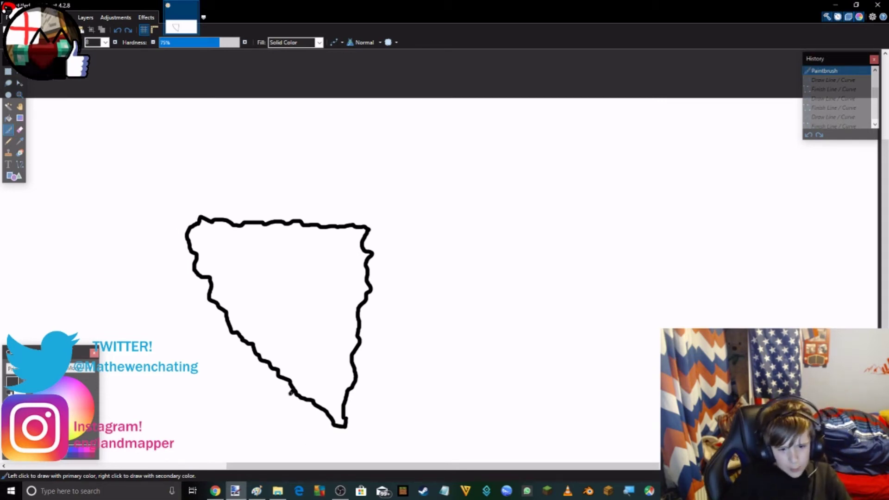
left_click(290, 392)
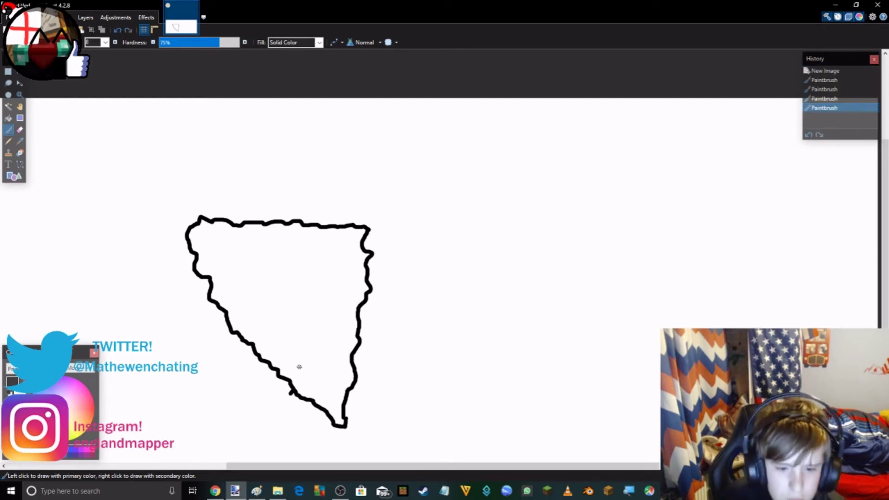
scroll(326, 397, "down", 2)
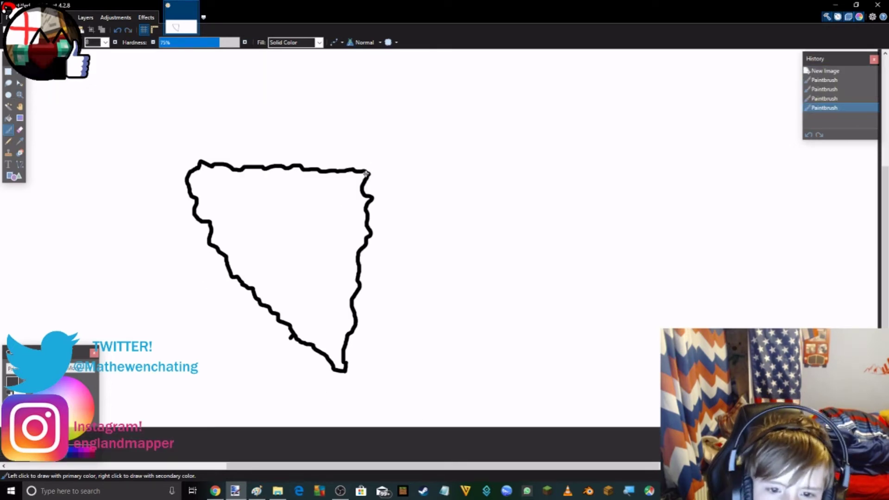
mouse_move(370, 165)
left_mouse_down()
mouse_move(359, 127)
mouse_move(240, 108)
mouse_move(193, 136)
mouse_move(115, 155)
mouse_move(134, 197)
mouse_move(156, 180)
mouse_move(166, 219)
mouse_move(212, 288)
mouse_move(299, 365)
left_mouse_up()
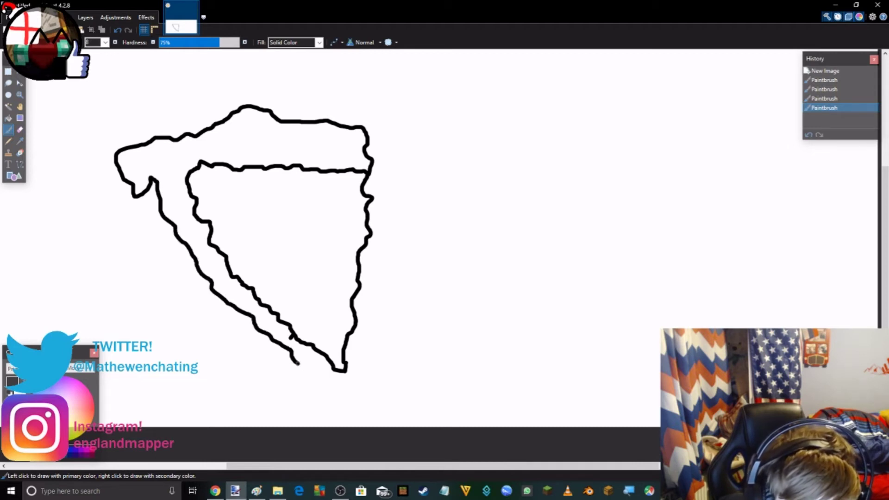
left_click_drag(344, 381, 340, 370)
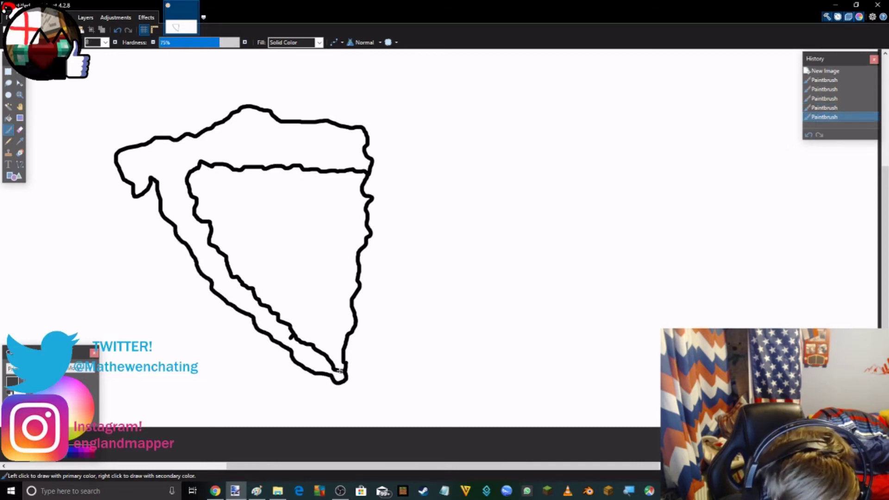
left_click(117, 30)
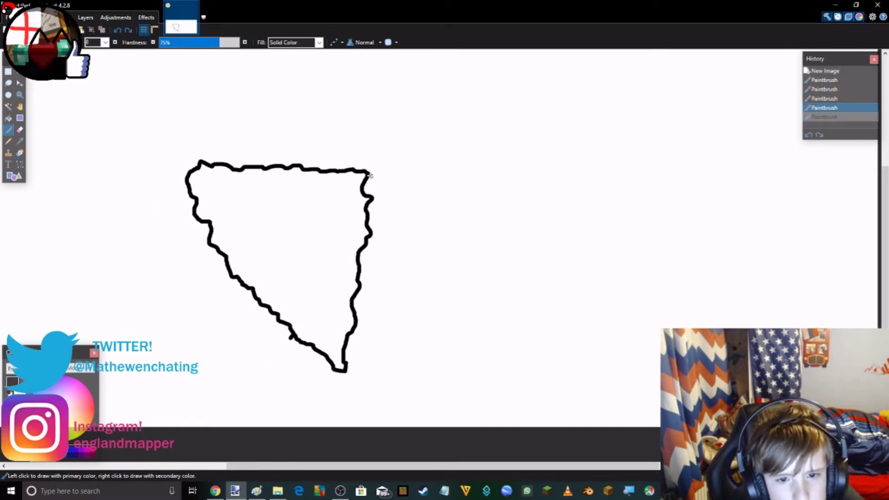
mouse_move(373, 159)
left_mouse_down()
mouse_move(335, 141)
mouse_move(260, 141)
mouse_move(181, 121)
mouse_move(153, 141)
mouse_move(137, 156)
mouse_move(133, 206)
mouse_move(144, 206)
mouse_move(156, 184)
mouse_move(216, 276)
left_mouse_up()
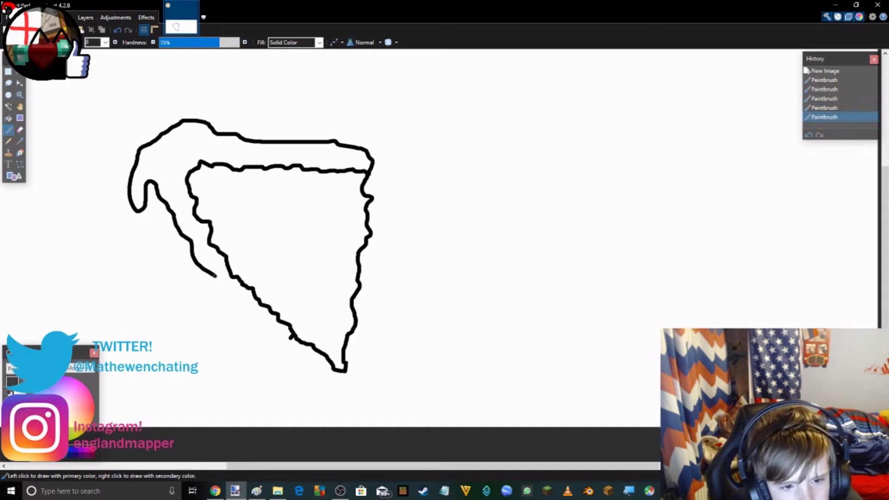
left_click_drag(236, 305, 265, 320)
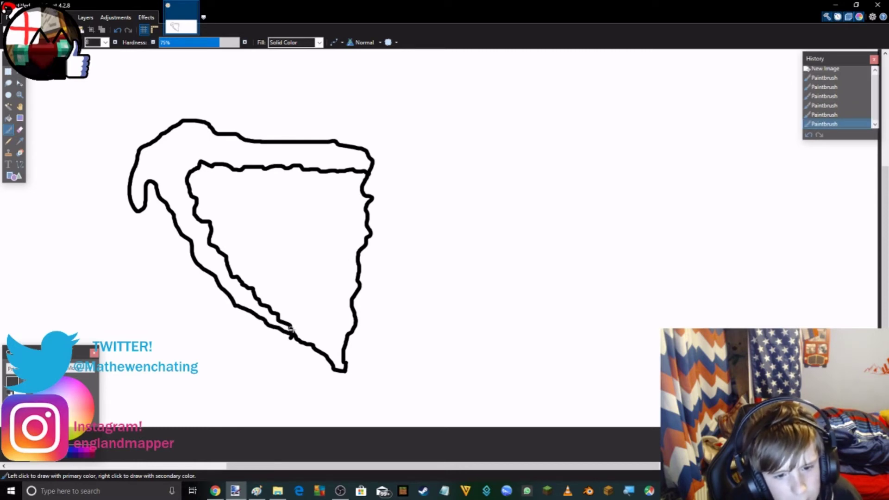
left_click_drag(294, 345, 313, 354)
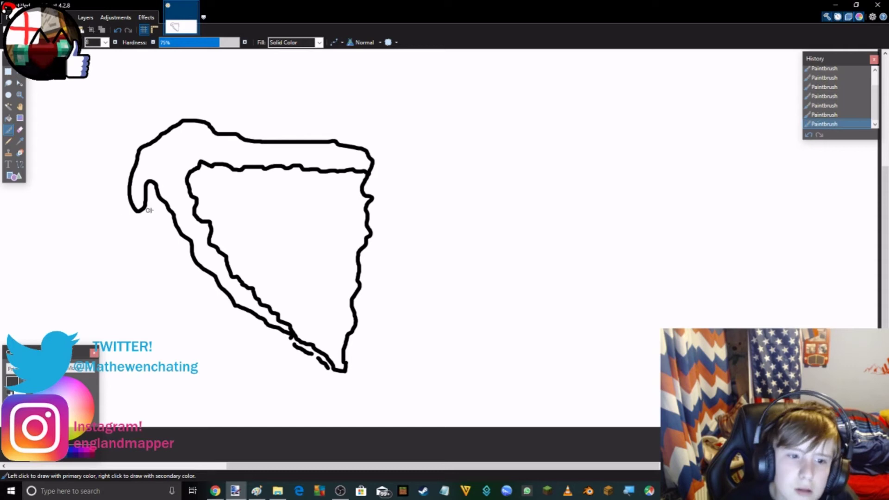
Step: Add a small island and dash-shaped islets along the coast
left_click_drag(154, 235, 158, 211)
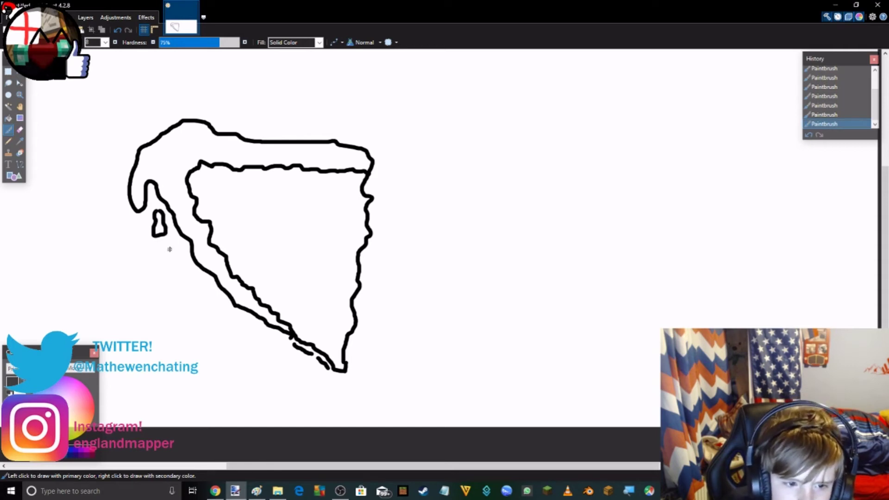
left_click_drag(200, 281, 248, 323)
left_click_drag(254, 326, 268, 336)
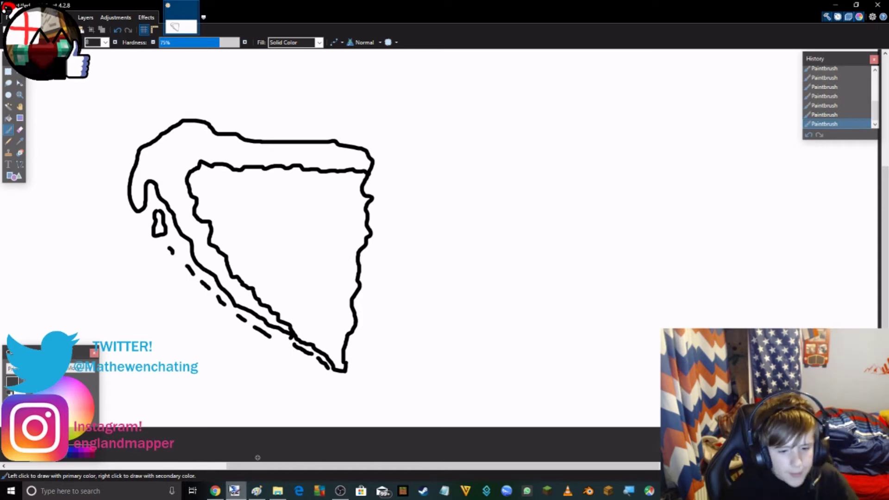
left_click(215, 490)
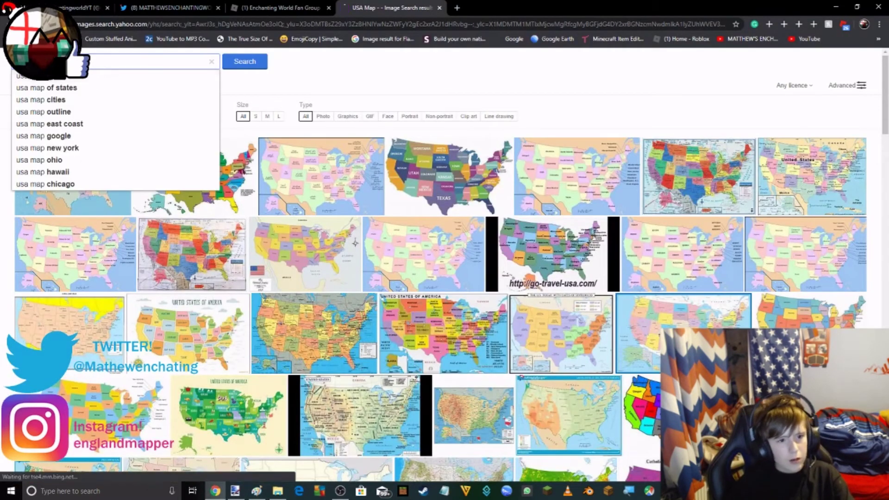
Step: Search Yahoo Images for 'balkan map' and copy a Balkans map thumbnail
key("Return")
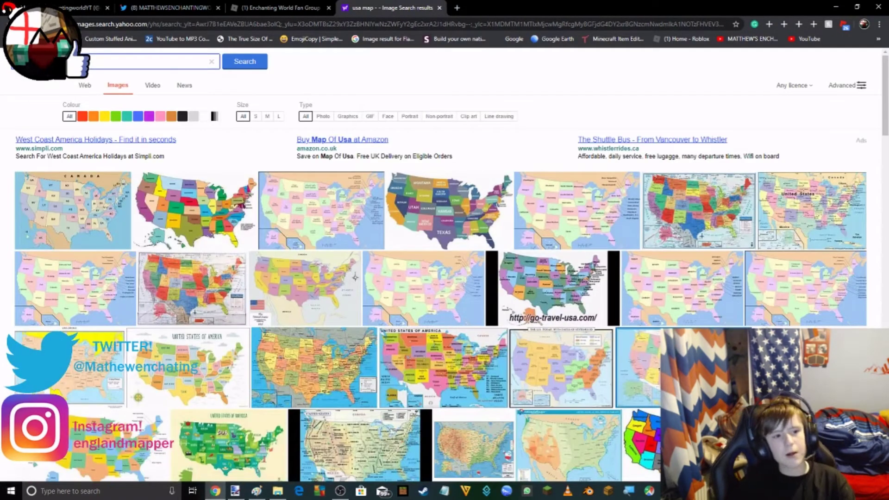
type("ba")
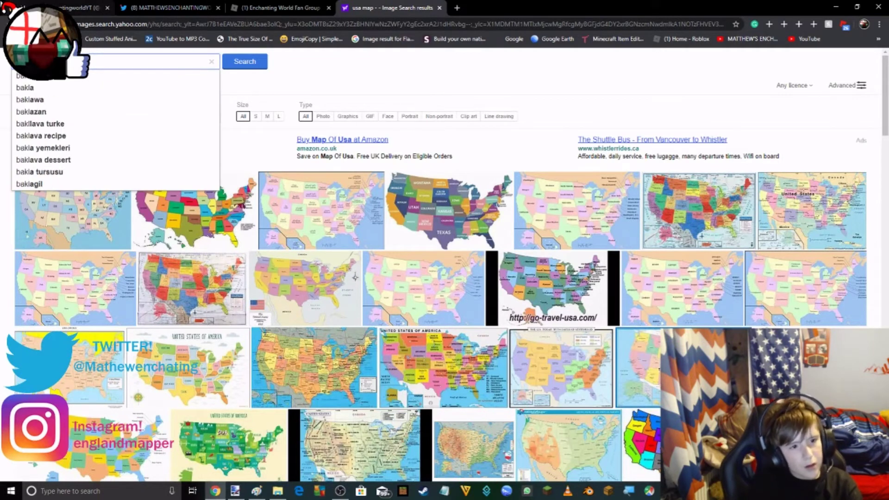
type("lkan map")
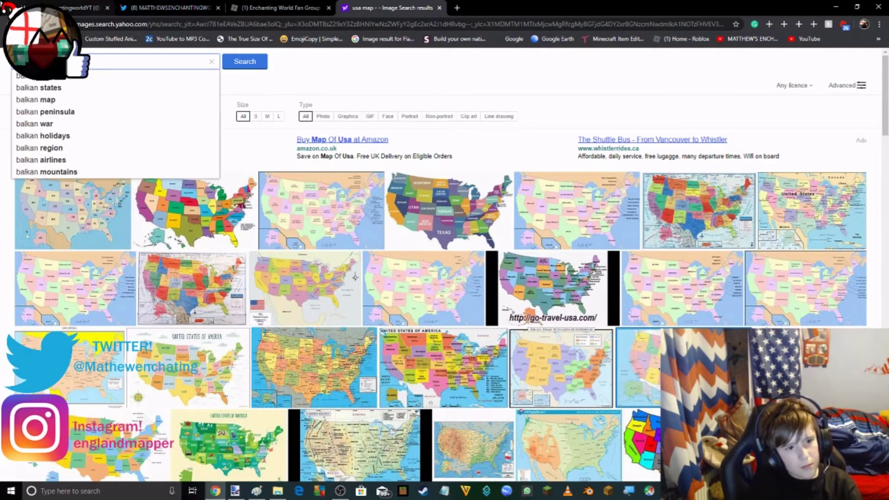
key("Return")
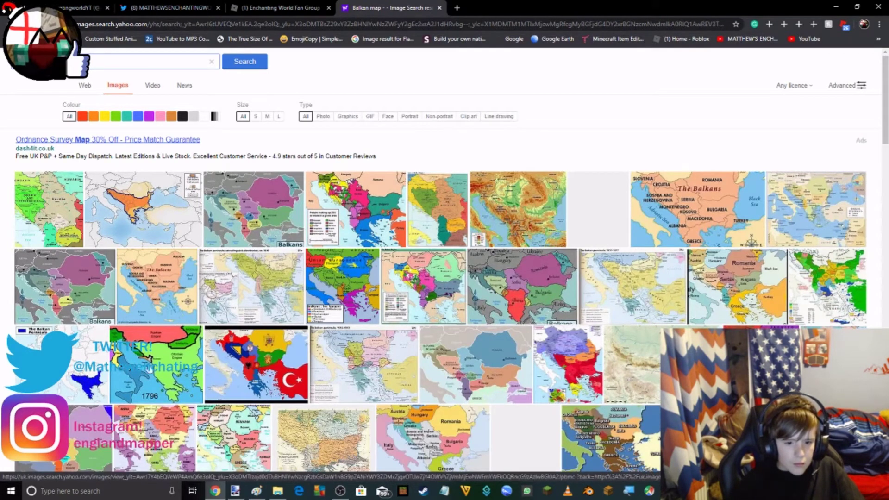
right_click(483, 216)
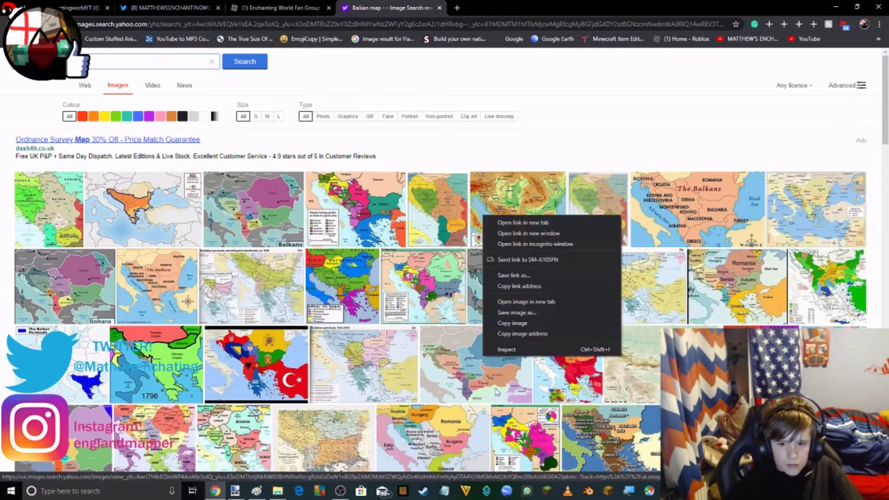
left_click(516, 323)
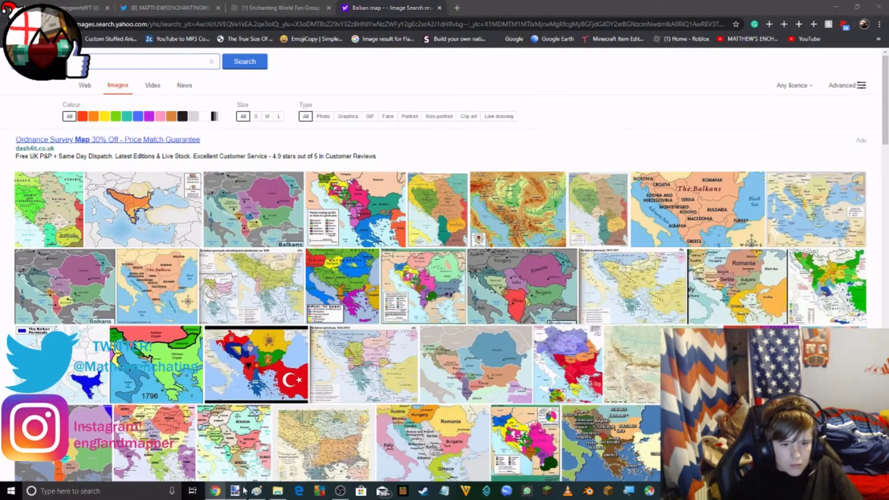
left_click(236, 490)
Step: Paste the Balkans map, enlarge it to about 1014×817, and drag it nearly off the canvas
key("ctrl+v")
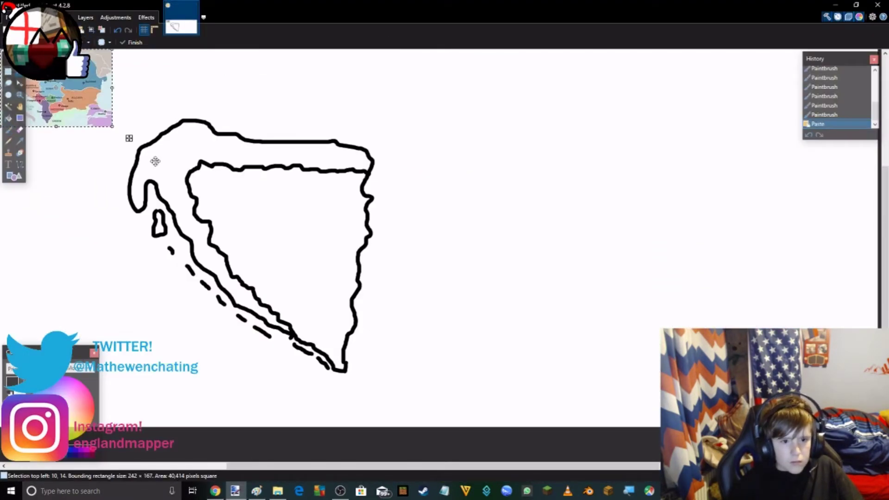
left_click_drag(67, 94, 487, 365)
left_click_drag(532, 319, 870, 33)
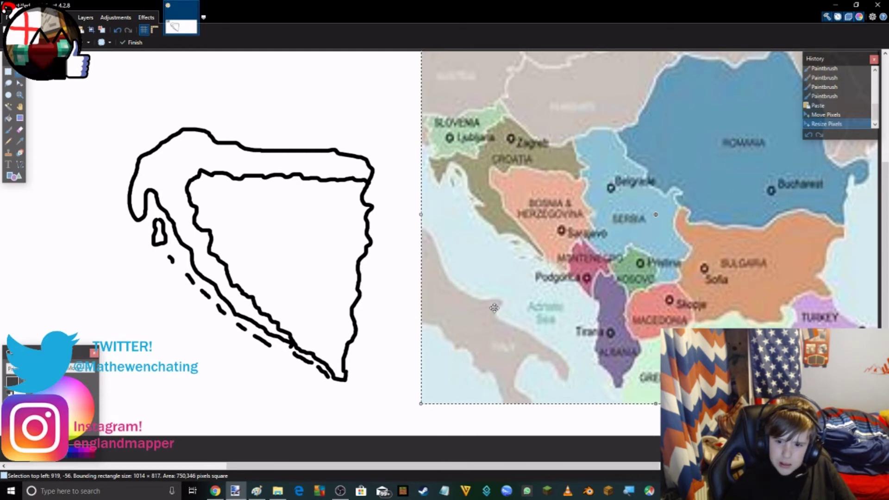
left_click_drag(688, 162, 693, 289)
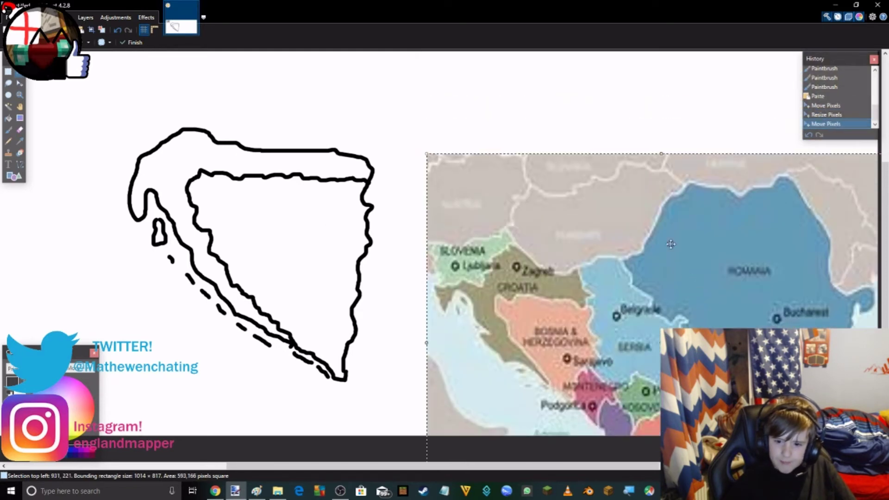
left_click_drag(671, 246, 675, 268)
left_click_drag(617, 290, 603, 456)
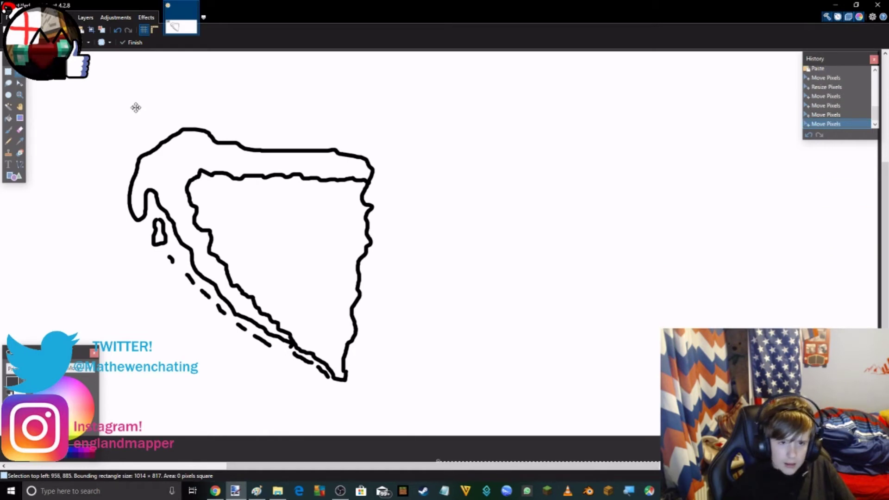
Step: Undo all changes back to New Image, removing the Balkans map and earlier outlines
left_click(118, 30)
left_click(118, 30)
left_click(118, 31)
left_click(118, 30)
left_click(118, 30)
left_click(118, 30)
left_click(118, 30)
left_click(117, 30)
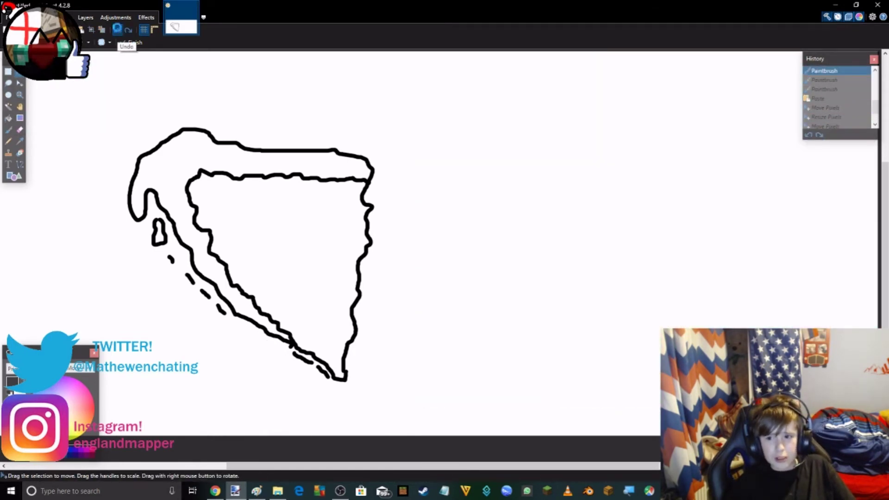
left_click(117, 30)
left_click(118, 30)
left_click(117, 30)
left_click(117, 30)
left_click(118, 30)
left_click(117, 30)
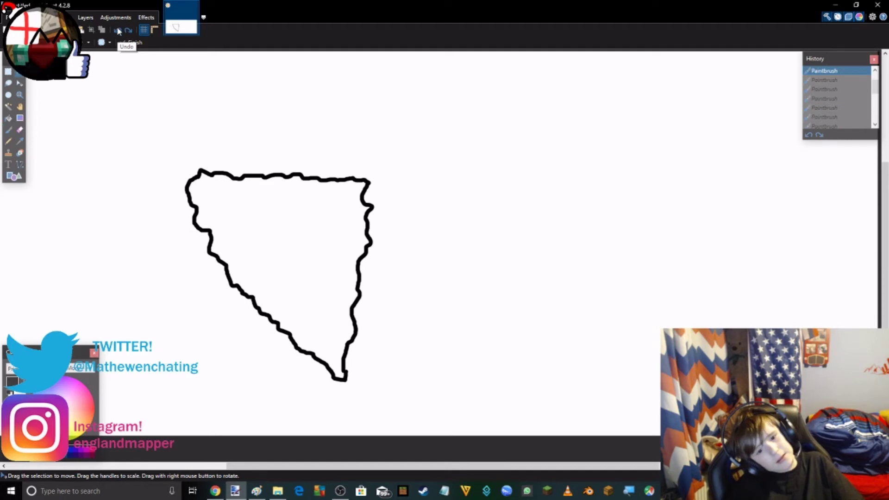
left_click(117, 30)
left_click(117, 30)
Step: Brush a new wavy coastline: a top line, then the coast down and curving southeast
left_click(8, 130)
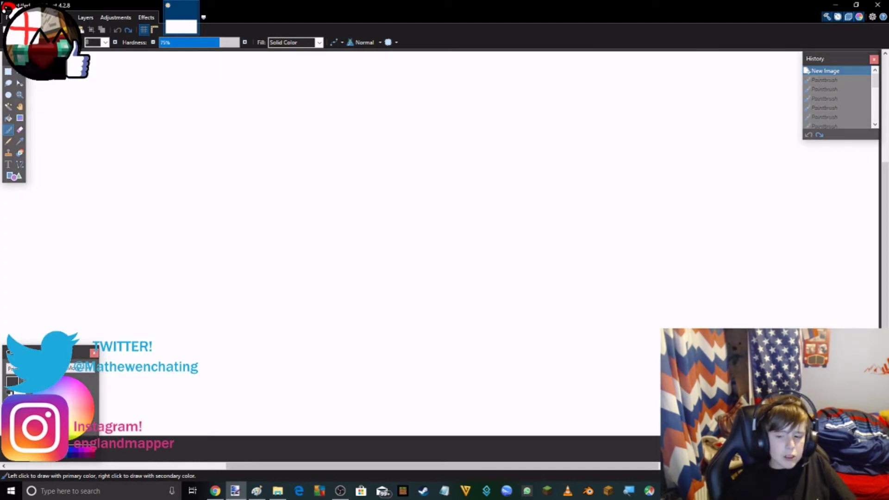
left_click_drag(571, 466, 544, 472)
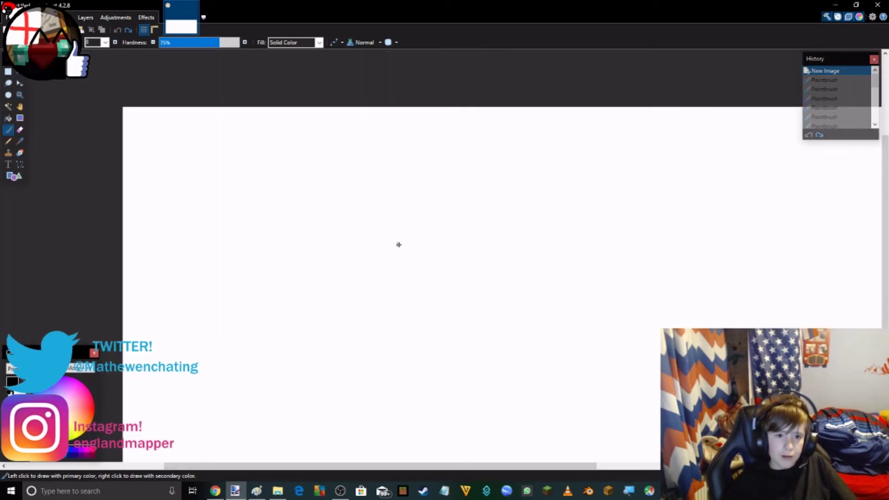
mouse_move(438, 466)
left_mouse_down()
mouse_move(458, 467)
mouse_move(437, 470)
mouse_move(451, 470)
left_mouse_up()
scroll(492, 344, "down", 2)
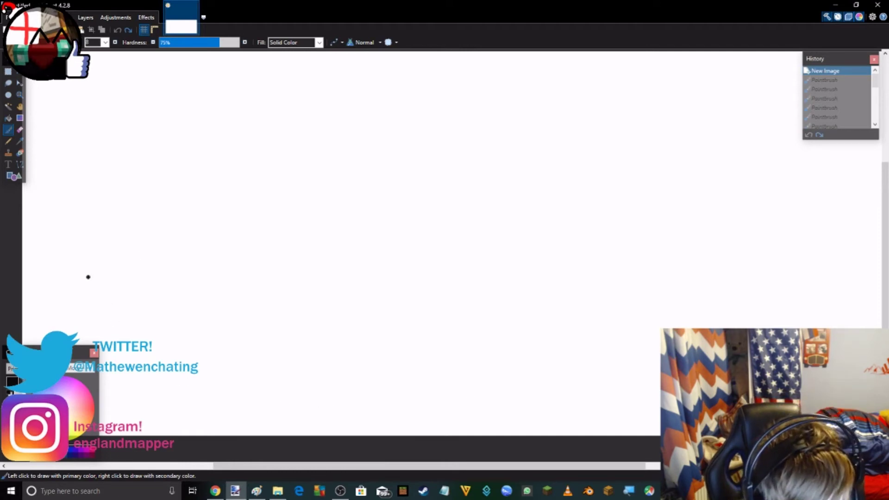
left_click_drag(105, 275, 128, 279)
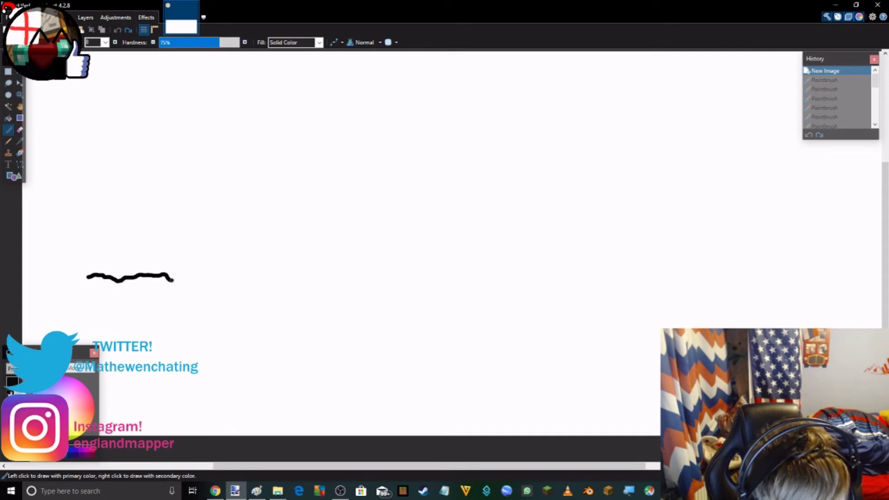
left_click_drag(211, 276, 212, 276)
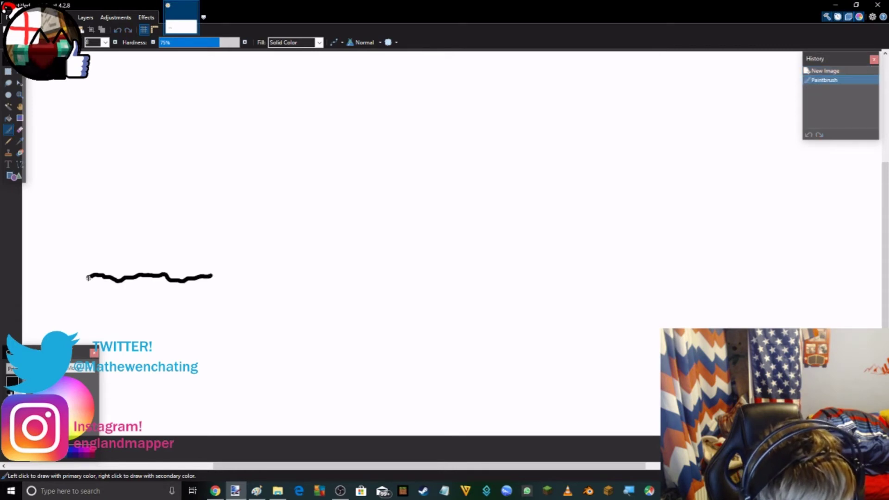
left_click_drag(85, 309, 88, 332)
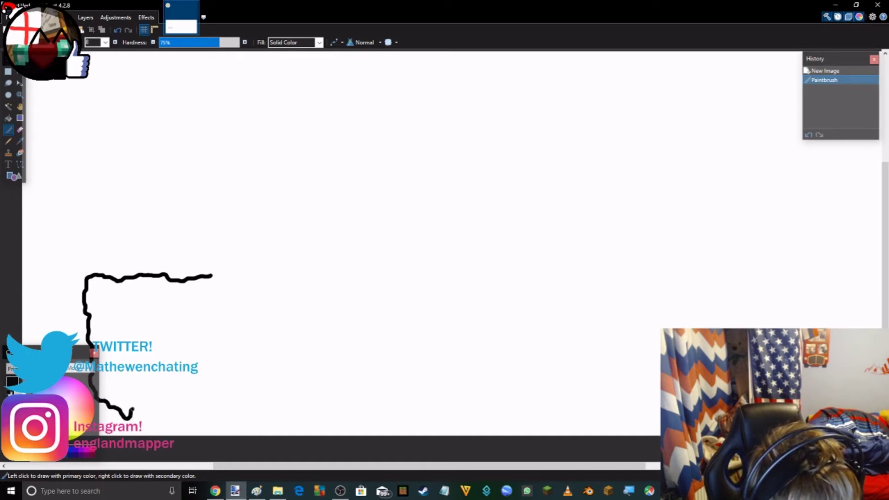
mouse_move(156, 396)
left_mouse_down()
mouse_move(175, 402)
mouse_move(187, 392)
mouse_move(210, 353)
left_mouse_up()
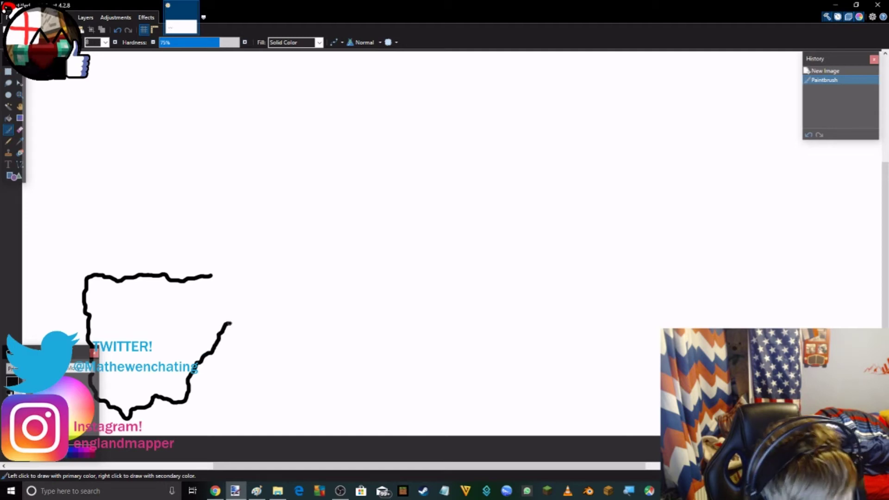
left_click_drag(230, 323, 262, 299)
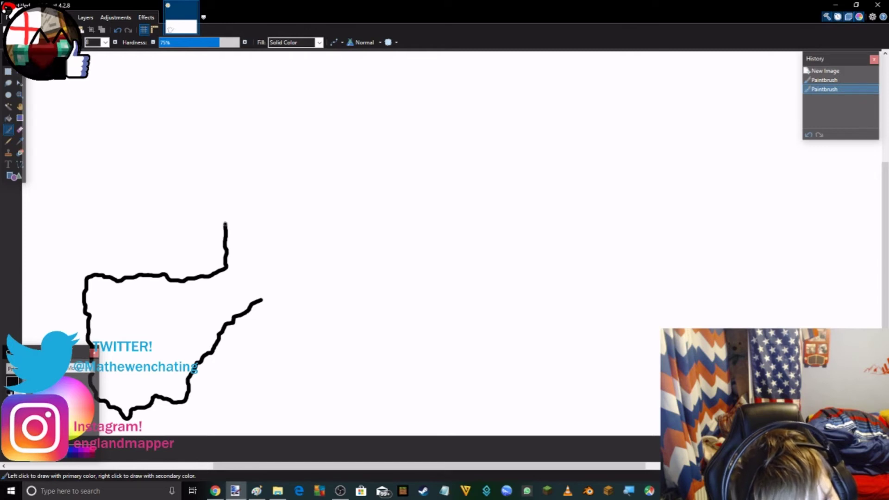
Step: Extend the coast upward and leftward, then undo those upper strokes
mouse_move(225, 212)
left_mouse_down()
mouse_move(249, 227)
mouse_move(222, 202)
left_mouse_up()
scroll(219, 217, "up", 3)
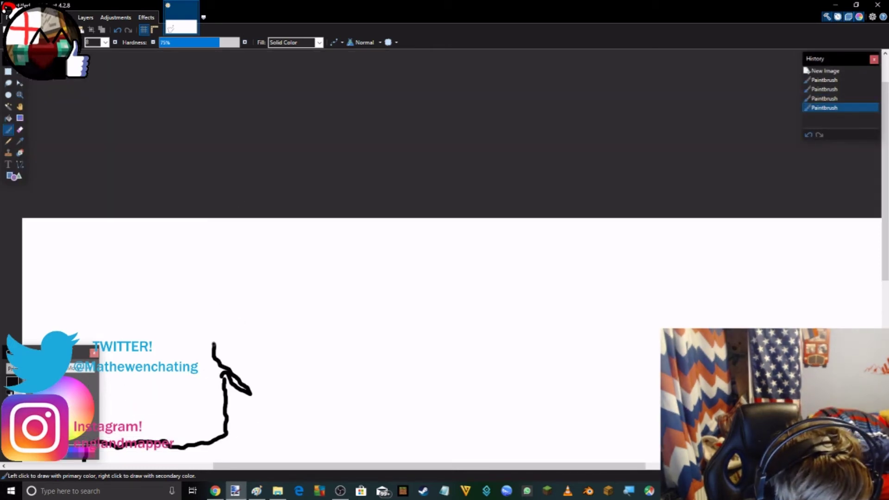
mouse_move(211, 331)
left_mouse_down()
mouse_move(189, 325)
mouse_move(183, 311)
mouse_move(200, 300)
mouse_move(239, 315)
mouse_move(248, 303)
mouse_move(233, 295)
mouse_move(252, 283)
mouse_move(278, 290)
mouse_move(277, 303)
mouse_move(304, 283)
left_mouse_up()
scroll(278, 231, "down", 3)
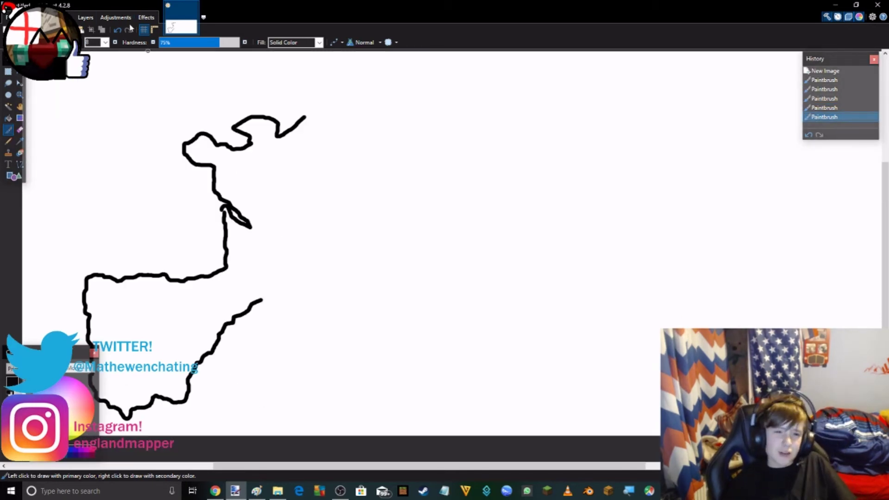
key("ctrl+z")
key("ctrl+z")
key("ctrl+z")
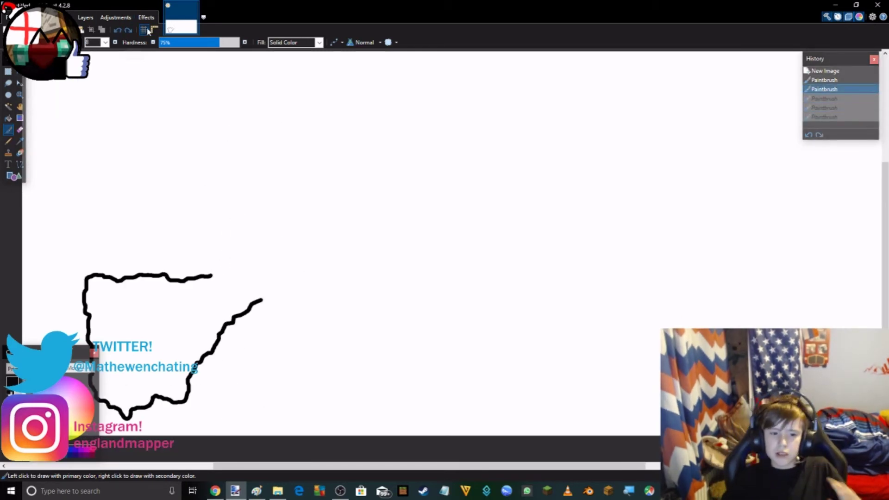
Step: Undo the last remaining coastline strokes so the canvas is blank
left_click(120, 32)
left_click(121, 34)
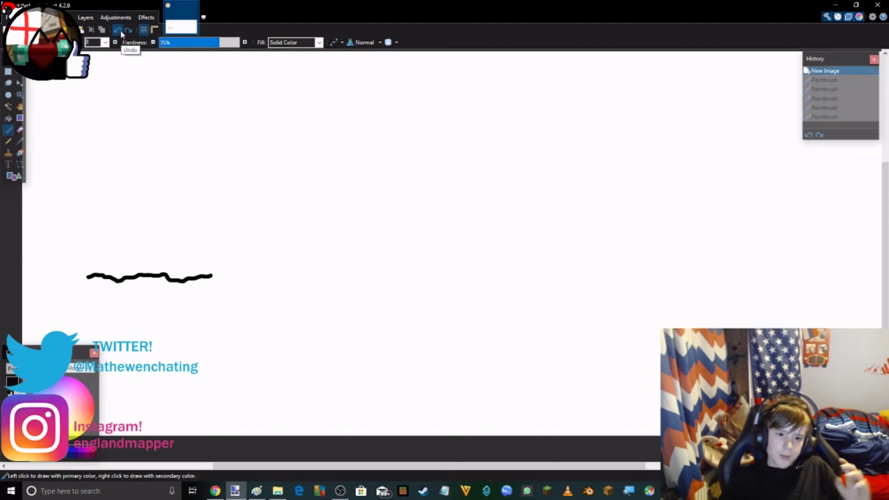
mouse_move(347, 466)
left_mouse_down()
mouse_move(288, 467)
mouse_move(404, 470)
mouse_move(307, 468)
left_mouse_up()
scroll(364, 229, "up", 2)
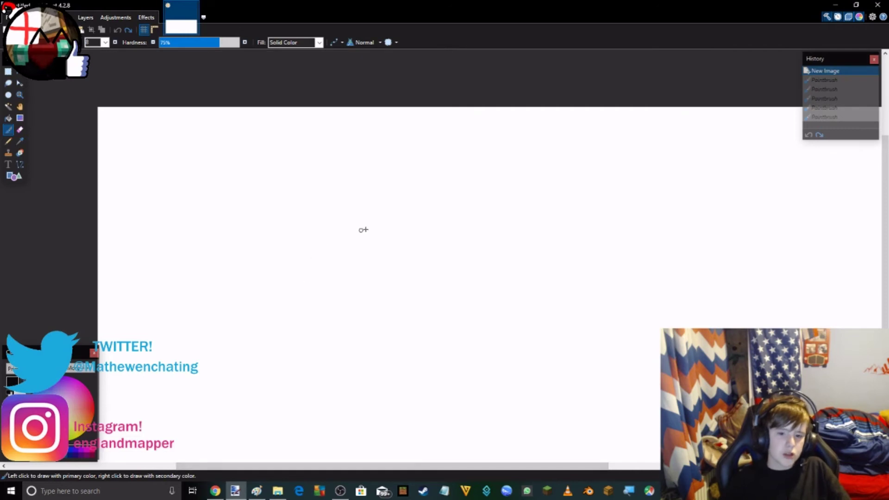
left_click_drag(452, 466, 493, 466)
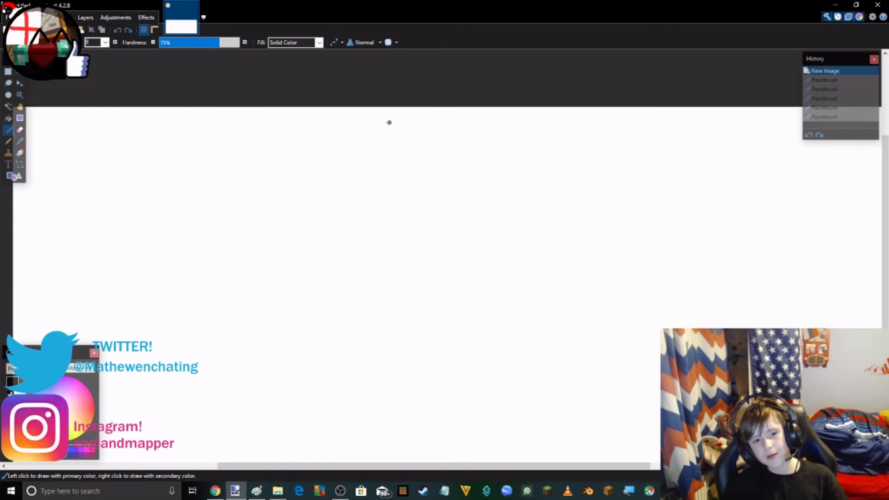
Step: Draw a short hooked stroke near the canvas top, then undo it
left_click_drag(389, 122, 407, 118)
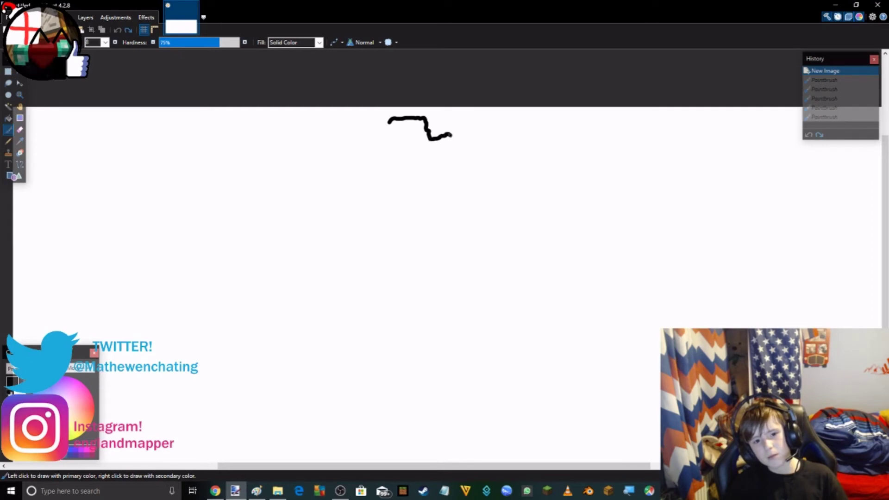
left_click_drag(478, 147, 472, 151)
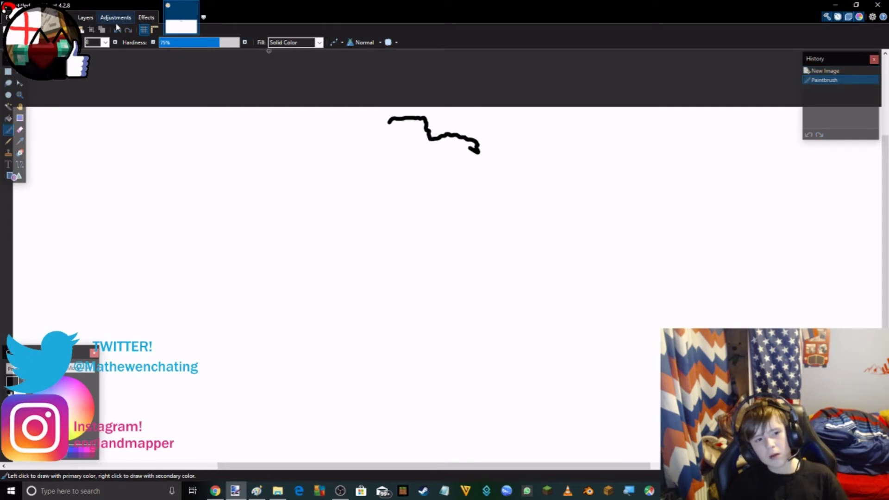
key("ctrl+z")
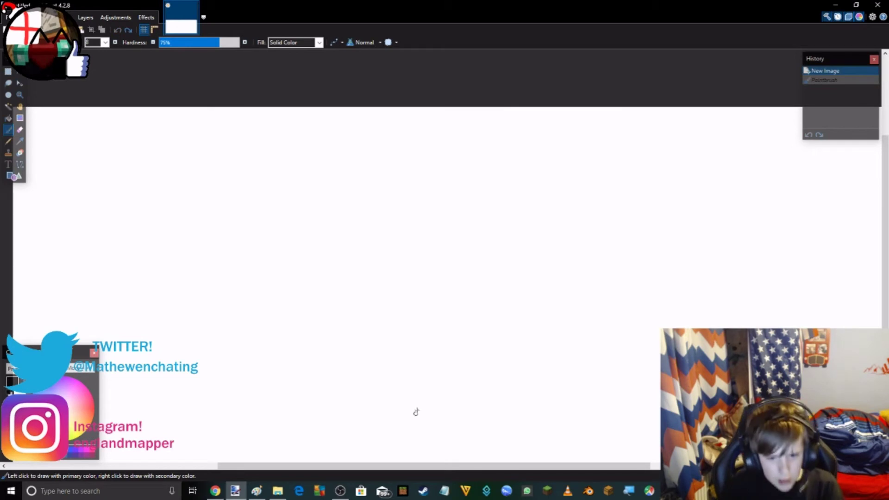
Step: Draw a wavy black outline in five strokes, joining its ends down the western side
mouse_move(371, 427)
left_mouse_down()
mouse_move(429, 408)
mouse_move(449, 419)
mouse_move(496, 417)
mouse_move(509, 392)
mouse_move(506, 366)
left_mouse_up()
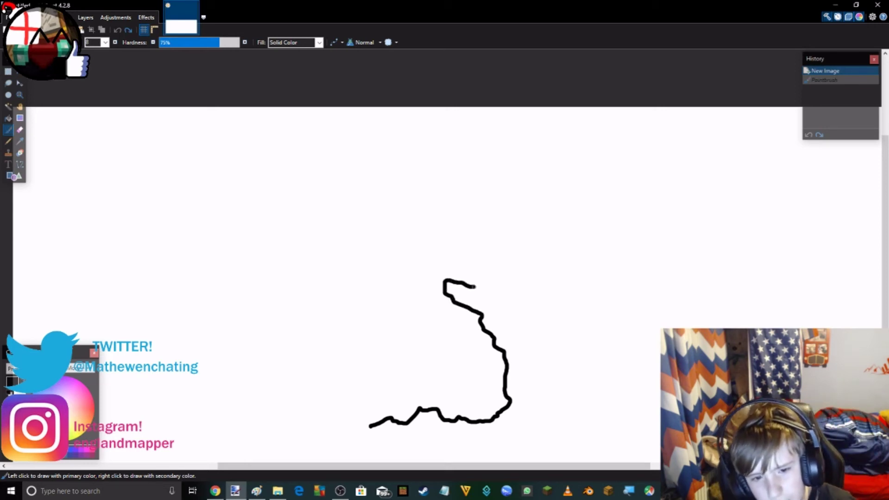
mouse_move(478, 287)
left_mouse_down()
mouse_move(491, 273)
mouse_move(495, 177)
mouse_move(489, 156)
mouse_move(440, 126)
left_mouse_up()
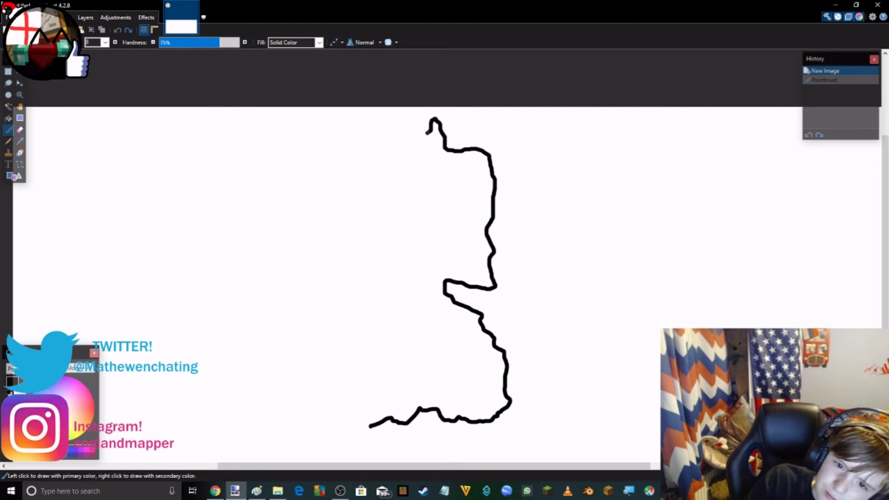
mouse_move(373, 153)
left_mouse_down()
mouse_move(344, 162)
mouse_move(312, 254)
left_mouse_up()
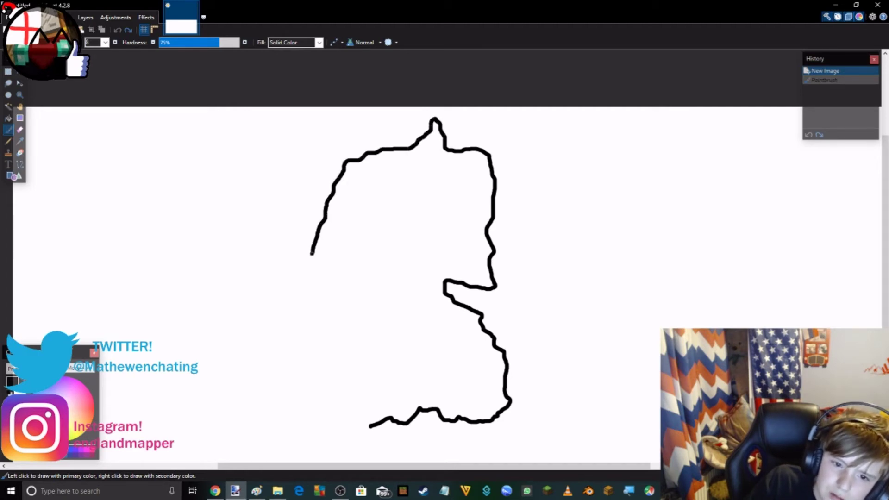
left_click_drag(331, 290, 346, 312)
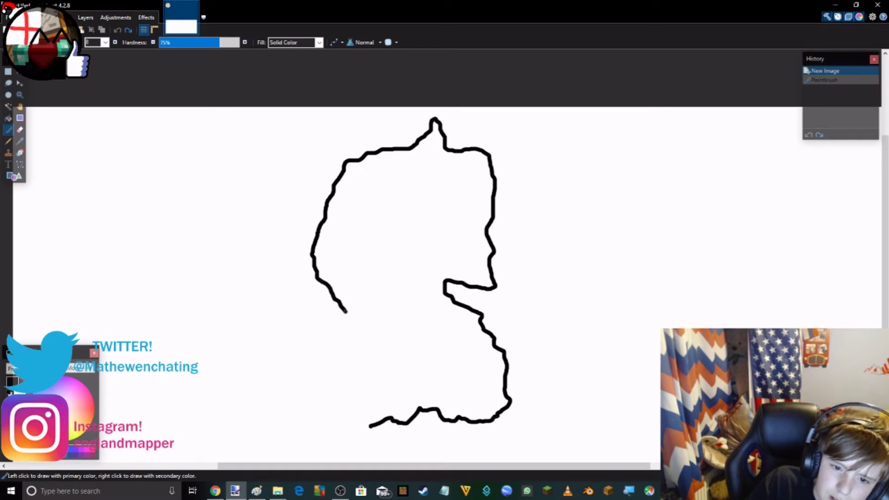
mouse_move(312, 340)
left_mouse_down()
mouse_move(349, 373)
mouse_move(370, 426)
left_mouse_up()
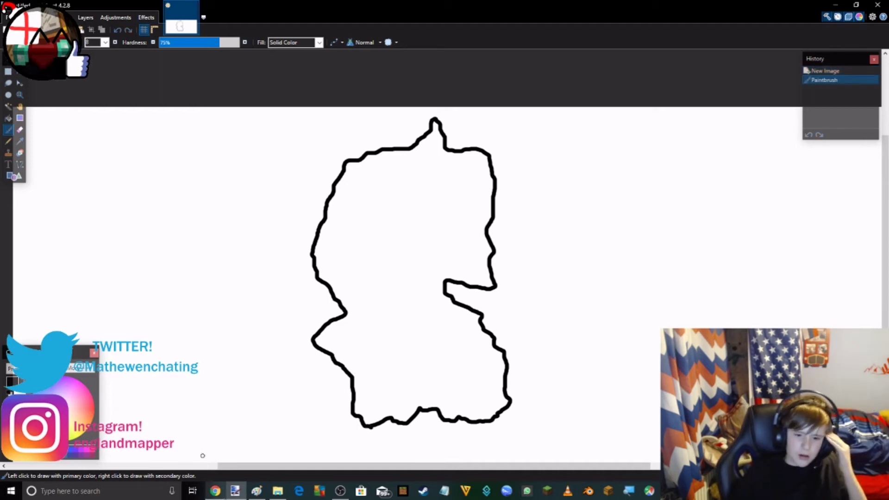
left_click(214, 491)
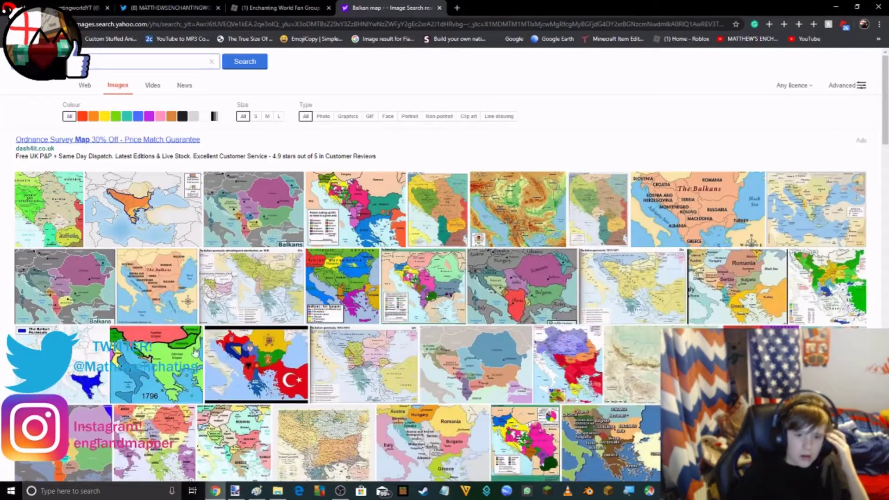
Step: Search Google Images for 'German map' and filter the results to outline maps
left_click(512, 40)
type("Ger")
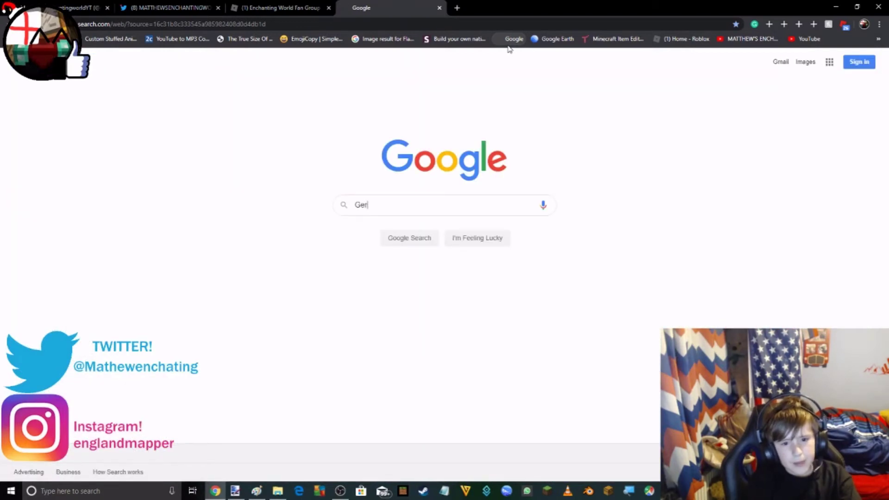
type("man map")
key("Return")
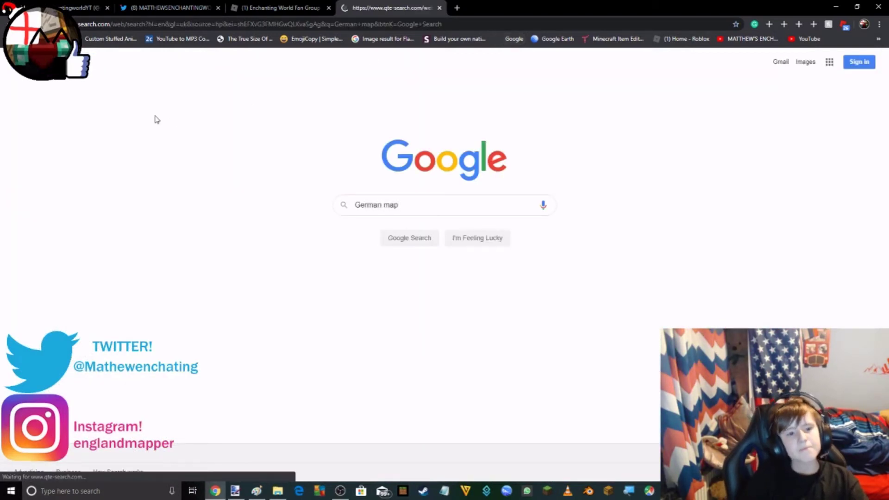
left_click(144, 94)
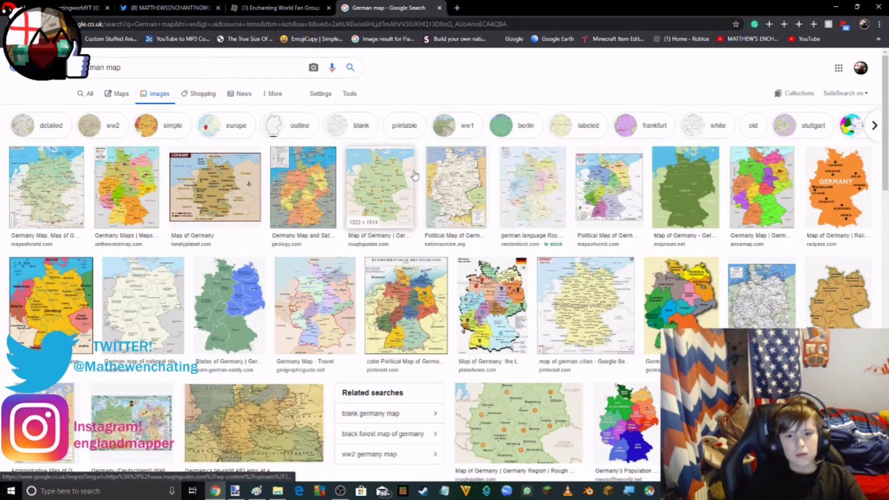
left_click(234, 126)
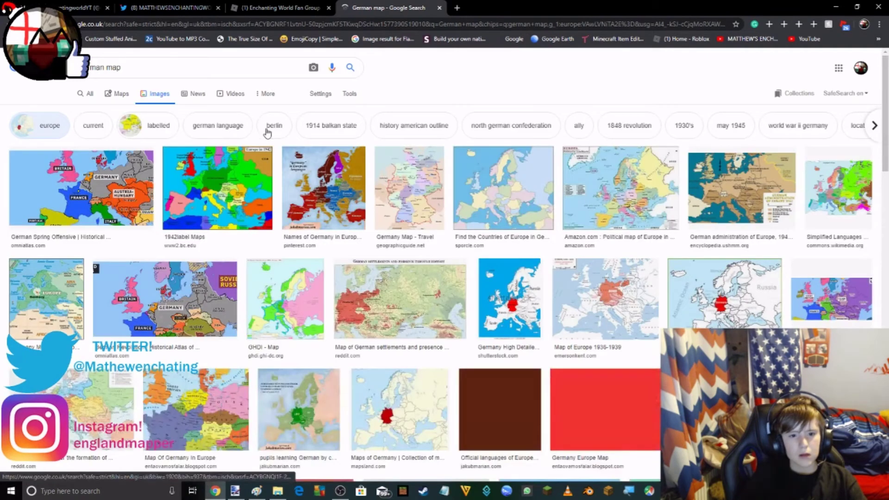
left_click(39, 126)
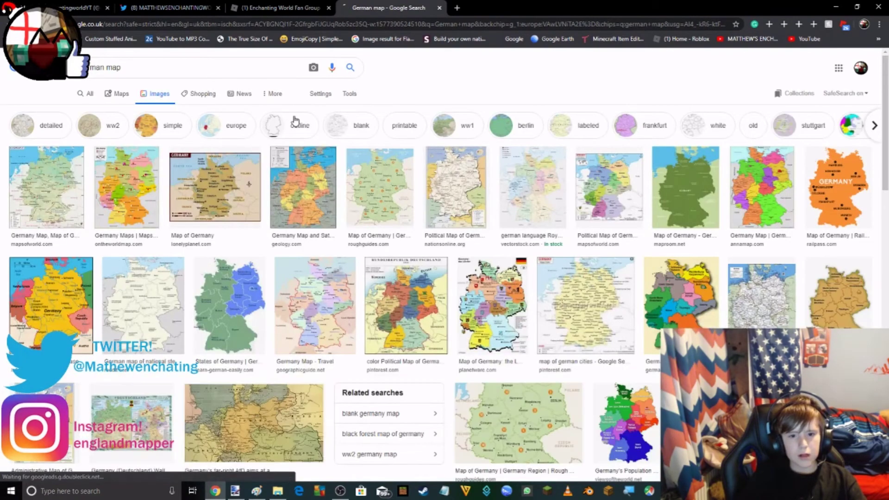
left_click(295, 120)
Step: Copy the first Germany outline image and paste it into Paint.NET
right_click(71, 180)
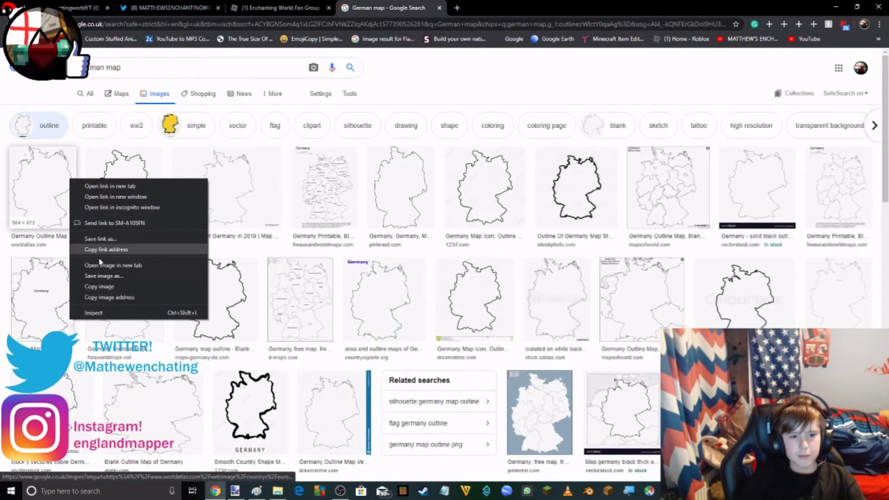
left_click(111, 288)
left_click(235, 491)
key("ctrl+v")
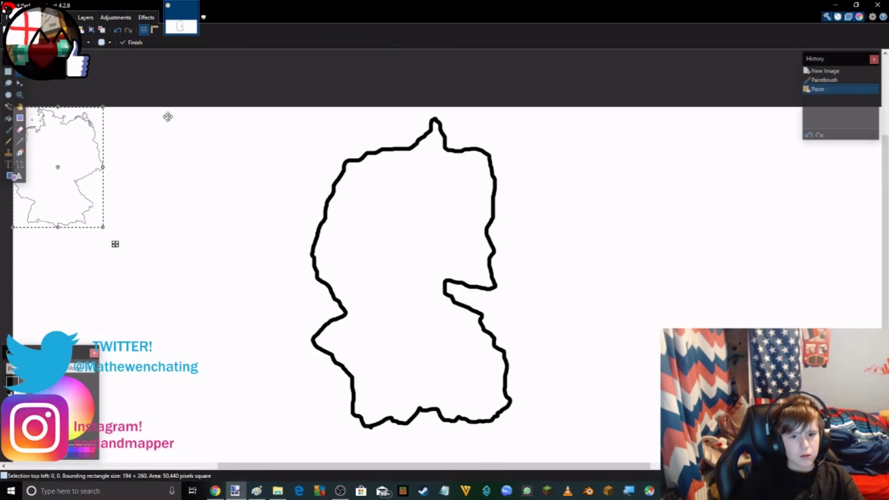
Step: Move the pasted Germany map right of the drawing and enlarge it to near canvas height
left_click_drag(99, 204, 640, 415)
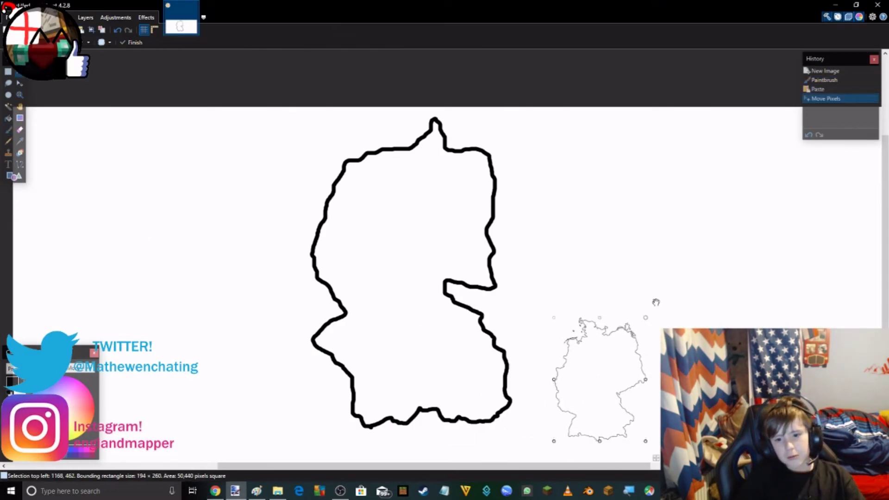
left_click_drag(645, 318, 766, 117)
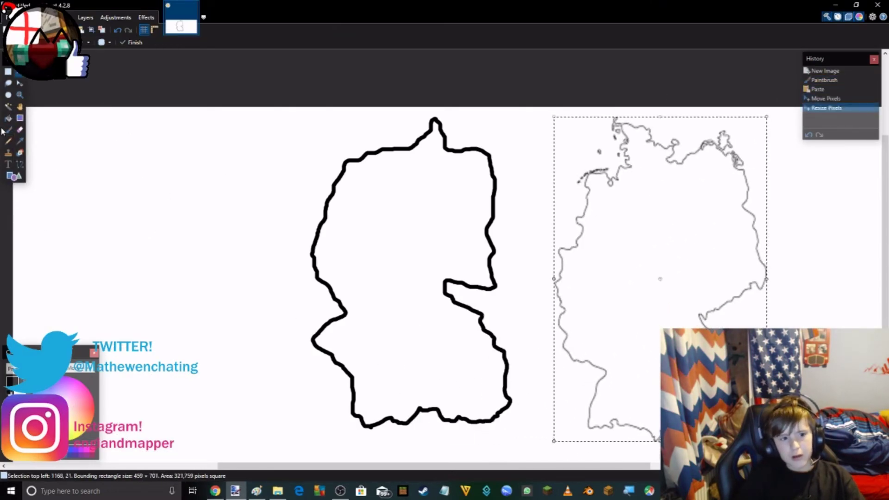
left_click(8, 106)
Step: Trace the Germany map's southeastern, eastern and western borders with black brush strokes
left_click(604, 303)
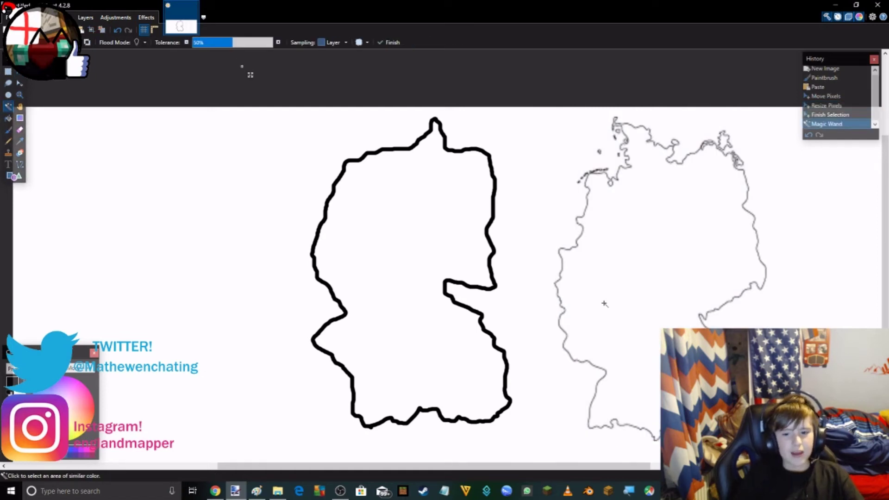
left_click(8, 129)
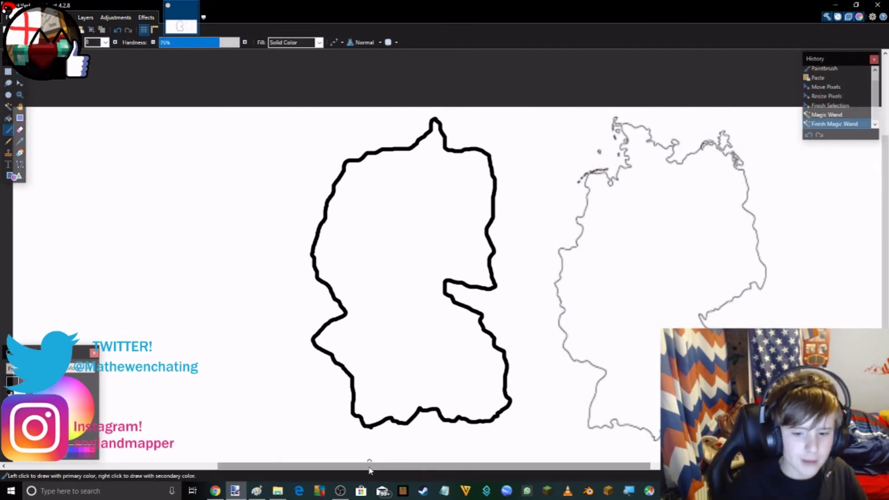
left_click_drag(371, 470, 435, 469)
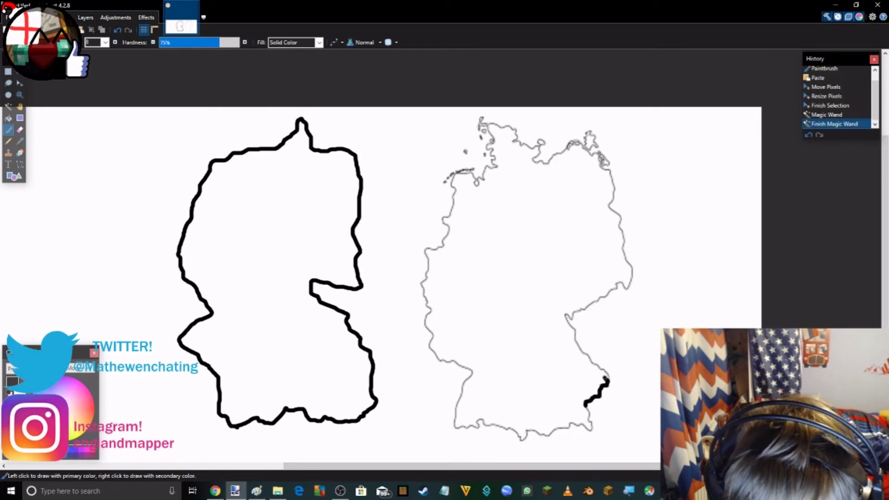
mouse_move(597, 363)
left_mouse_down()
mouse_move(544, 334)
mouse_move(571, 336)
left_mouse_up()
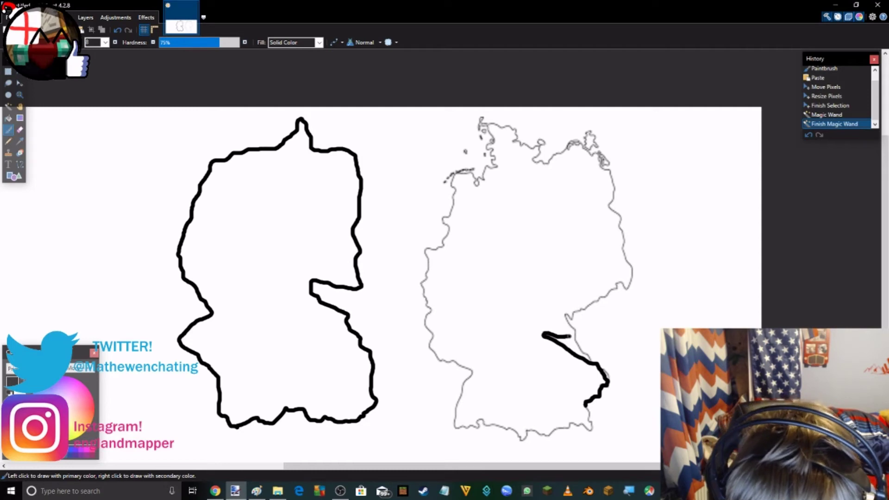
mouse_move(583, 303)
left_mouse_down()
mouse_move(601, 259)
mouse_move(599, 198)
mouse_move(574, 139)
left_mouse_up()
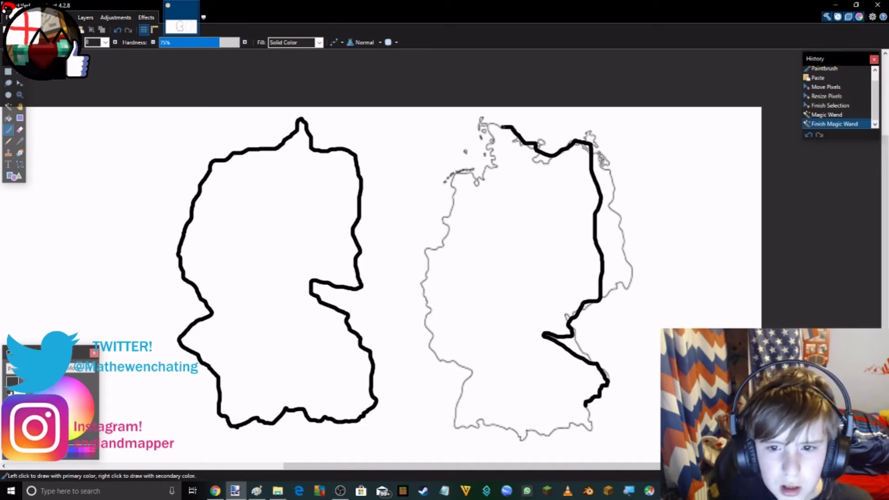
mouse_move(471, 169)
left_mouse_down()
mouse_move(413, 276)
mouse_move(450, 354)
mouse_move(466, 367)
mouse_move(449, 378)
mouse_move(443, 401)
mouse_move(474, 435)
mouse_move(501, 437)
mouse_move(567, 432)
mouse_move(586, 402)
left_mouse_up()
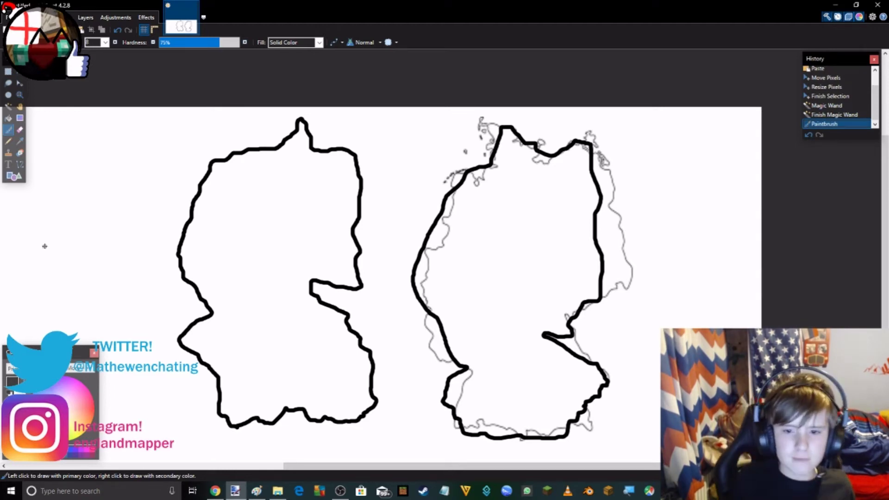
Step: Undo the tracing, map, and freehand outline back to the blank New Image
left_click(118, 30)
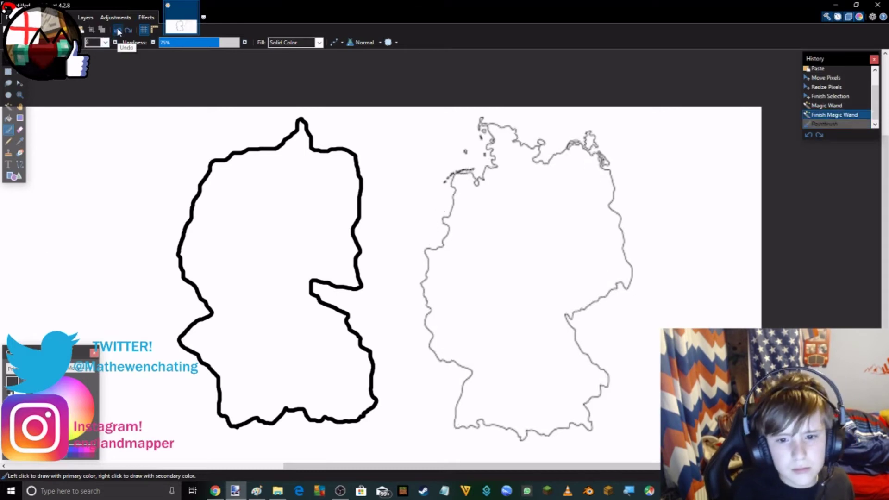
left_click(118, 30)
left_click(118, 31)
left_click(118, 30)
left_click(118, 31)
left_click(118, 30)
left_click(118, 31)
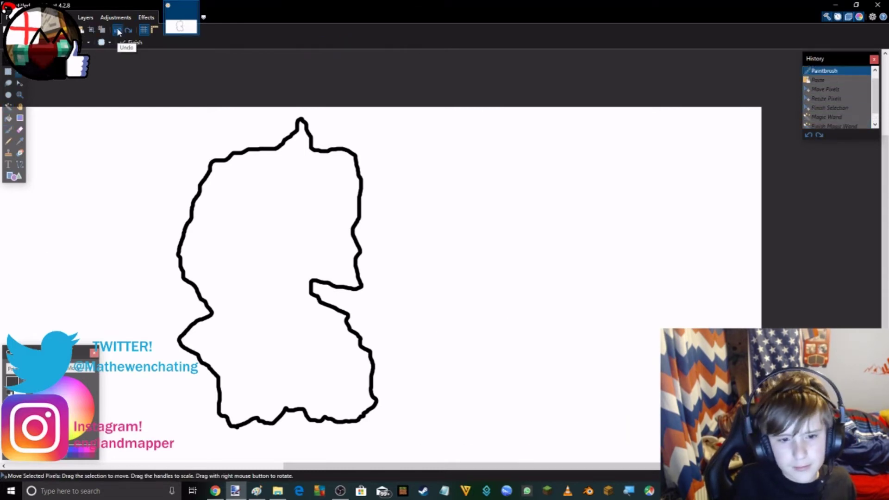
left_click(118, 31)
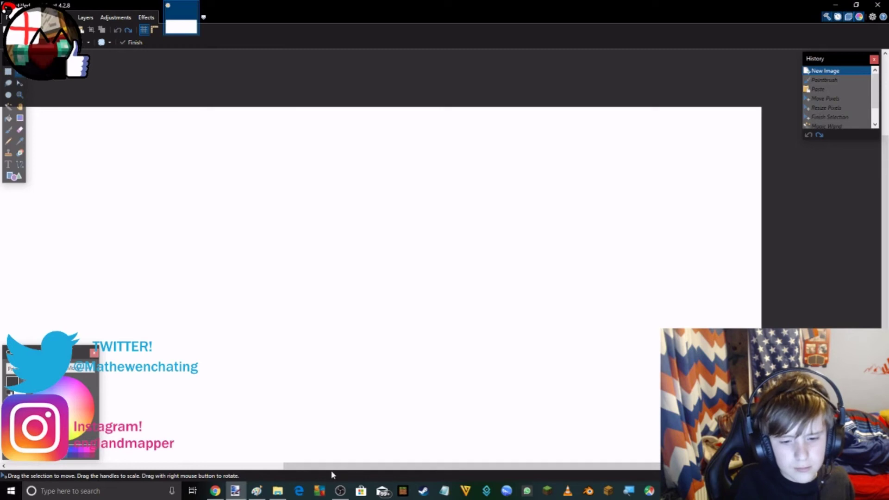
left_click(215, 490)
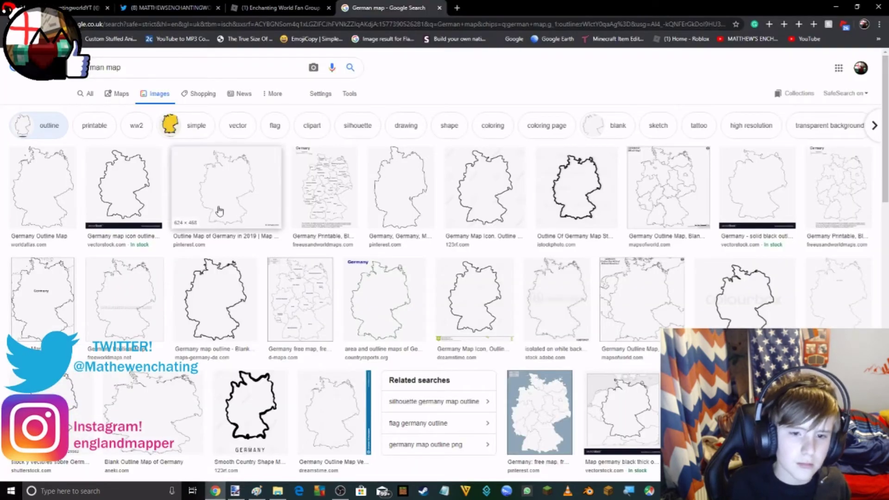
left_click(262, 489)
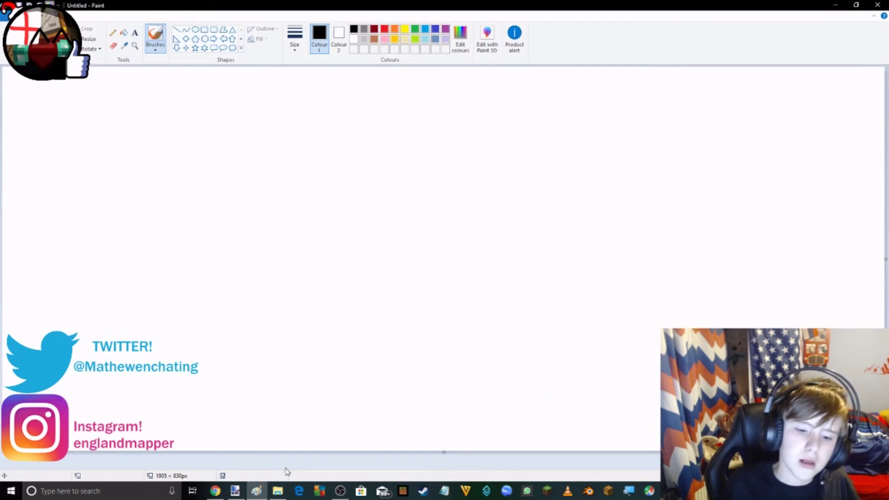
left_click(236, 491)
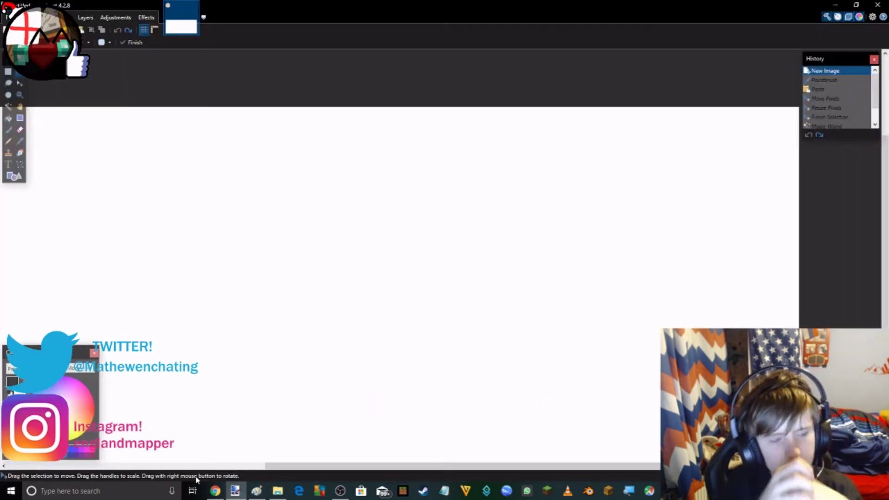
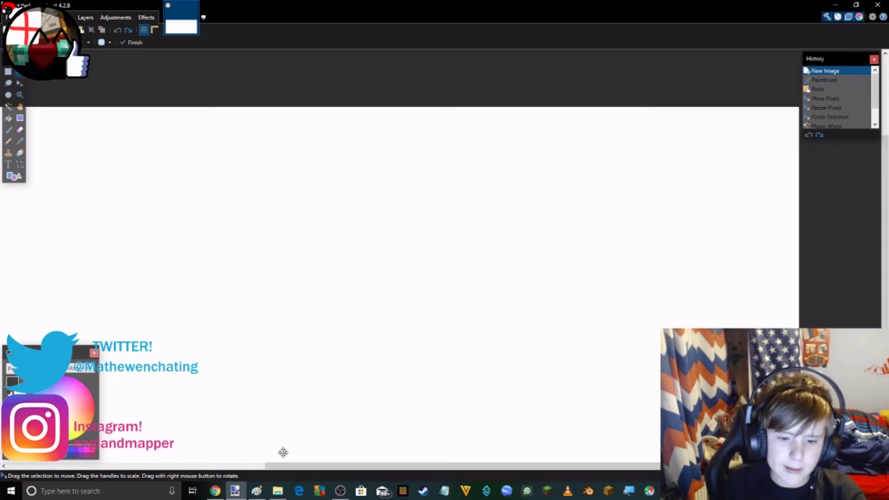
Step: Pick the Paintbrush, draw a trial wavy coastline stroke, then undo it
left_click_drag(302, 466, 266, 466)
left_click(8, 130)
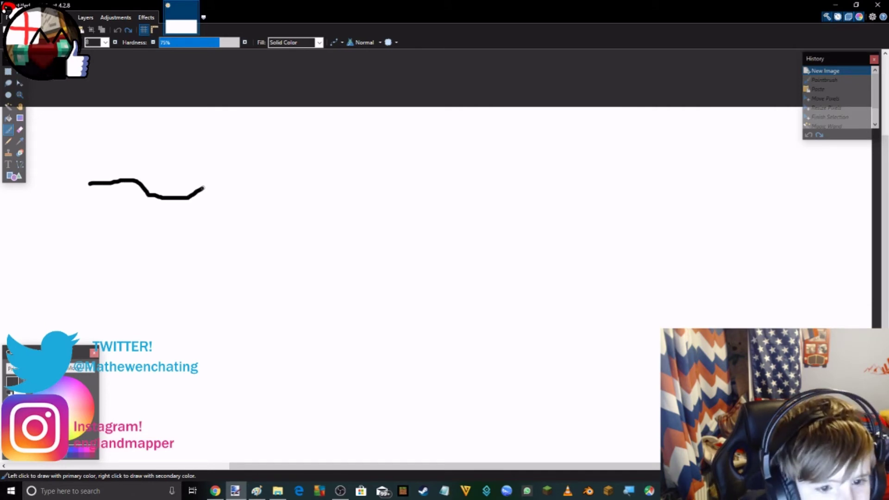
left_click_drag(222, 187, 239, 188)
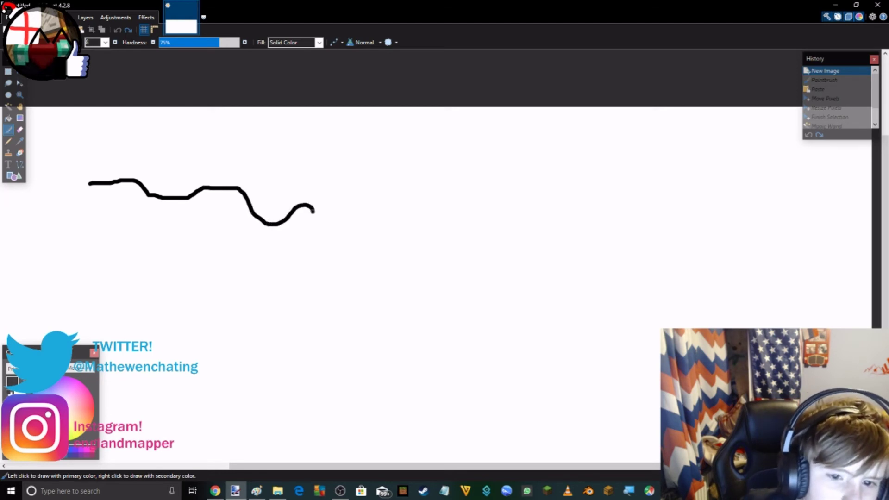
left_click_drag(326, 233, 366, 252)
scroll(373, 377, "down", 2)
scroll(374, 356, "up", 2)
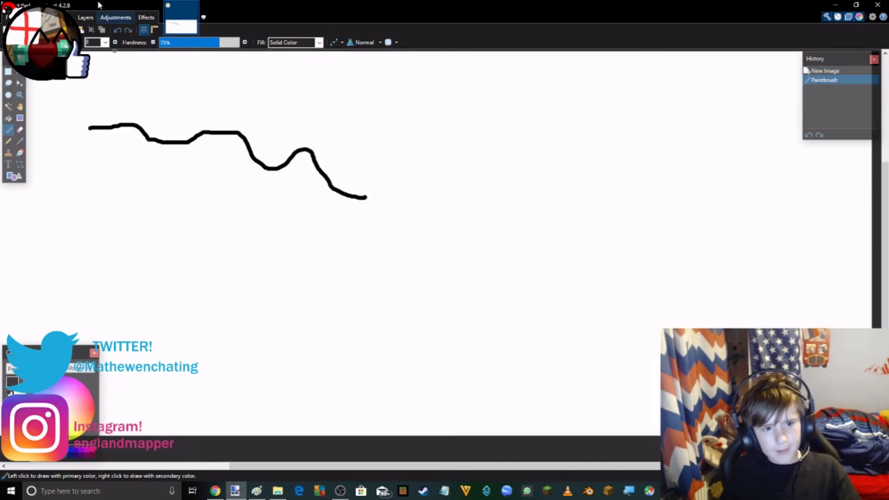
left_click(117, 30)
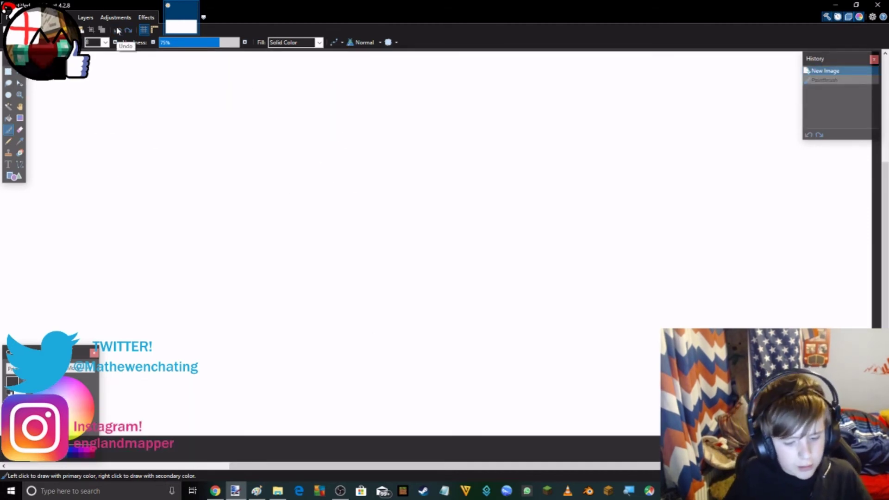
Step: Rotate the blank canvas 90° counter-clockwise with Ctrl+G into a tall portrait image
key("ctrl+g")
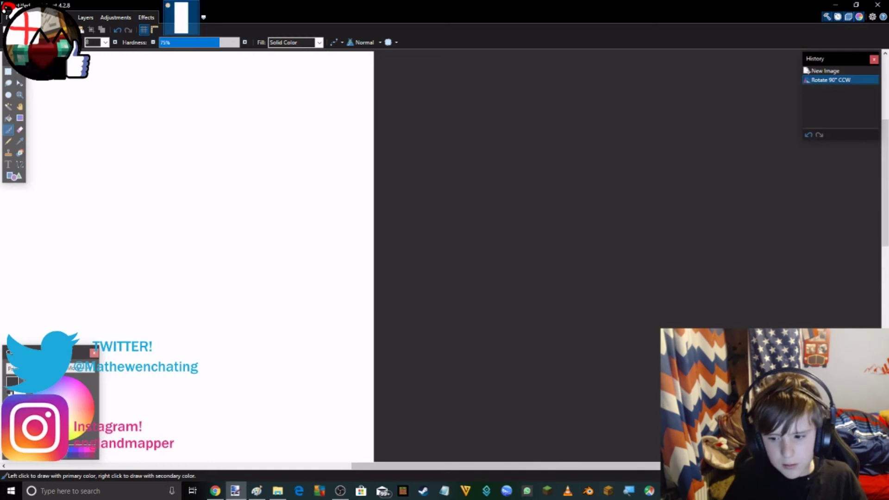
scroll(486, 365, "down", 3)
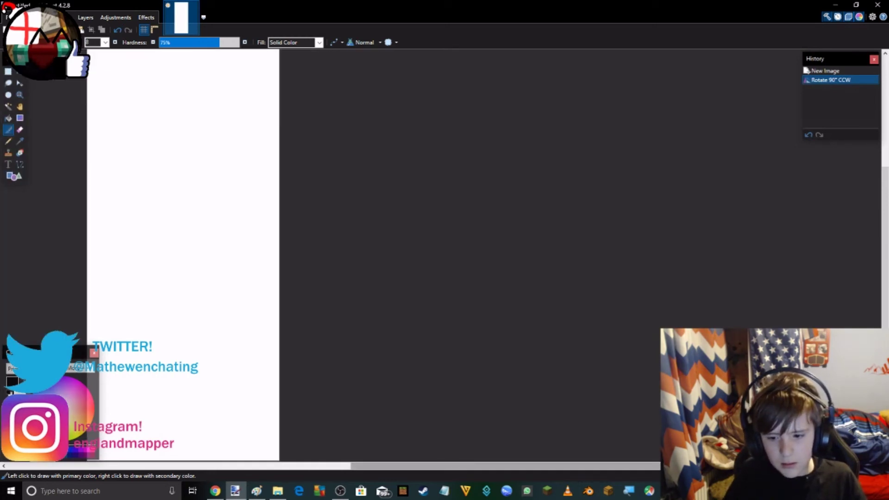
scroll(592, 469, "left", 3)
scroll(298, 292, "up", 1)
scroll(298, 292, "up", 5)
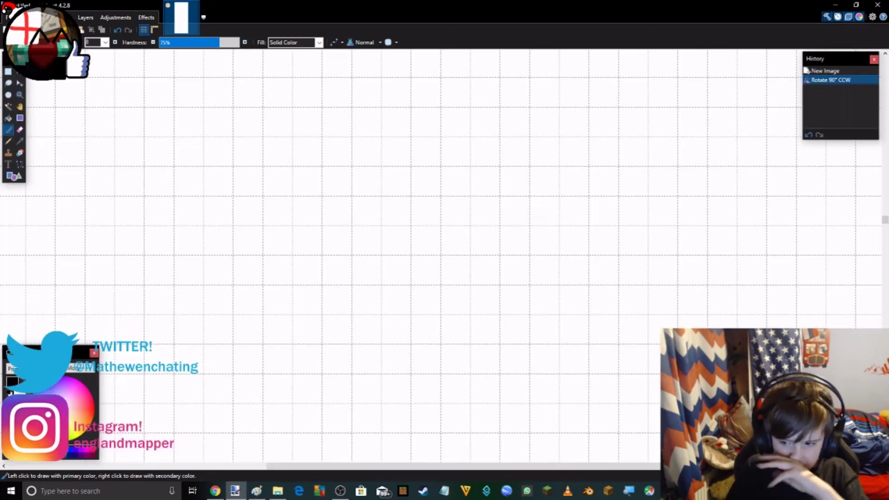
scroll(297, 292, "down", 4)
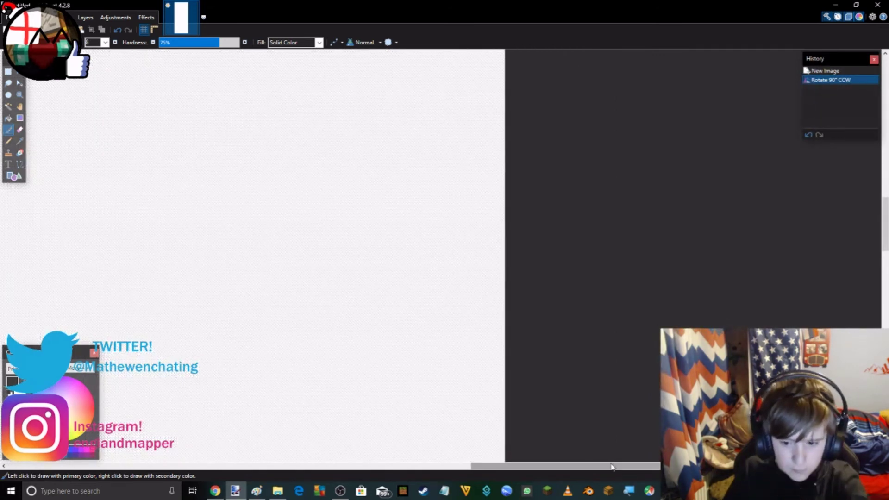
left_click_drag(610, 466, 363, 468)
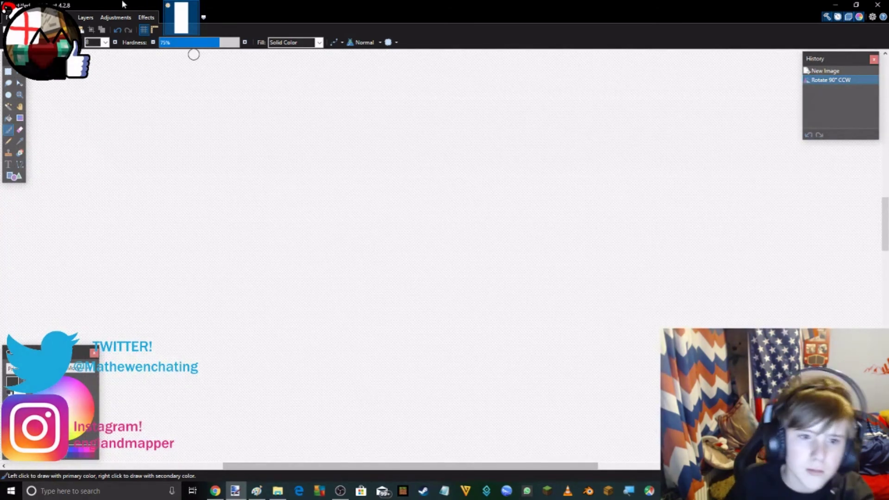
scroll(445, 257, "down", 1)
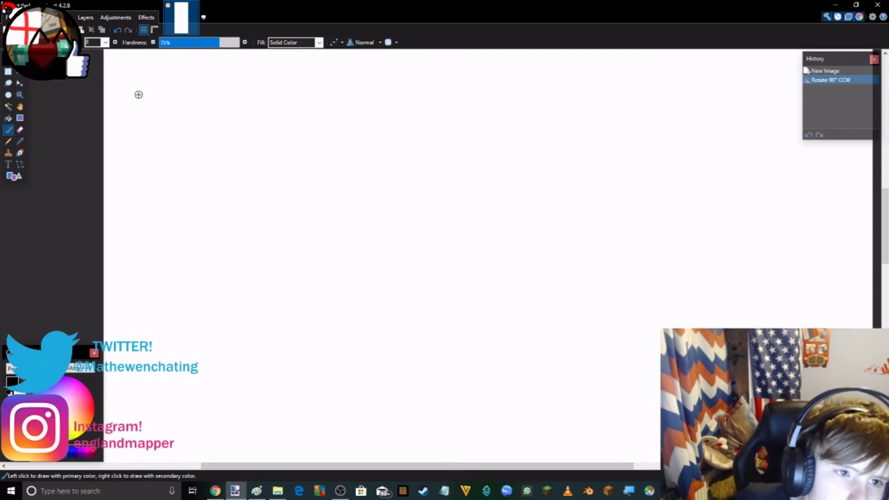
Step: Brush the northern coastline across the canvas top, ending with a dot
mouse_move(138, 95)
left_mouse_down()
mouse_move(231, 96)
mouse_move(255, 123)
mouse_move(339, 124)
mouse_move(364, 111)
mouse_move(406, 111)
mouse_move(475, 189)
mouse_move(505, 197)
mouse_move(526, 186)
mouse_move(548, 136)
mouse_move(601, 223)
mouse_move(660, 233)
left_mouse_up()
left_click(658, 233)
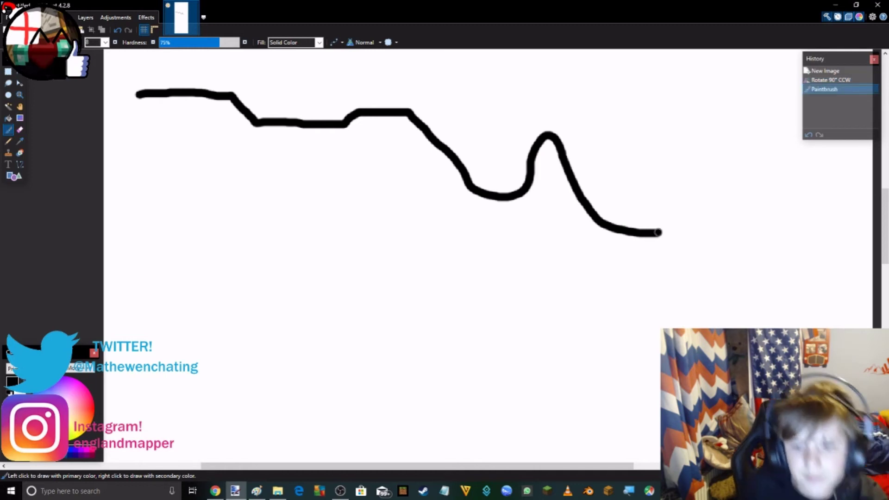
left_click_drag(510, 468, 533, 468)
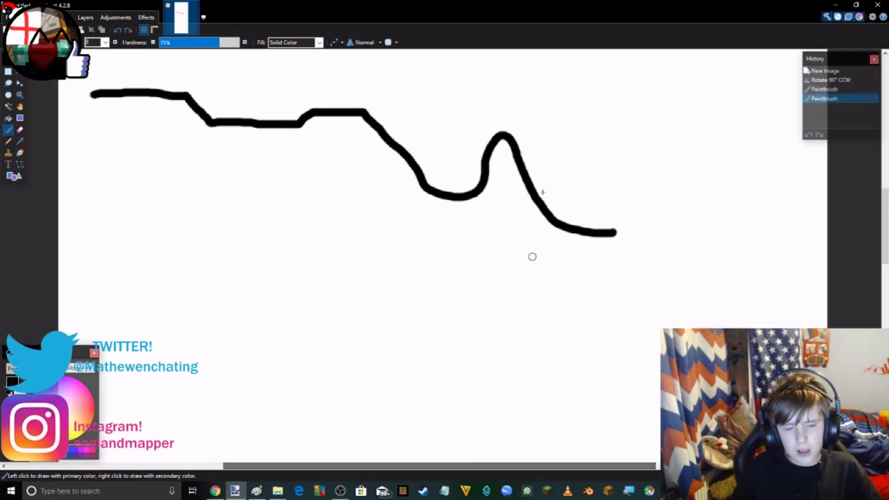
scroll(558, 151, "down", 2)
Step: Draw the east coast downward from the curve's end, adding a bay and headland
mouse_move(613, 176)
left_mouse_down()
mouse_move(621, 274)
mouse_move(660, 403)
left_mouse_up()
scroll(660, 402, "down", 5)
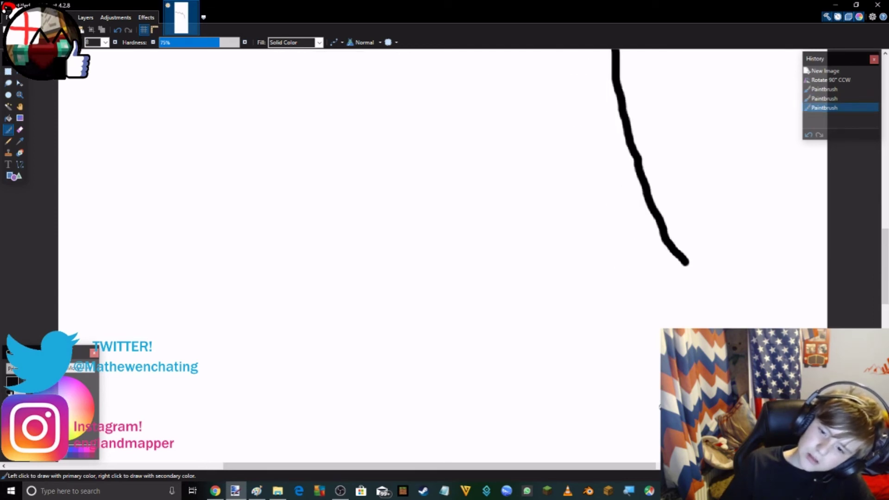
left_click_drag(632, 460, 645, 460)
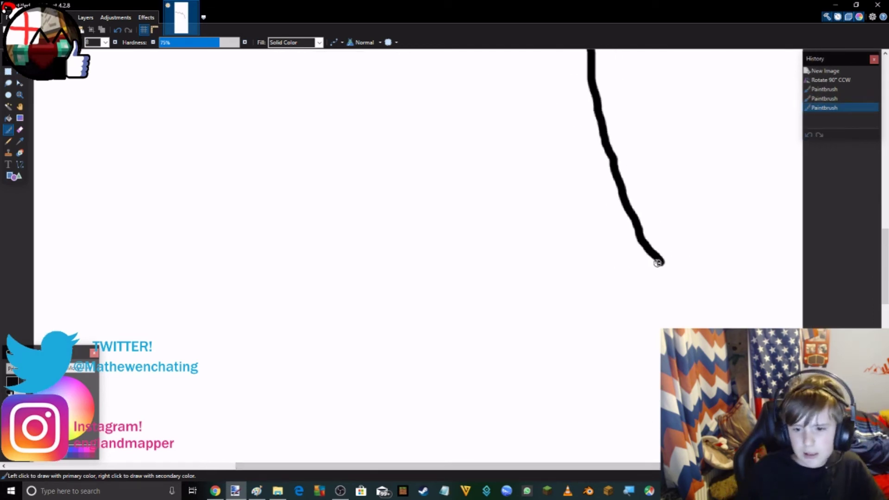
mouse_move(660, 263)
left_mouse_down()
mouse_move(679, 297)
mouse_move(749, 239)
mouse_move(781, 276)
mouse_move(783, 322)
mouse_move(749, 382)
left_mouse_up()
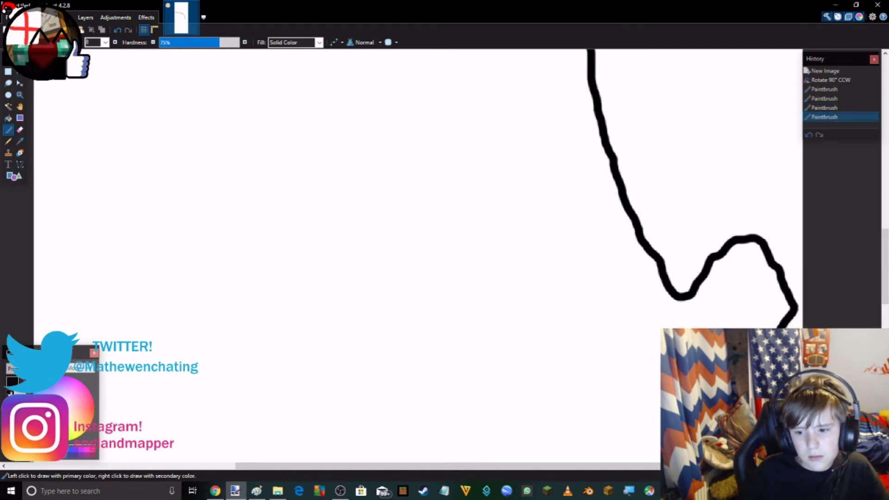
scroll(750, 382, "down", 1)
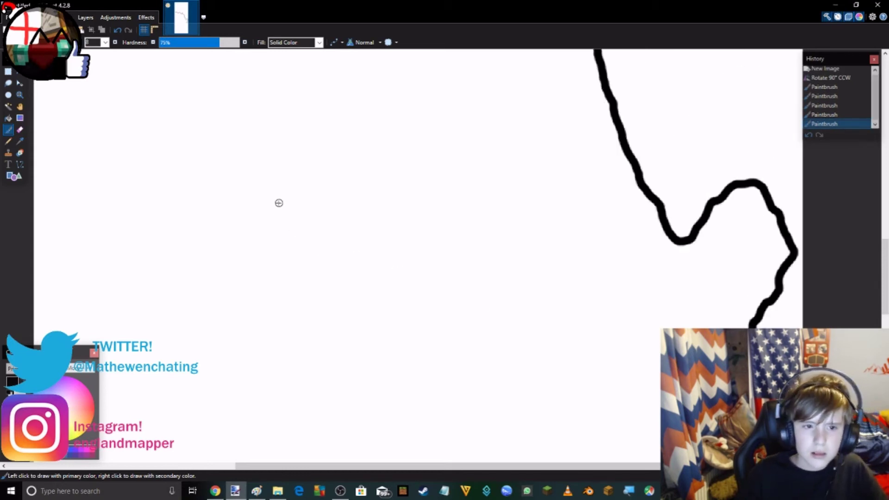
scroll(105, 145, "up", 10)
scroll(77, 219, "down", 1)
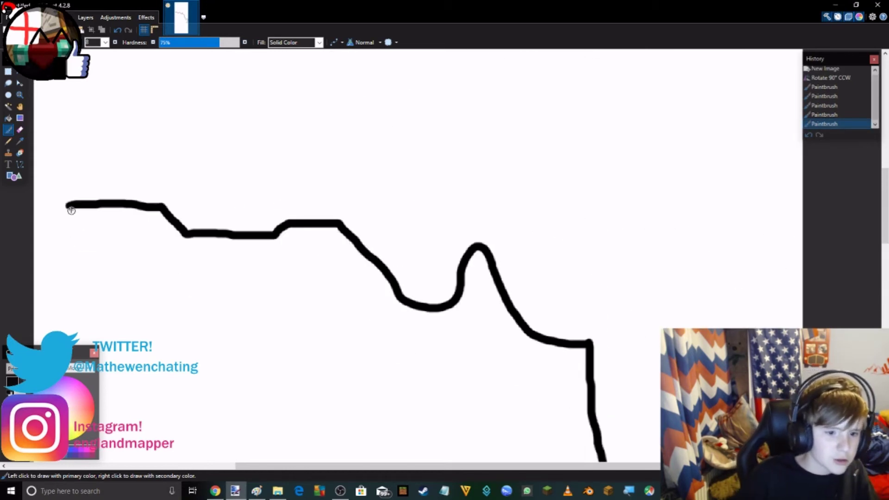
Step: Draw the west coast from the line's left end with a narrow peninsula
mouse_move(65, 207)
left_mouse_down()
mouse_move(107, 402)
mouse_move(128, 451)
left_mouse_up()
scroll(128, 432, "down", 1)
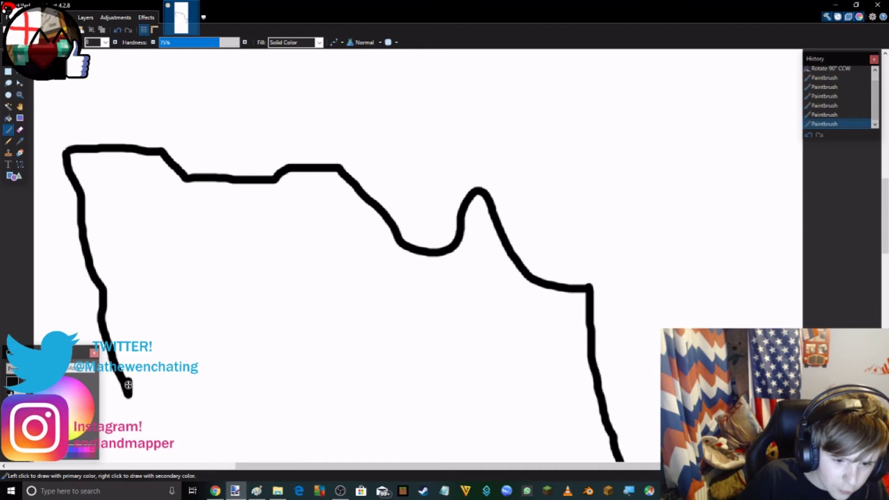
mouse_move(128, 384)
left_mouse_down()
mouse_move(138, 432)
mouse_move(155, 437)
mouse_move(121, 274)
mouse_move(124, 232)
mouse_move(143, 221)
mouse_move(168, 270)
mouse_move(181, 361)
mouse_move(224, 449)
left_mouse_up()
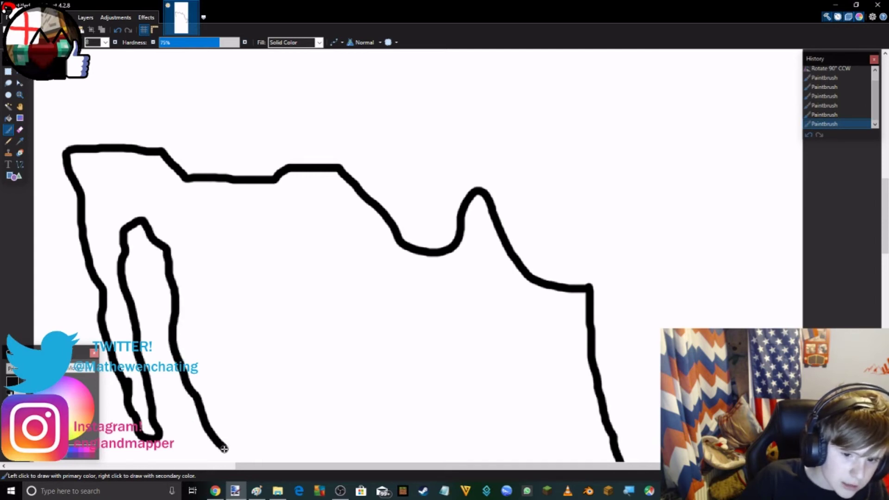
scroll(231, 371, "down", 6)
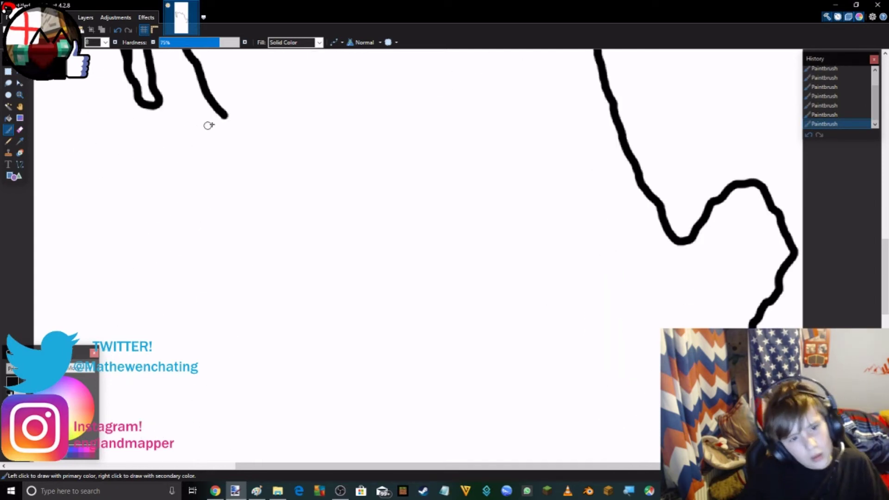
Step: Continue the coastline diagonally down the canvas and extend the top-left corner up
mouse_move(223, 114)
left_mouse_down()
mouse_move(265, 164)
mouse_move(381, 265)
mouse_move(470, 304)
mouse_move(552, 377)
mouse_move(603, 389)
mouse_move(694, 388)
left_mouse_up()
scroll(422, 255, "down", 2)
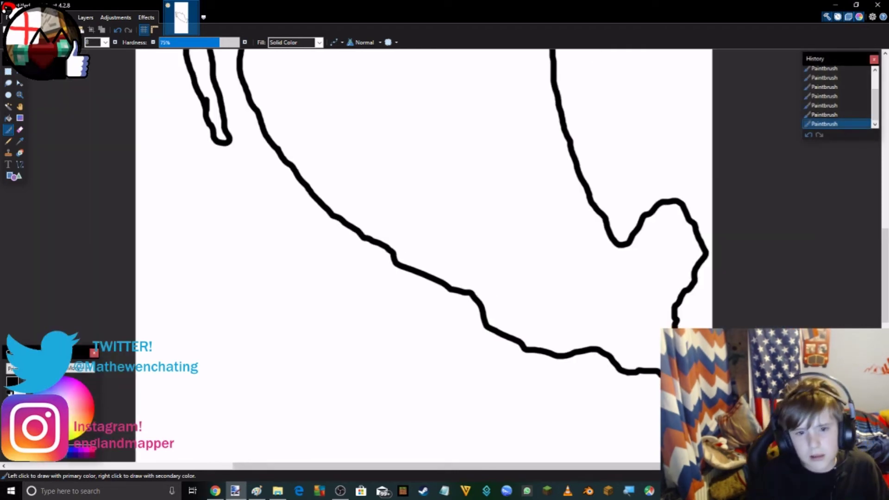
scroll(188, 192, "up", 6)
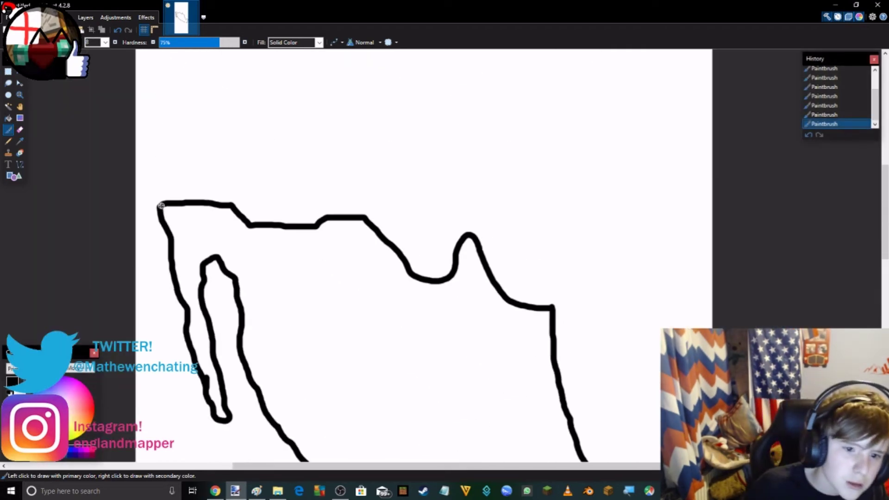
left_click_drag(154, 194, 132, 160)
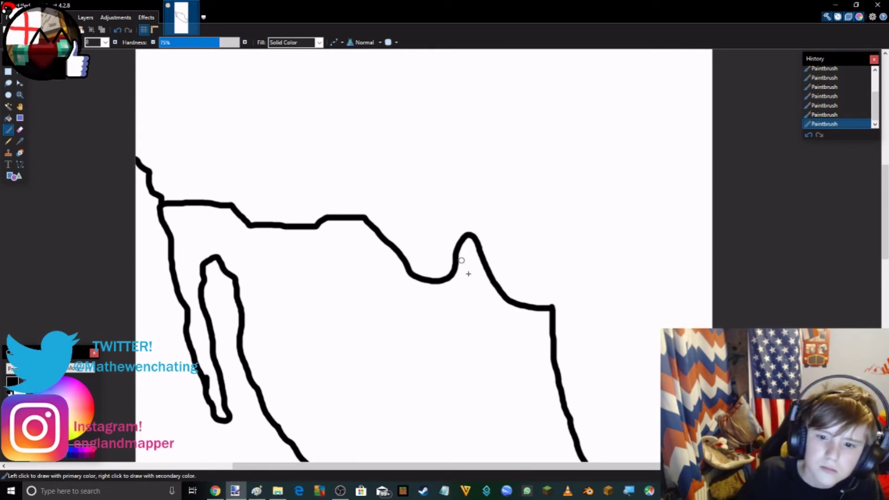
Step: Redraw the up-and-right coast stroke and run the coast down the right edge
mouse_move(553, 306)
left_mouse_down()
mouse_move(573, 223)
mouse_move(606, 195)
mouse_move(693, 259)
mouse_move(713, 292)
left_mouse_up()
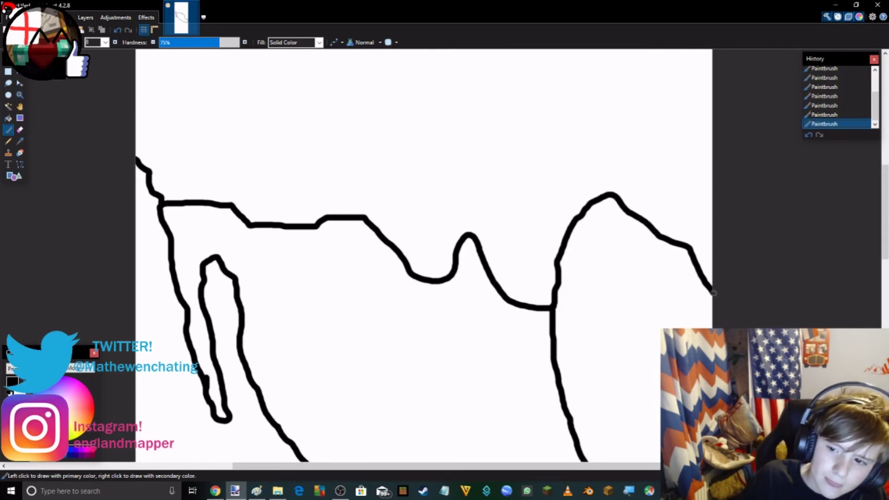
left_click(118, 30)
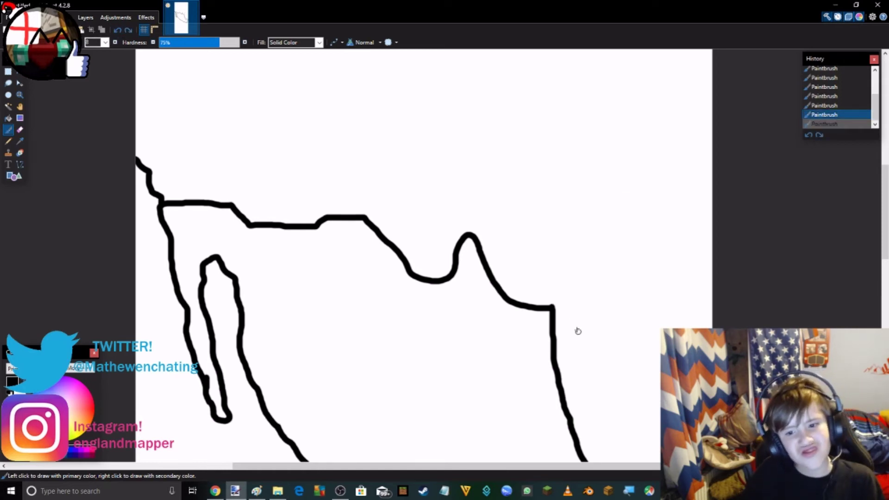
mouse_move(552, 306)
left_mouse_down()
mouse_move(555, 260)
mouse_move(576, 225)
mouse_move(607, 203)
mouse_move(683, 206)
mouse_move(718, 248)
left_mouse_up()
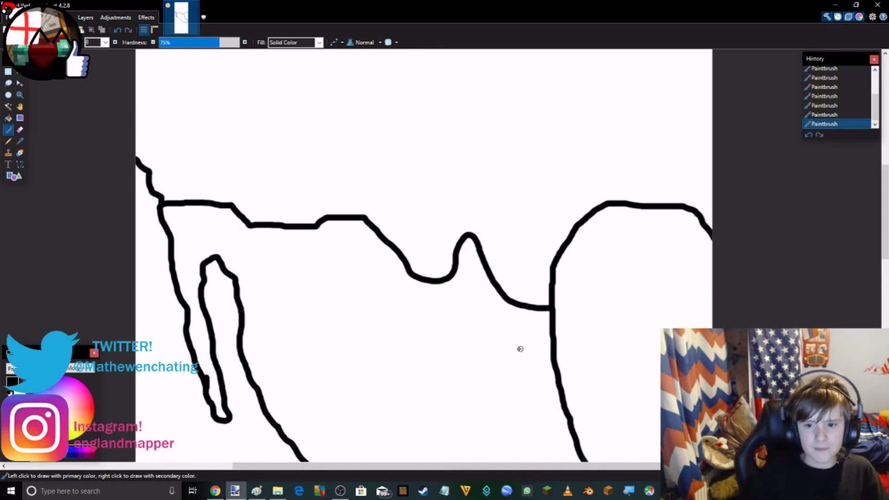
scroll(495, 348, "down", 6)
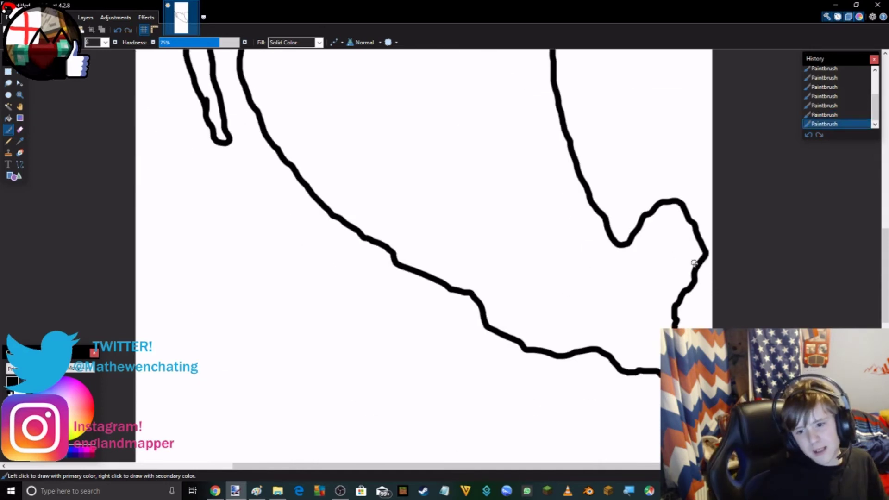
left_click_drag(704, 256, 711, 328)
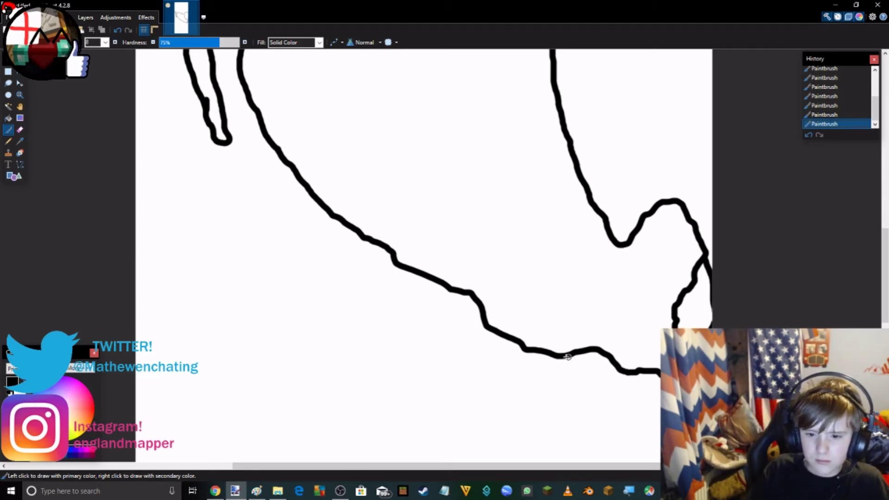
Step: Draw the southern coast down and right toward the canvas bottom
mouse_move(568, 356)
left_mouse_down()
mouse_move(562, 416)
mouse_move(620, 433)
mouse_move(621, 453)
left_mouse_up()
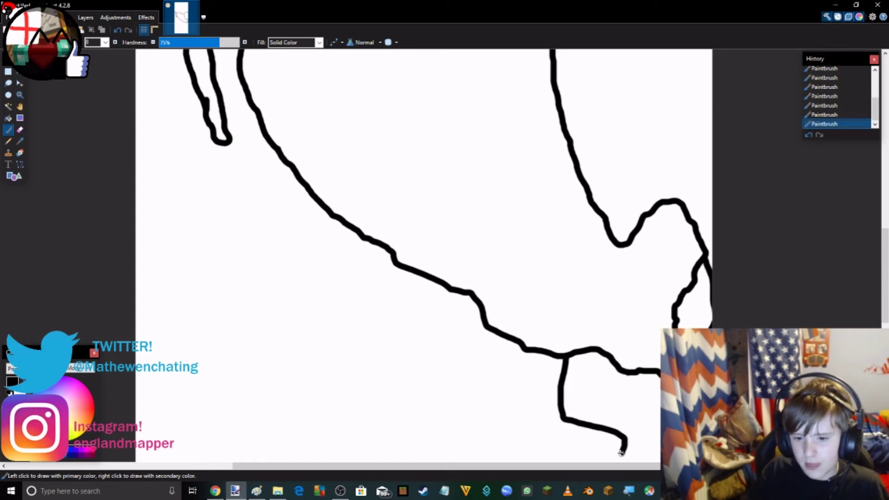
scroll(620, 430, "down", 3)
mouse_move(622, 341)
left_mouse_down()
mouse_move(639, 399)
mouse_move(659, 404)
left_mouse_up()
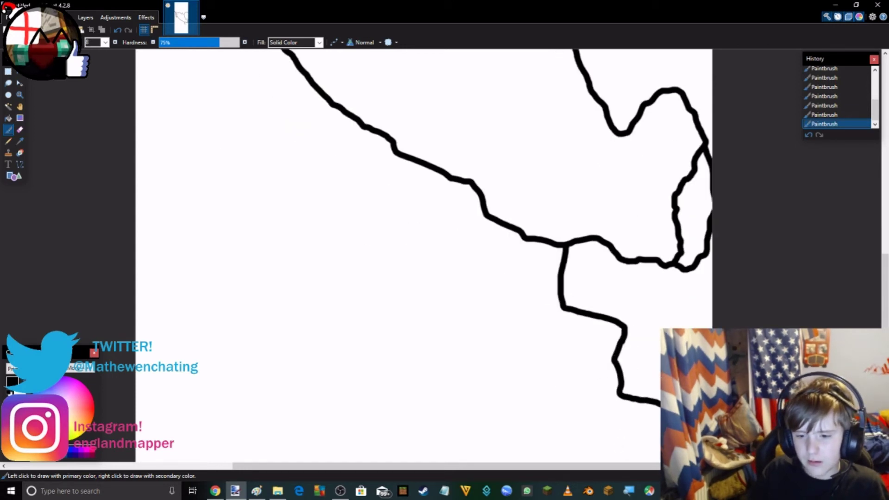
scroll(545, 321, "down", 3)
scroll(434, 330, "up", 3)
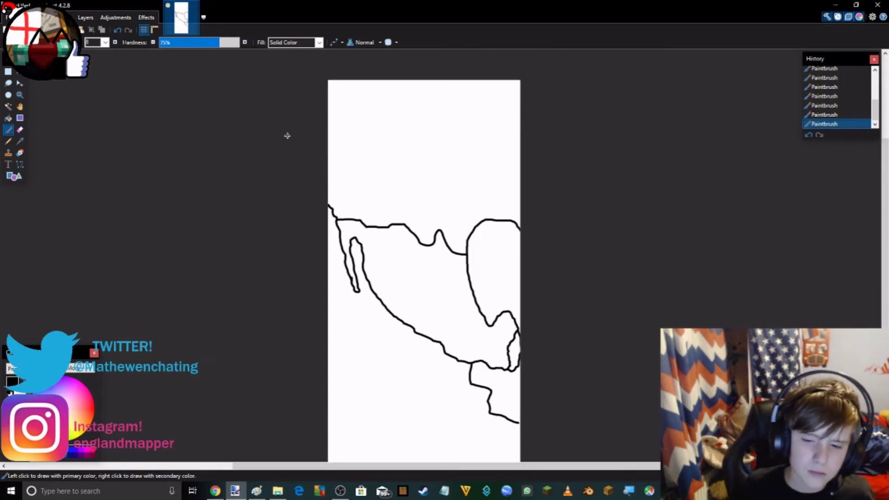
Step: Replace the browser image search with 'mexico map'
left_click(216, 491)
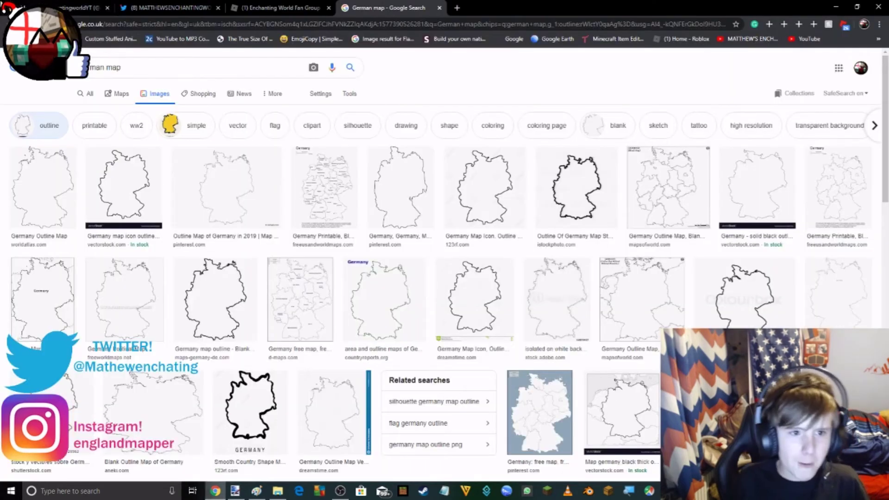
triple_click(137, 64)
key("BackSpace")
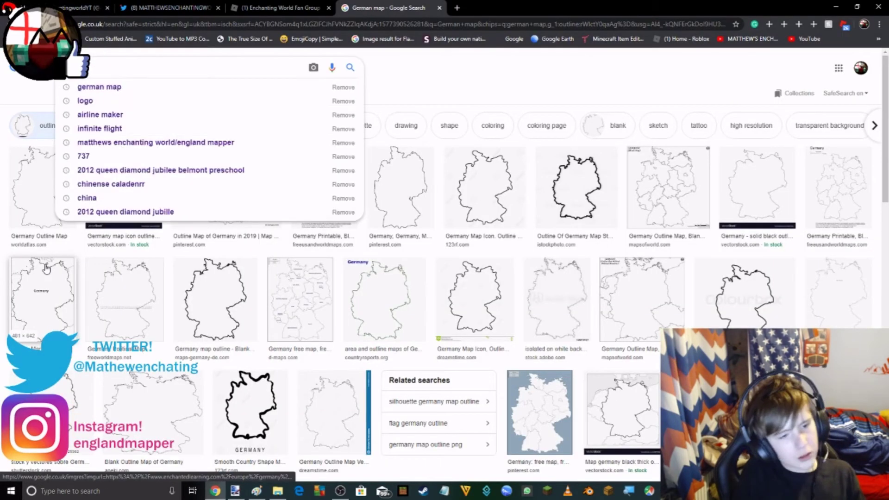
type("mexico ")
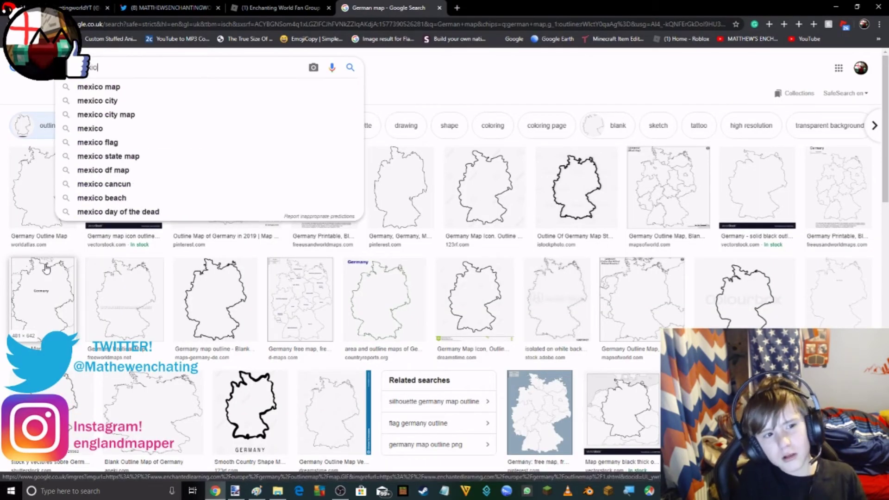
type("map")
key("Return")
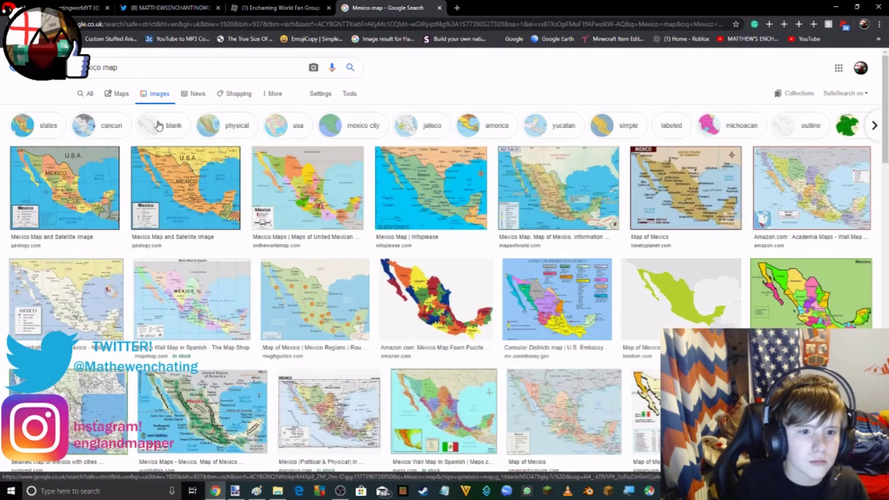
Step: Filter results to blank maps and copy the third blank Mexico outline image
left_click(158, 126)
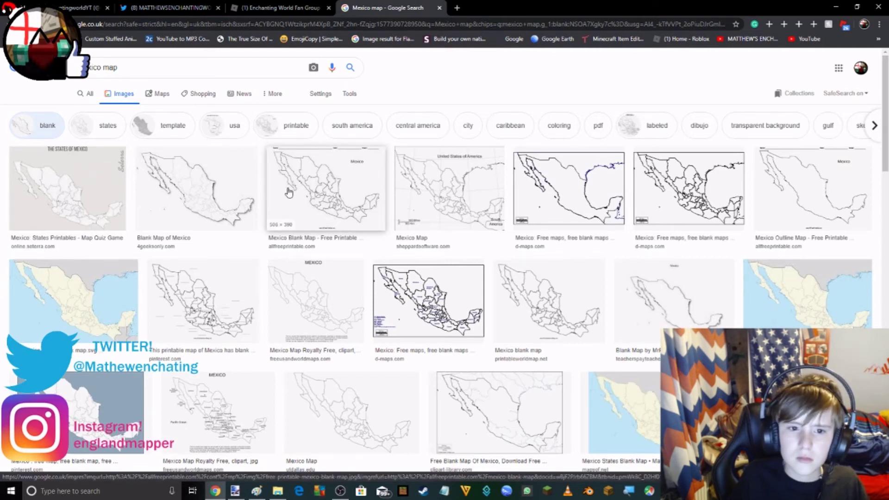
right_click(316, 173)
left_click(343, 282)
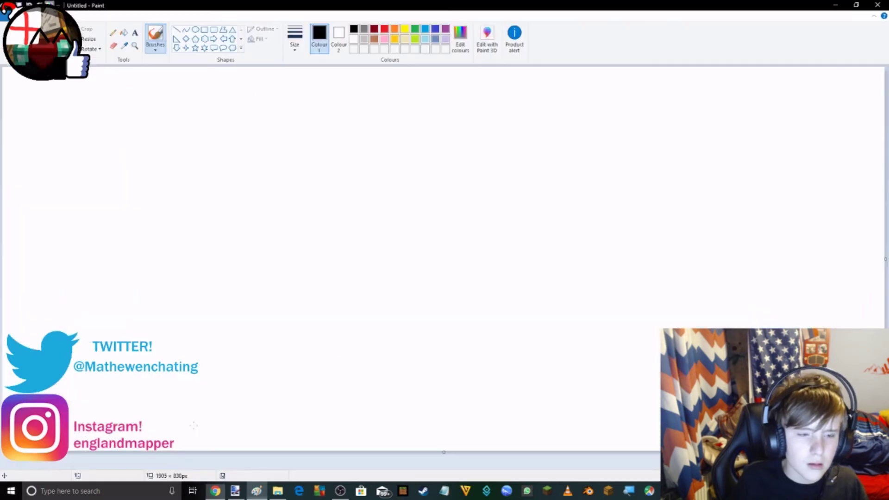
left_click(256, 490)
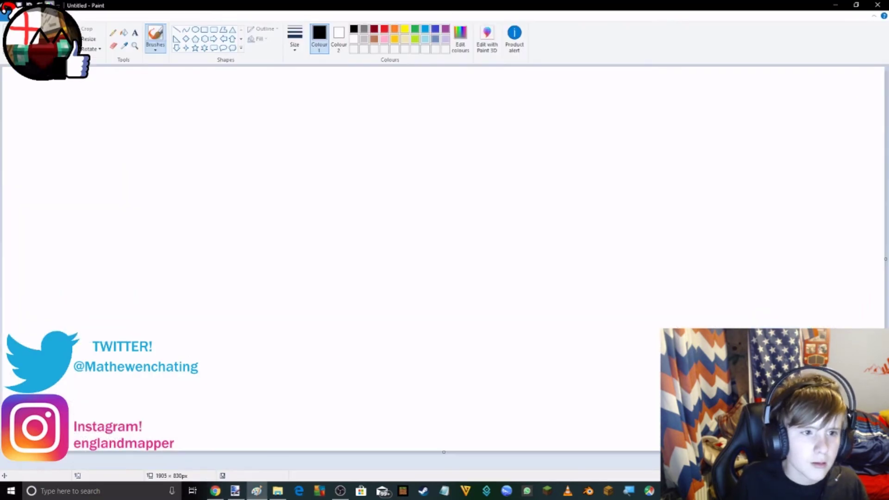
Step: Paste the Mexico map into paint.net, enlarge it, then move it off the canvas
left_click(234, 492)
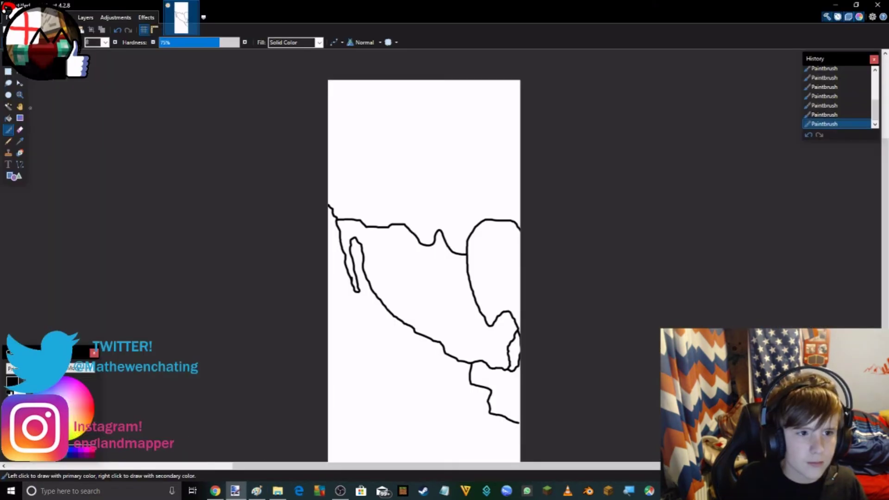
left_click(81, 30)
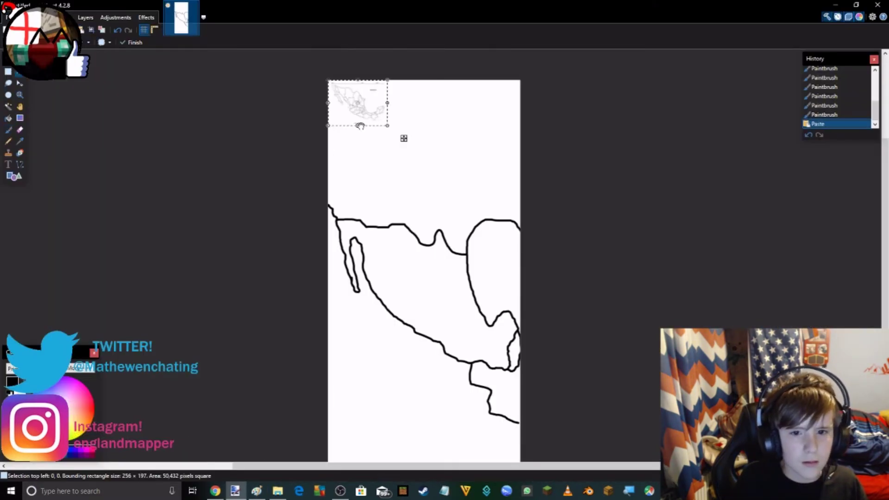
left_click_drag(403, 137, 504, 207)
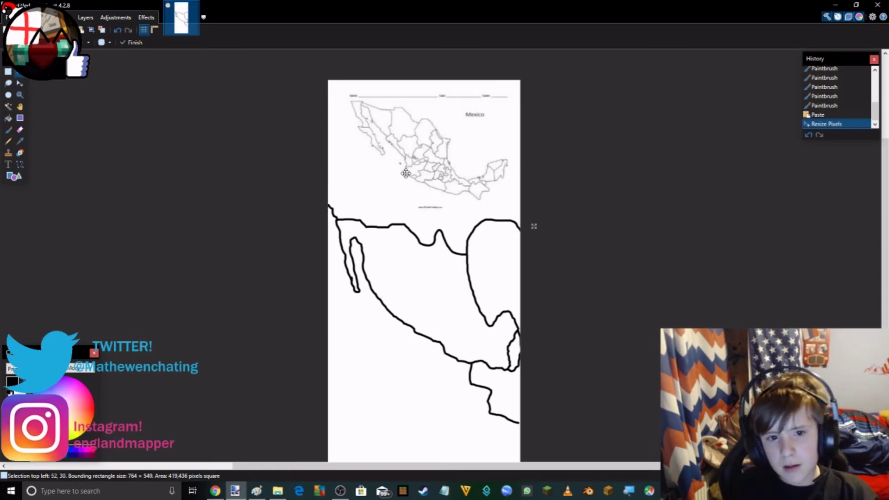
left_click_drag(533, 226, 632, 369)
scroll(632, 369, "down", 1)
scroll(833, 97, "up", 5)
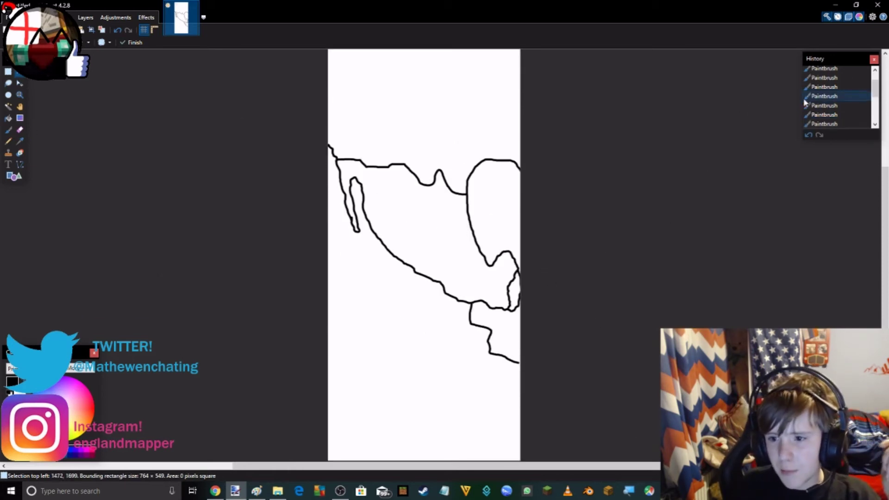
Step: Revert the image through History back to the blank New Image state
left_click(830, 80)
key("ctrl+z")
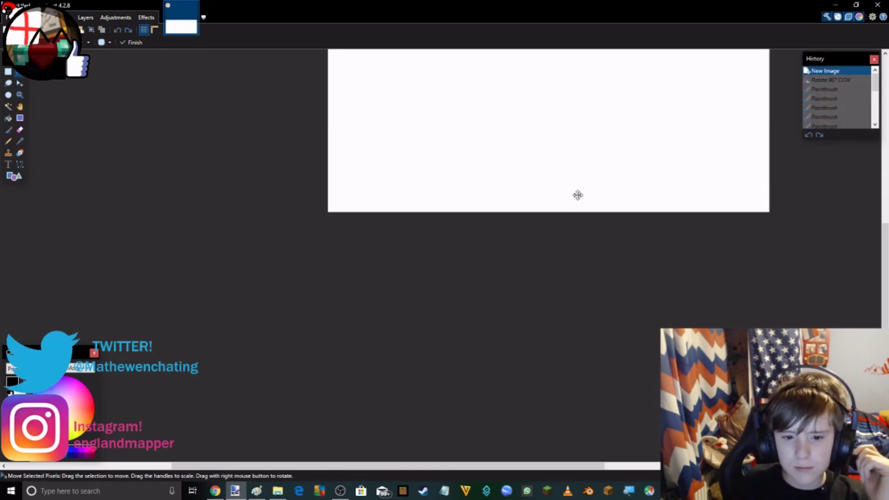
scroll(505, 222, "up", 1)
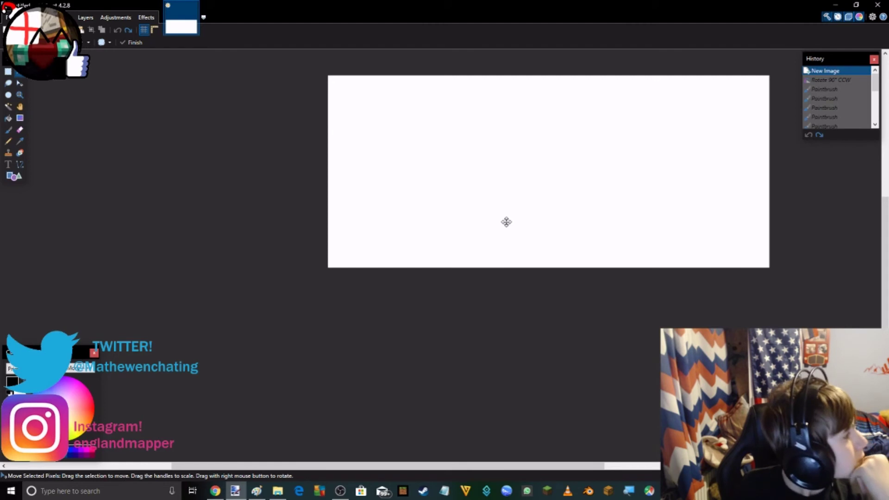
scroll(558, 246, "up", 1)
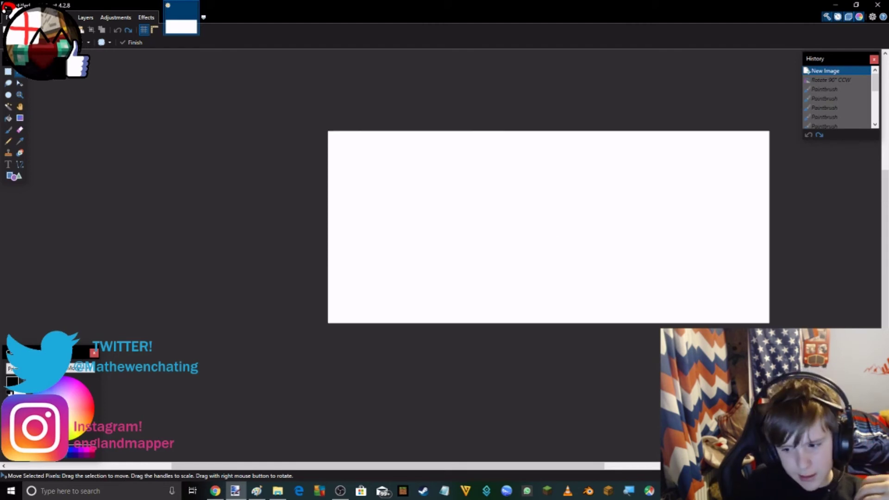
Step: Draw test coastline strokes with the Paintbrush near the canvas top
scroll(548, 227, "up", 1)
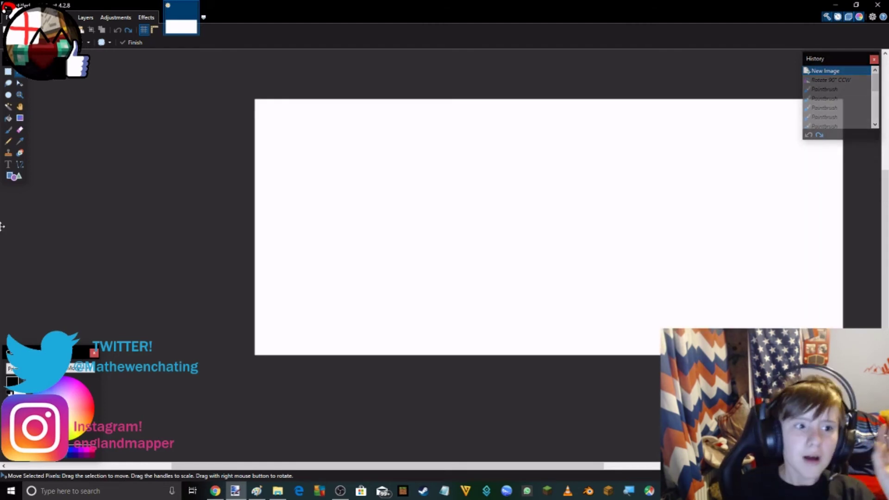
left_click(9, 130)
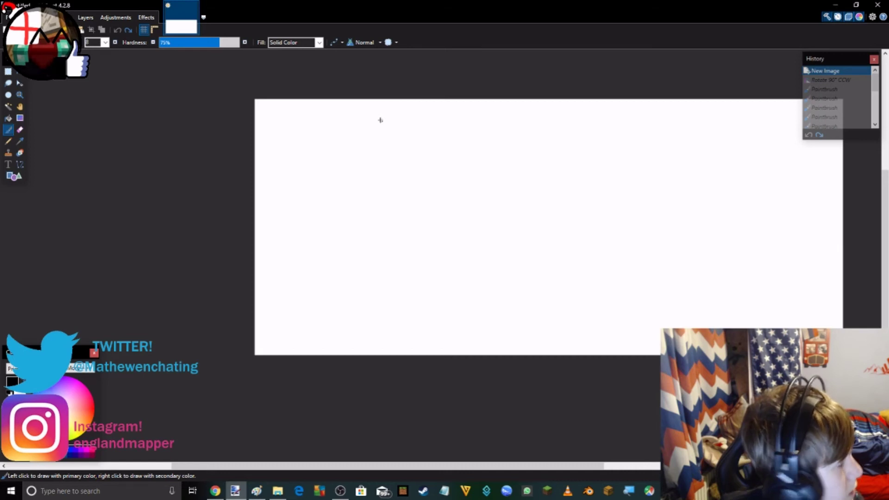
left_click_drag(381, 115, 389, 113)
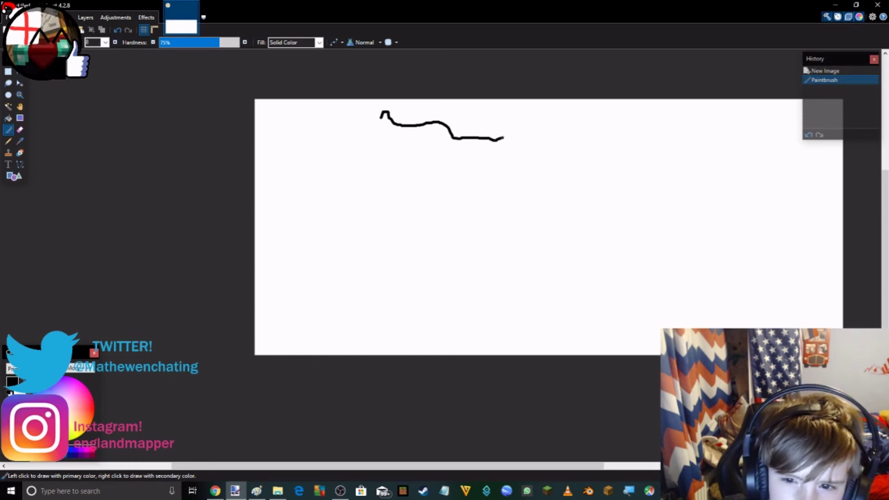
mouse_move(514, 126)
left_mouse_down()
mouse_move(533, 120)
mouse_move(572, 129)
mouse_move(622, 157)
left_mouse_up()
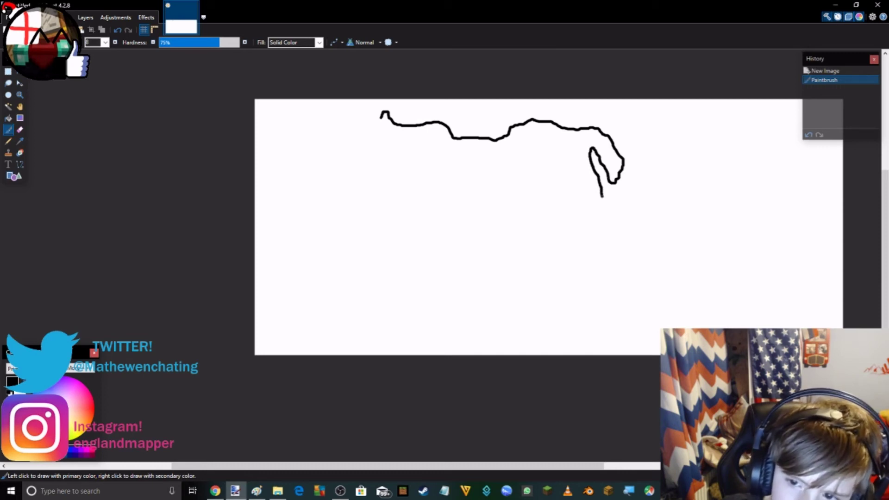
left_click_drag(605, 200, 606, 203)
Step: Undo both test strokes and rotate the canvas 90° counter-clockwise to portrait
left_click(117, 30)
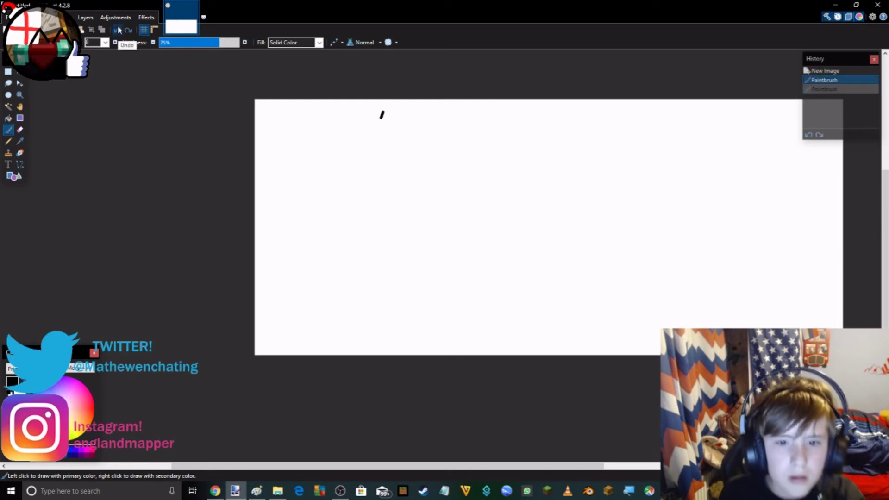
left_click(117, 30)
key("ctrl+g")
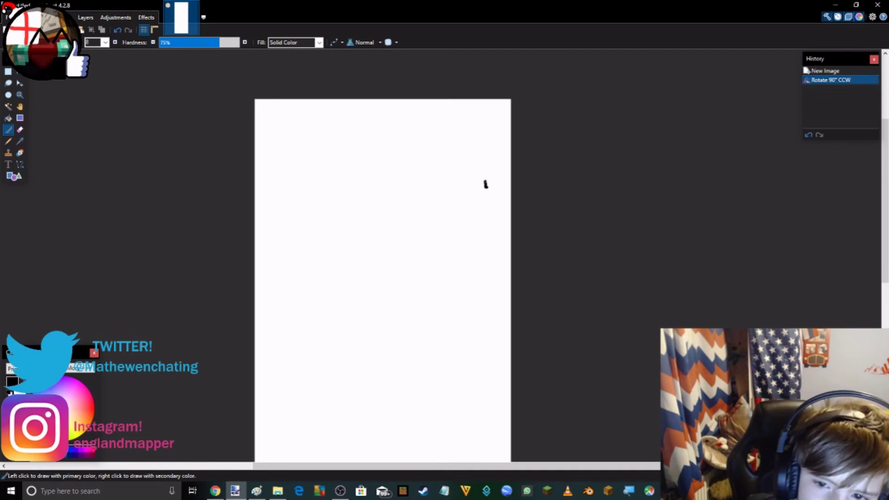
Step: Brush the outline's top edge leftward and trace its left side down
left_click_drag(470, 160, 441, 156)
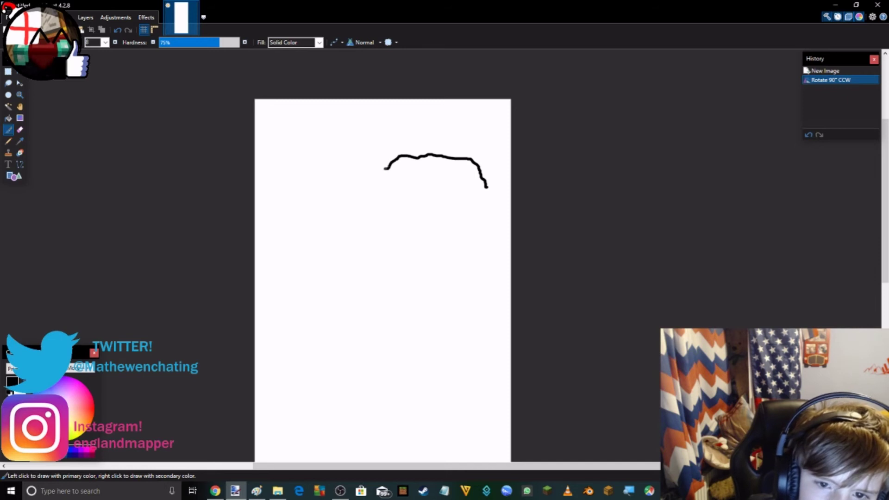
mouse_move(384, 169)
left_mouse_down()
mouse_move(342, 168)
mouse_move(320, 150)
mouse_move(273, 153)
left_mouse_up()
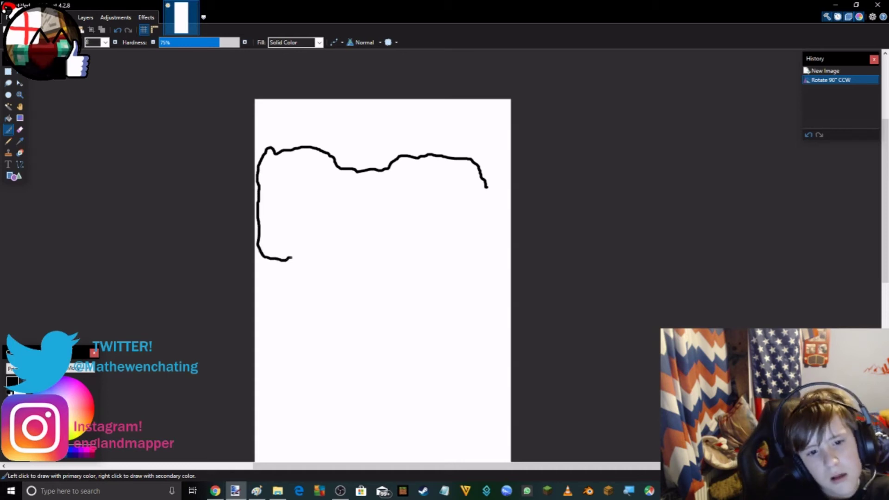
mouse_move(300, 256)
left_mouse_down()
mouse_move(338, 270)
mouse_move(354, 299)
mouse_move(364, 421)
left_mouse_up()
scroll(364, 418, "down", 2)
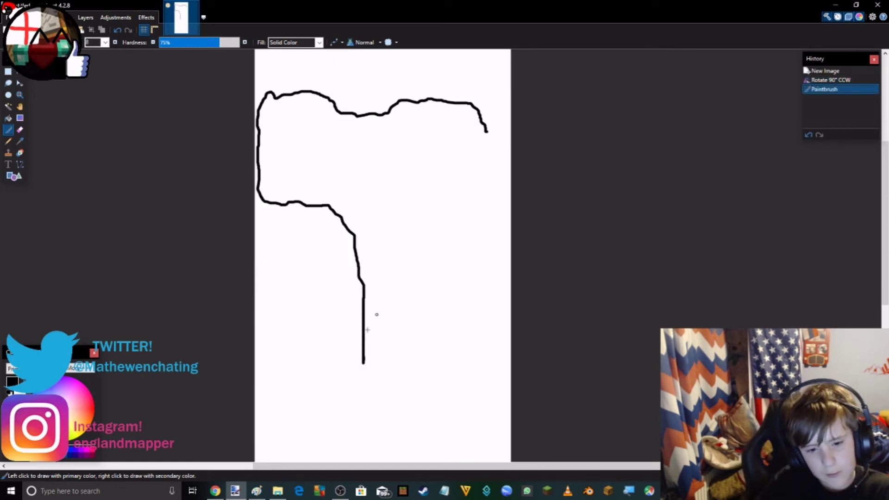
mouse_move(366, 368)
left_mouse_down()
mouse_move(372, 400)
mouse_move(393, 418)
left_mouse_up()
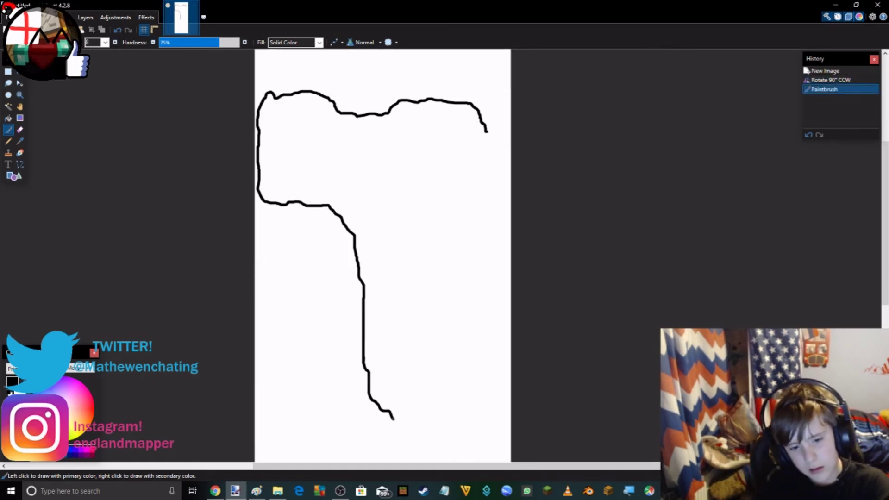
Step: Curve the outline around the bottom and up the right side to close it
left_click_drag(448, 415, 454, 408)
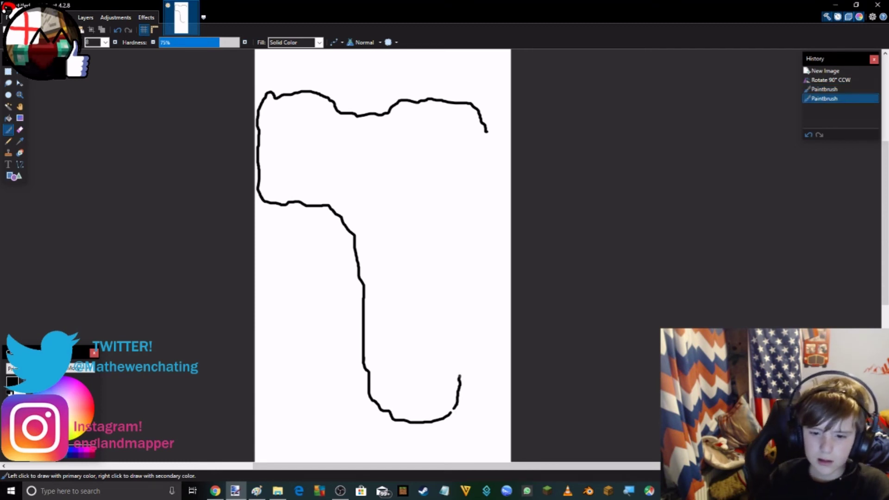
left_click_drag(461, 362, 485, 277)
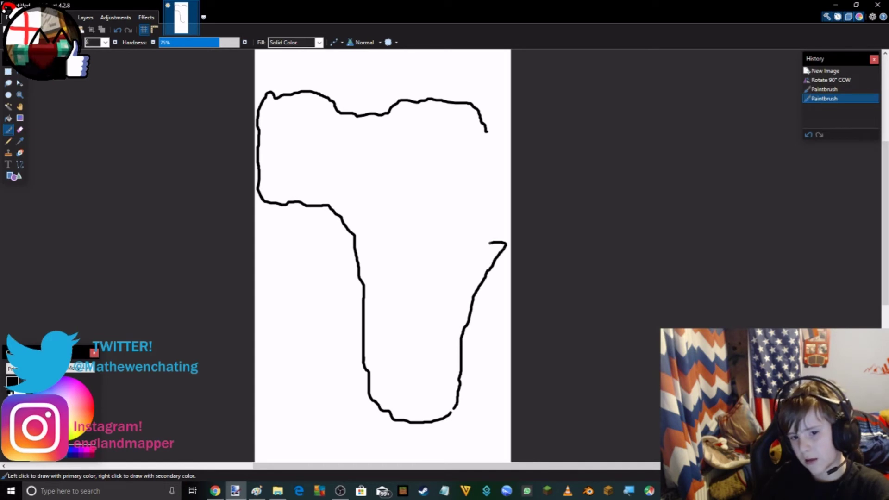
left_click_drag(482, 239, 488, 126)
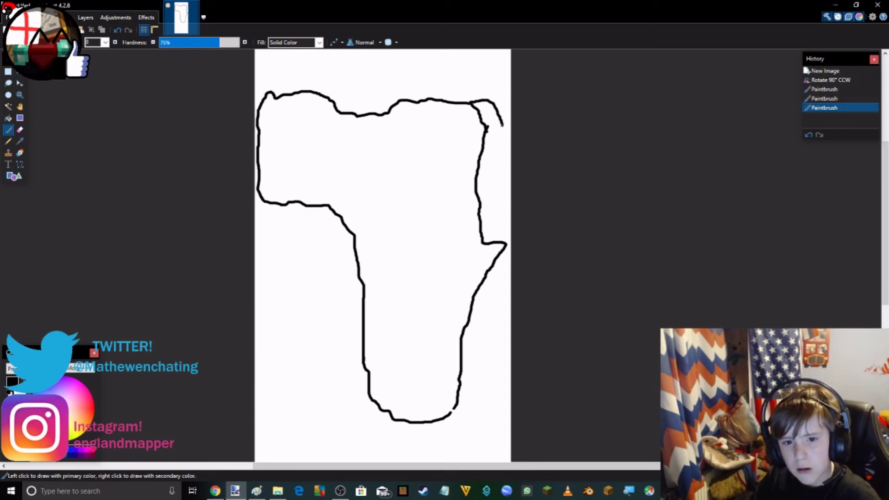
left_click(488, 124)
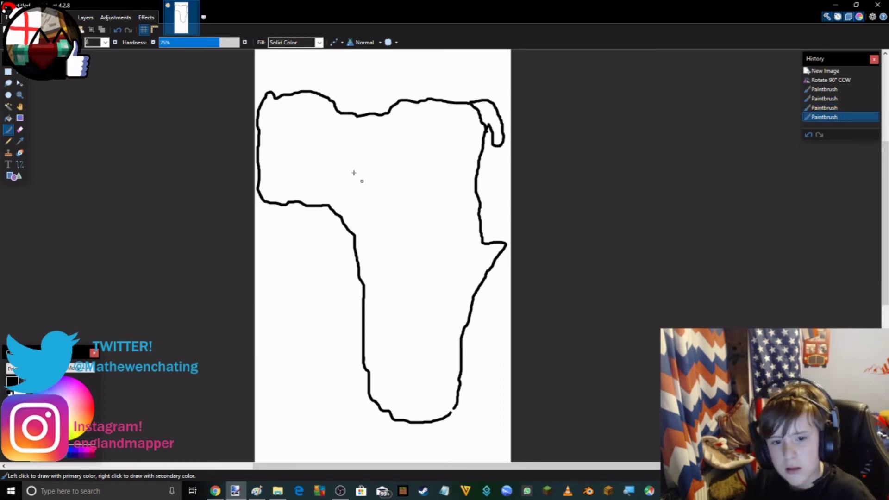
left_click(215, 491)
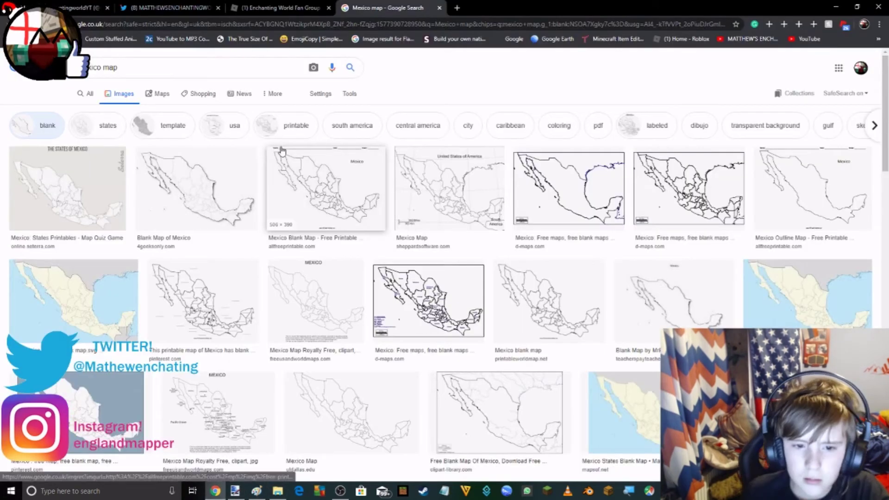
Step: Search Google Images for 'africa Outline' and copy the first outline image
left_click(142, 69)
left_click_drag(137, 64, 3, 65)
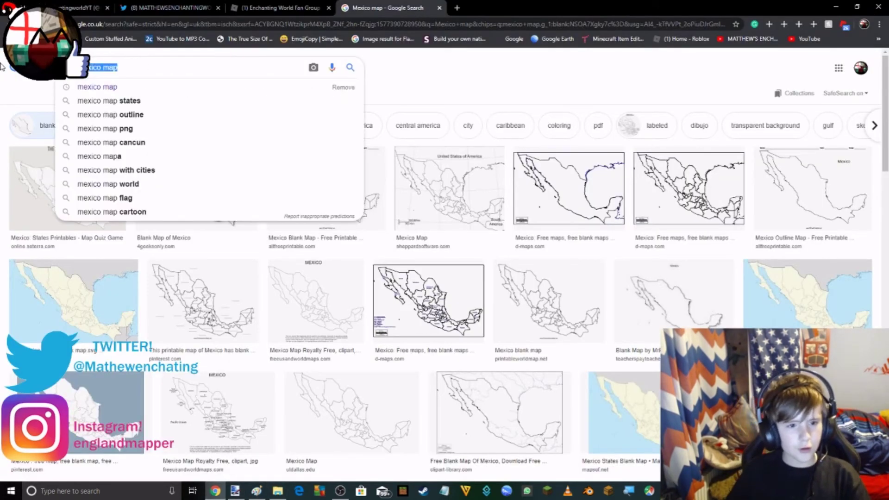
type("africa")
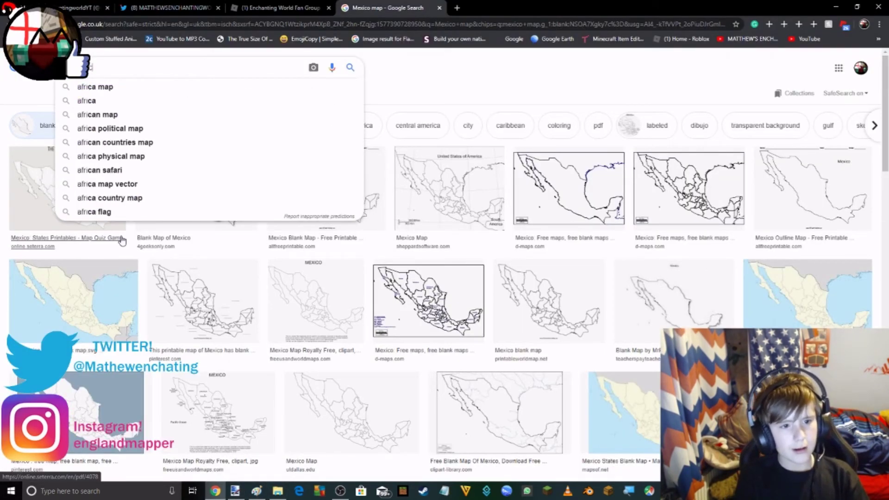
type(" Outline")
key("Return")
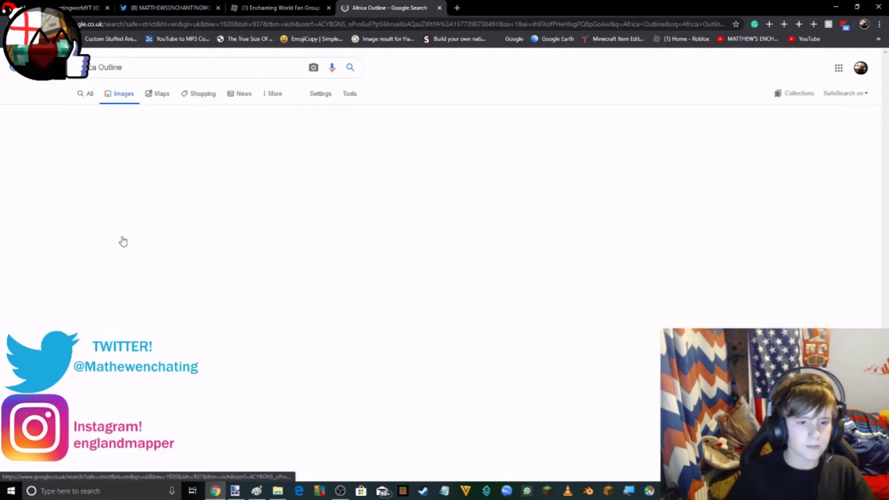
right_click(69, 179)
left_click(131, 289)
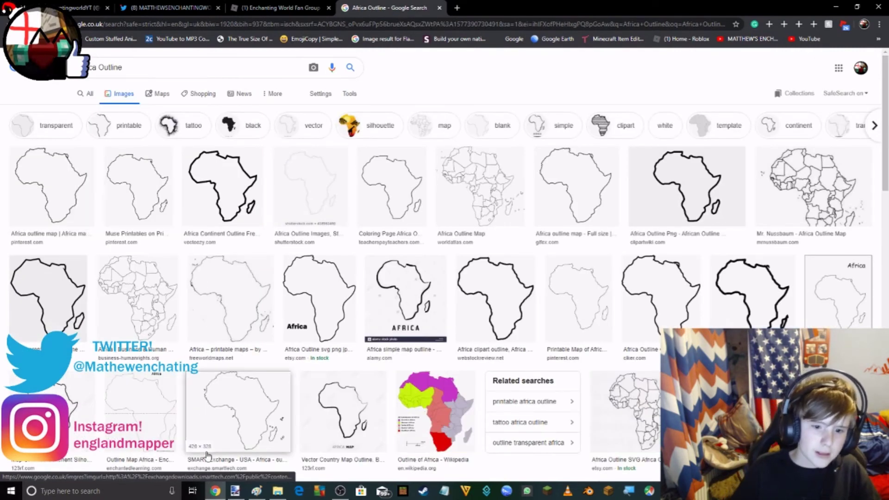
Step: Copy the Printable Map of Africa image instead and return to paint.net
left_click(112, 131)
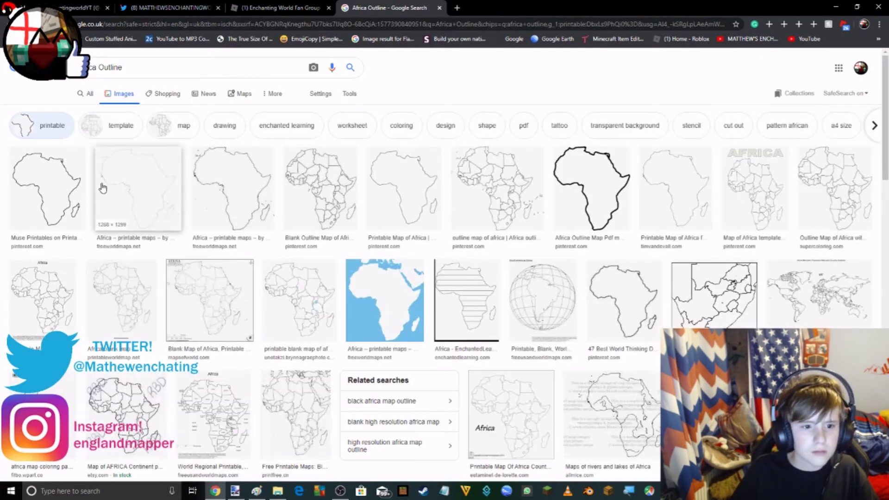
left_click(53, 123)
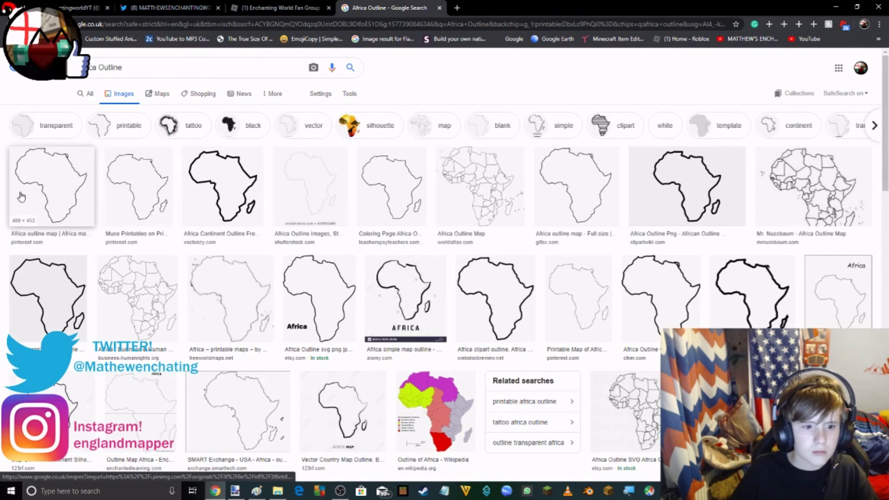
right_click(35, 195)
right_click(137, 183)
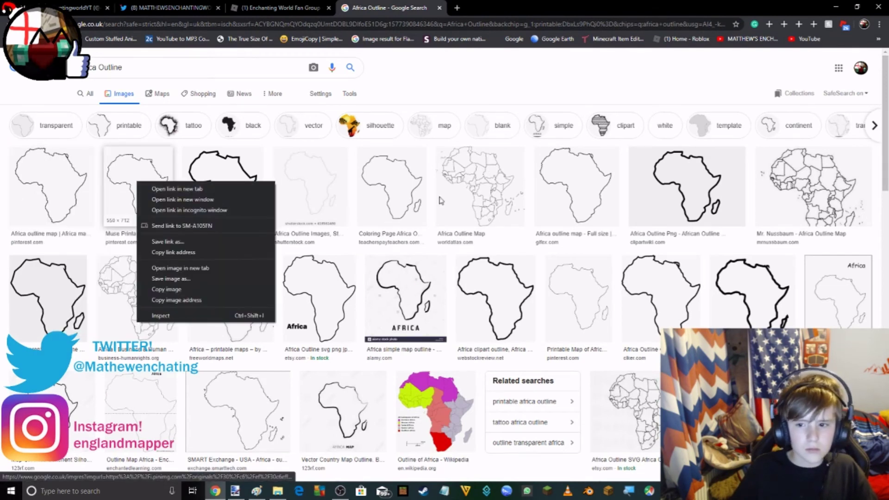
right_click(555, 311)
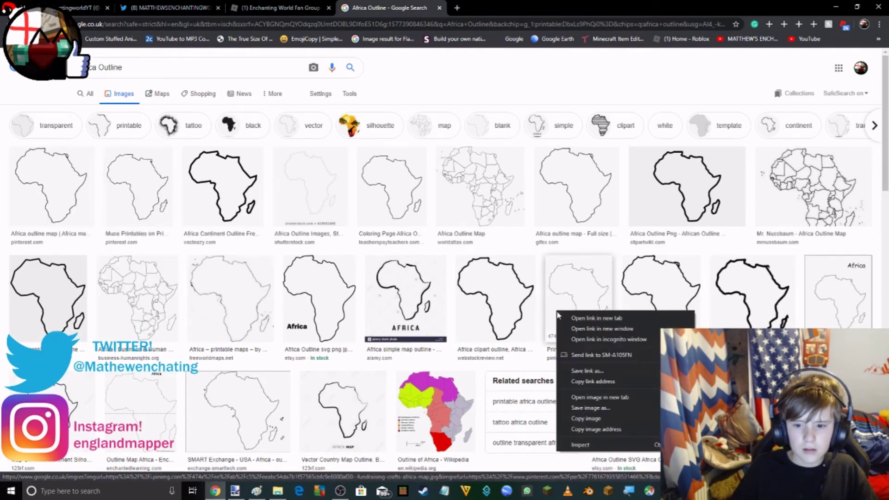
left_click(574, 418)
left_click(235, 491)
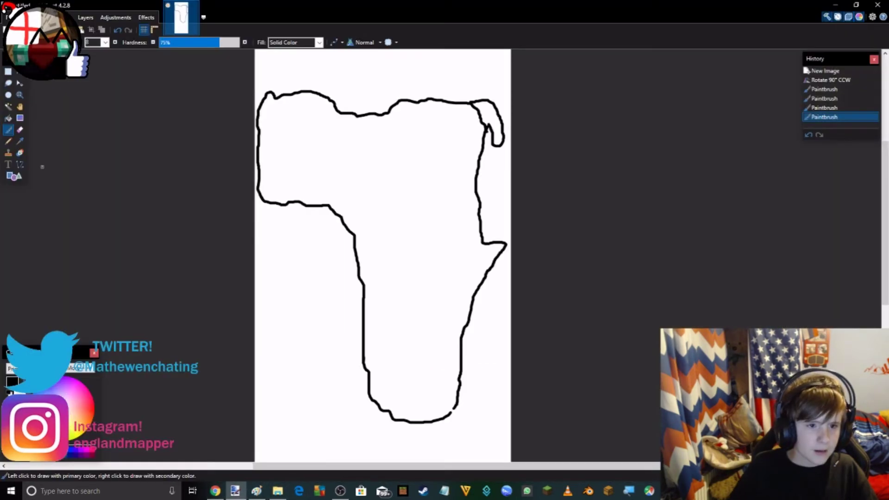
Step: Paste the Africa map, move it lower-left, stretch it taller and finalize it
left_click(82, 30)
left_click_drag(325, 145, 302, 410)
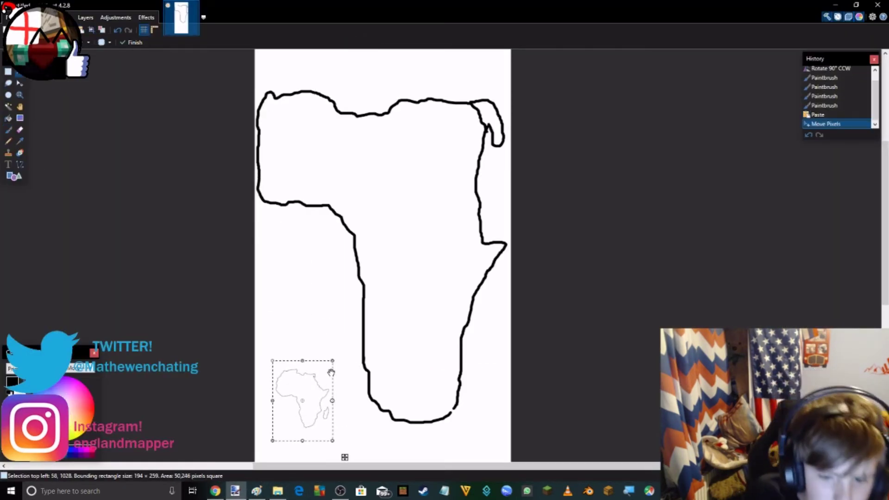
left_click_drag(303, 362, 303, 268)
left_click_drag(333, 354, 362, 373)
scroll(316, 359, "down", 2)
scroll(323, 303, "down", 6)
left_click_drag(318, 164, 335, 335)
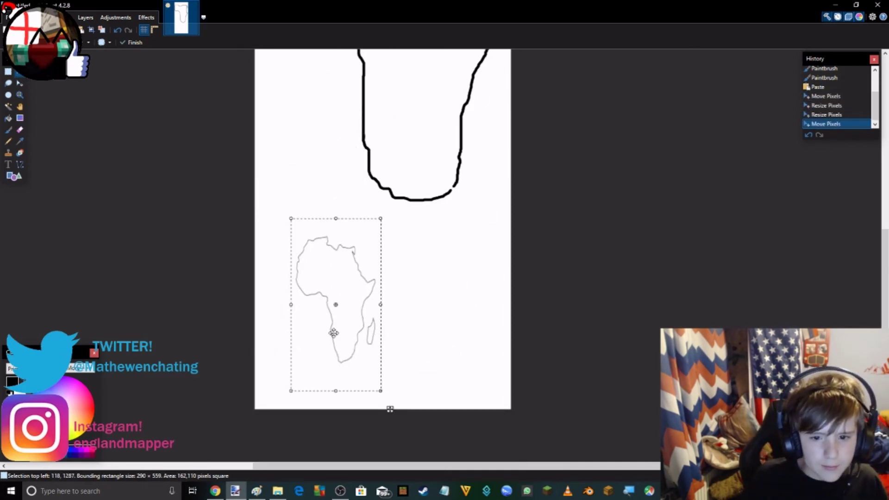
key("s")
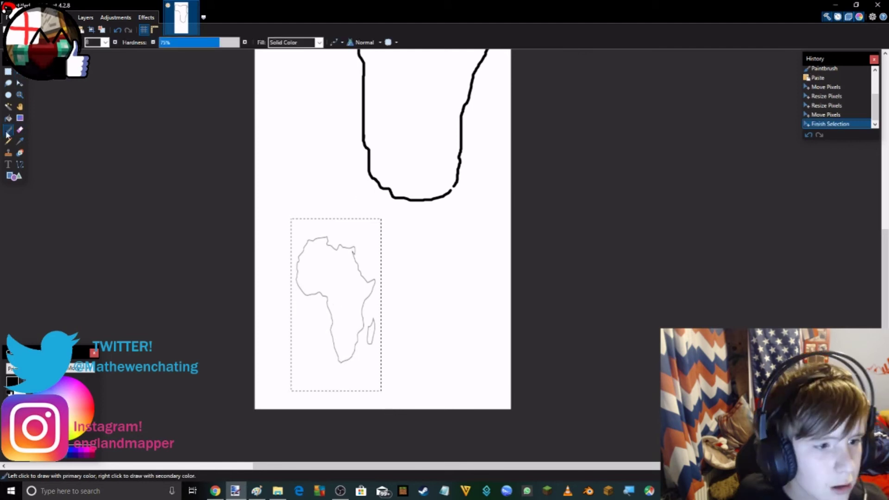
left_click(180, 152)
scroll(181, 204, "up", 2)
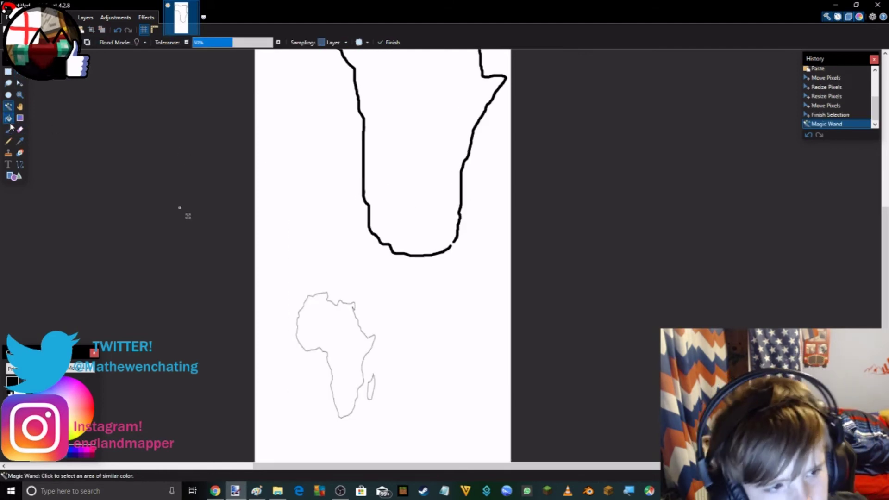
Step: With the Paintbrush, draw a small island off the big outline's southeast coast
key("b")
mouse_move(466, 229)
left_mouse_down()
mouse_move(486, 187)
mouse_move(473, 238)
mouse_move(448, 247)
left_mouse_up()
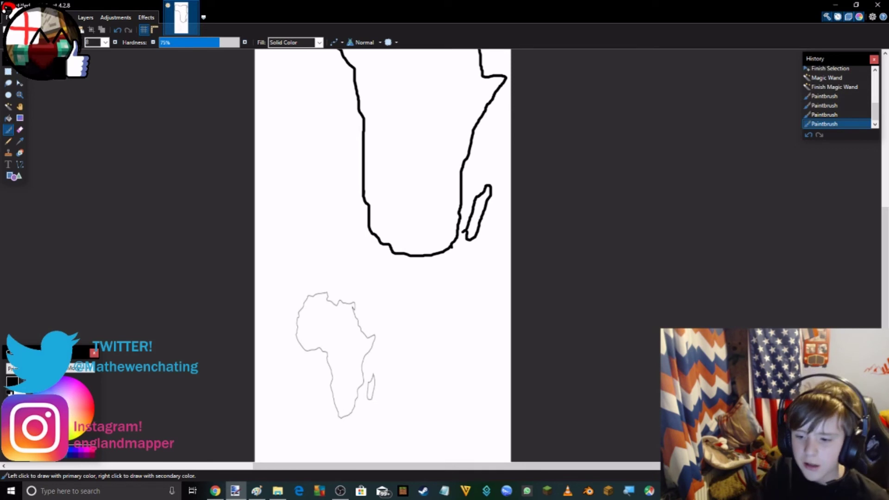
scroll(382, 254, "up", 2)
scroll(460, 367, "down", 3)
scroll(381, 274, "up", 3)
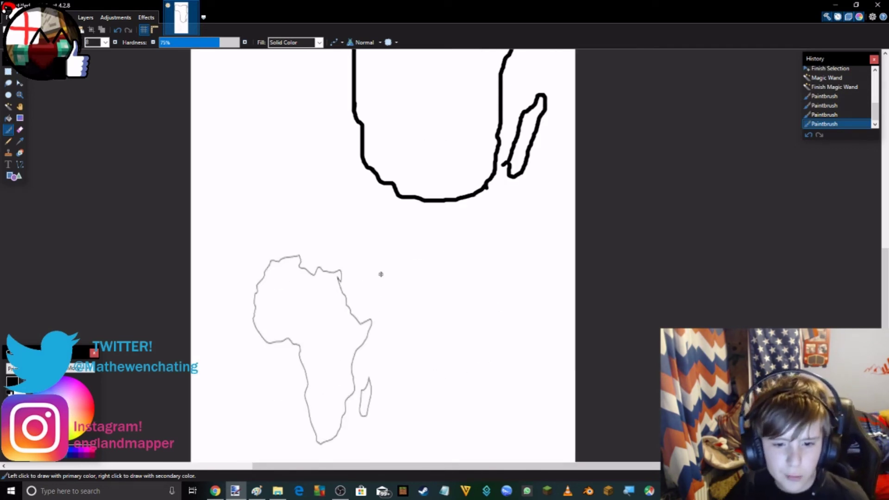
scroll(381, 274, "down", 2)
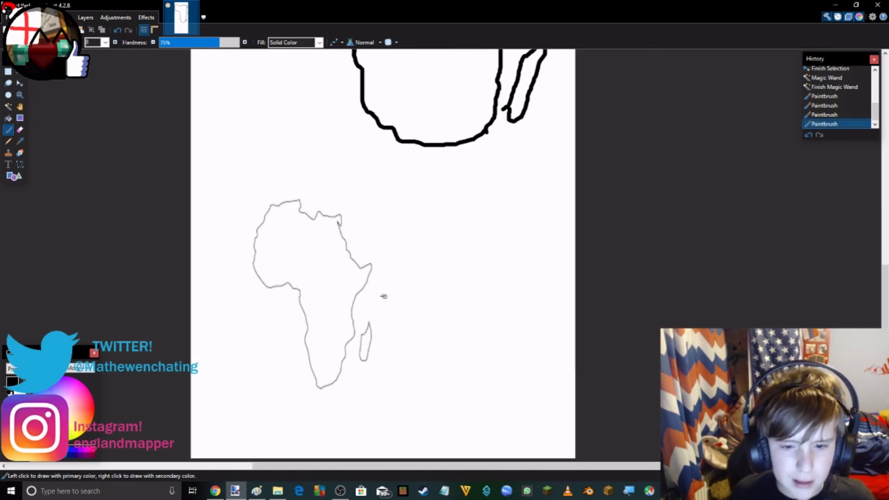
scroll(361, 246, "up", 3)
scroll(361, 246, "down", 3)
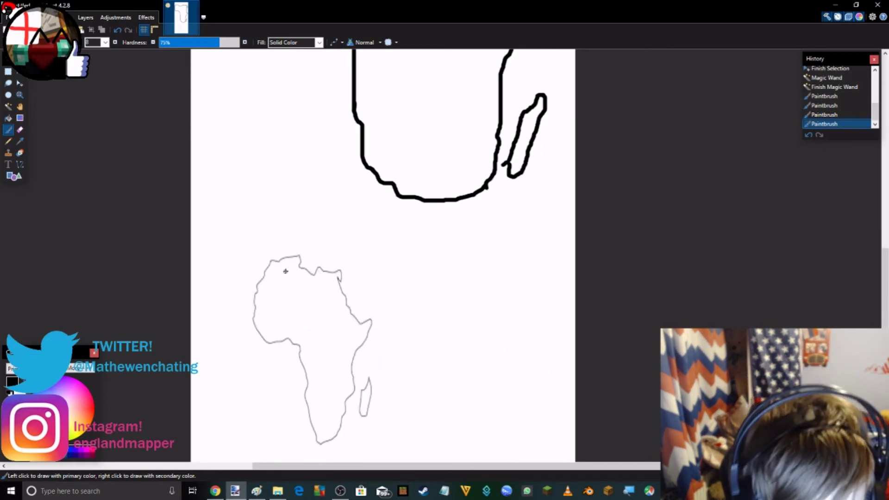
scroll(302, 257, "up", 10)
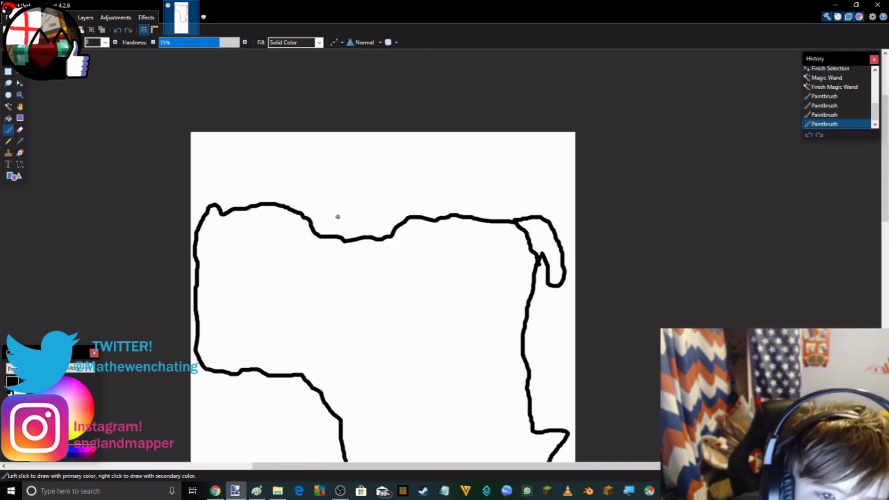
scroll(338, 217, "down", 8)
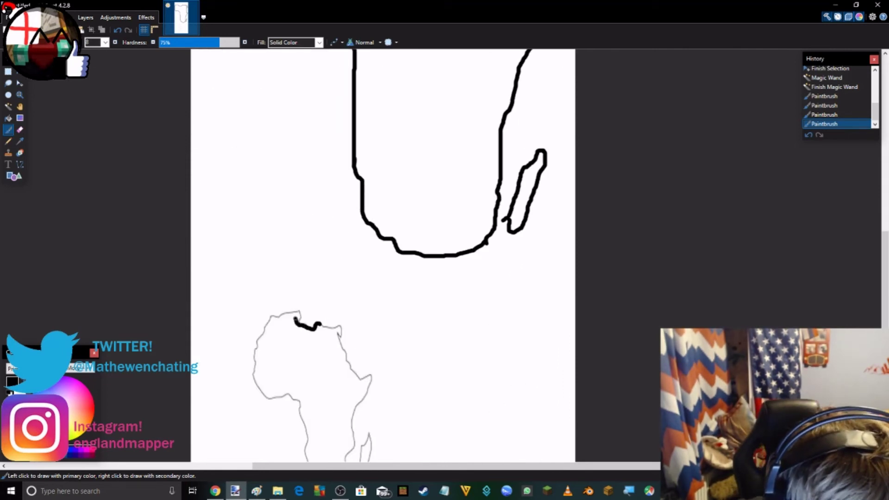
Step: Trace Africa's west, east and northeast coastline in black, redoing one west-coast stroke
mouse_move(282, 314)
left_mouse_down()
mouse_move(262, 320)
mouse_move(252, 374)
mouse_move(258, 396)
mouse_move(299, 402)
mouse_move(308, 456)
mouse_move(307, 447)
left_mouse_up()
scroll(282, 270, "up", 5)
scroll(287, 251, "down", 3)
scroll(288, 251, "down", 3)
scroll(307, 452, "down", 3)
key("ctrl+z")
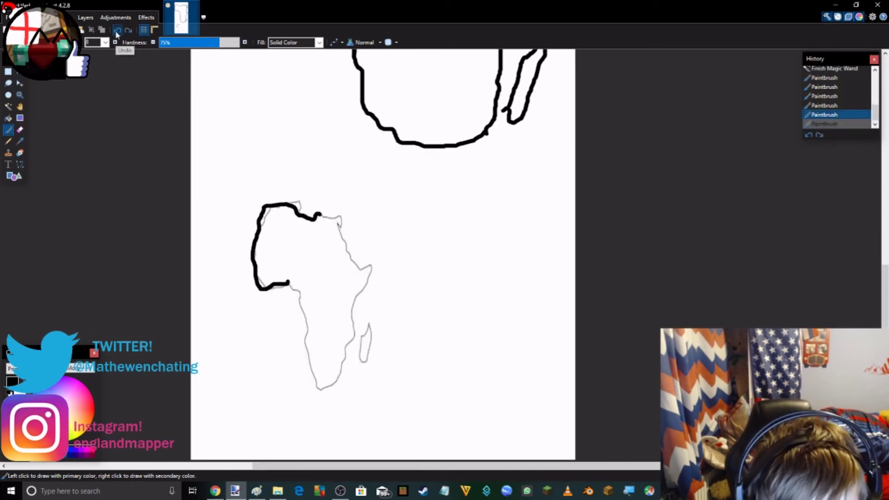
mouse_move(288, 282)
left_mouse_down()
mouse_move(301, 359)
mouse_move(318, 388)
mouse_move(341, 376)
mouse_move(346, 346)
left_mouse_up()
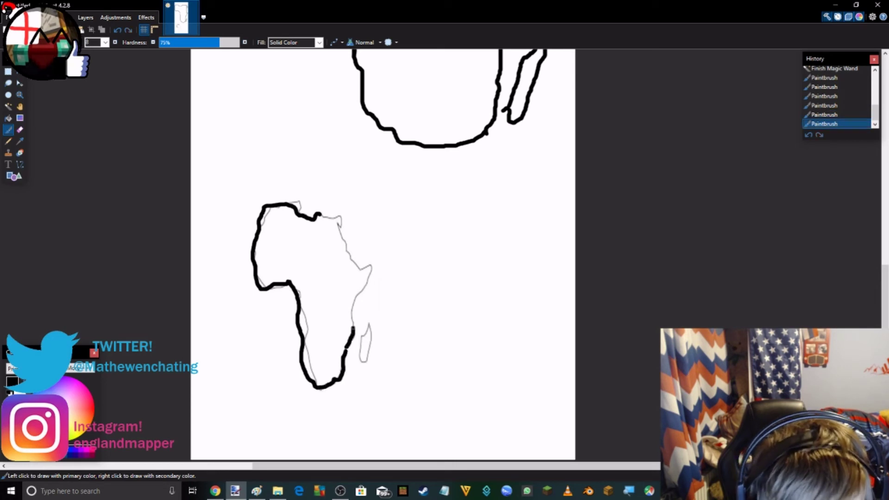
mouse_move(354, 315)
left_mouse_down()
mouse_move(384, 270)
mouse_move(349, 271)
mouse_move(337, 215)
mouse_move(316, 214)
left_mouse_up()
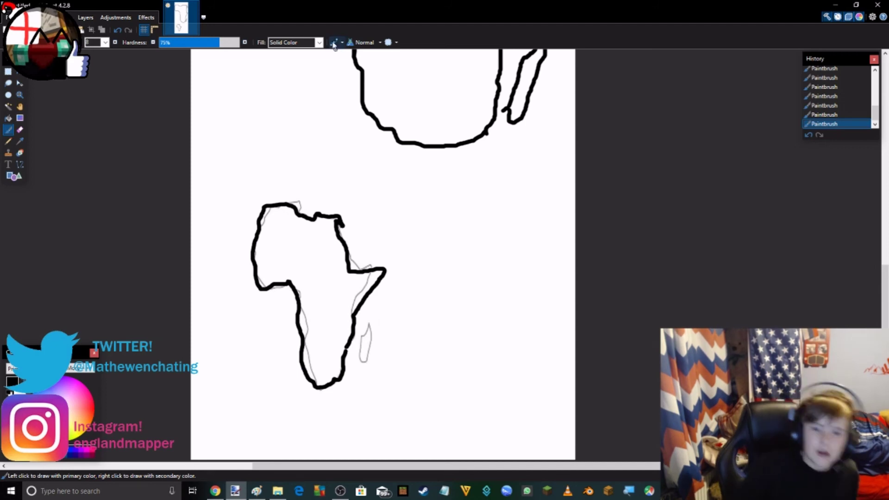
mouse_move(332, 220)
left_mouse_down()
mouse_move(351, 214)
mouse_move(348, 235)
mouse_move(341, 228)
left_mouse_up()
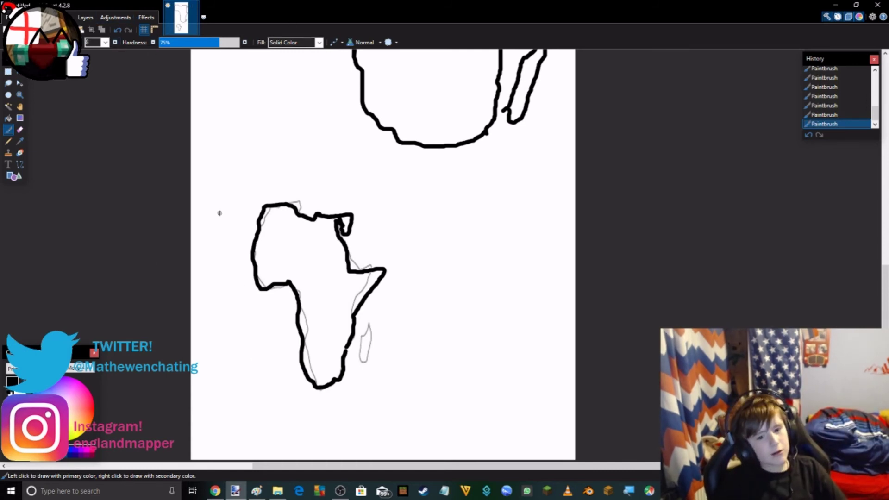
Step: Undo the Africa tracing and the map placement back to the blank canvas
left_click(118, 30)
left_click(118, 30)
left_click(118, 31)
left_click(118, 31)
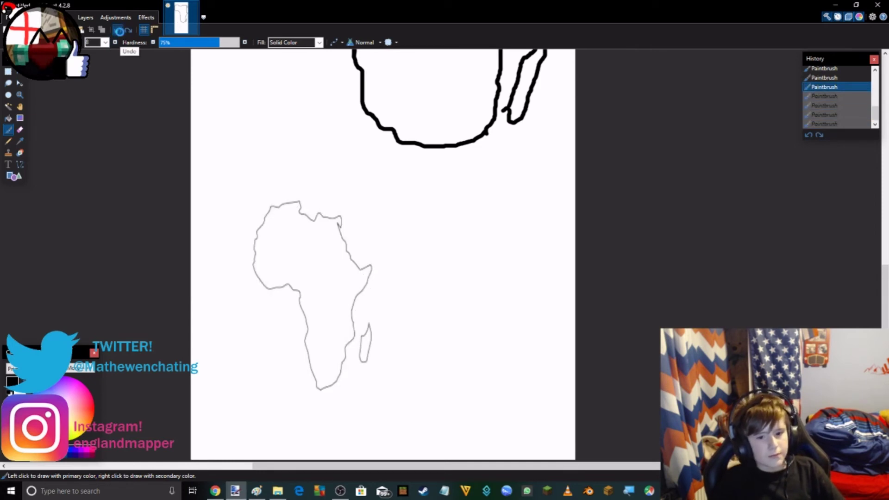
left_click(119, 30)
left_click(119, 31)
left_click(119, 31)
left_click(119, 31)
left_click(119, 30)
left_click(119, 30)
left_click(119, 31)
left_click(119, 31)
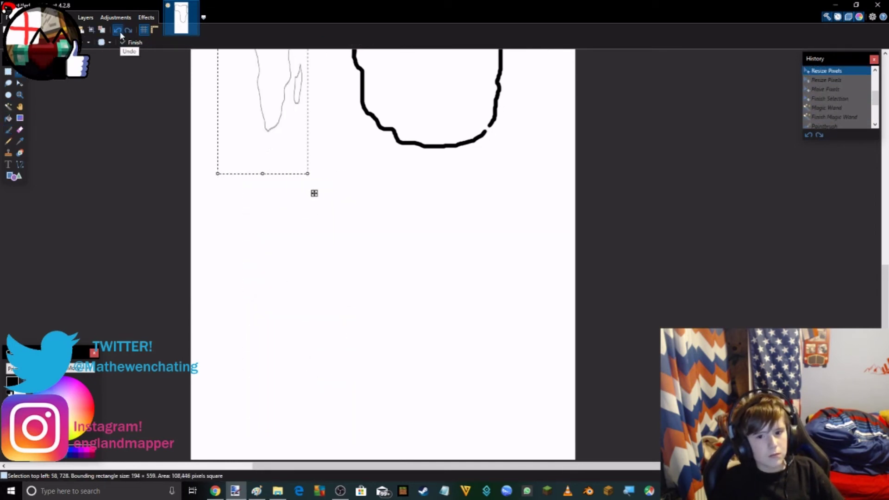
left_click(119, 31)
left_click(119, 31)
left_click(119, 31)
left_click(119, 31)
left_click(119, 31)
left_click(119, 30)
left_click(119, 30)
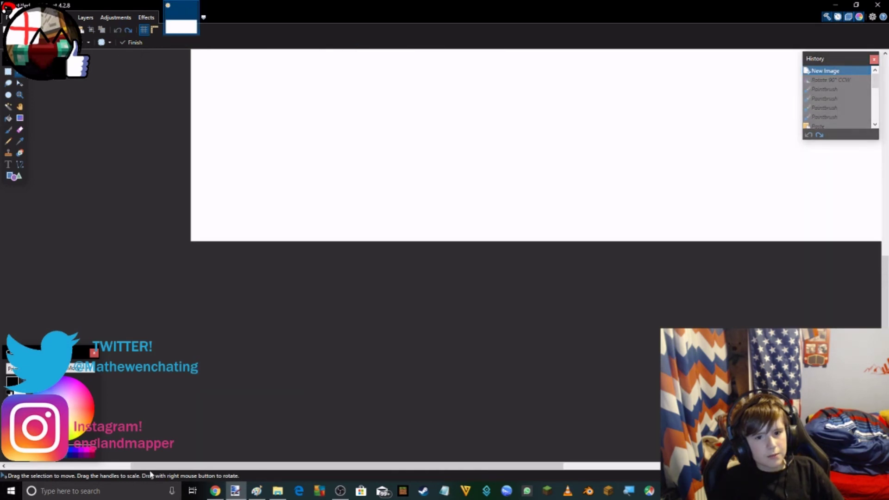
Step: Glance at the Africa outline results, then return to paint.net and zoom out
left_click(215, 490)
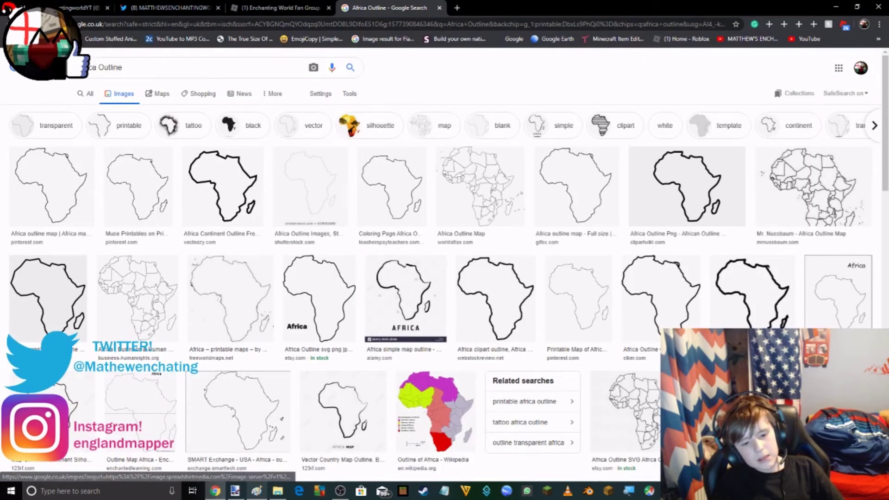
left_click(235, 491)
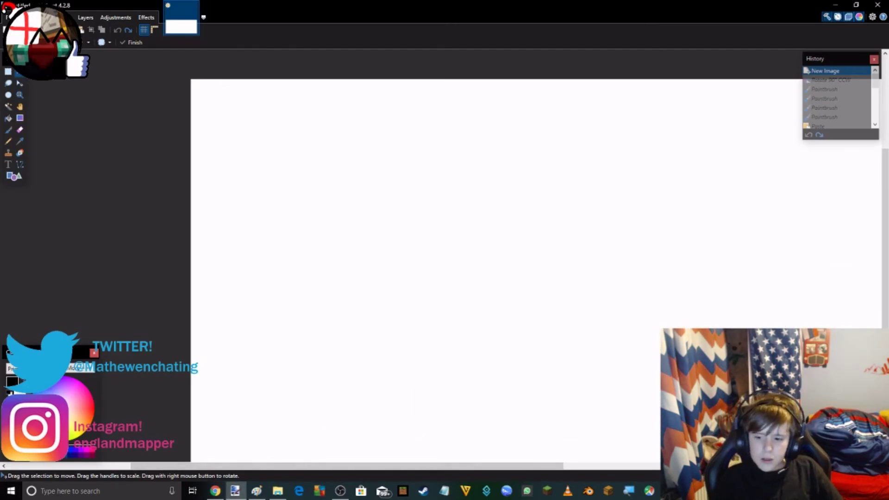
key("ctrl+minus")
key("ctrl+minus")
Step: Zoom the canvas in and back out, and settle on the Paintbrush tool
left_click_drag(556, 466, 601, 472)
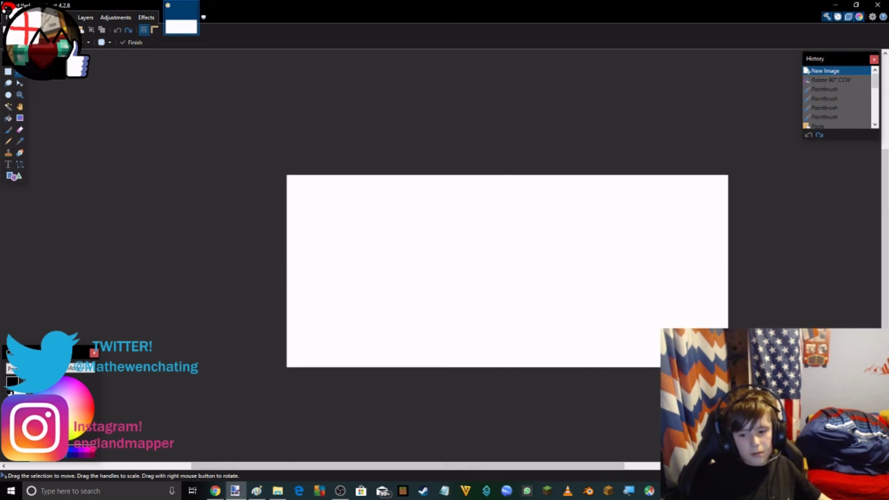
key("ctrl+plus")
key("ctrl+plus")
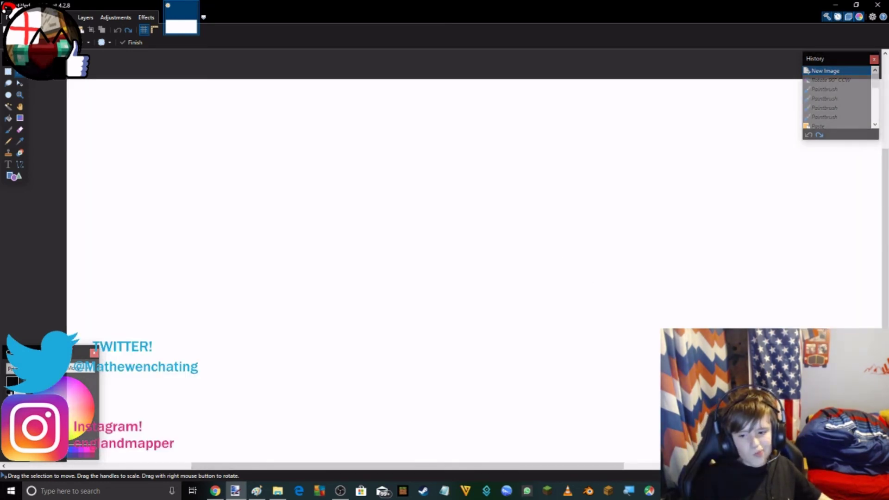
key("ctrl+minus")
left_click(7, 130)
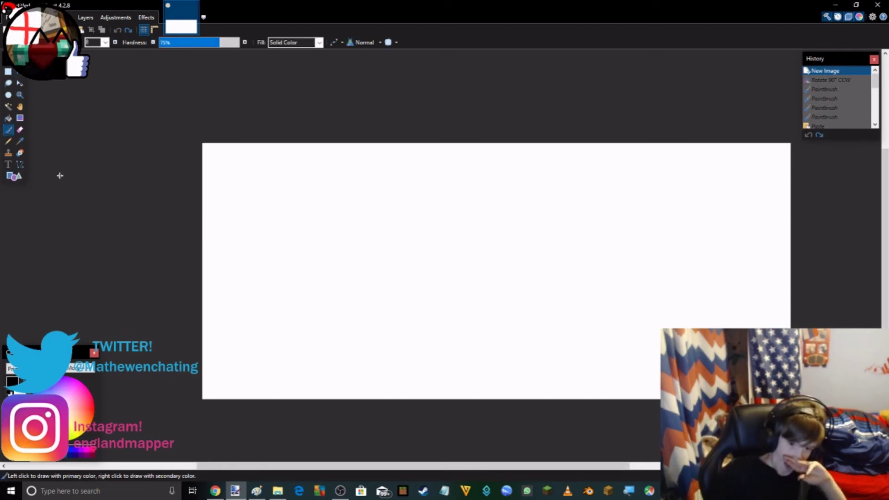
left_click(19, 164)
left_click(7, 164)
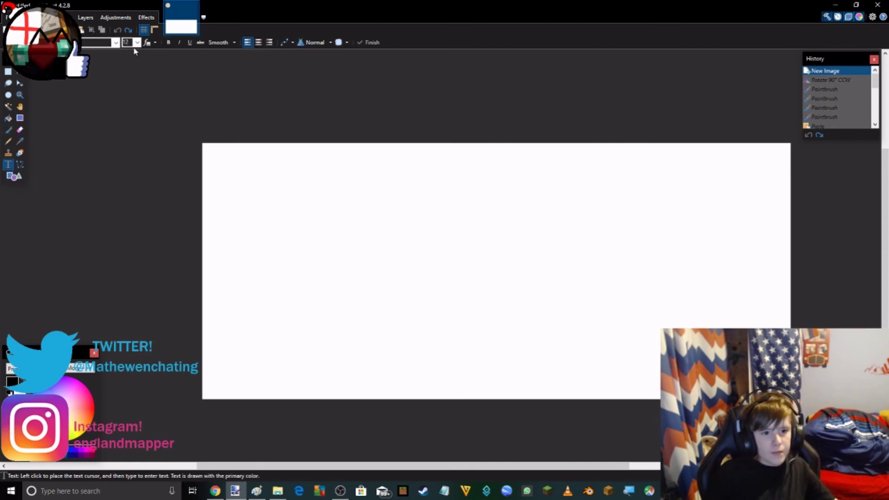
left_click(8, 129)
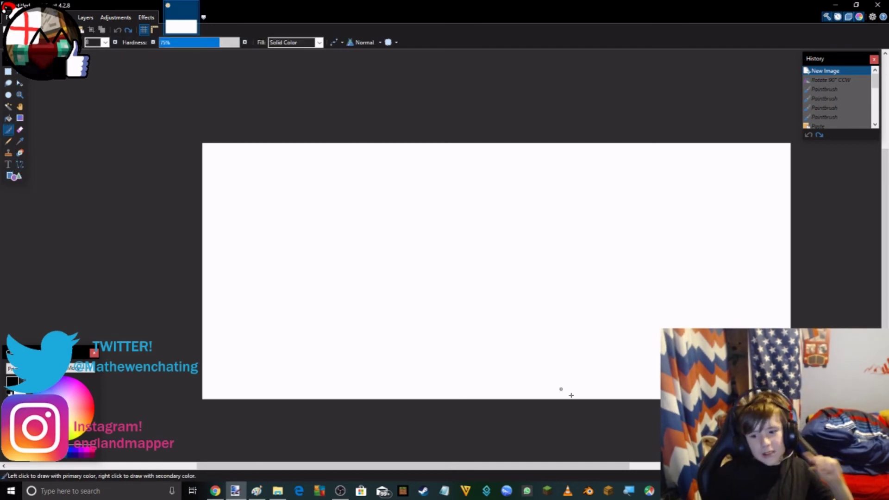
Step: Check the clock, then draw a black hook-shaped outline on the canvas
left_click(853, 491)
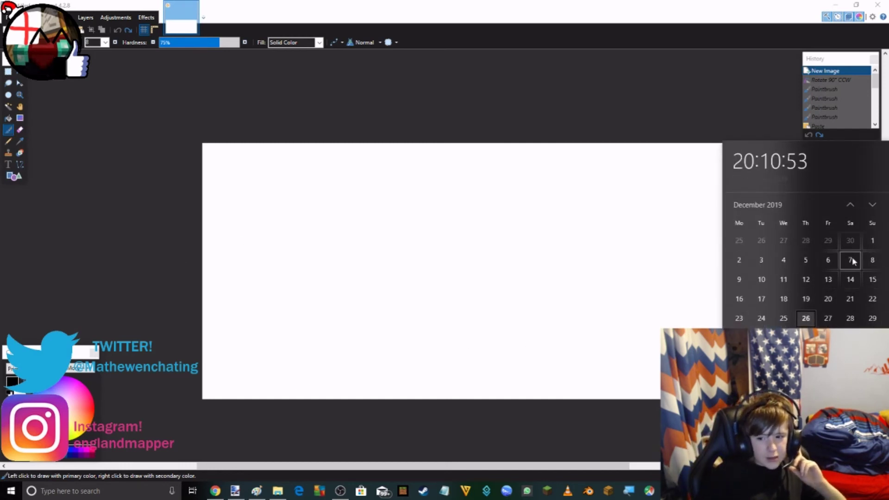
left_click(362, 371)
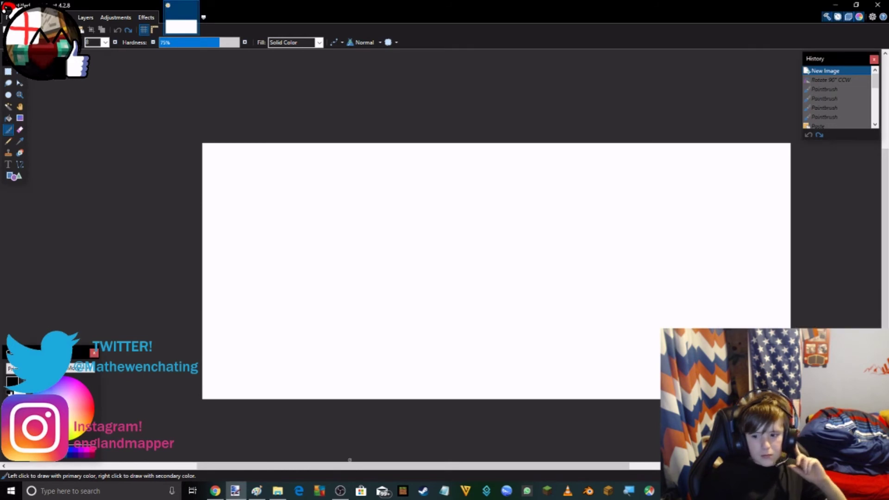
scroll(357, 337, "up", 2)
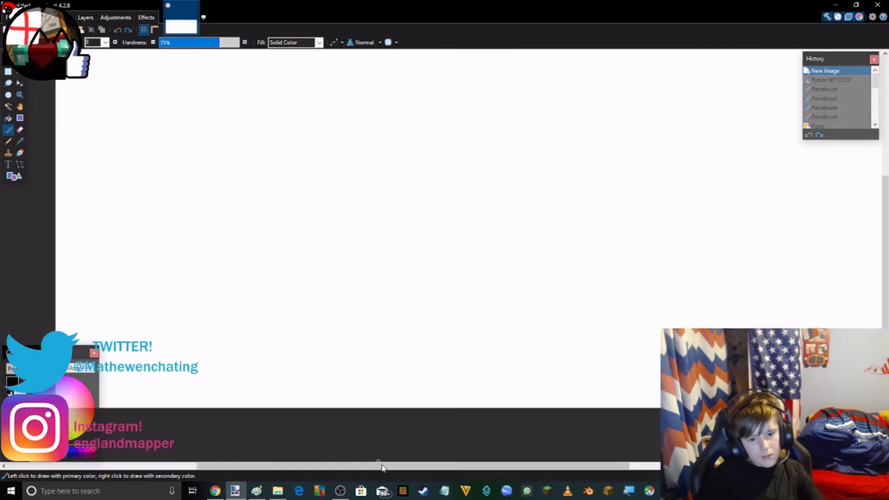
left_click_drag(381, 465, 434, 462)
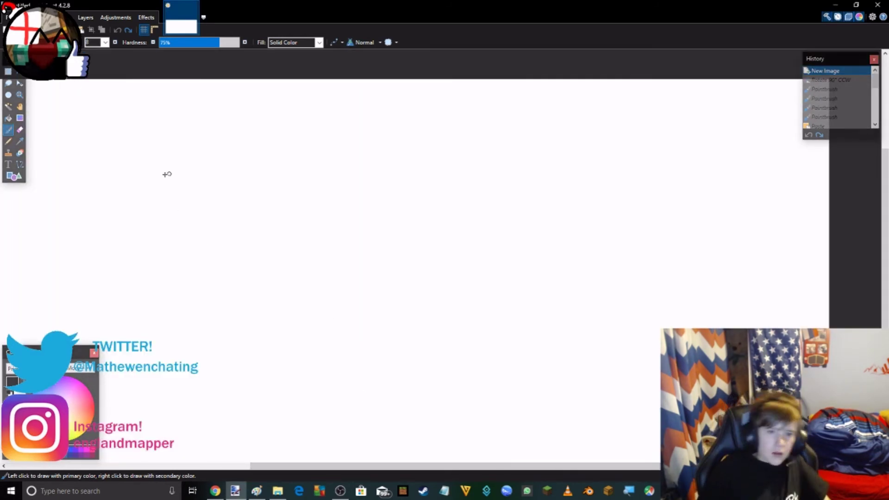
mouse_move(162, 171)
left_mouse_down()
mouse_move(222, 187)
mouse_move(337, 171)
mouse_move(345, 200)
mouse_move(266, 369)
mouse_move(176, 438)
mouse_move(185, 400)
mouse_move(234, 359)
mouse_move(316, 224)
mouse_move(194, 245)
mouse_move(188, 235)
left_mouse_up()
Step: Redraw the hook as a closed outline, trying and undoing two dividing lines
left_click(117, 30)
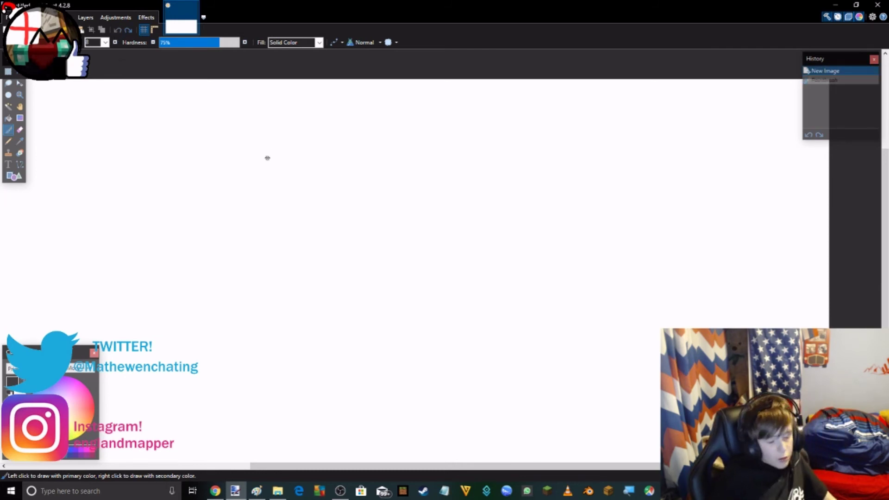
mouse_move(256, 133)
left_mouse_down()
mouse_move(481, 134)
mouse_move(460, 265)
mouse_move(436, 338)
mouse_move(390, 402)
mouse_move(340, 434)
mouse_move(301, 443)
mouse_move(298, 403)
mouse_move(374, 325)
mouse_move(418, 210)
mouse_move(258, 213)
mouse_move(237, 202)
mouse_move(228, 149)
mouse_move(234, 125)
mouse_move(257, 134)
left_mouse_up()
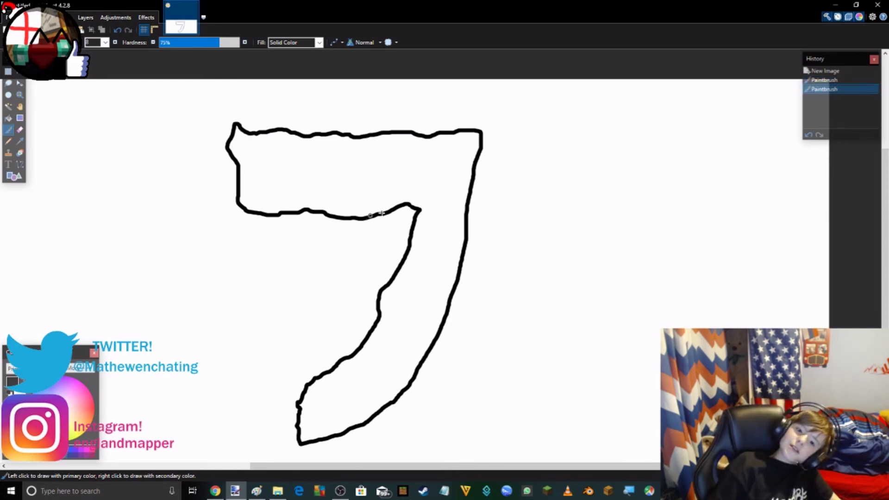
mouse_move(419, 208)
left_mouse_down()
mouse_move(421, 150)
mouse_move(430, 134)
left_mouse_up()
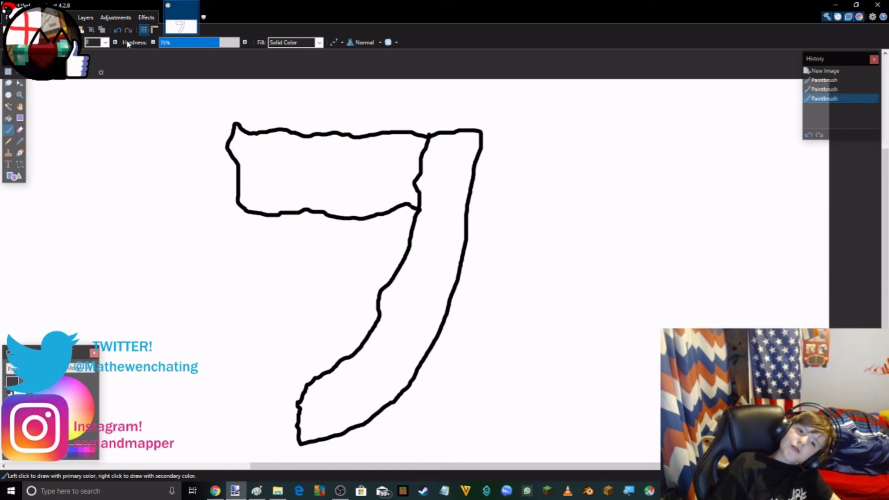
left_click(117, 29)
mouse_move(363, 217)
left_mouse_down()
mouse_move(371, 180)
mouse_move(353, 144)
left_mouse_up()
left_click(118, 30)
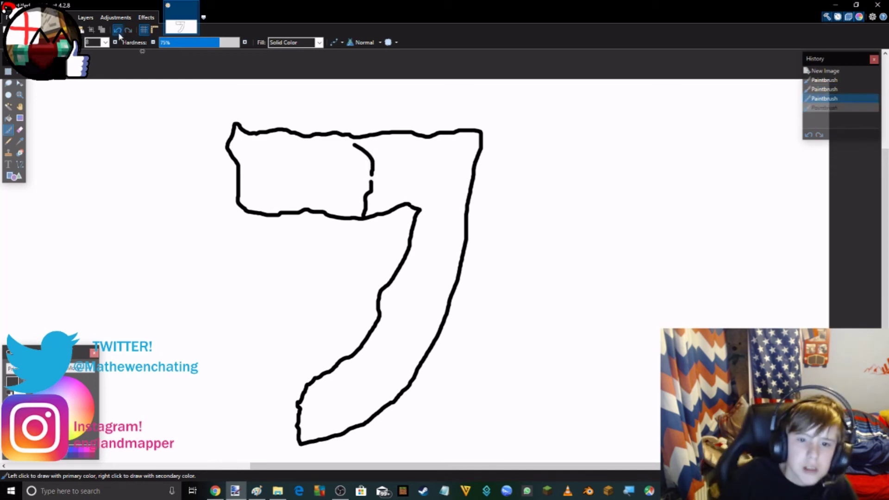
left_click(117, 30)
Step: Dot a dividing line down across the hook's upper arm to the lower outline
left_click(358, 144)
left_click(360, 151)
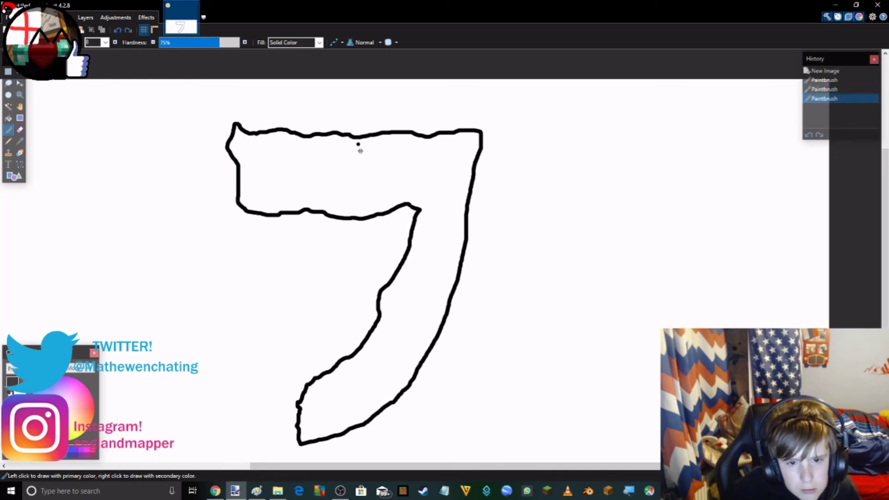
left_click(363, 154)
left_click(364, 168)
left_click(366, 175)
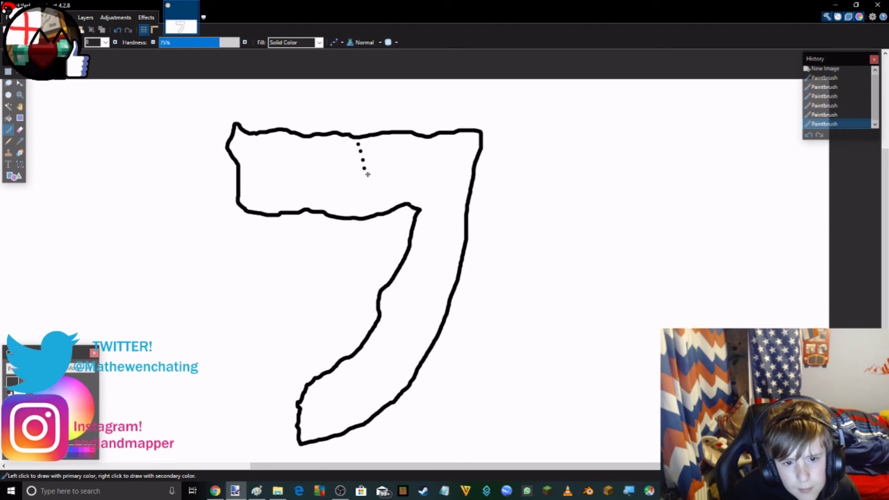
left_click(368, 182)
left_click(368, 187)
left_click(367, 197)
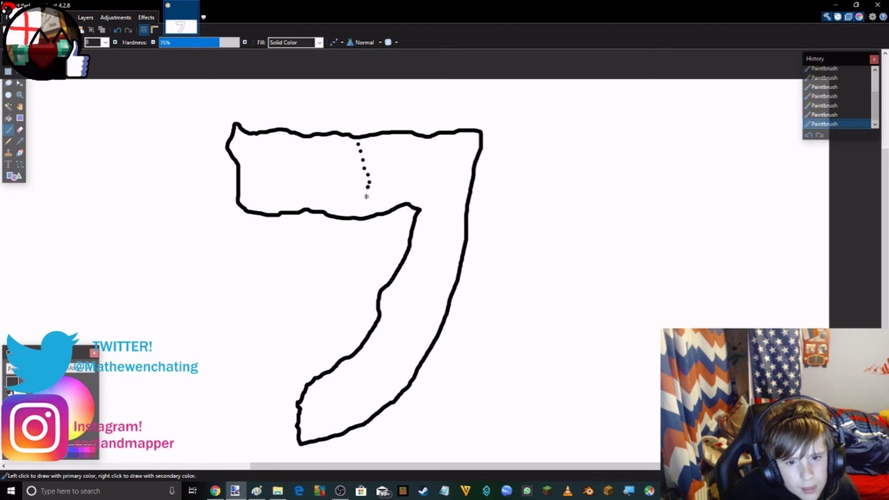
left_click(371, 204)
left_click(369, 211)
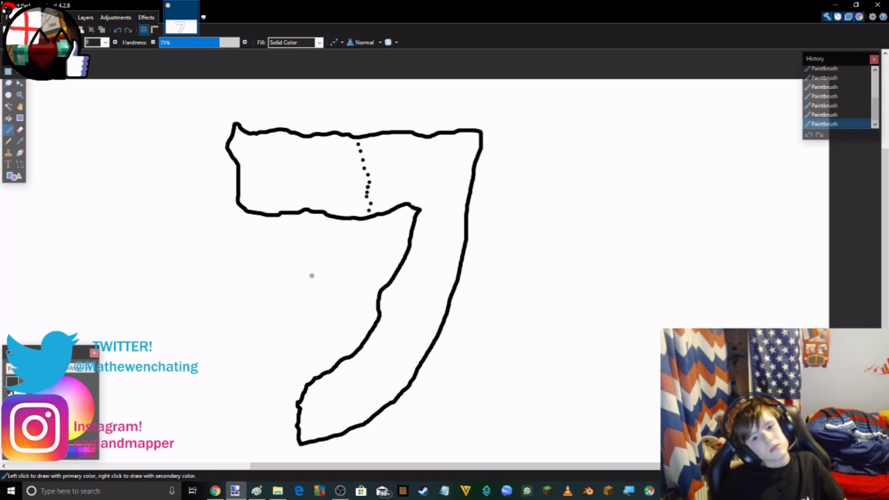
Step: Choose the Text tool with font size 24
left_click(8, 165)
left_click(137, 42)
left_click(179, 147)
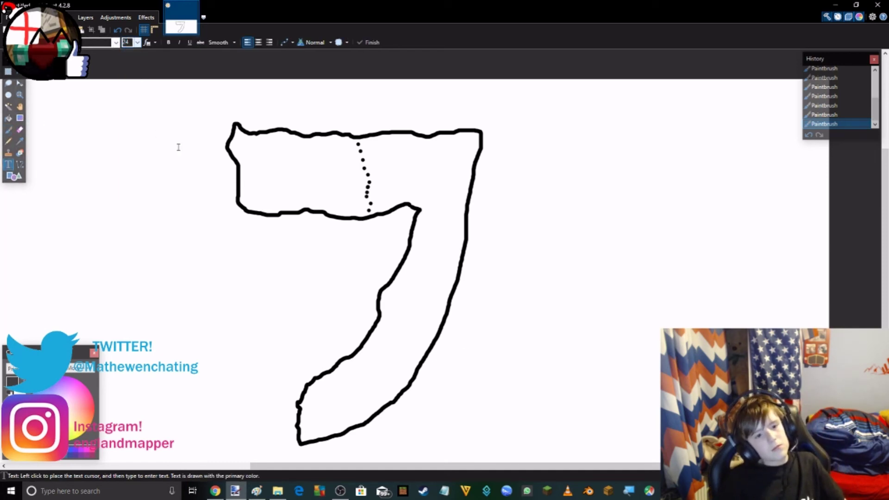
Step: Label the left part 'Somliland', fixing its spelling, and the right part 'Somolia'
left_click(255, 158)
type("So")
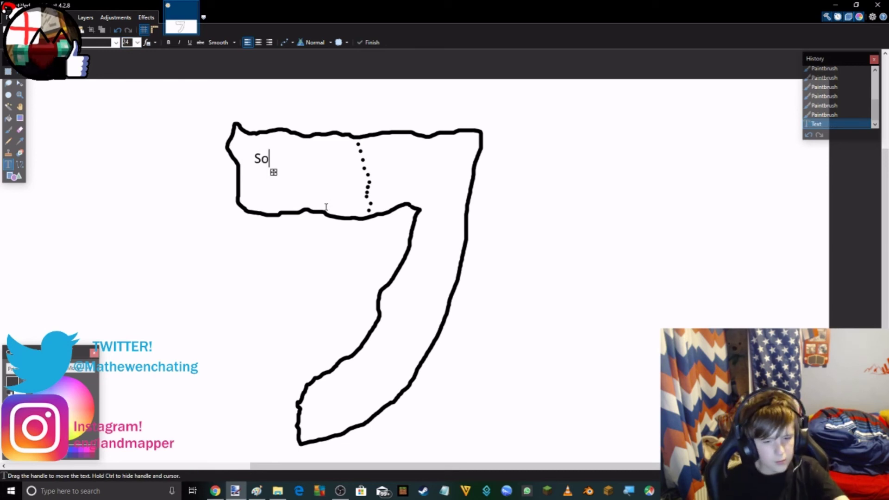
type("mliand")
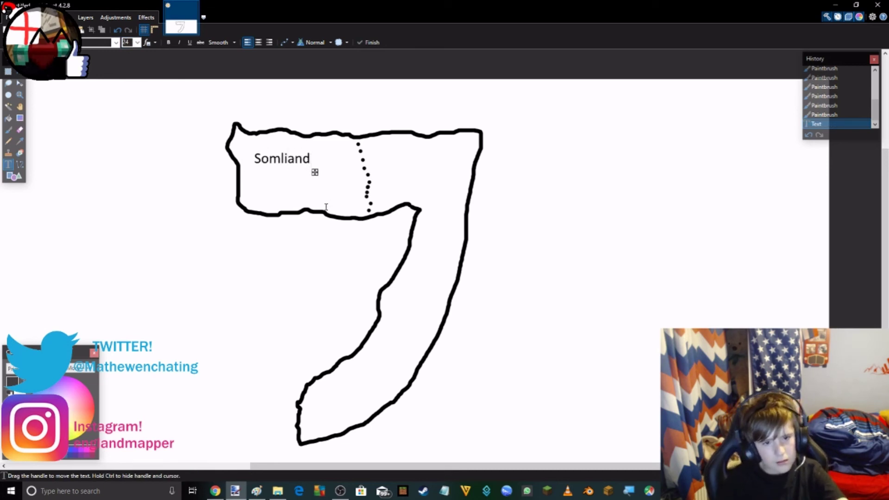
key("Left")
key("Left")
key("Left")
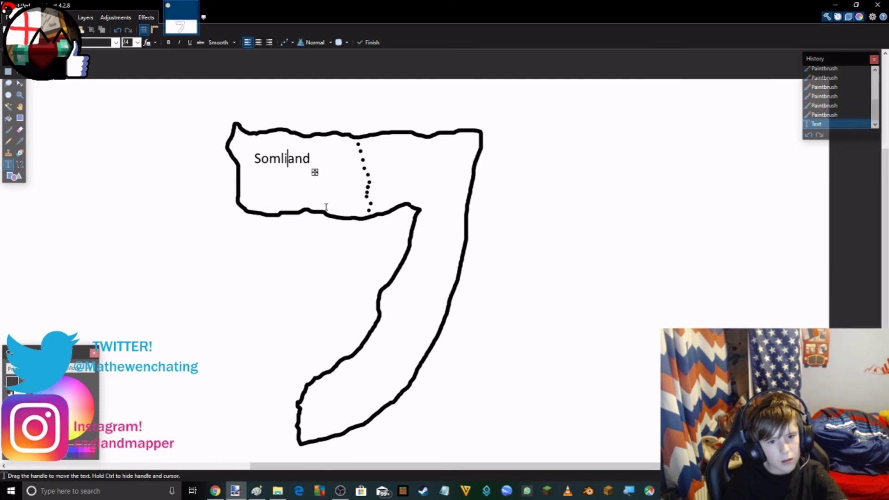
type("l")
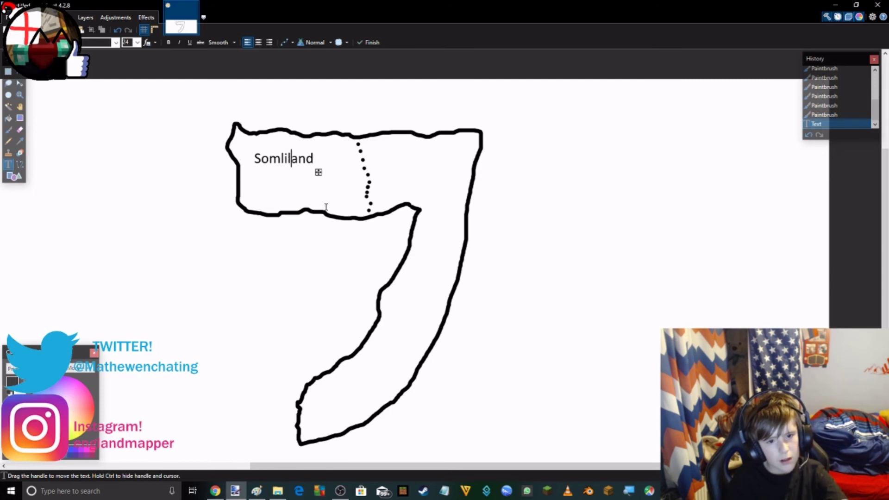
left_click(383, 157)
type("Somolia")
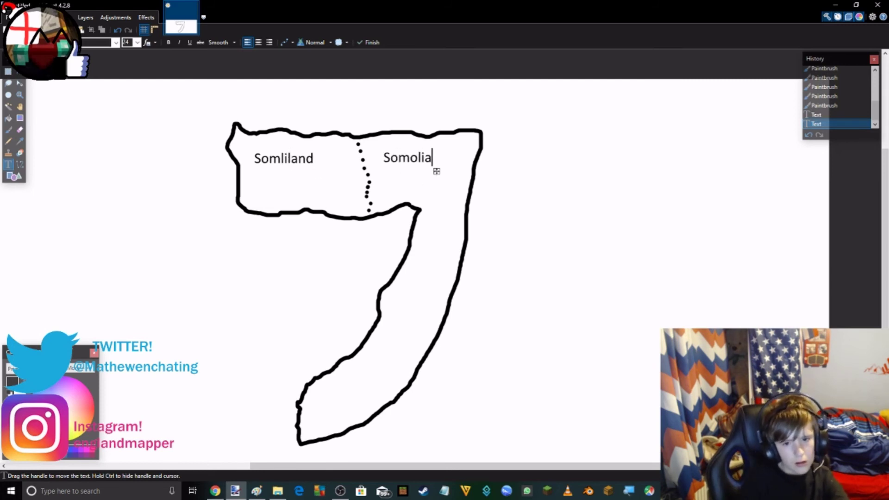
Step: Revert the image to its blank New Image state in the History panel
scroll(648, 139, "down", 2)
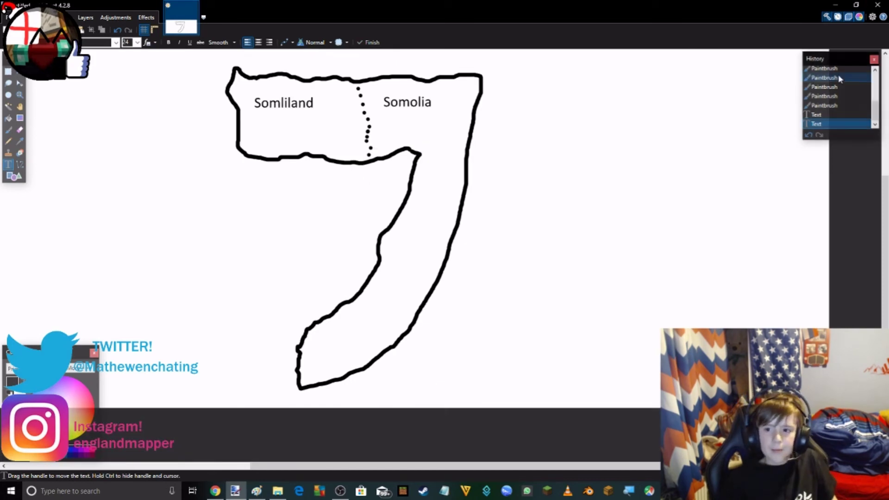
scroll(838, 76, "up", 3)
left_click(810, 71)
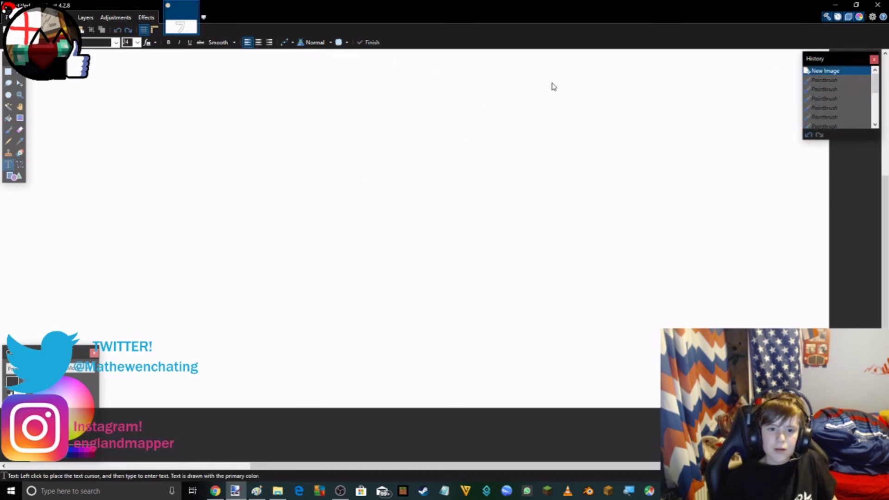
Step: Switch between the Paintbrush and Line/Curve tools, ending on the Paintbrush
left_click(9, 130)
scroll(283, 206, "down", 2)
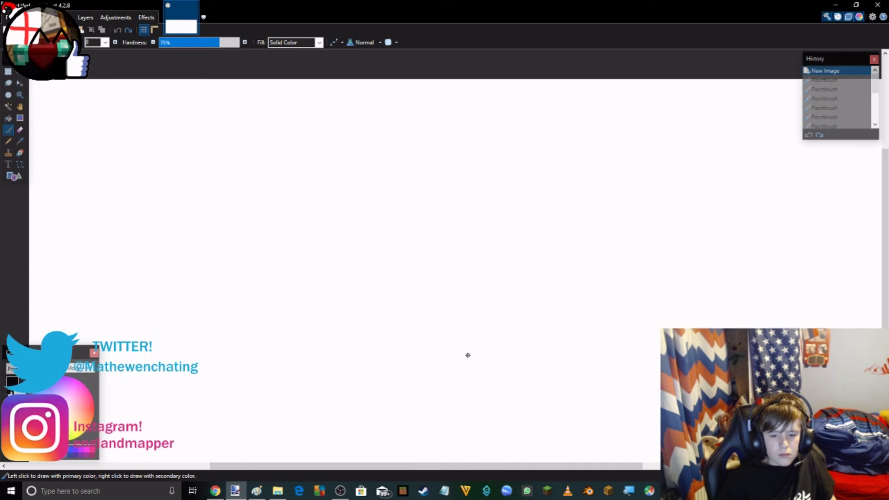
left_click_drag(400, 467, 410, 468)
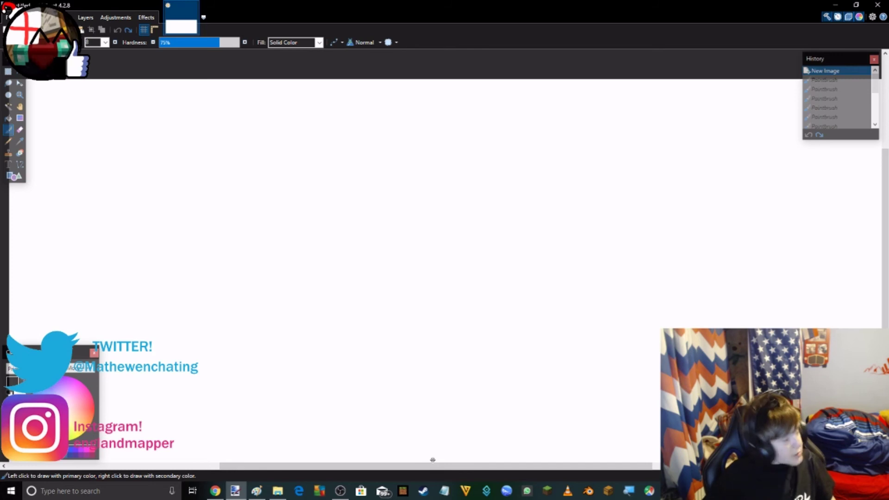
left_click(19, 165)
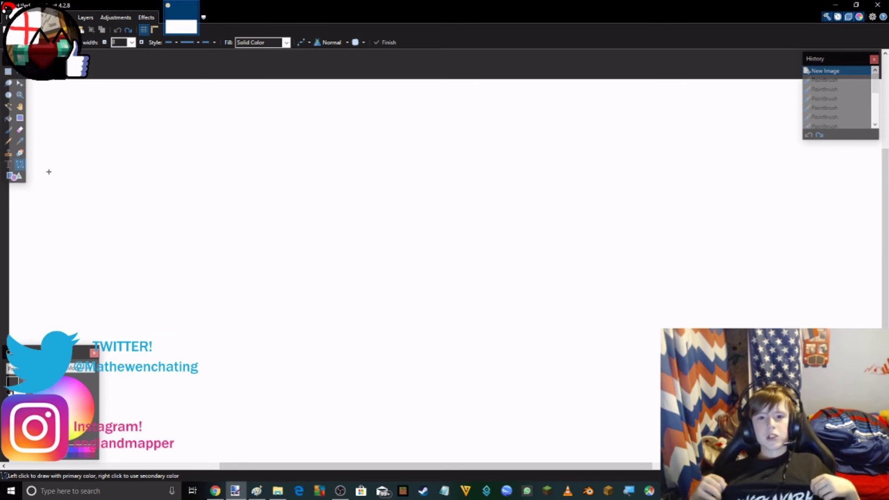
left_click(6, 130)
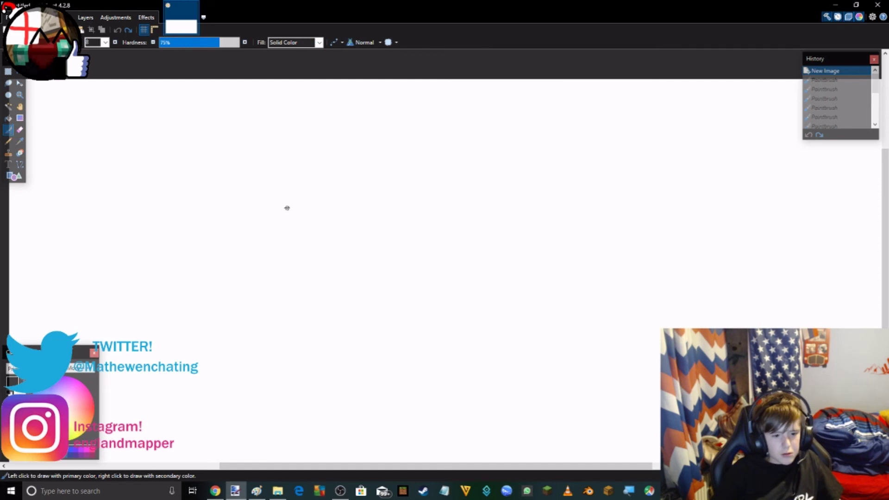
Step: Try horizontal and vertical straight lines with Line/Curve, then undo them all
left_click(20, 165)
mouse_move(256, 188)
left_mouse_down()
mouse_move(364, 188)
mouse_move(362, 290)
left_mouse_up()
key("Return")
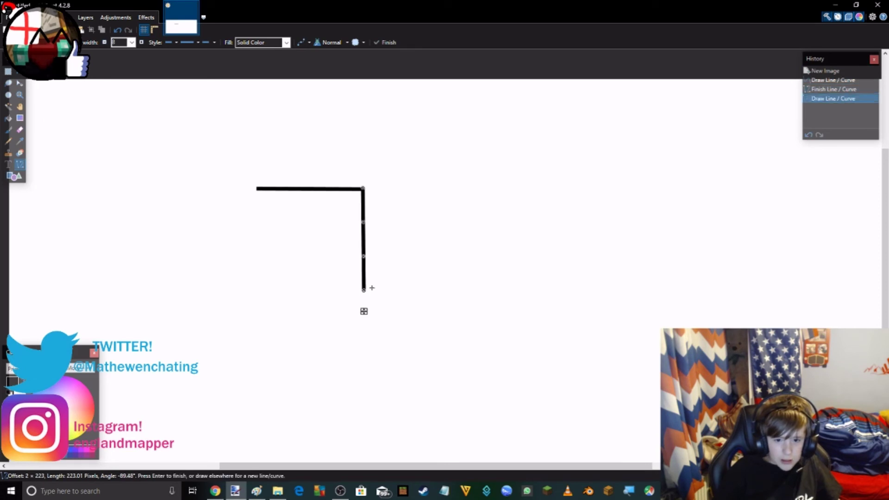
left_click(417, 267)
scroll(417, 266, "down", 3)
scroll(416, 265, "up", 3)
left_click(119, 33)
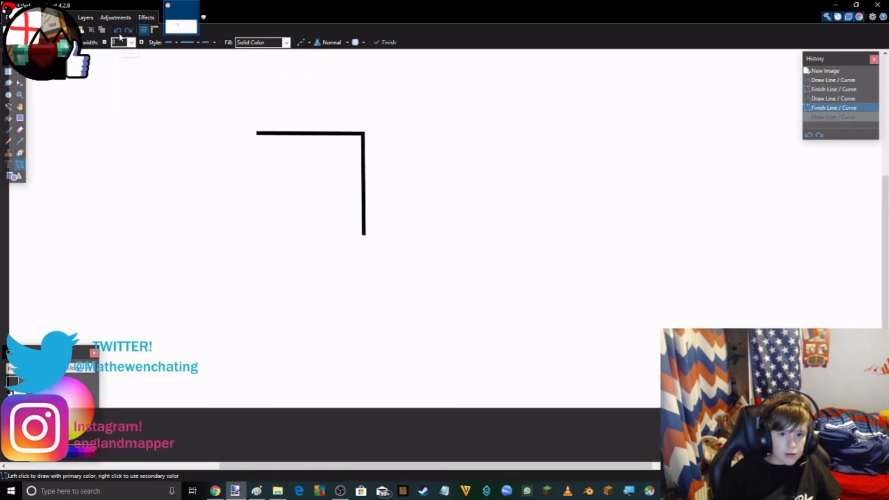
left_click(119, 33)
left_click(119, 34)
left_click(118, 33)
left_click(119, 33)
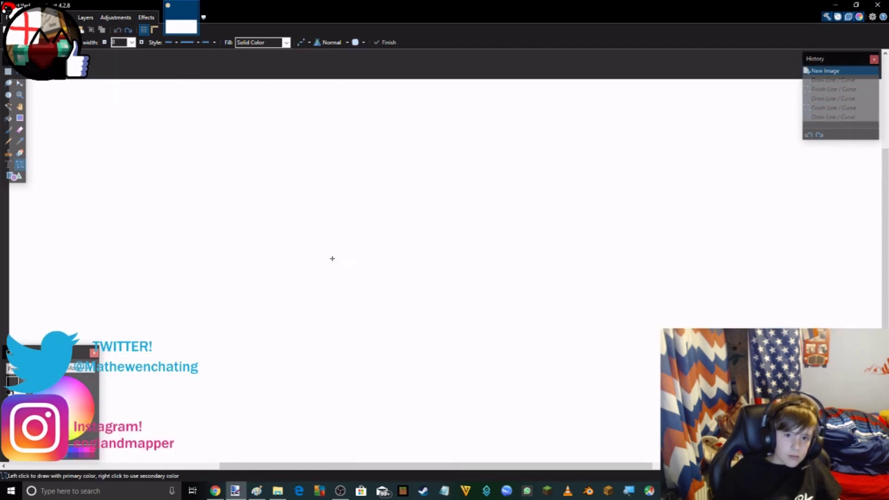
Step: Draw the straight top border line with Line/Curve
mouse_move(274, 131)
left_mouse_down()
mouse_move(400, 130)
mouse_move(401, 230)
left_mouse_up()
left_click(393, 102)
key("Return")
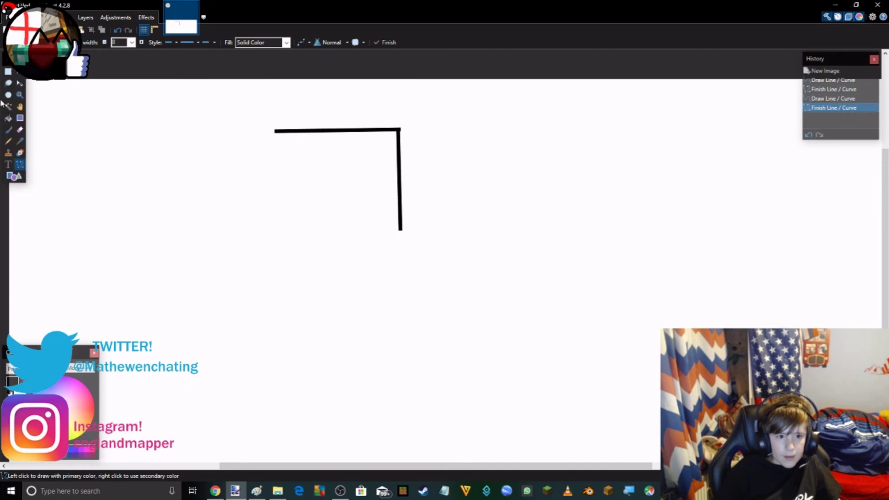
Step: Try freehand border strokes right and down from the corner, undoing each
left_click(9, 129)
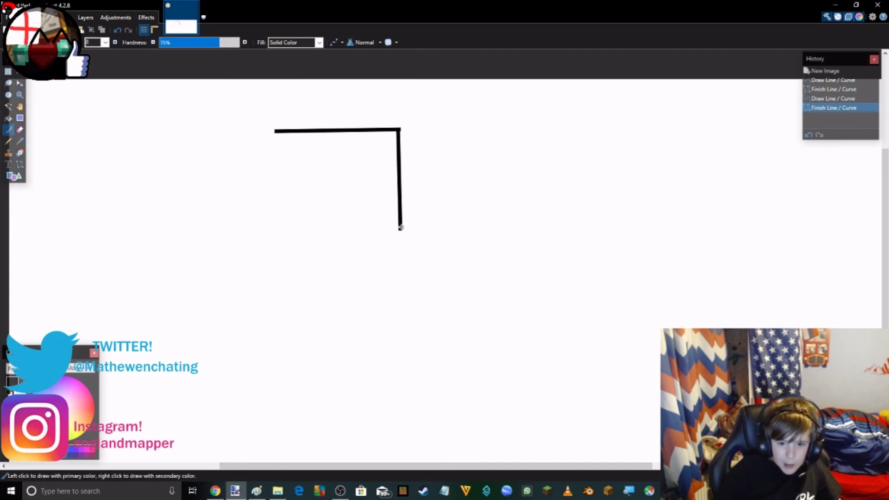
left_click_drag(401, 227, 514, 229)
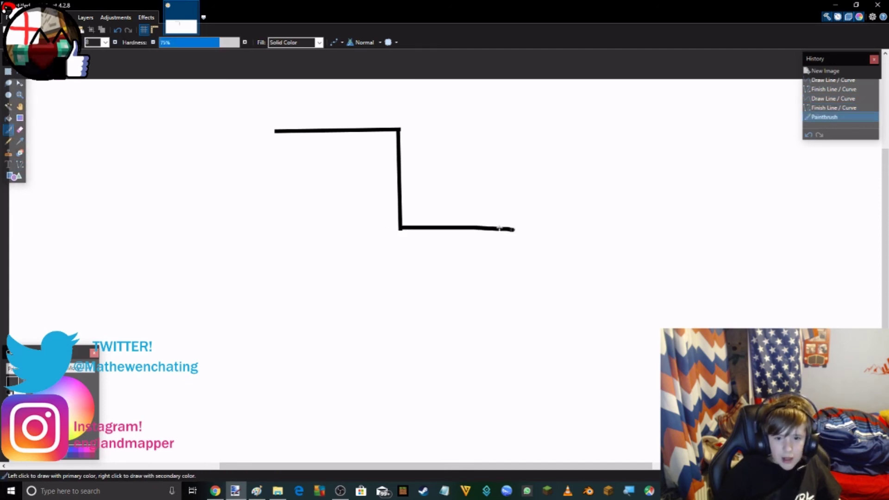
left_click(117, 31)
mouse_move(400, 227)
left_mouse_down()
mouse_move(552, 252)
mouse_move(547, 362)
mouse_move(532, 397)
left_mouse_up()
scroll(457, 258, "down", 3)
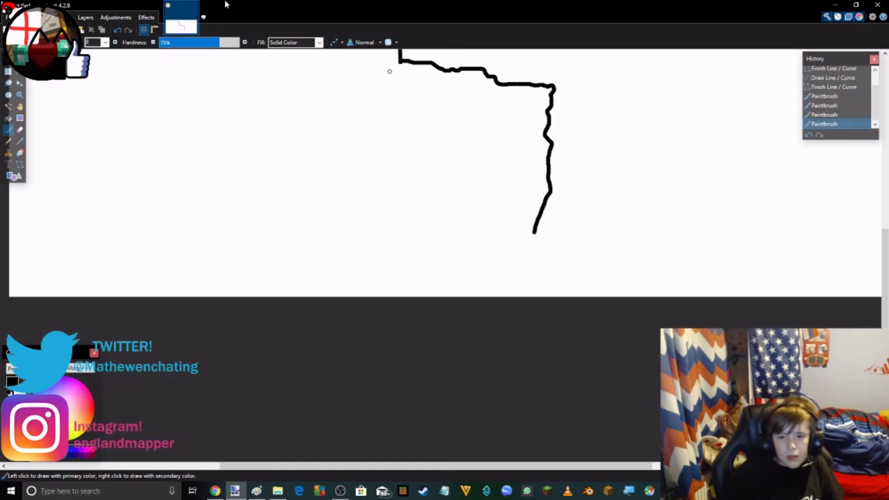
left_click(115, 29)
mouse_move(540, 84)
left_mouse_down()
mouse_move(539, 173)
mouse_move(480, 227)
mouse_move(479, 262)
mouse_move(491, 278)
mouse_move(483, 287)
mouse_move(452, 290)
mouse_move(380, 224)
mouse_move(355, 251)
mouse_move(334, 254)
mouse_move(328, 222)
mouse_move(311, 206)
mouse_move(234, 203)
mouse_move(218, 191)
left_mouse_up()
left_click(118, 30)
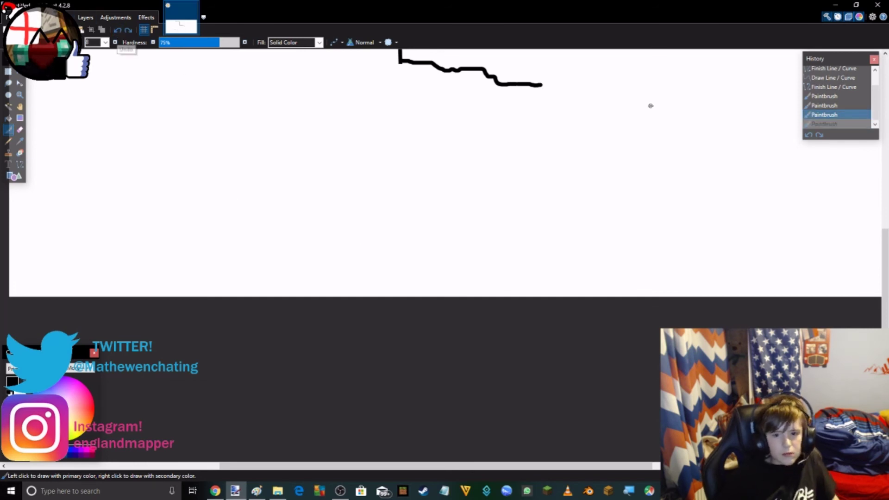
Step: Draw the eastern border down from the coast and close the outline along the west
mouse_move(541, 85)
left_mouse_down()
mouse_move(534, 181)
mouse_move(497, 214)
mouse_move(504, 278)
mouse_move(486, 280)
mouse_move(458, 261)
mouse_move(442, 226)
mouse_move(417, 244)
mouse_move(388, 222)
left_mouse_up()
scroll(409, 173, "up", 3)
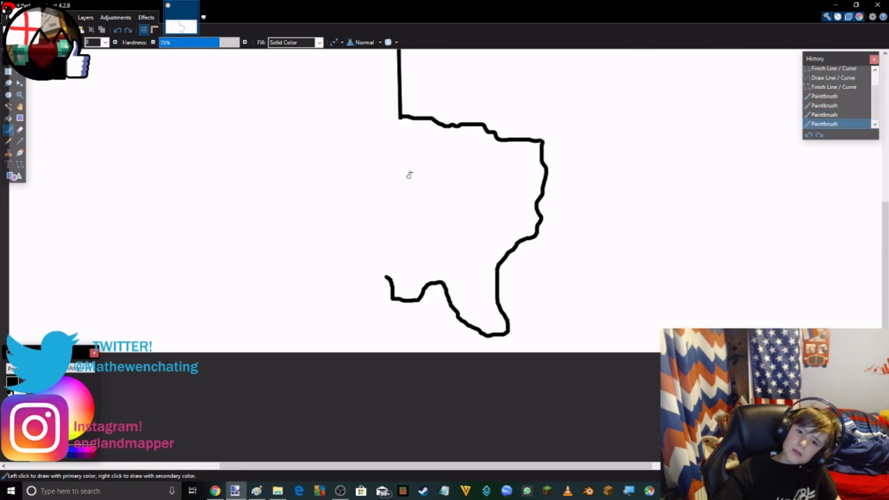
scroll(423, 146, "down", 1)
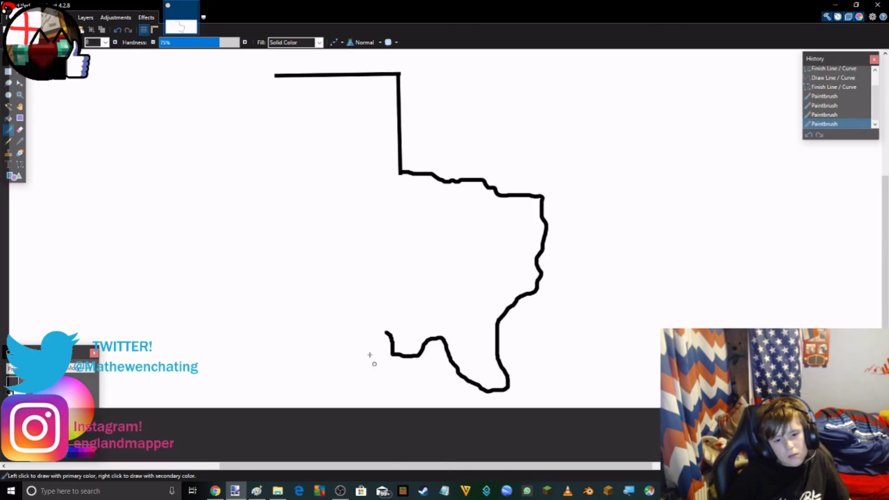
mouse_move(384, 332)
left_mouse_down()
mouse_move(327, 307)
mouse_move(269, 305)
mouse_move(293, 291)
mouse_move(291, 257)
mouse_move(271, 216)
mouse_move(275, 77)
left_mouse_up()
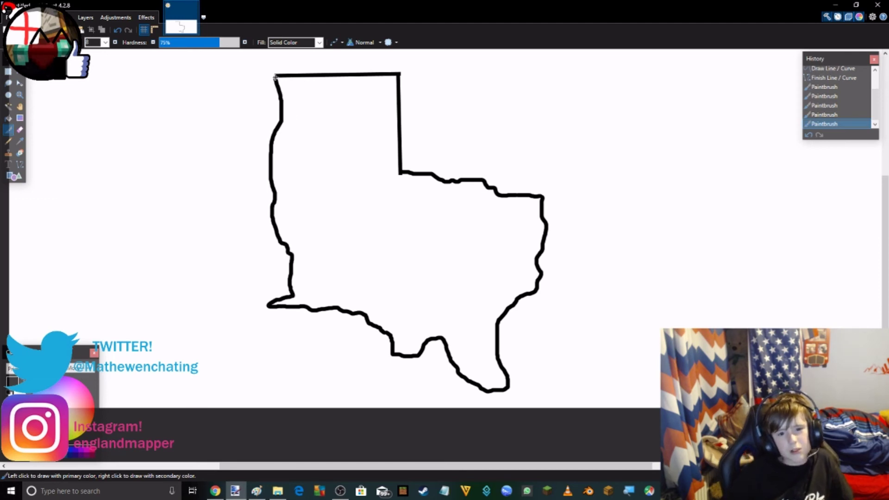
Step: Search Google Images for 'texas Outline', copy the first result, and return to paint.net
left_click(230, 489)
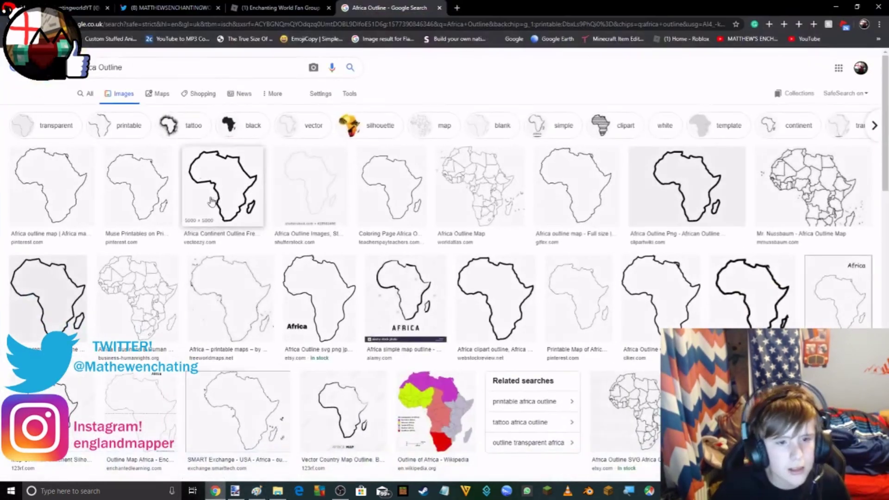
key("BackSpace")
key("BackSpace")
key("BackSpace")
key("BackSpace")
key("BackSpace")
key("BackSpace")
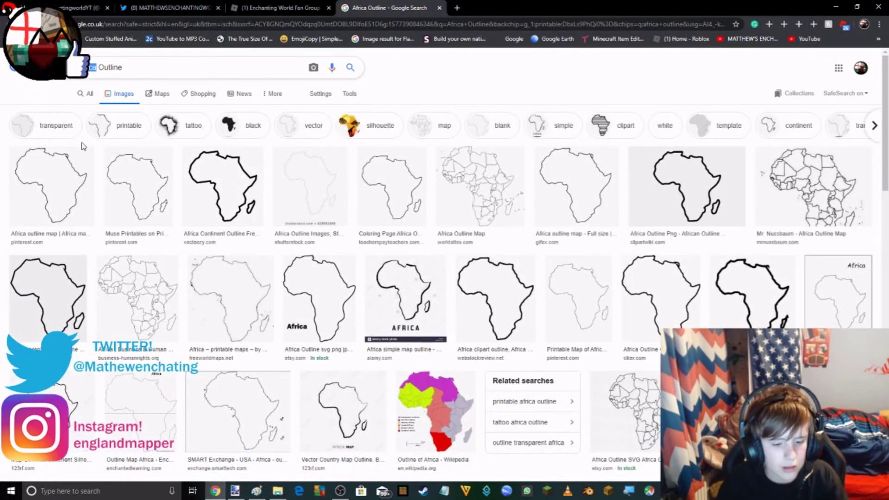
type("texas Ou")
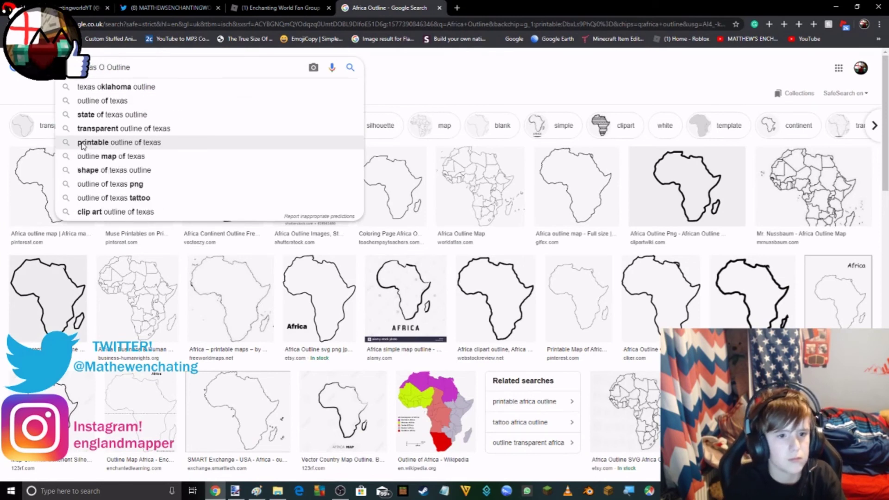
type("tline")
key("Return")
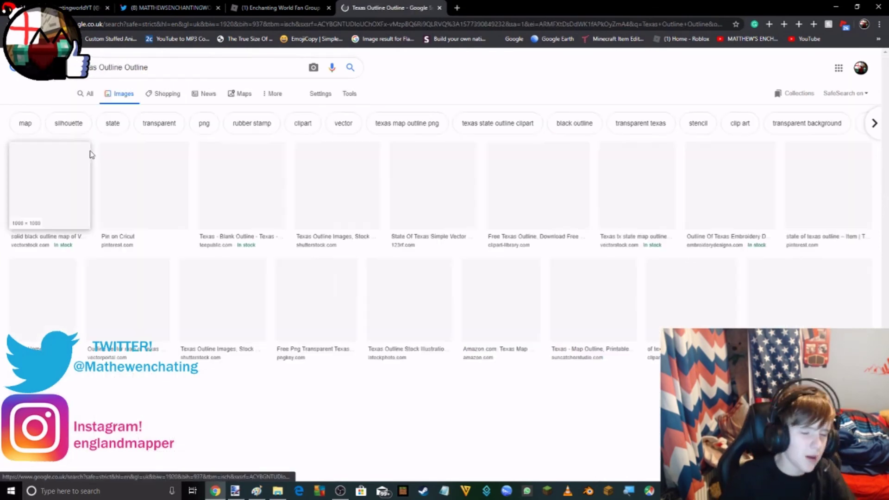
right_click(79, 189)
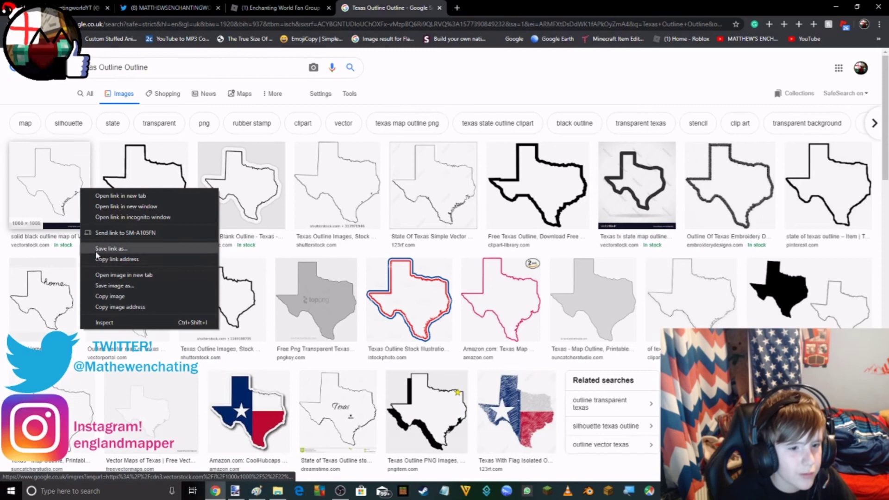
left_click(98, 298)
left_click(235, 490)
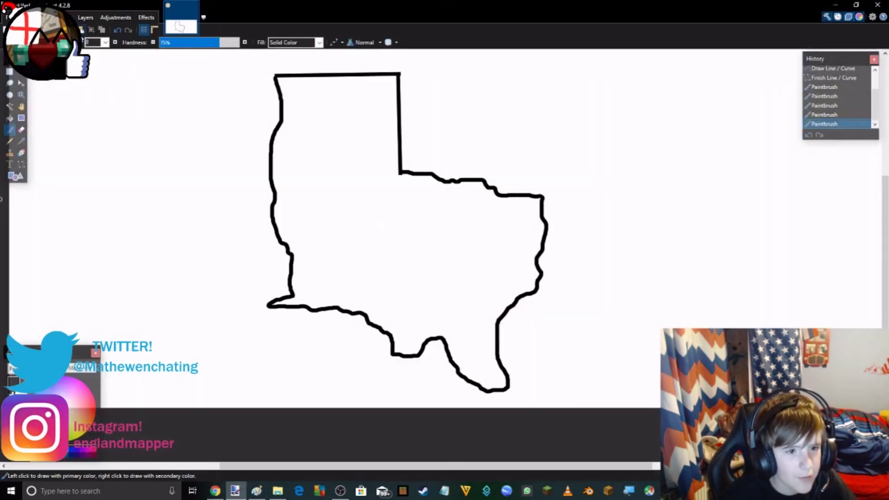
Step: Paste the copied Texas image, then move and enlarge it at the canvas's left
key("ctrl+v")
left_click_drag(102, 84, 229, 85)
left_click_drag(94, 84, 48, 85)
left_click(10, 106)
left_click(69, 139)
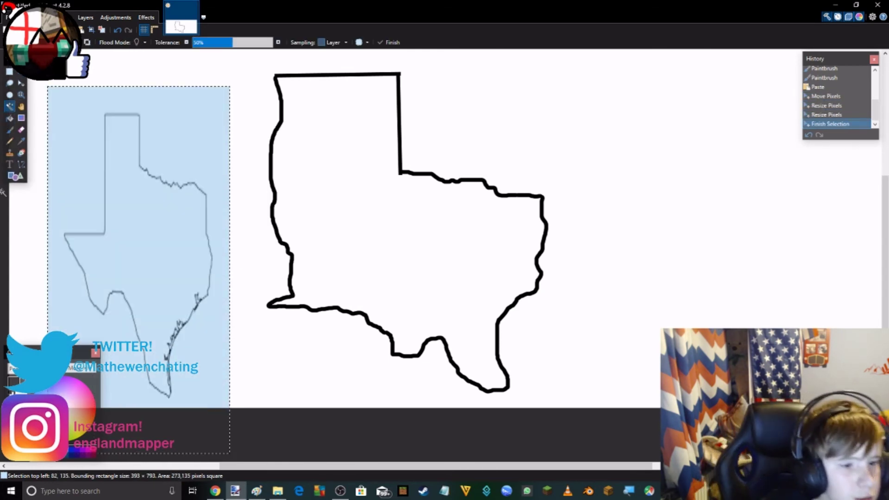
left_click(9, 129)
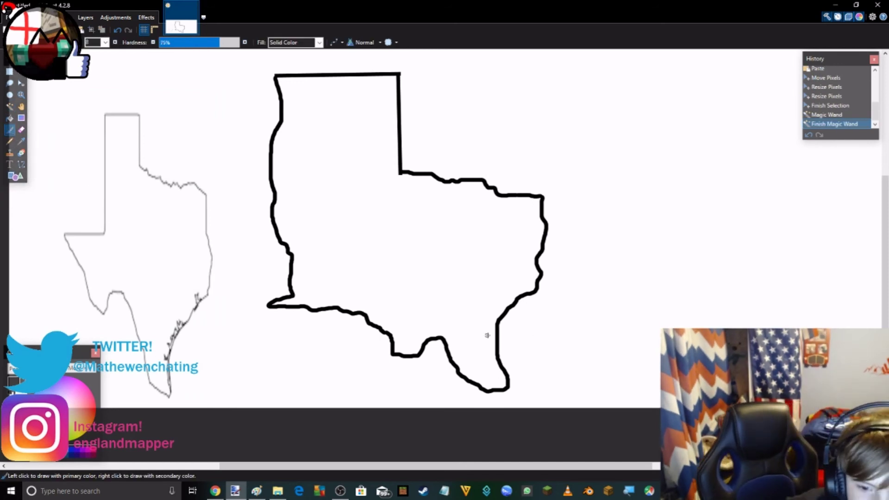
Step: Try two extra coastline strokes on the large outline, undoing both
mouse_move(497, 341)
left_mouse_down()
mouse_move(484, 336)
mouse_move(523, 275)
mouse_move(537, 272)
left_mouse_up()
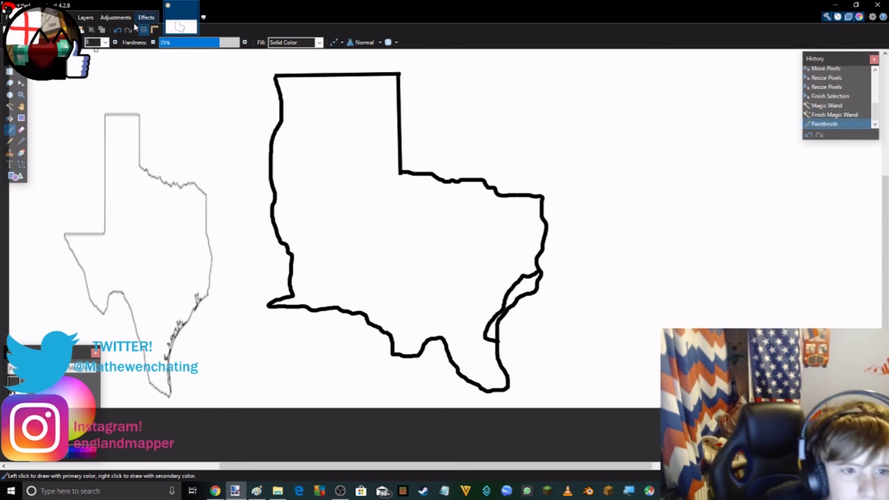
left_click(118, 31)
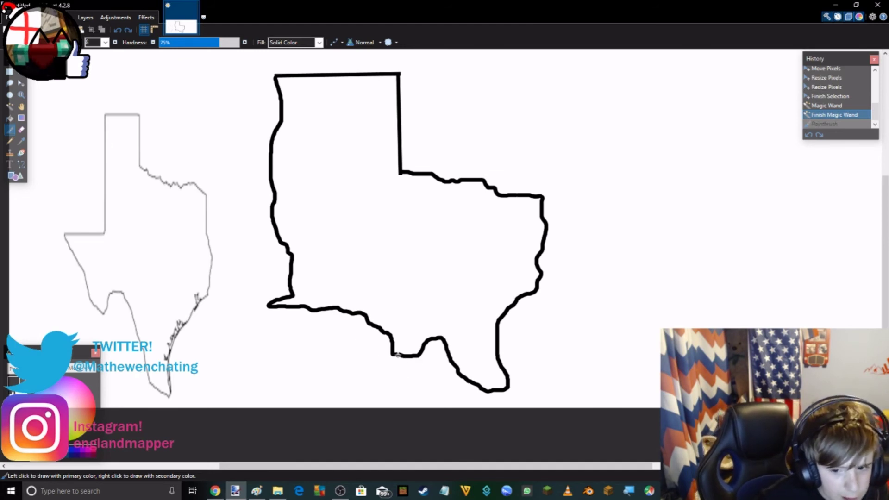
mouse_move(393, 353)
left_mouse_down()
mouse_move(408, 382)
mouse_move(422, 357)
left_mouse_up()
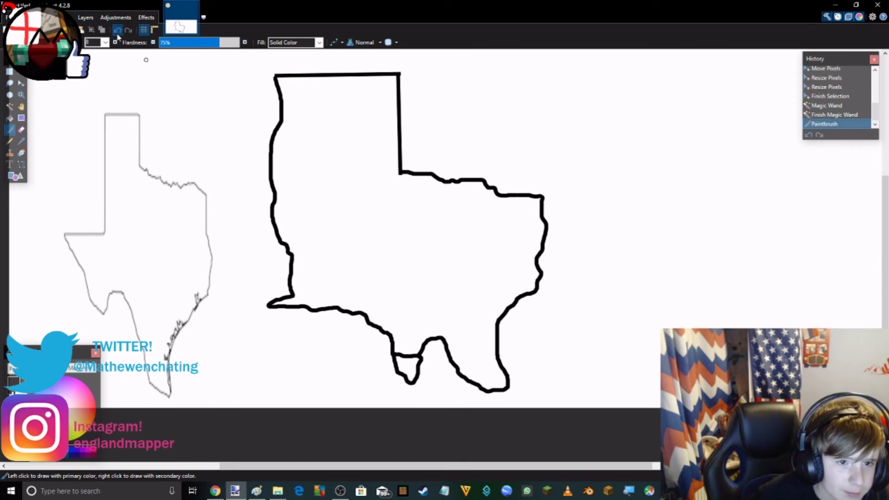
key("ctrl+z")
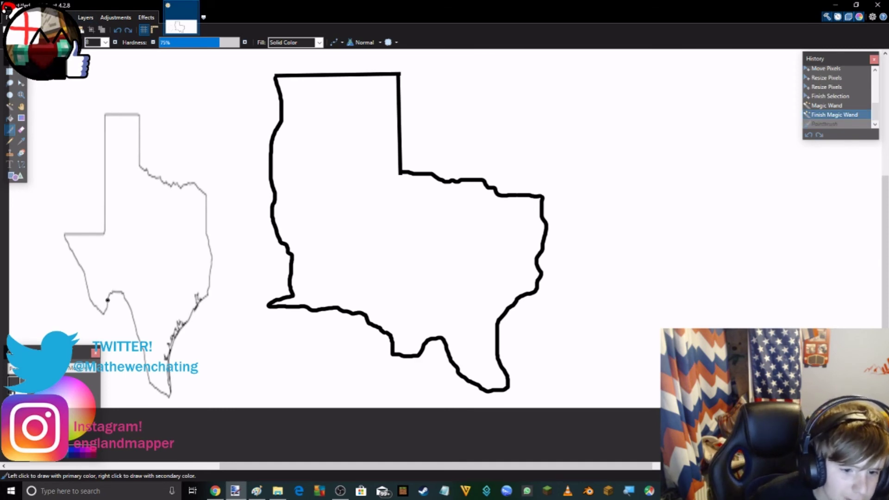
Step: Trace the small Texas's coast, northern border and lower-left edge in black, undoing the last stroke
left_click(91, 300)
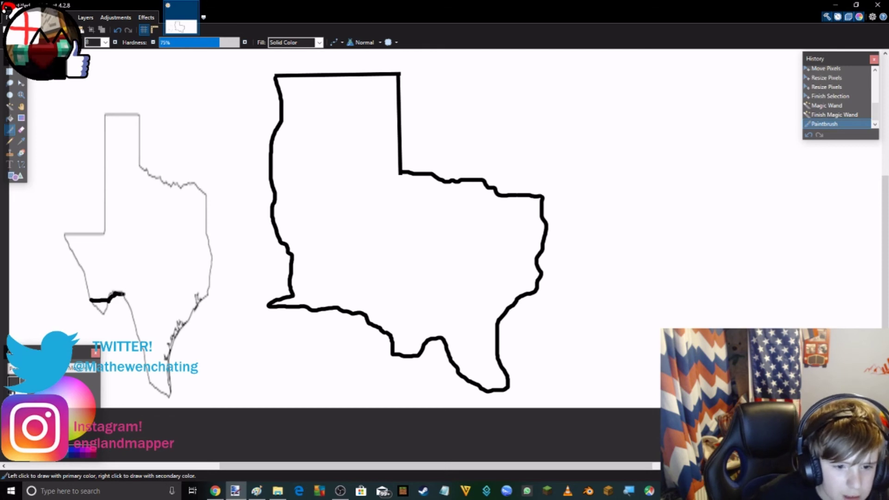
mouse_move(136, 330)
left_mouse_down()
mouse_move(171, 373)
mouse_move(173, 334)
mouse_move(212, 290)
mouse_move(207, 231)
left_mouse_up()
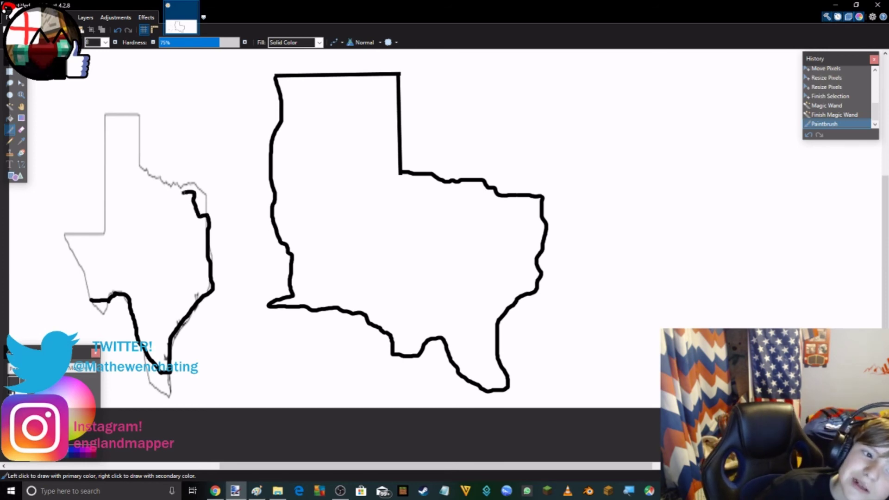
mouse_move(184, 192)
left_mouse_down()
mouse_move(164, 194)
mouse_move(139, 173)
mouse_move(140, 115)
mouse_move(112, 110)
mouse_move(103, 113)
mouse_move(107, 230)
left_mouse_up()
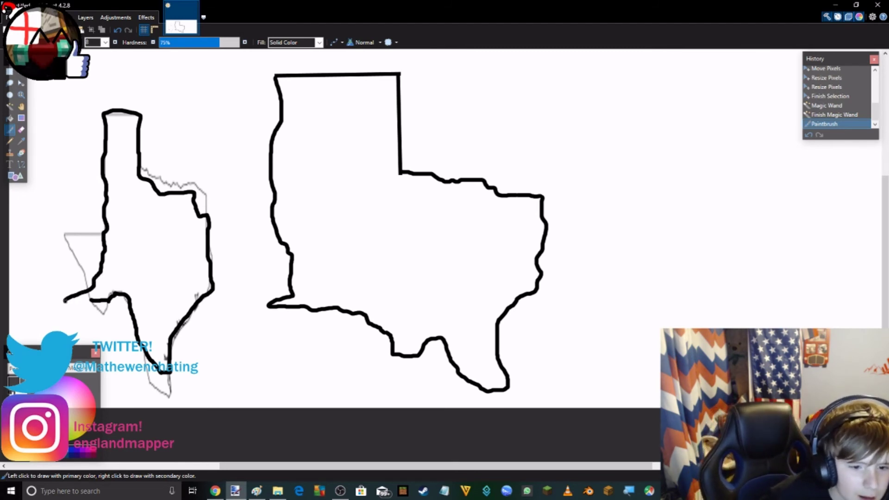
left_click_drag(64, 301, 96, 297)
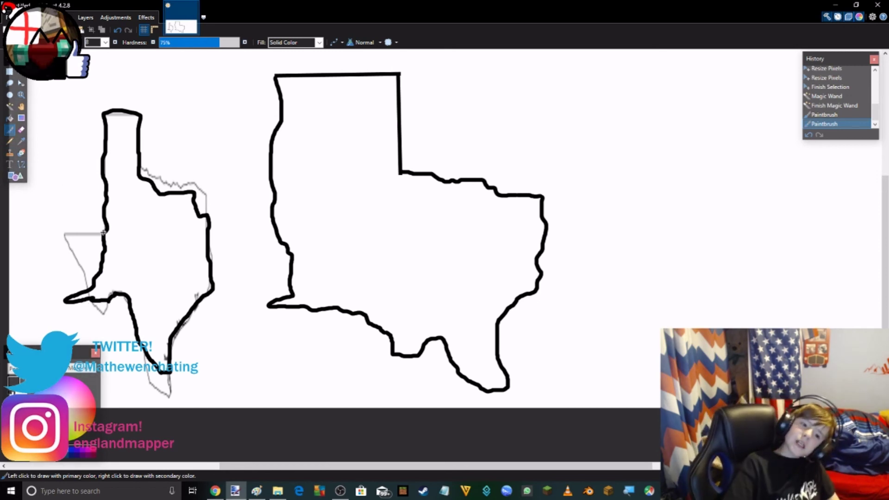
left_click_drag(104, 232, 65, 235)
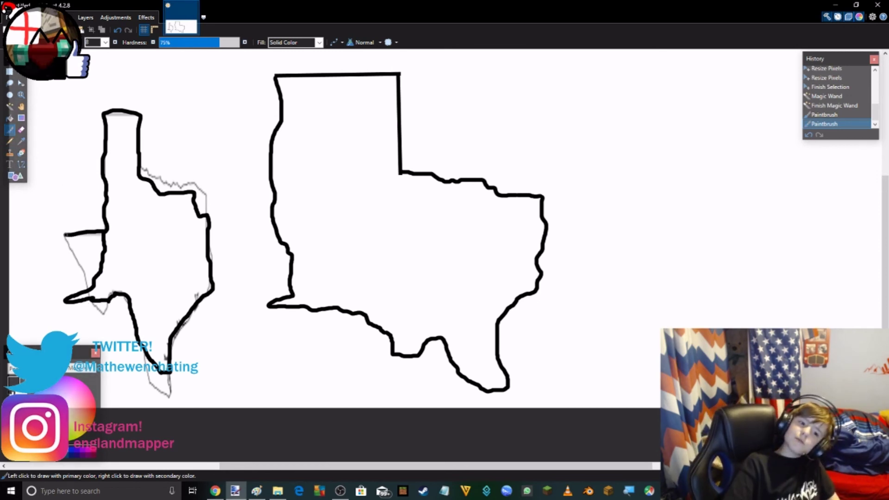
left_click(119, 30)
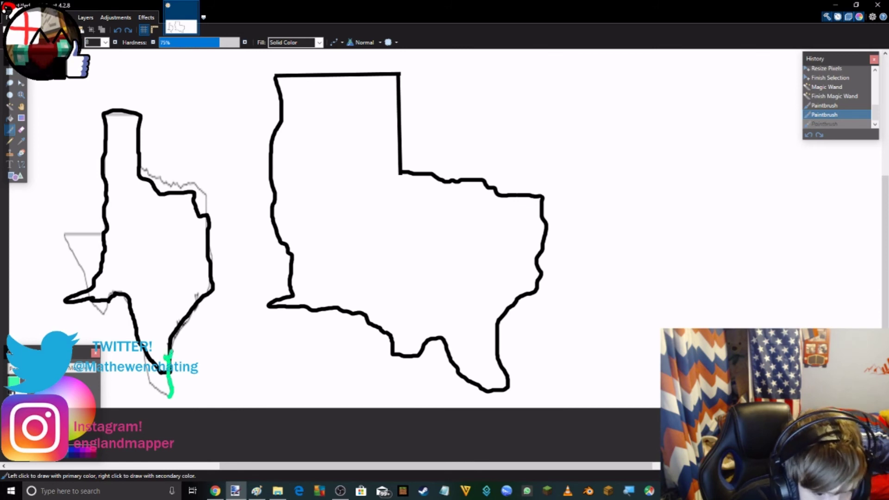
Step: Retrace the small Texas's coast, east border, panhandle and west side in green
left_click_drag(187, 319, 200, 304)
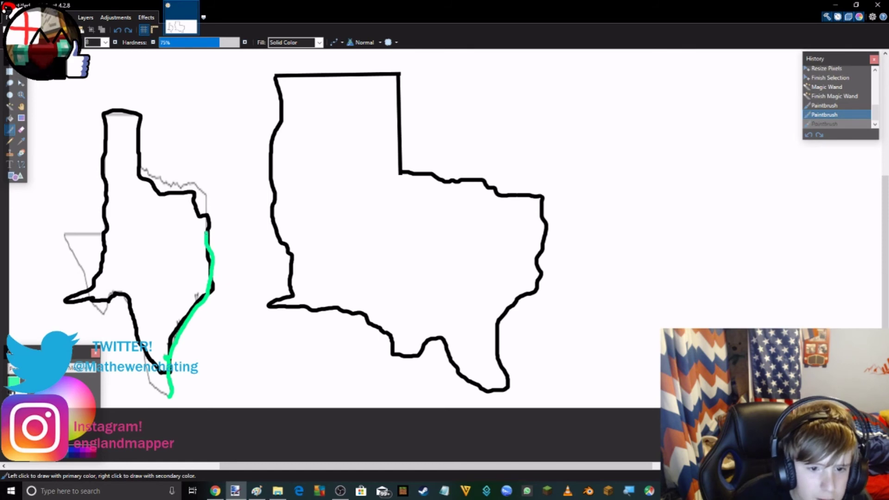
left_click_drag(206, 232, 205, 198)
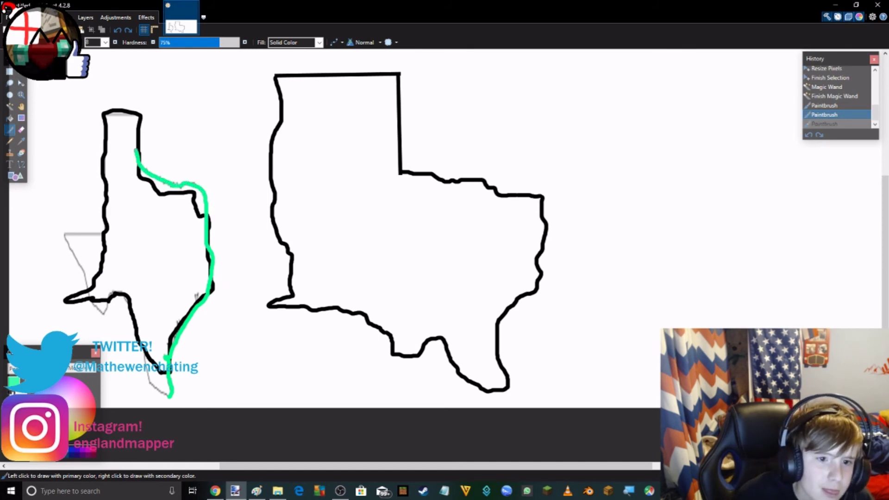
mouse_move(135, 149)
left_mouse_down()
mouse_move(136, 117)
mouse_move(105, 113)
mouse_move(107, 189)
left_mouse_up()
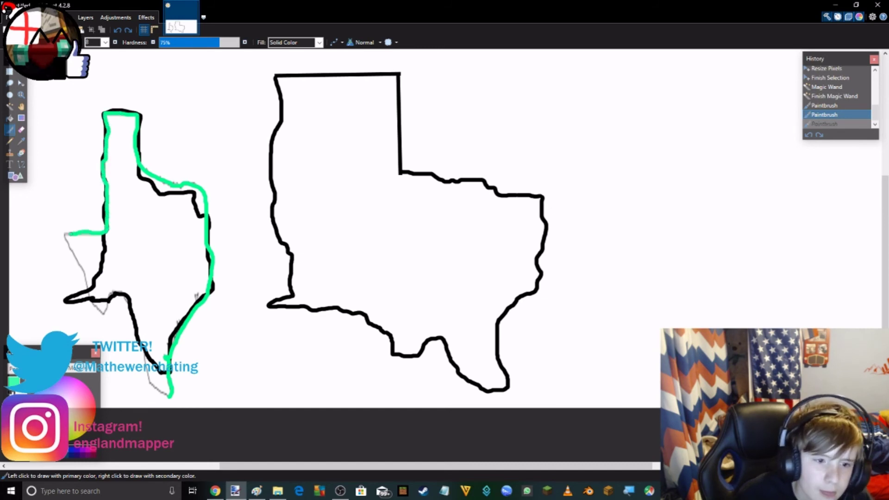
mouse_move(77, 256)
left_mouse_down()
mouse_move(102, 309)
mouse_move(120, 293)
mouse_move(137, 320)
mouse_move(169, 395)
left_mouse_up()
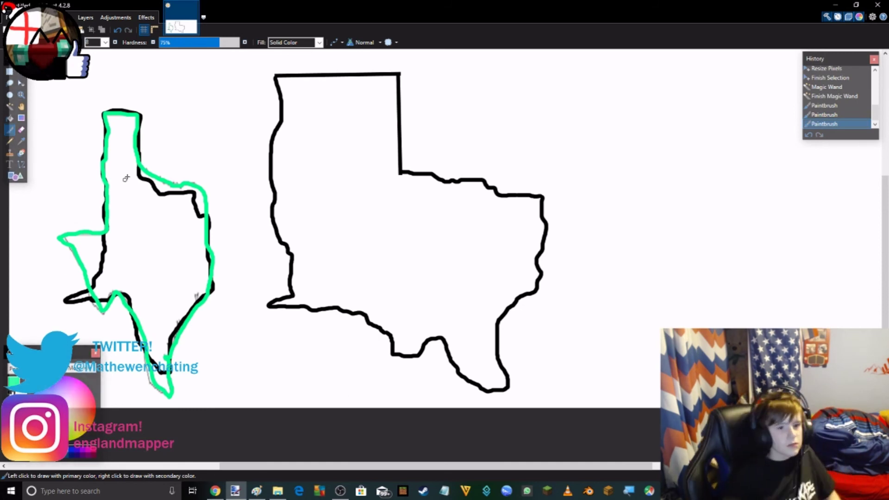
Step: Undo the green tracing strokes, earlier selection steps and the guide image
left_click(118, 29)
left_click(118, 29)
left_click(117, 30)
left_click(117, 30)
left_click(124, 29)
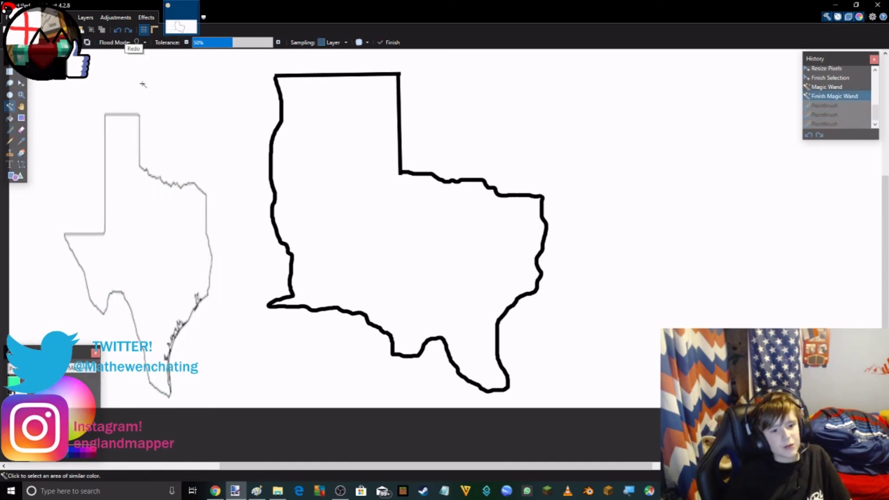
left_click(118, 29)
left_click(118, 29)
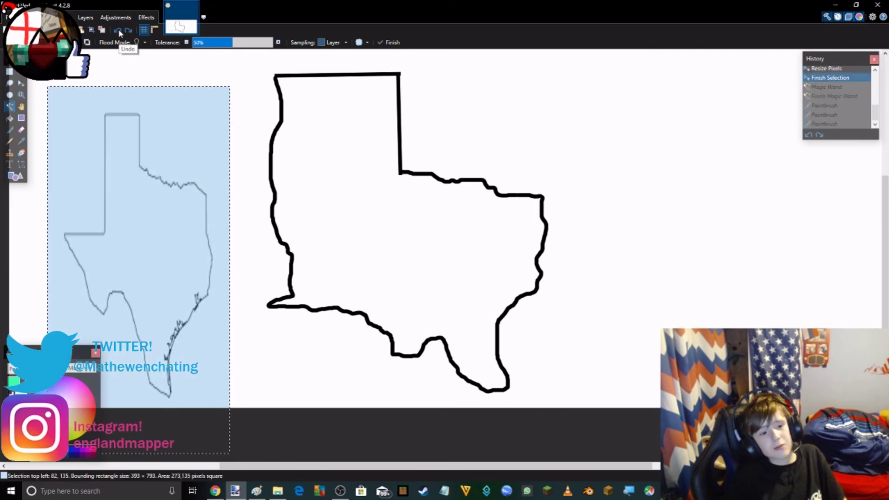
left_click(117, 30)
left_click(118, 30)
left_click(118, 29)
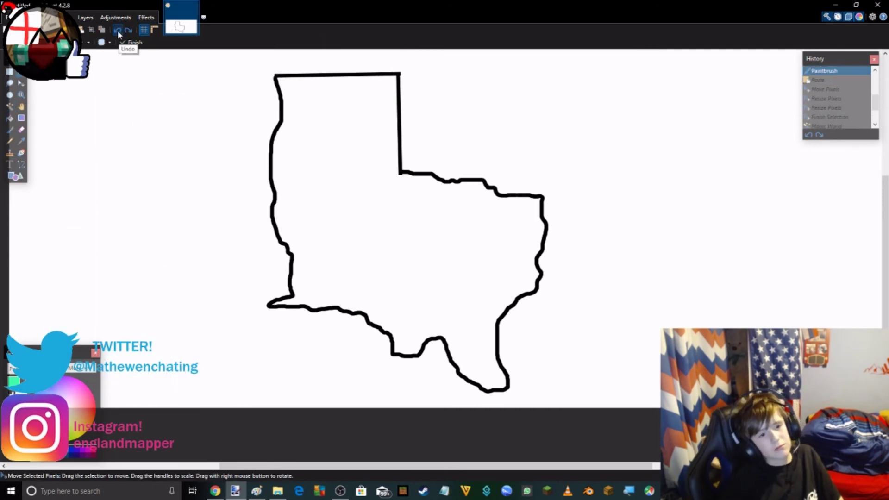
Step: Undo the Texas outline back to a blank New Image, then switch to Chrome
left_click(118, 31)
left_click(118, 31)
left_click(118, 31)
left_click(117, 31)
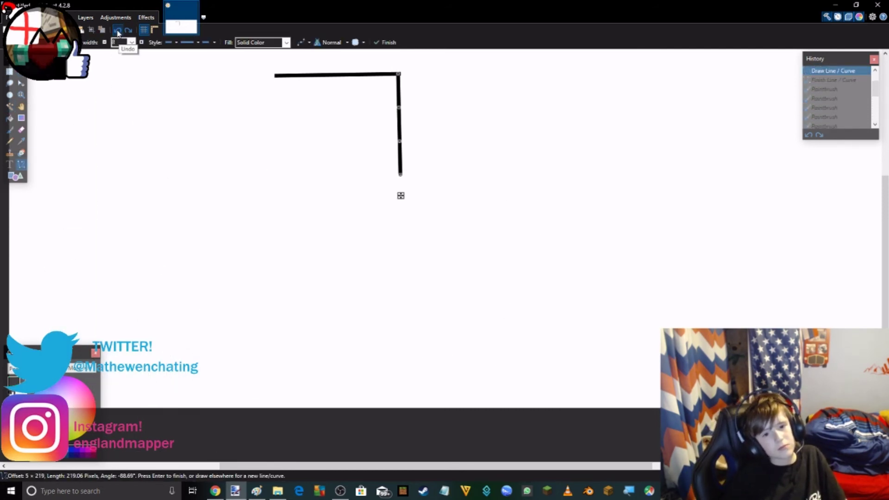
left_click(118, 29)
left_click(117, 29)
left_click(118, 29)
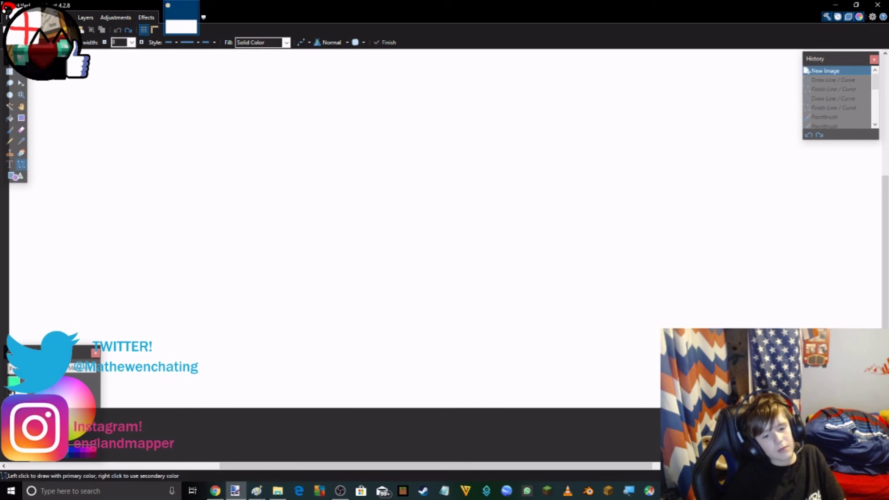
left_click(245, 492)
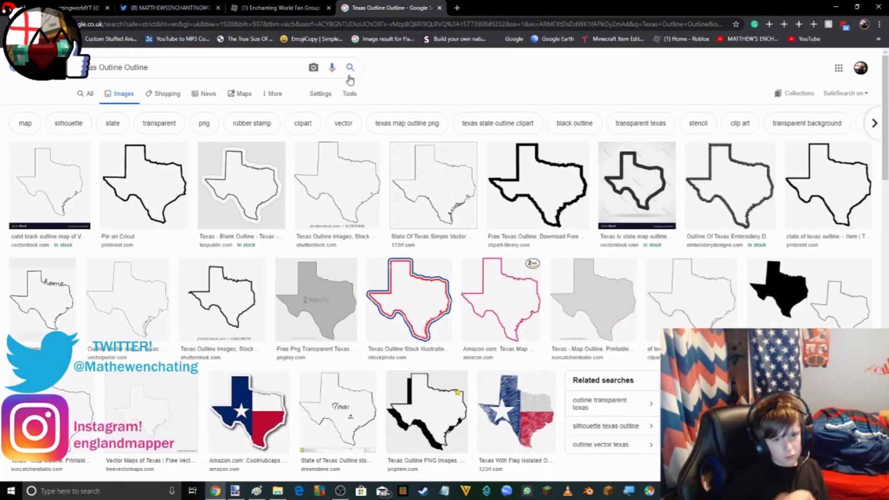
Step: Replace the Texas outline query with 'world Map' and run the image search
left_click(119, 68)
key("ctrl+a")
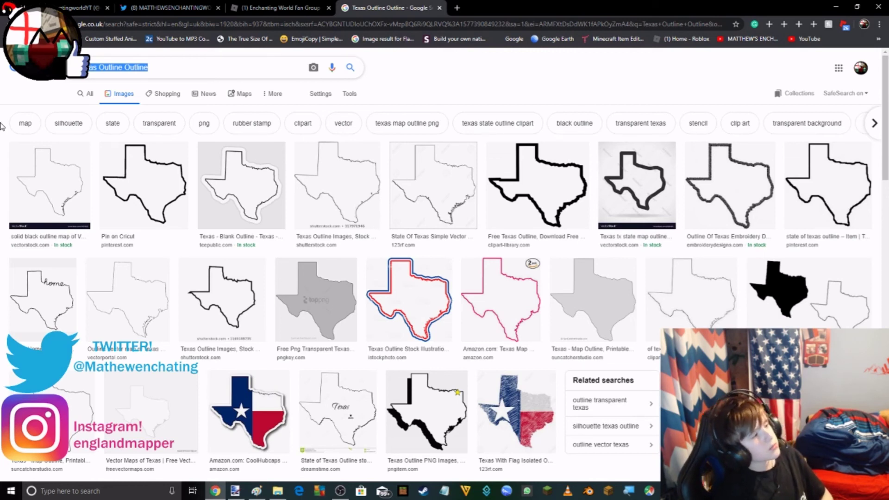
key("BackSpace")
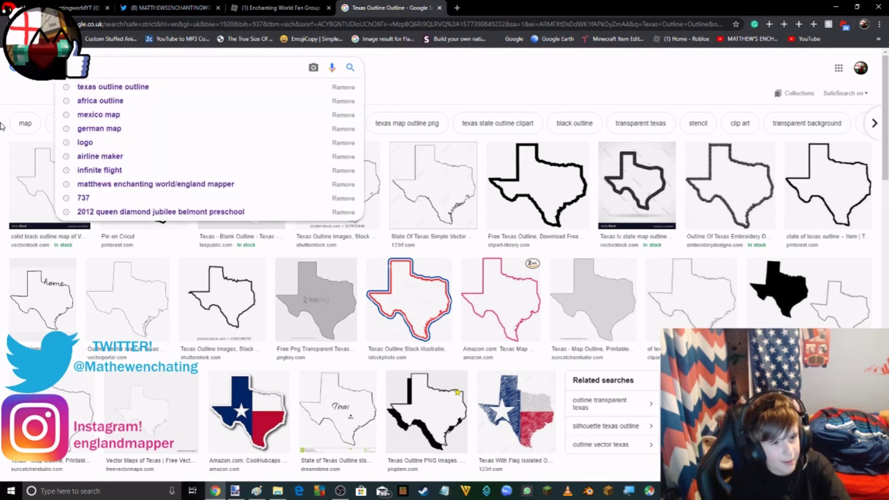
type("world ")
type("Map")
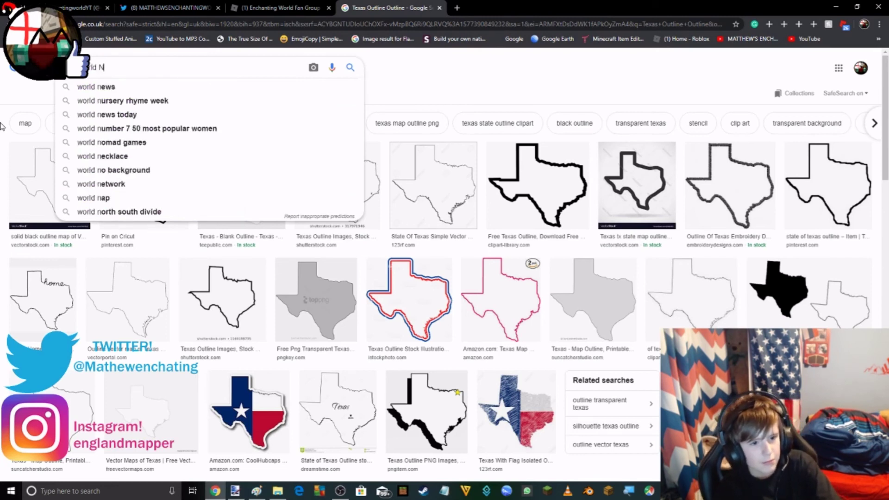
key("Return")
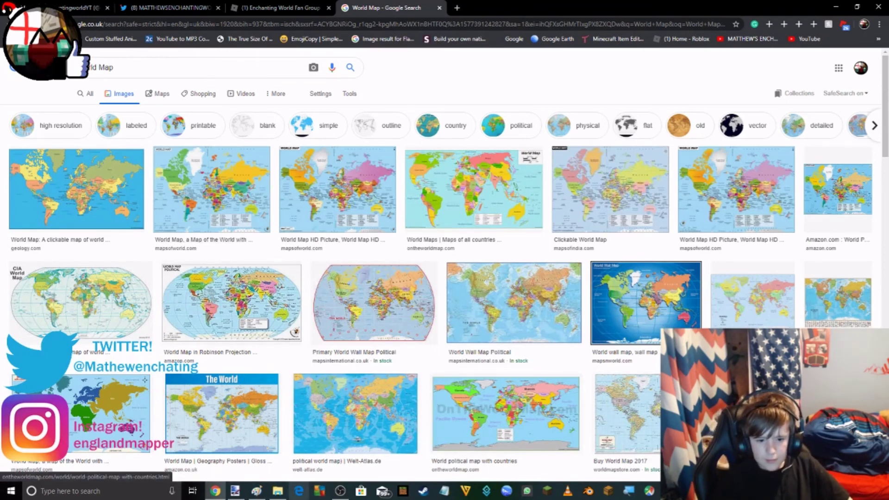
Step: Browse the World Map results, previewing several maps including the Wikipedia antique one
scroll(220, 292, "down", 3)
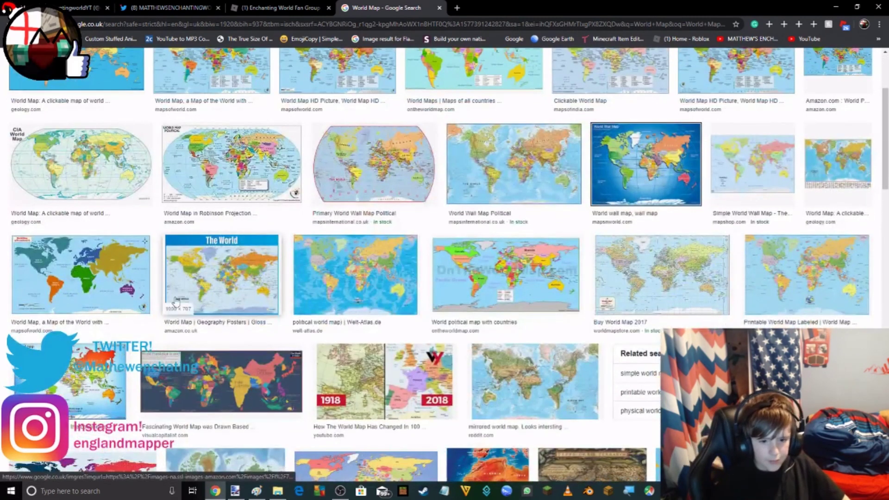
left_click(160, 392)
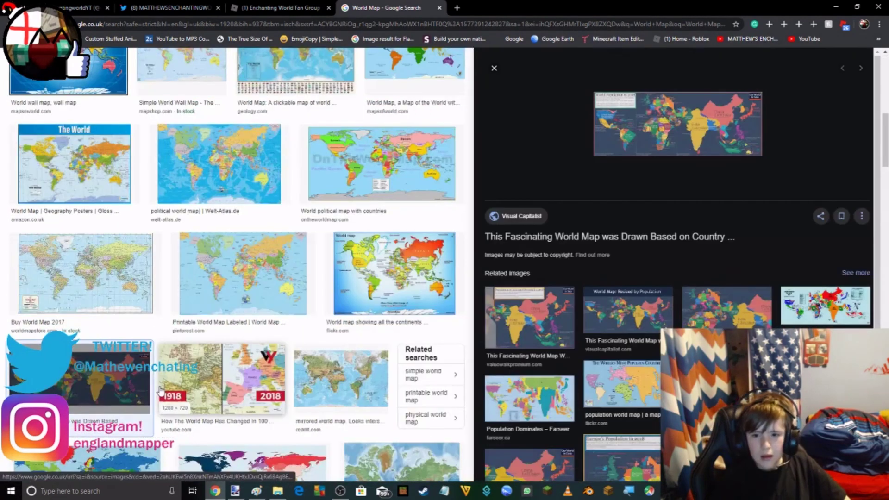
left_click(316, 394)
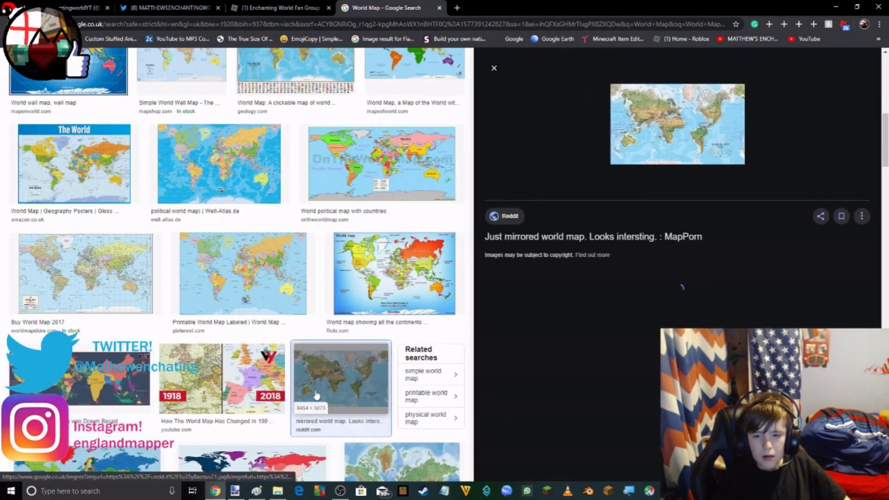
scroll(317, 394, "down", 4)
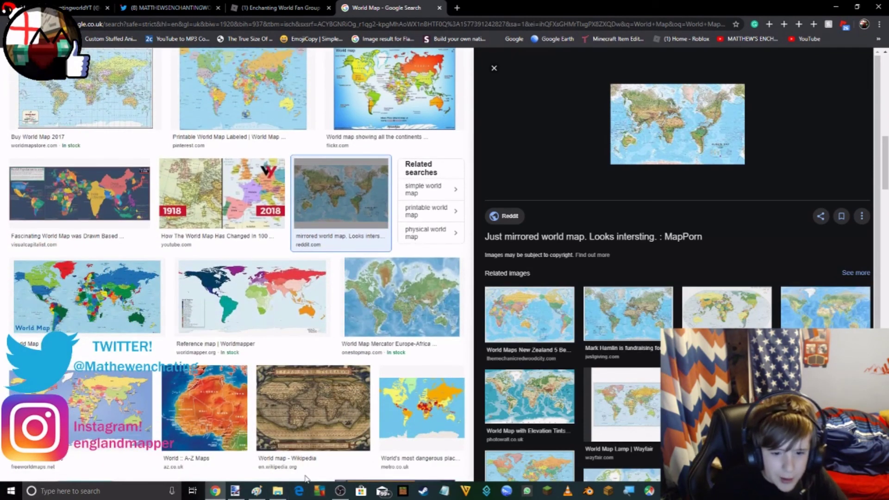
left_click(344, 452)
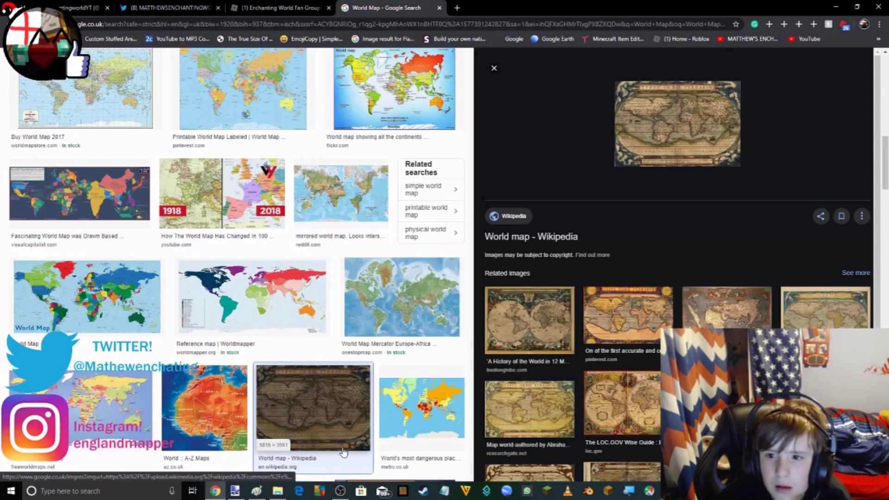
scroll(343, 445, "down", 2)
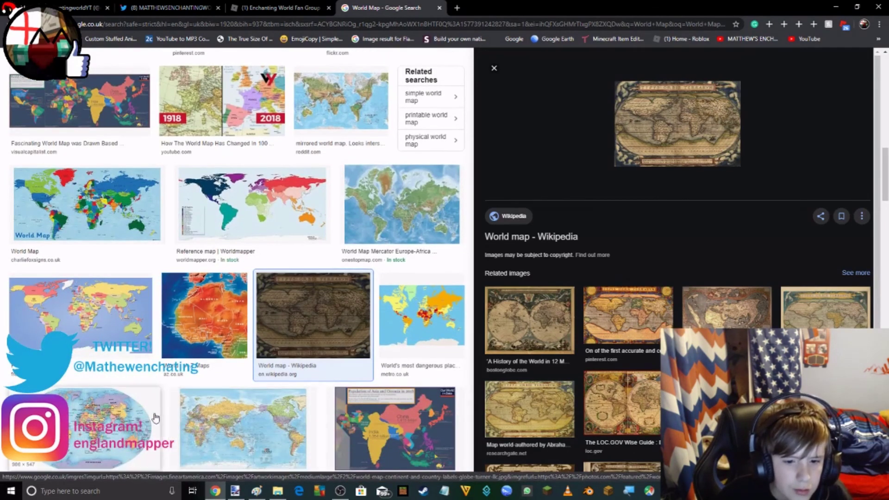
scroll(155, 418, "down", 2)
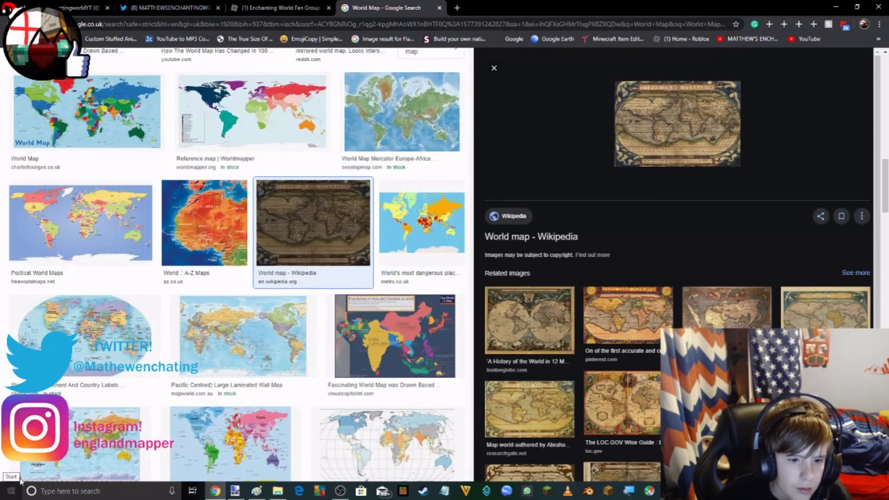
scroll(71, 458, "down", 1)
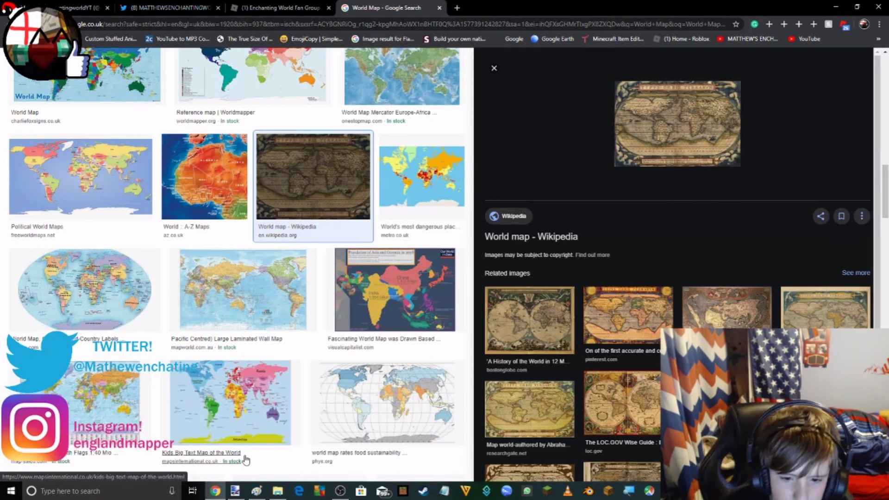
left_click(337, 393)
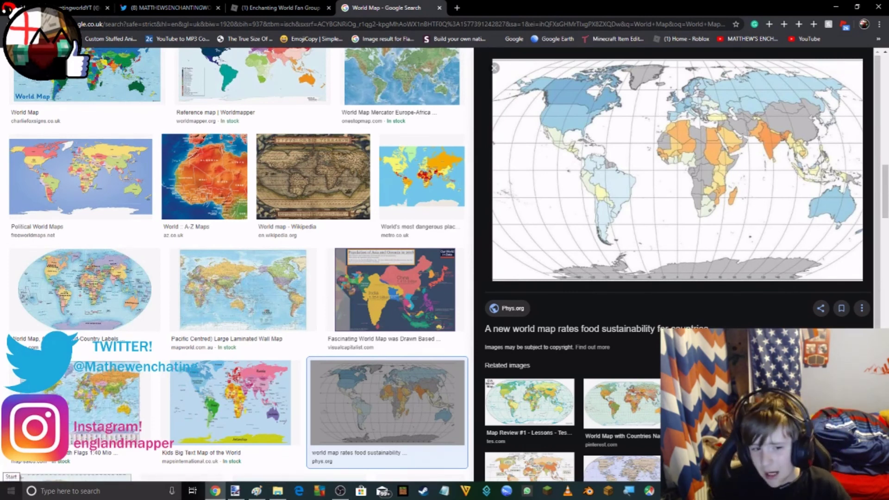
scroll(138, 461, "down", 5)
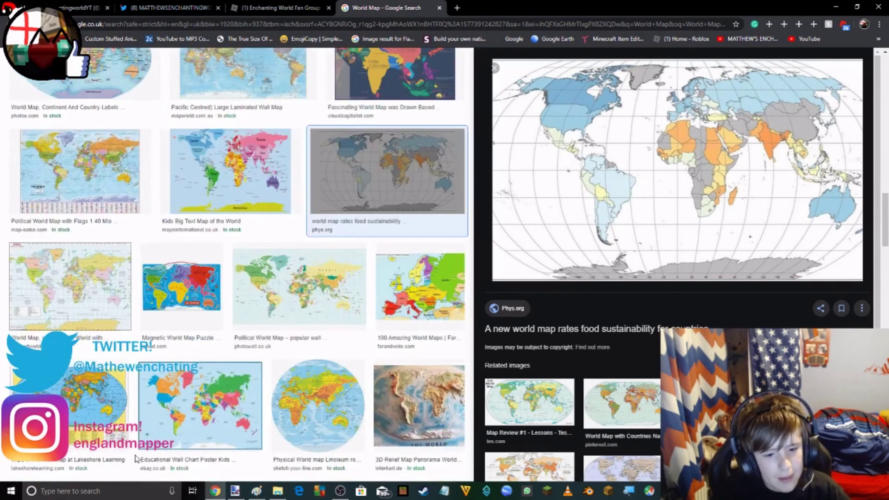
scroll(219, 214, "up", 15)
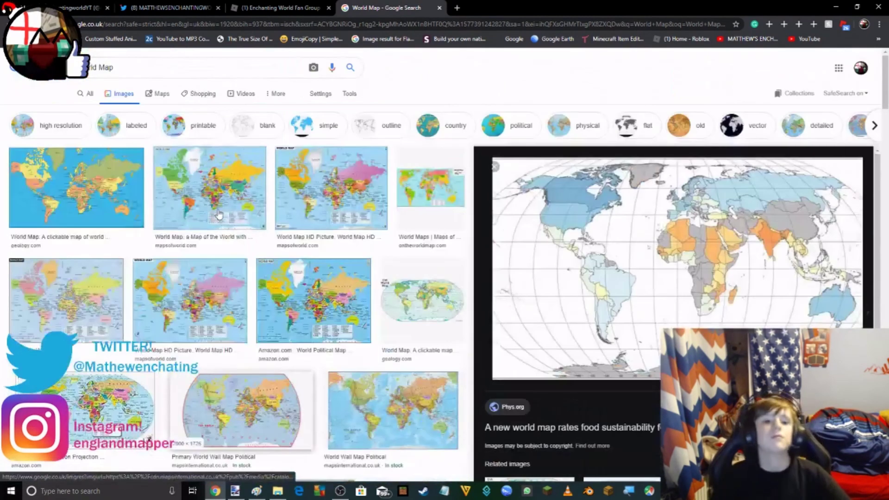
Step: Search 'New Zealand flag', preview the Wikipedia flag, then return to the paint.net canvas
triple_click(145, 68)
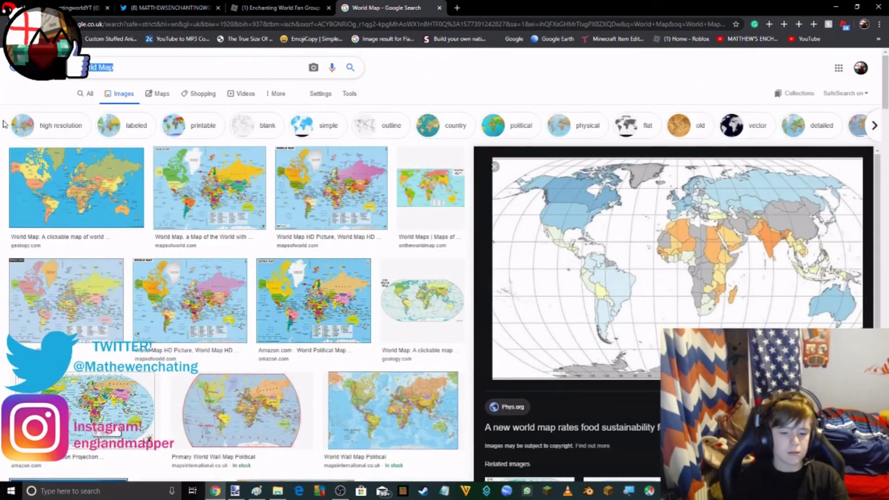
type("New Zeal")
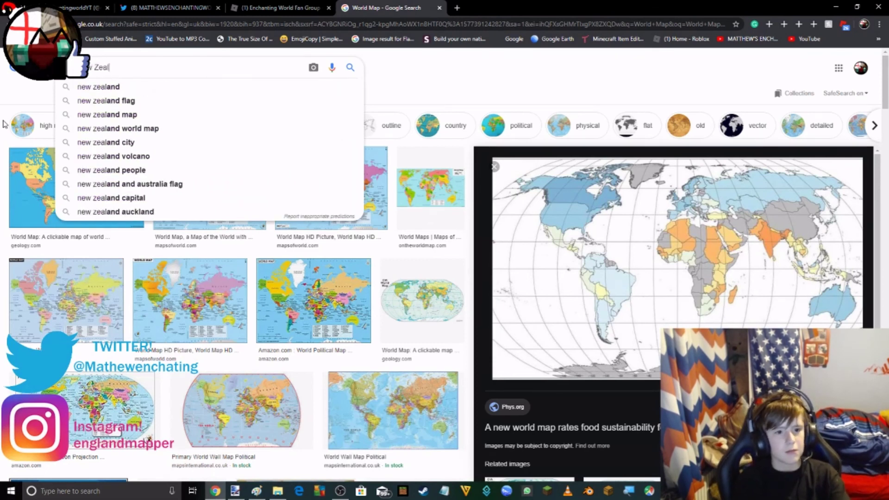
type("and flag")
key("Return")
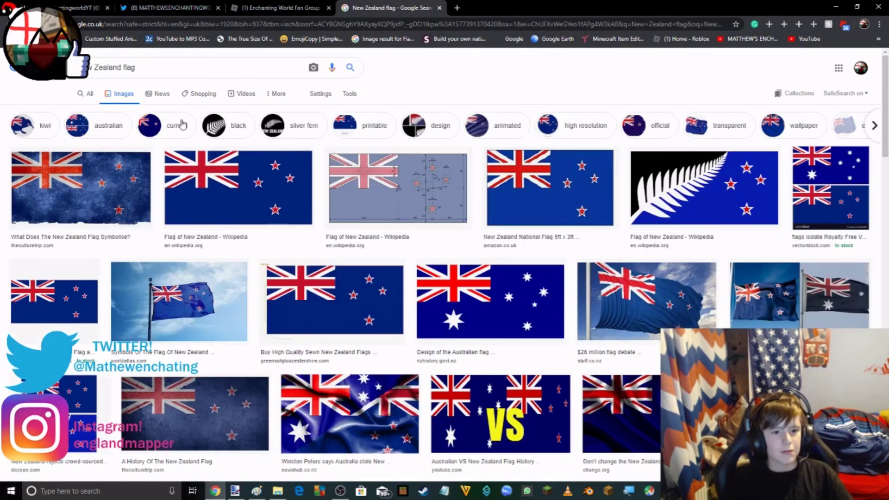
left_click(238, 187)
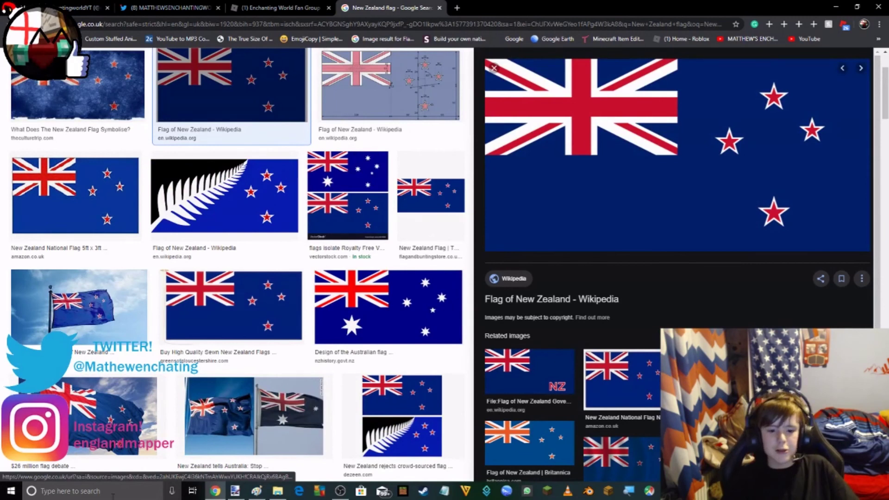
left_click(235, 490)
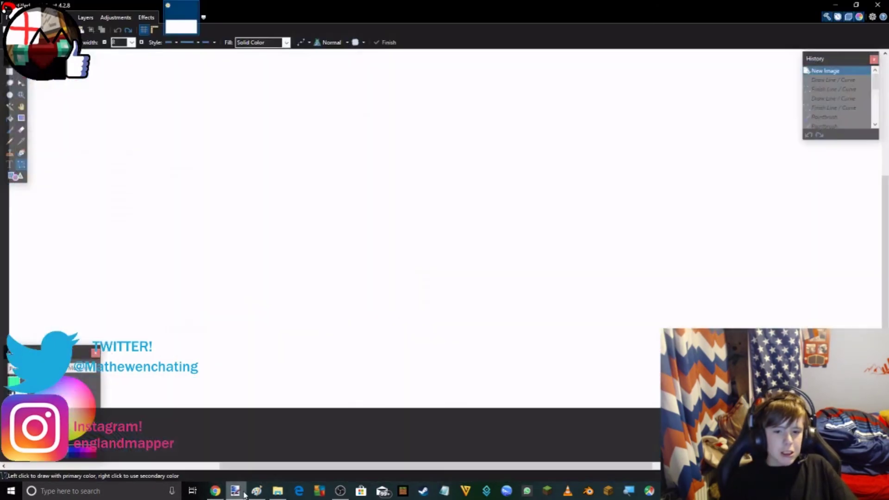
Step: Choose the Paintbrush, undo the stray green stroke, and make black the primary colour
left_click(9, 132)
scroll(363, 207, "up", 2)
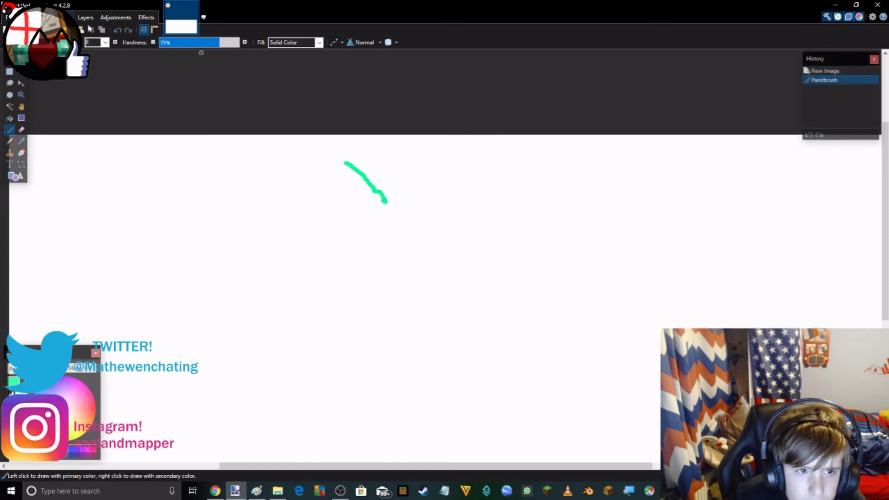
key("ctrl+z")
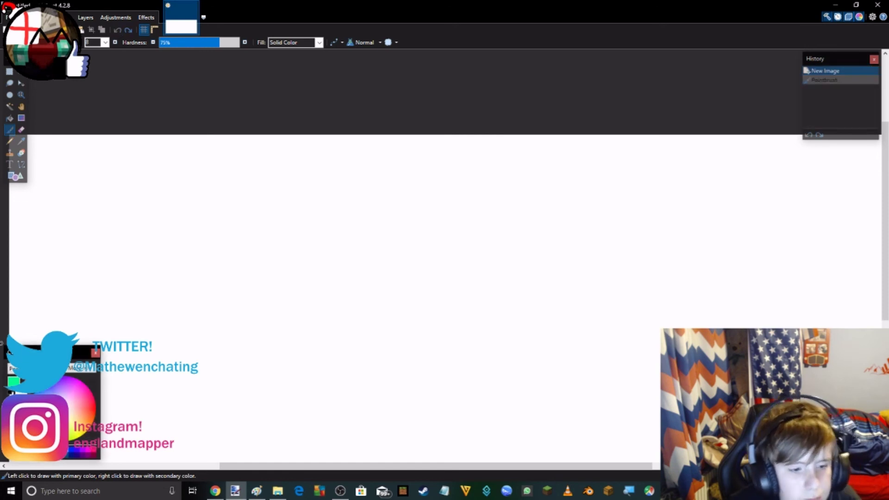
key("x")
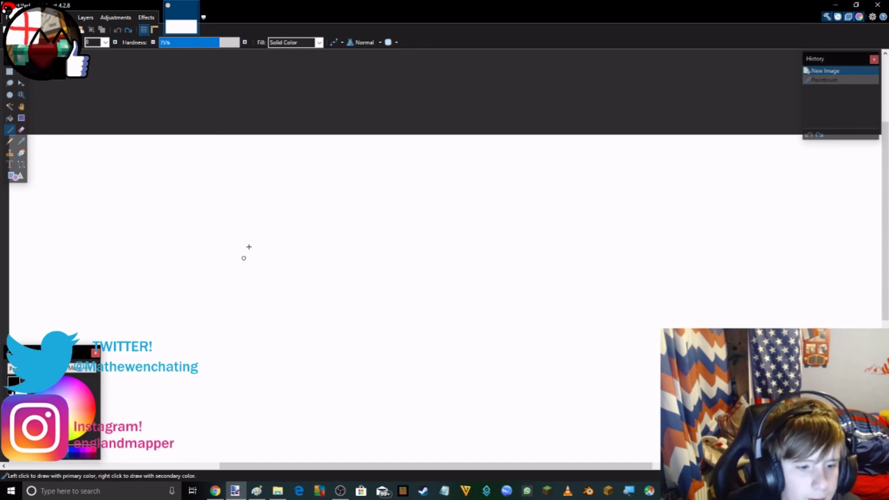
Step: Trace the North Island's coastline in black brushstrokes
left_click_drag(352, 182, 376, 200)
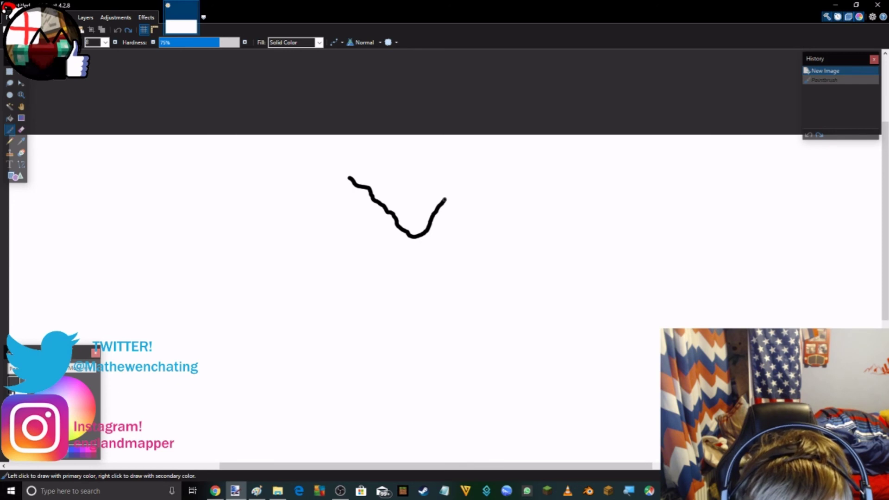
mouse_move(462, 212)
left_mouse_down()
mouse_move(432, 315)
mouse_move(401, 354)
mouse_move(379, 358)
left_mouse_up()
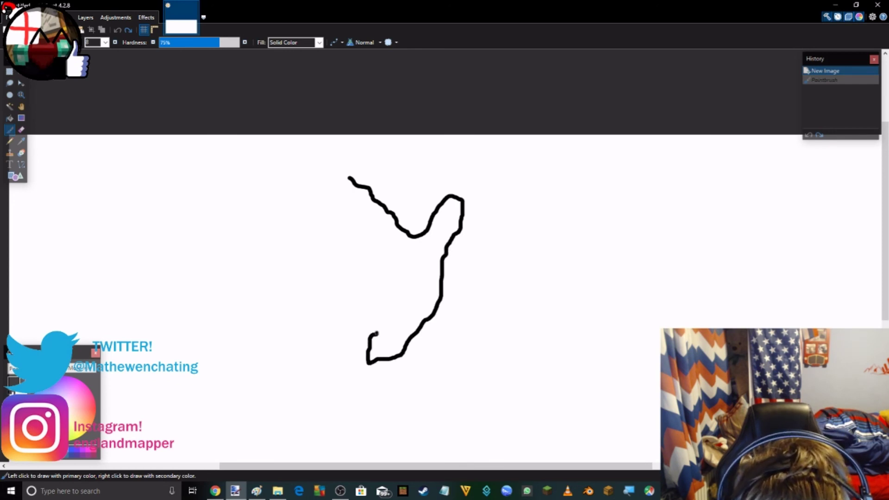
mouse_move(347, 287)
left_mouse_down()
mouse_move(347, 253)
mouse_move(365, 221)
left_mouse_up()
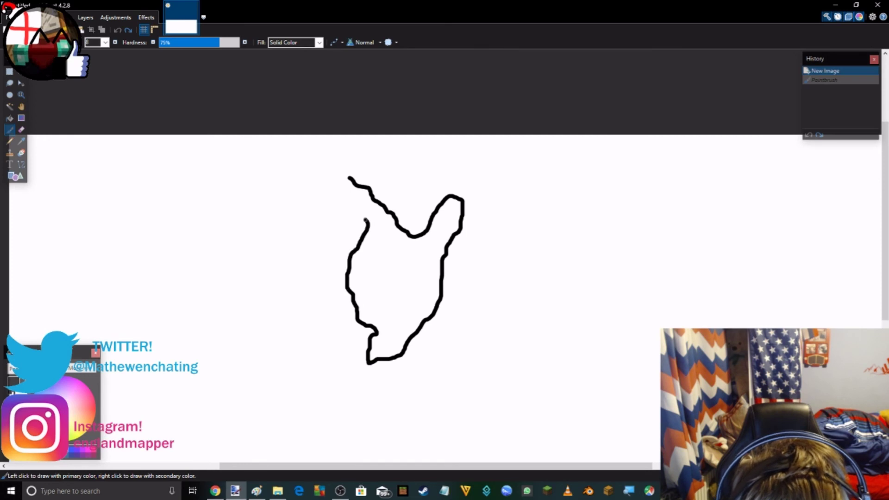
mouse_move(324, 176)
left_mouse_down()
mouse_move(320, 155)
mouse_move(354, 181)
mouse_move(368, 209)
mouse_move(382, 211)
left_mouse_up()
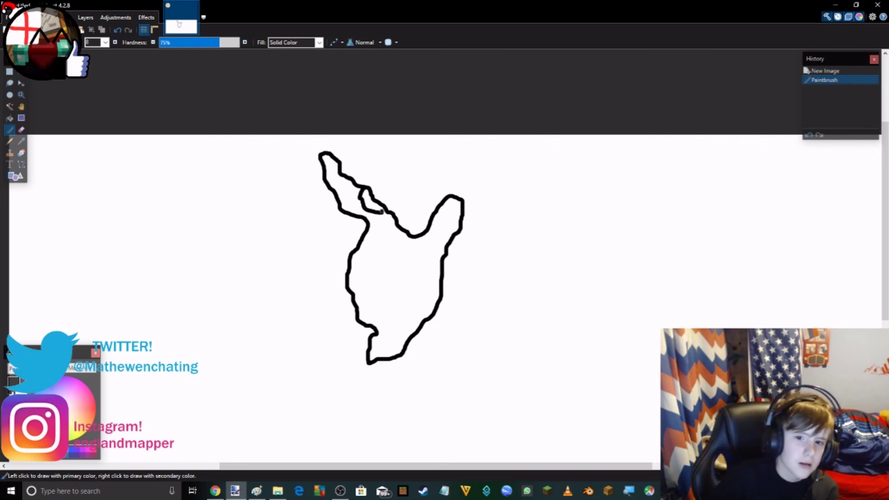
key("ctrl+z")
scroll(374, 269, "down", 3)
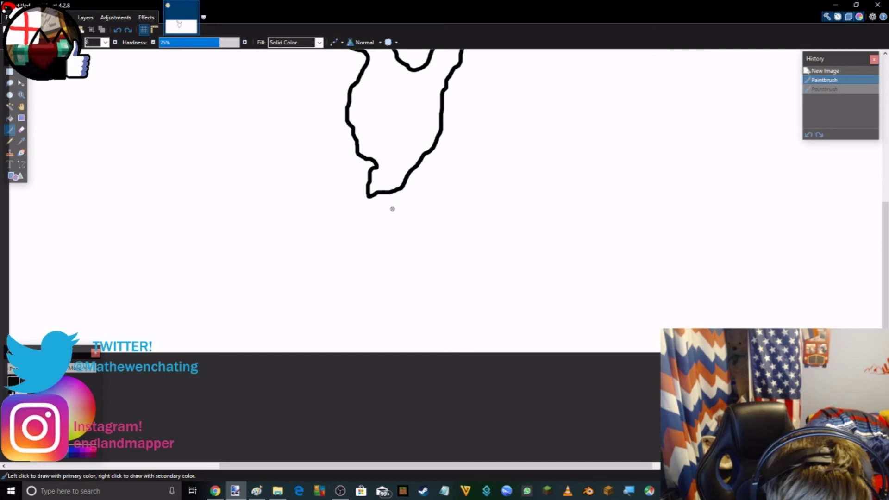
Step: Draw the South Island's east and west coasts to close its outline
mouse_move(392, 209)
left_mouse_down()
mouse_move(376, 248)
mouse_move(323, 314)
left_mouse_up()
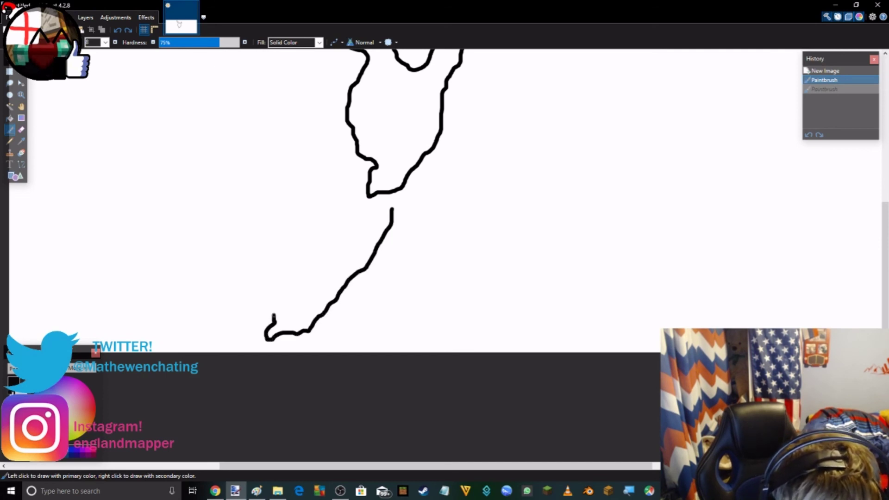
mouse_move(279, 292)
left_mouse_down()
mouse_move(338, 203)
mouse_move(351, 194)
mouse_move(361, 209)
mouse_move(391, 214)
left_mouse_up()
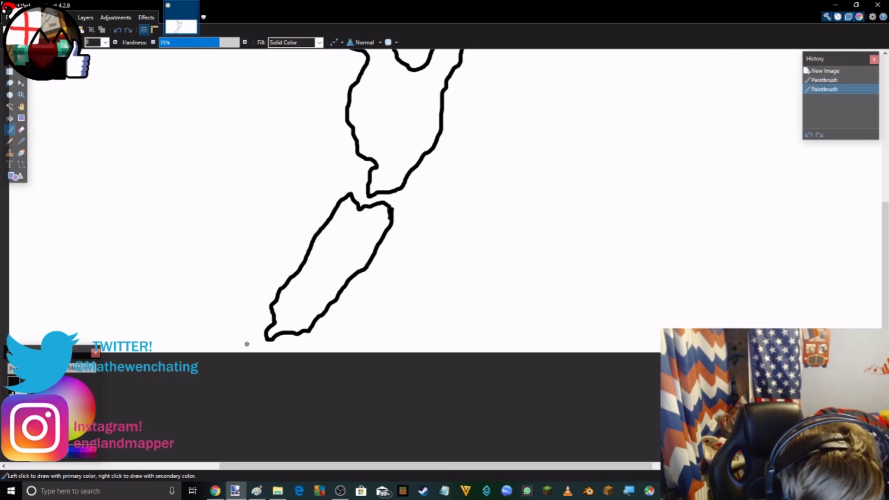
left_click_drag(252, 345, 249, 344)
scroll(504, 202, "up", 3)
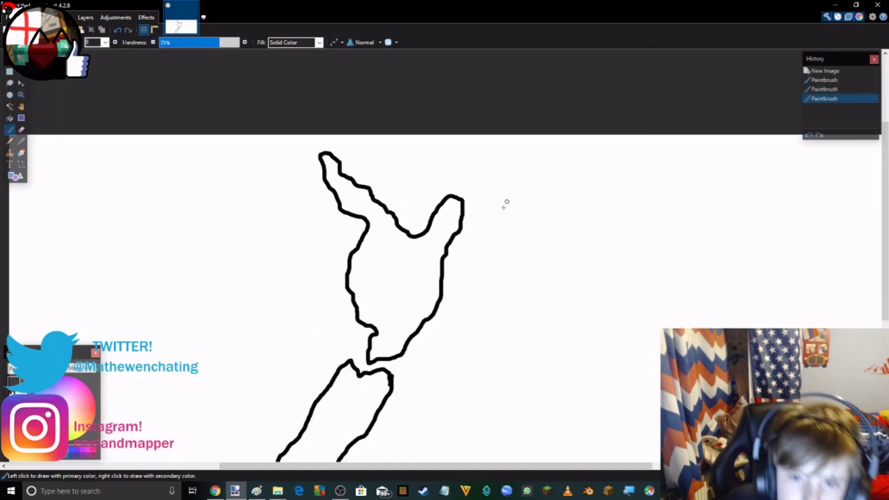
Step: Add five small offshore island dots around the mainland
left_click(482, 178)
left_click(496, 163)
left_click(554, 162)
left_click(553, 142)
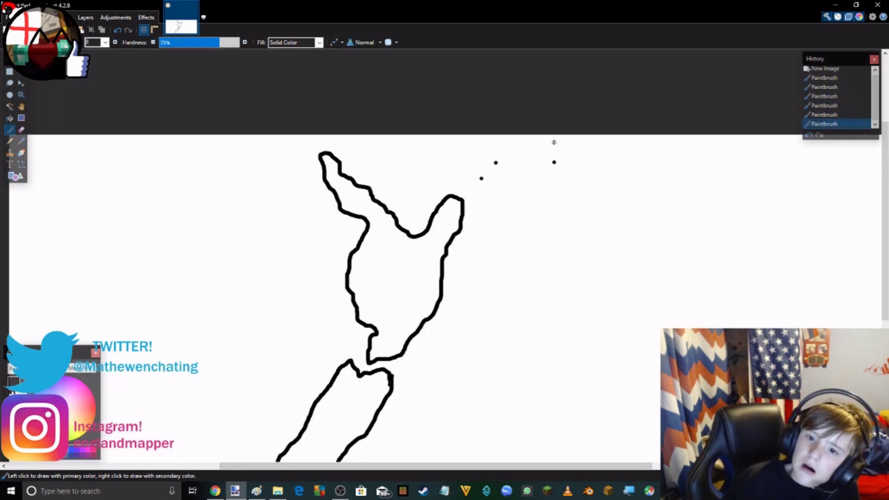
left_click(514, 169)
scroll(329, 236, "down", 3)
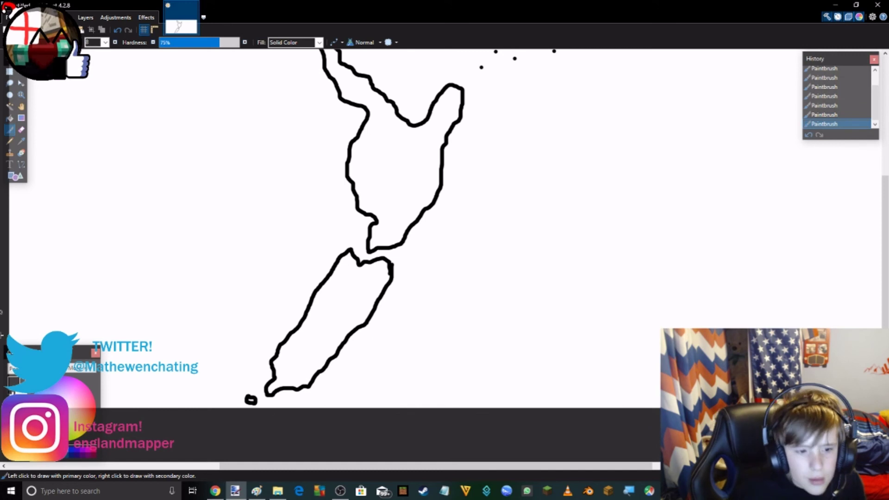
left_click(15, 176)
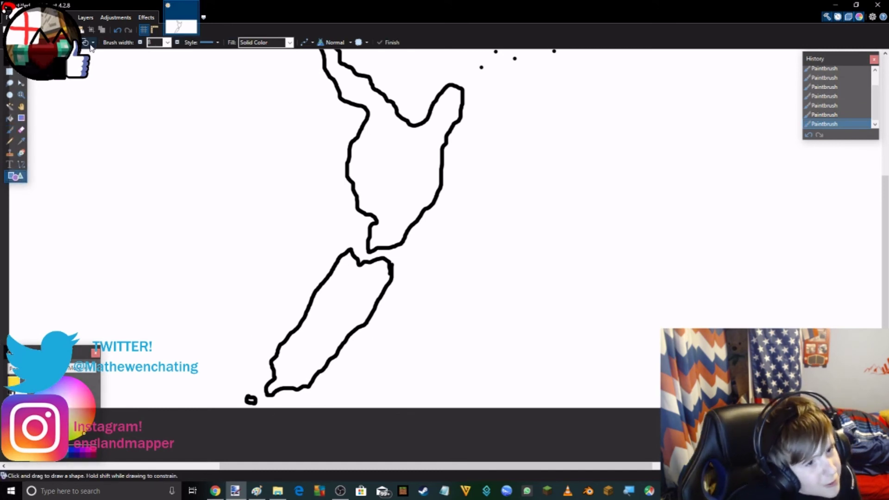
left_click(86, 42)
left_click(139, 90)
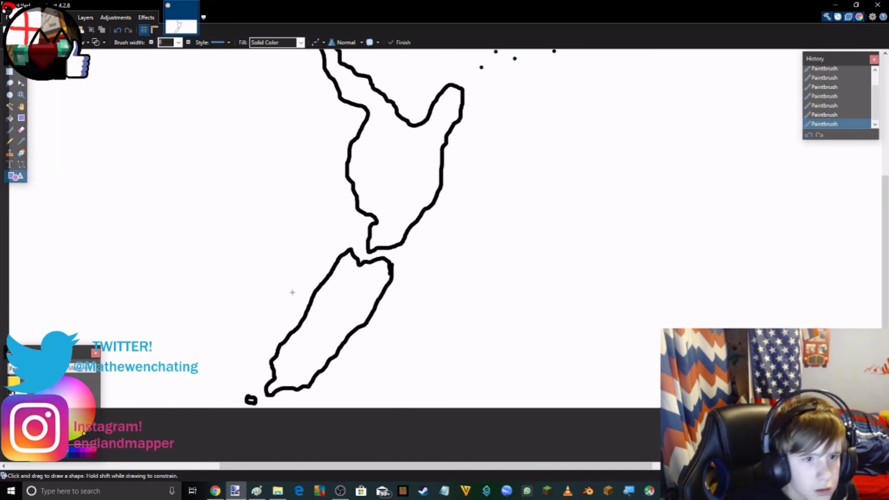
left_click(96, 43)
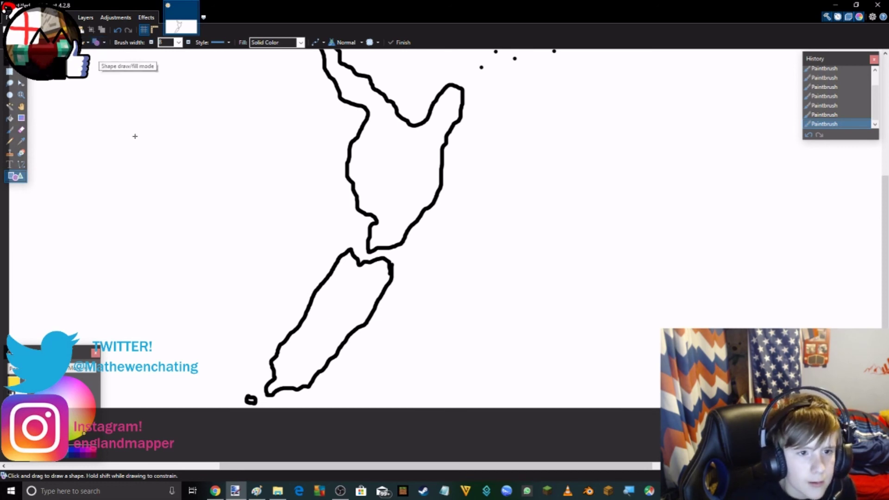
mouse_move(367, 238)
left_mouse_down()
mouse_move(396, 276)
mouse_move(391, 196)
mouse_move(411, 113)
mouse_move(396, 116)
mouse_move(393, 275)
left_mouse_up()
key("Return")
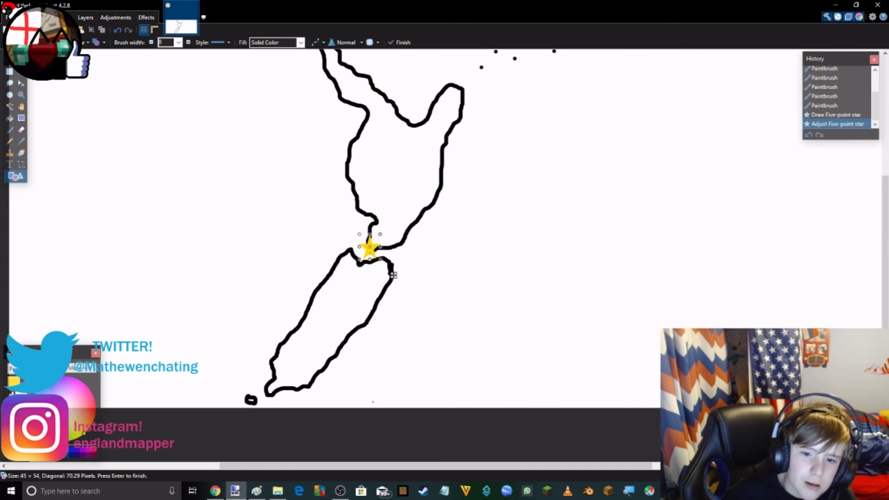
left_click_drag(339, 324, 376, 365)
left_click(60, 452)
left_click(174, 307)
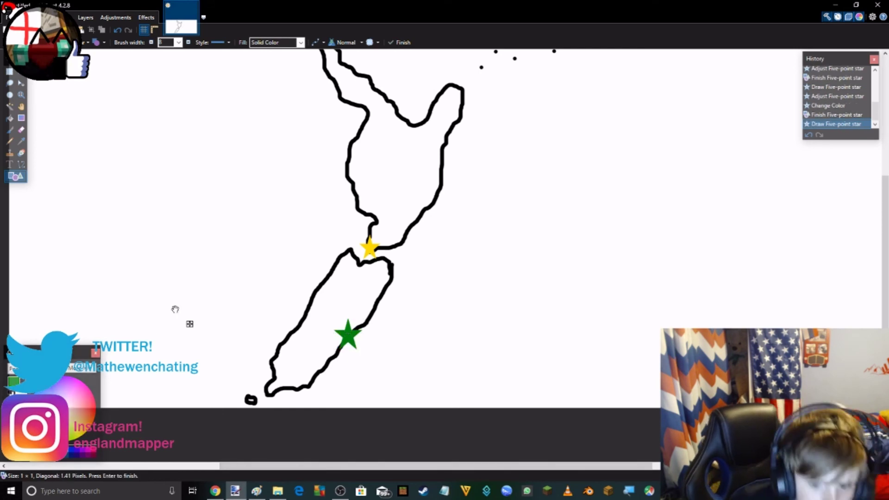
scroll(278, 277, "up", 3)
mouse_move(367, 183)
left_mouse_down()
mouse_move(393, 213)
mouse_move(382, 200)
left_mouse_up()
left_click(446, 232)
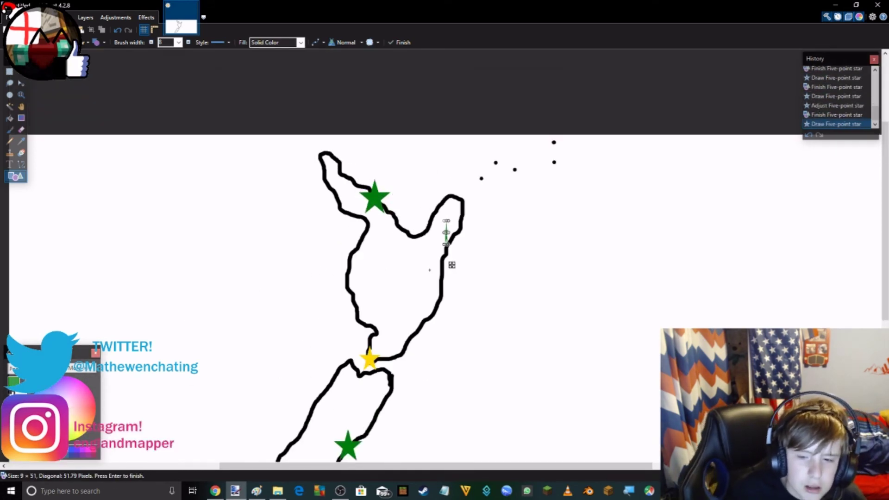
key("Return")
scroll(238, 248, "down", 3)
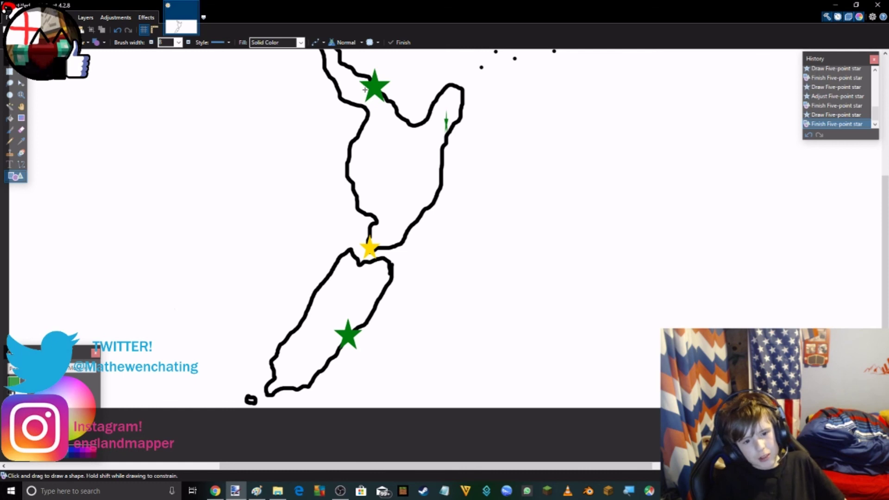
left_click(121, 31)
left_click(122, 30)
left_click(122, 31)
left_click(122, 31)
left_click(121, 31)
left_click(121, 31)
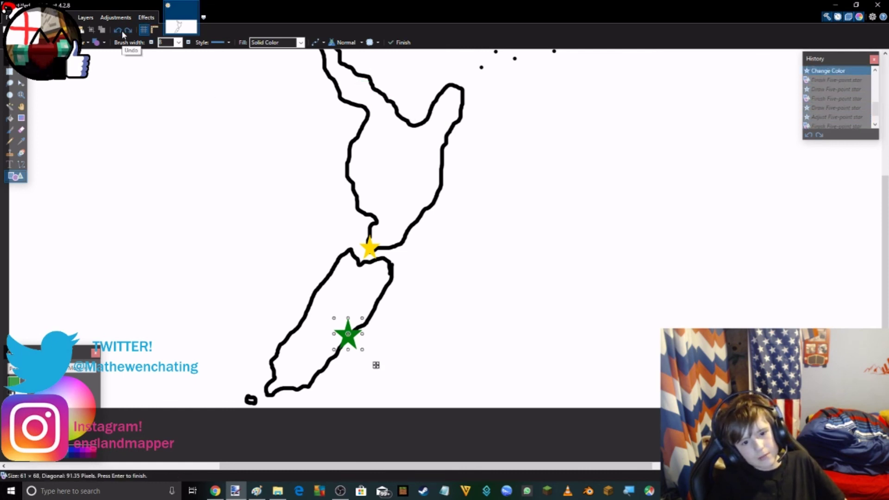
left_click(122, 31)
left_click(121, 31)
left_click(121, 30)
left_click(121, 31)
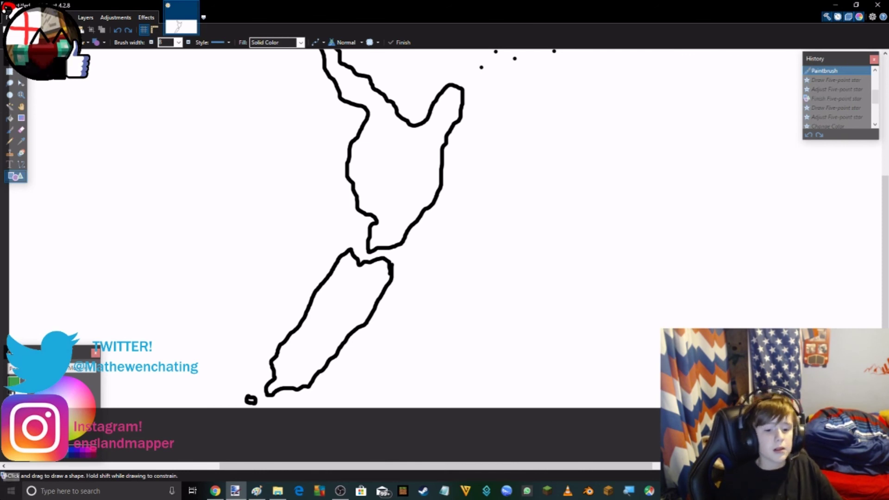
left_click(214, 491)
Step: Look over the Instagram profile tab, then return to the New Zealand flag results
left_click(88, 6)
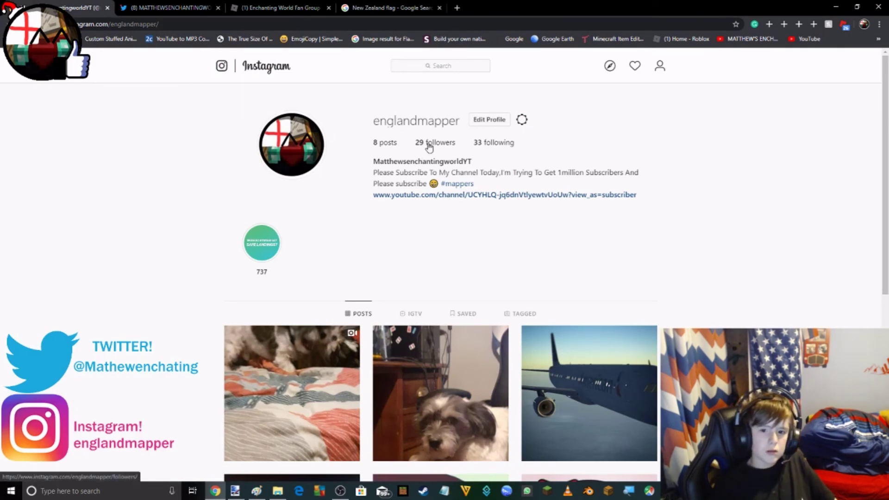
scroll(373, 162, "down", 1)
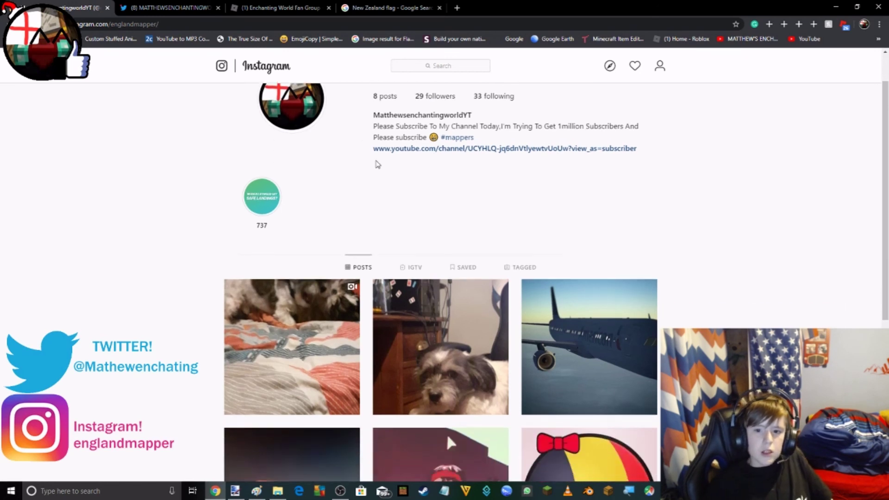
scroll(385, 167, "up", 1)
left_click(391, 8)
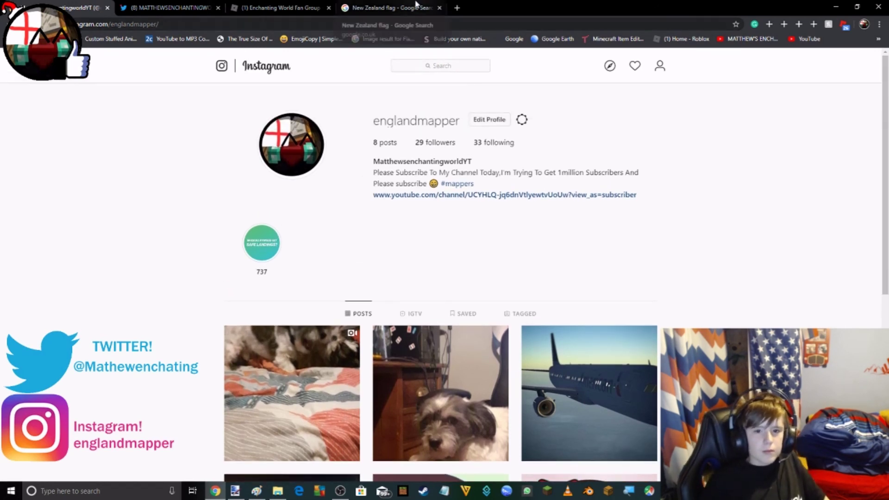
Step: Open the YouTube channel page, check and close its notifications, then switch to OBS Studio
left_click(751, 39)
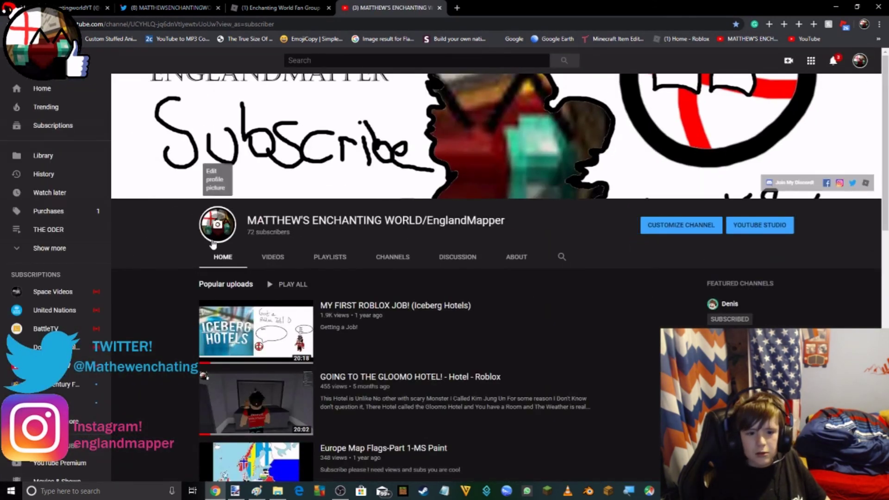
left_click(834, 61)
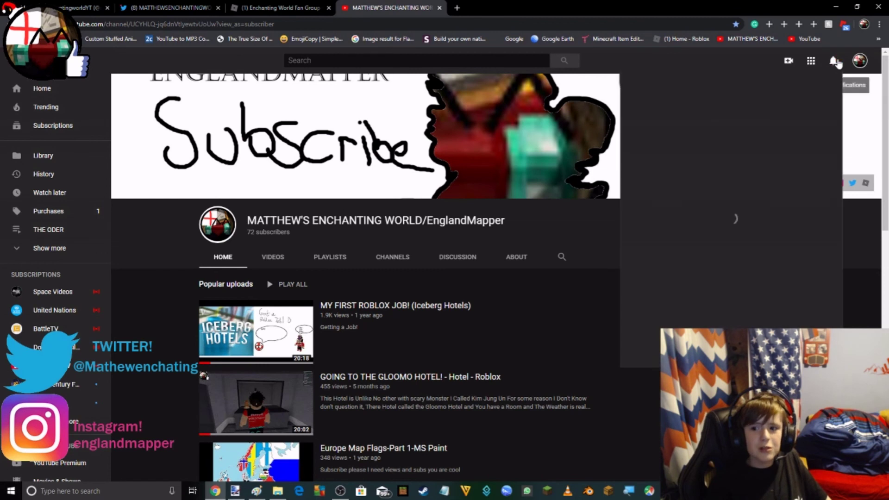
left_click(860, 228)
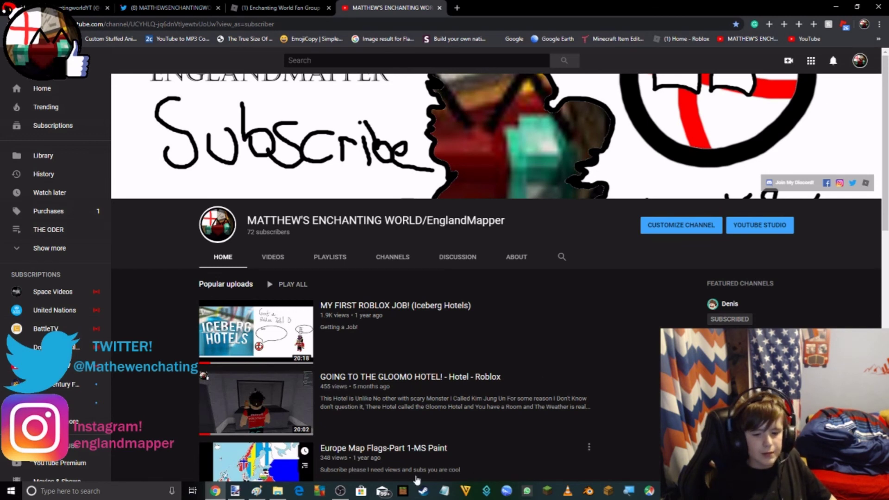
left_click(341, 491)
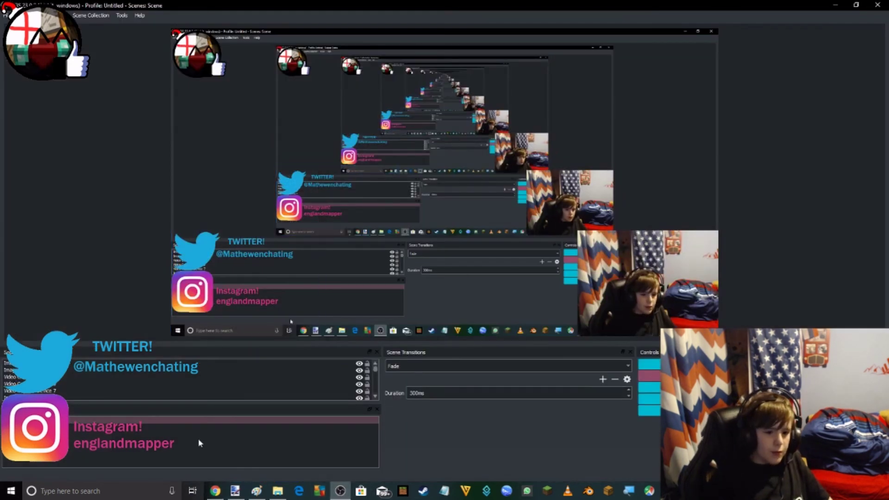
Step: Select the webcam source, toggle Display Capture visibility off and on, then Alt+Tab to Photos
left_click(250, 384)
left_click(254, 385)
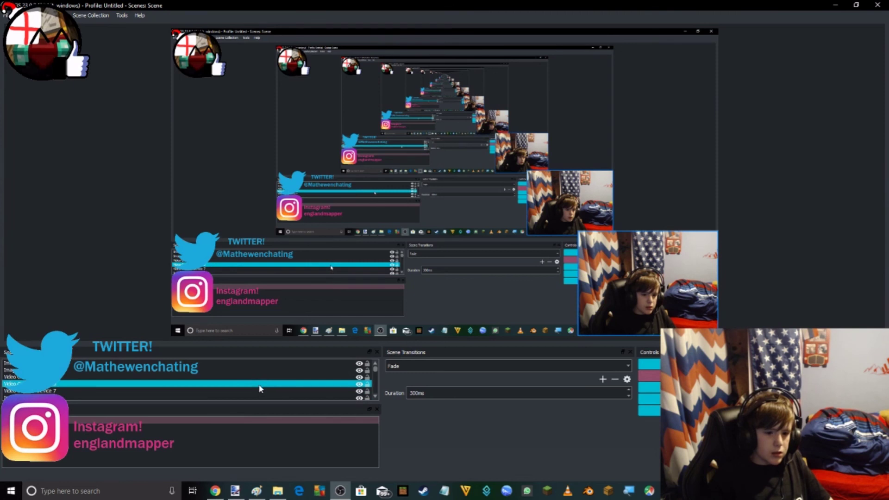
scroll(264, 389, "down", 3)
left_click(324, 391)
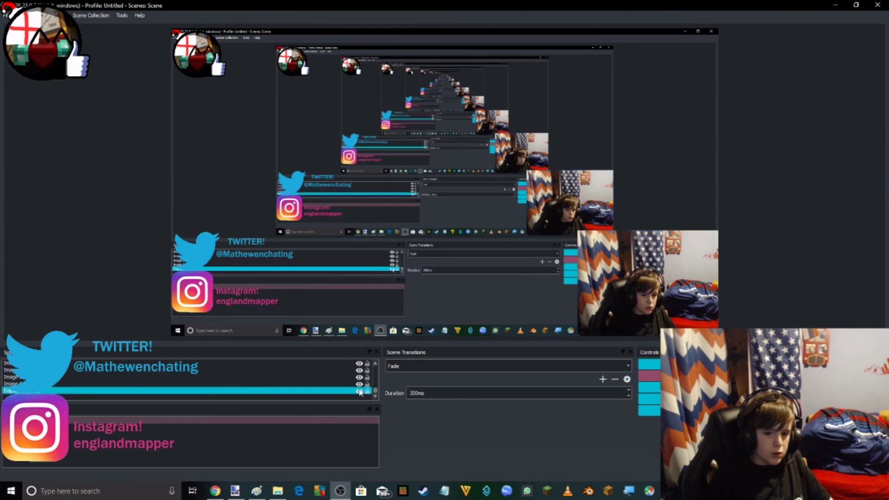
left_click(359, 391)
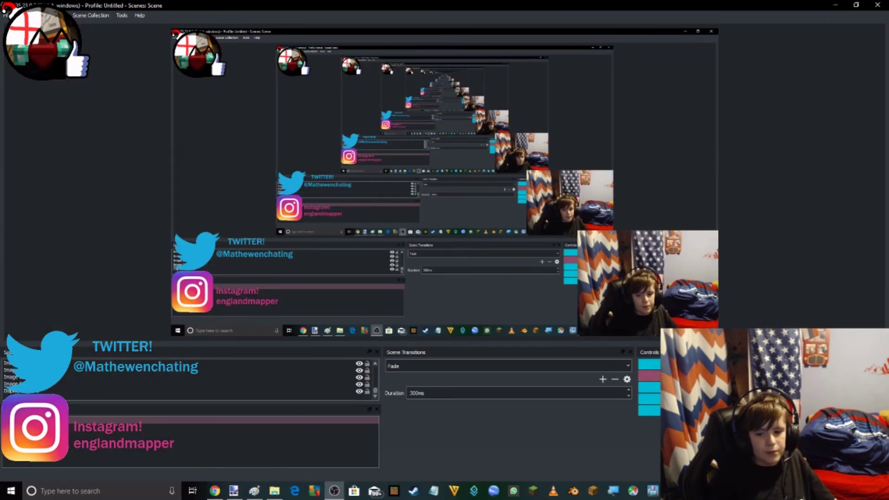
key("alt+Tab")
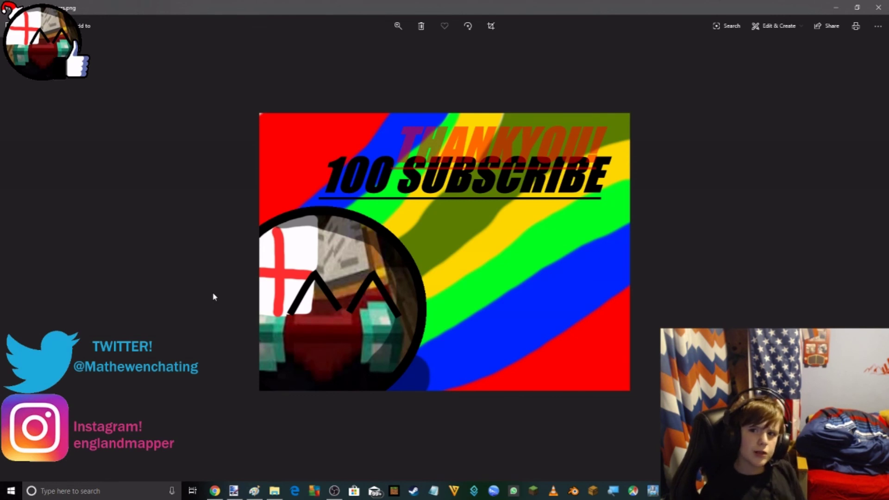
Step: Close the 100 SUBSCRIBE image in Photos to get back to OBS Studio
left_click(878, 7)
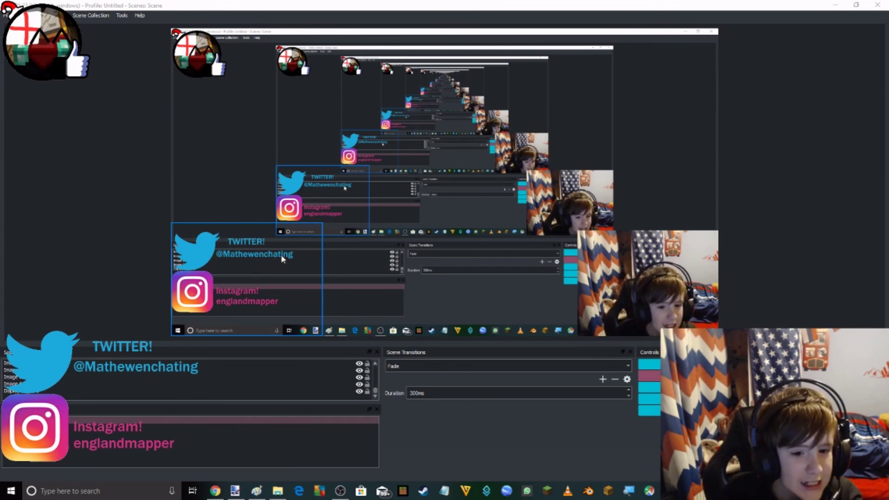
Step: In Paint, place a text box reading 'Enchanting' and start a new line below it
left_click(256, 490)
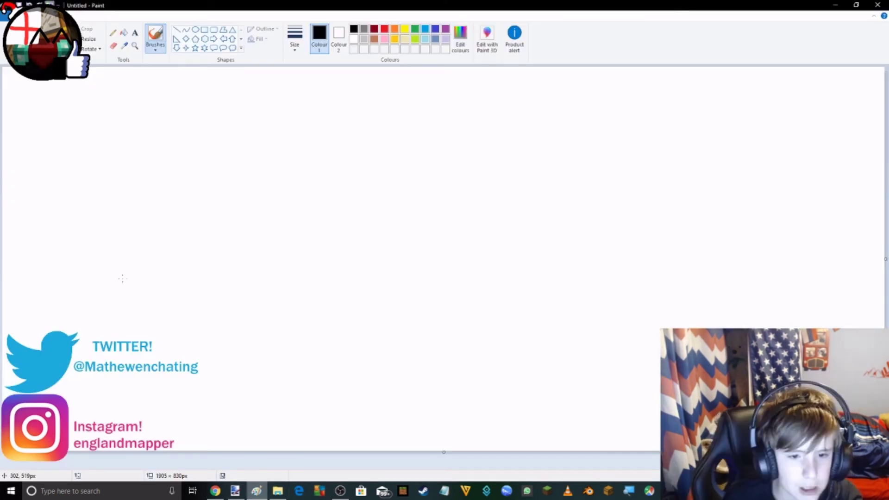
left_click(135, 32)
left_click(157, 168)
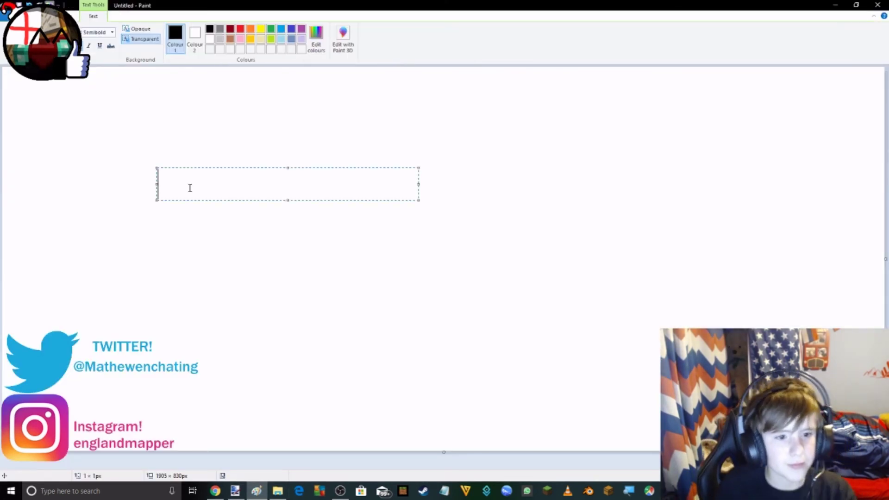
type("Encha")
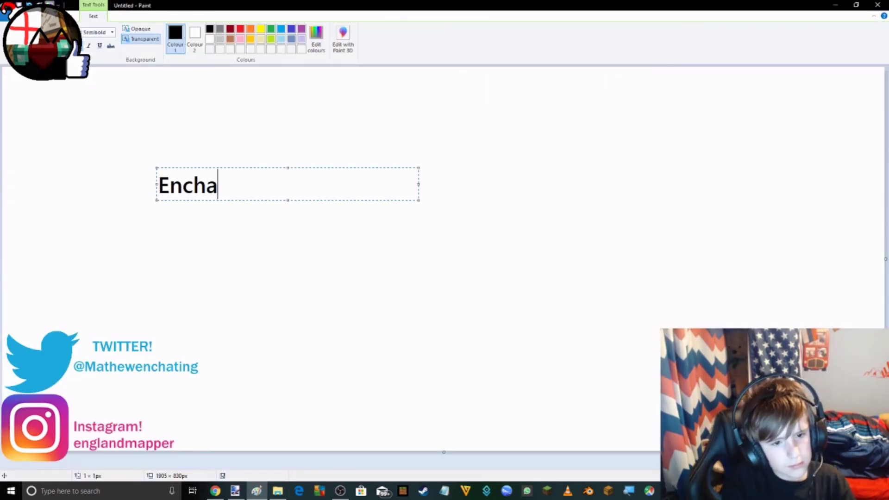
type("nting")
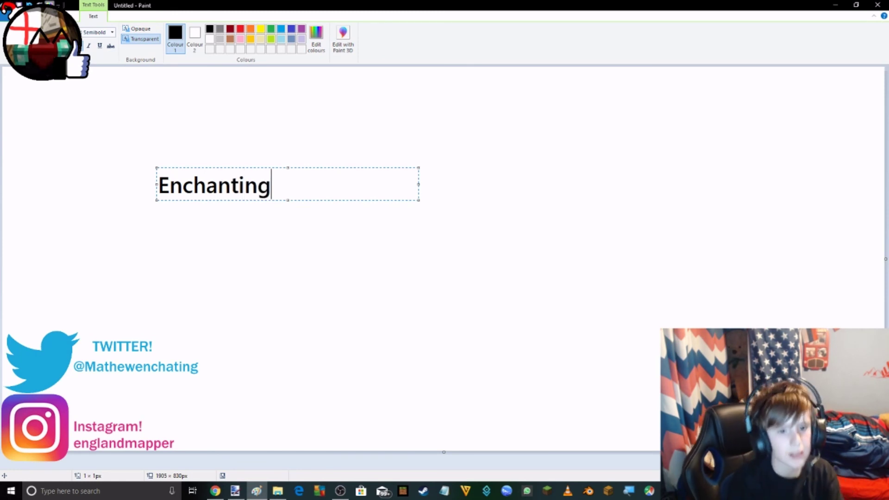
key("Return")
left_click(339, 199)
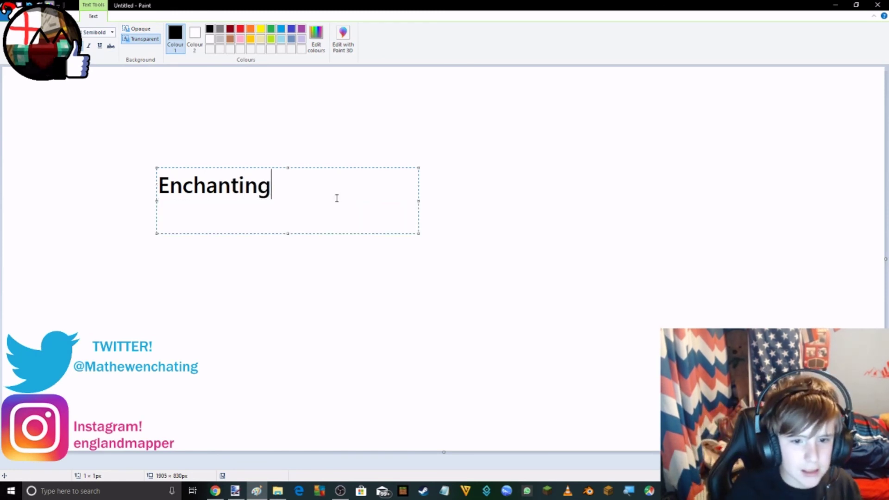
left_click(264, 176)
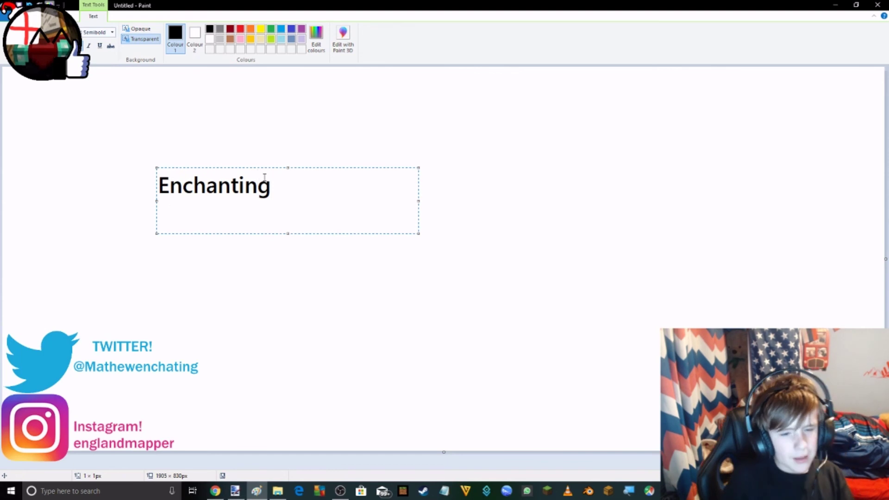
key("Right")
key("Return")
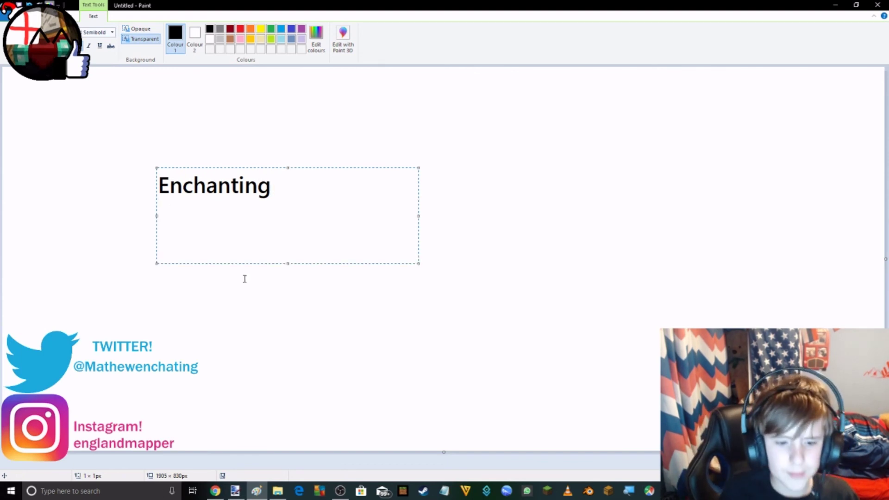
Step: Type 'Enchating' and 'YOU HAD ONE JOB.' on the following lines
left_click(343, 492)
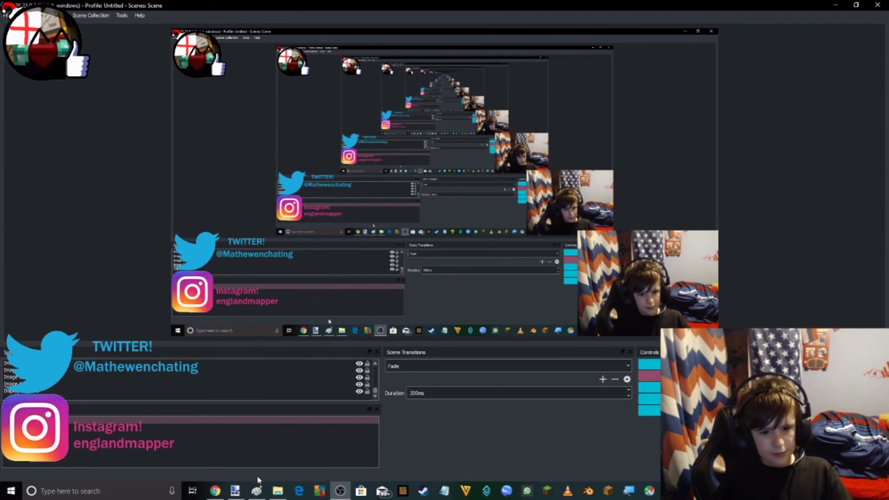
left_click(257, 492)
type("Enchan")
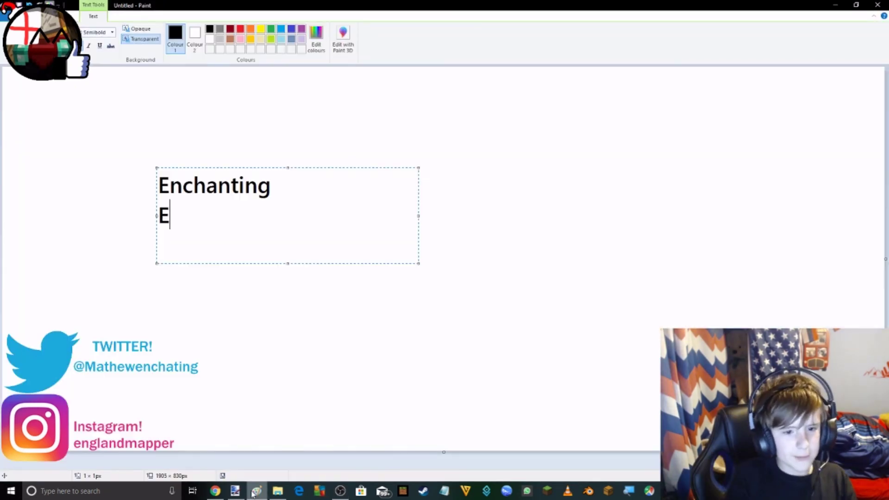
type("ting")
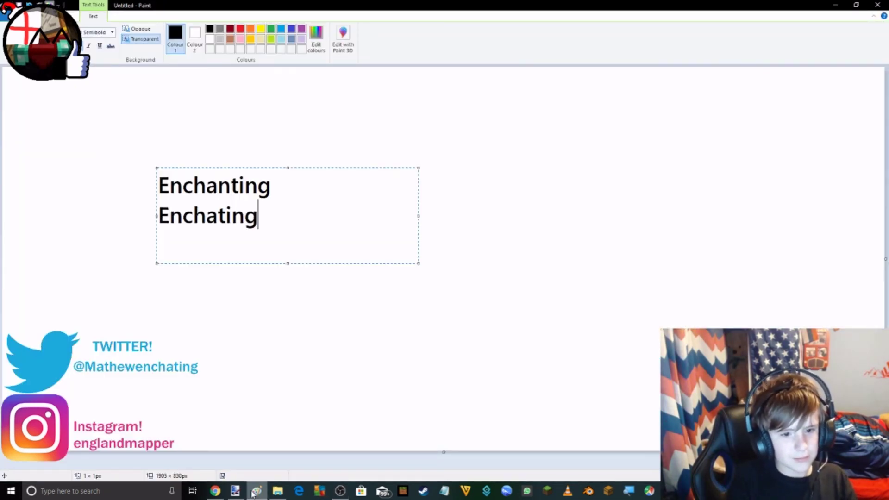
key("Return")
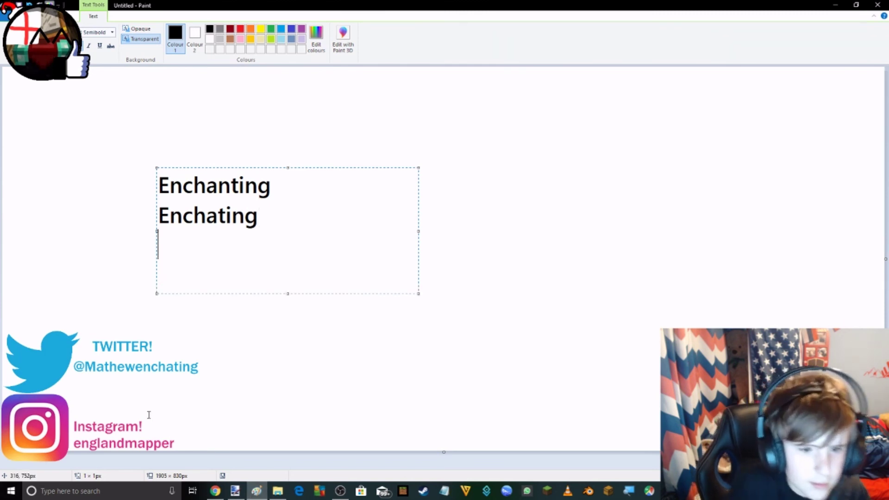
key("Return")
type("YOU HAD ONE ")
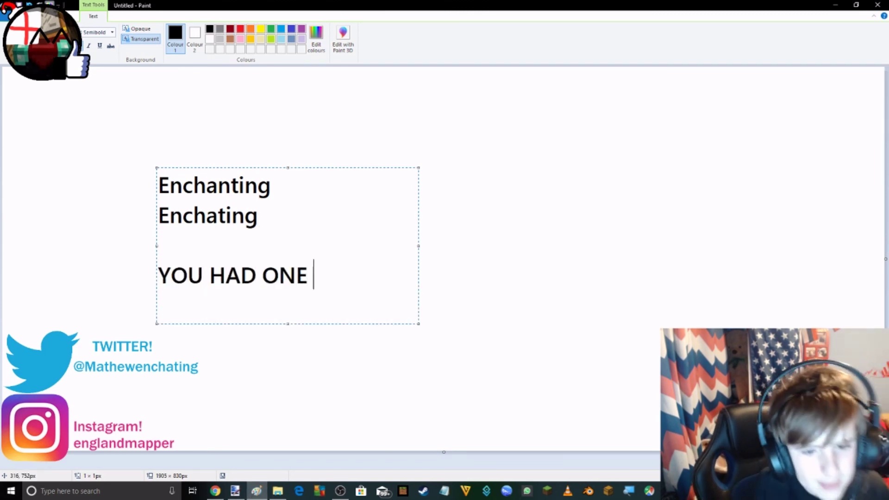
type("JOB.")
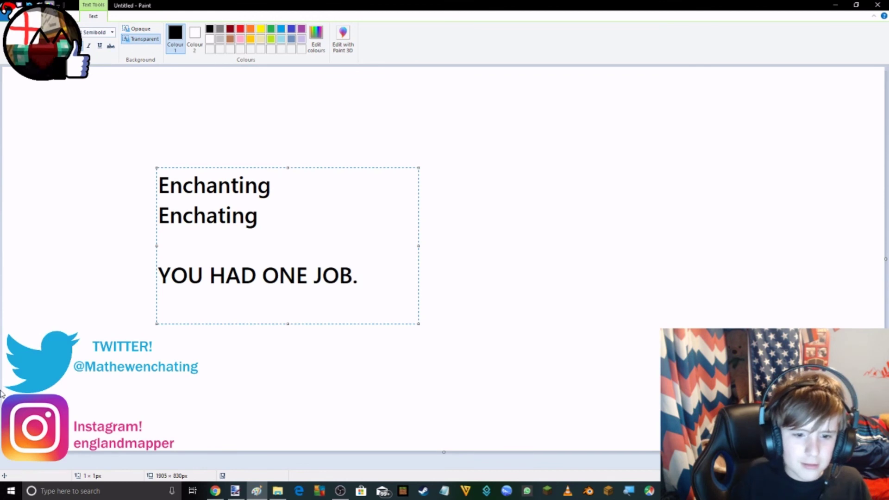
key("Return")
Step: Commit the text, then draw a thicker red stroke beside 'Enchating'
left_click(134, 229)
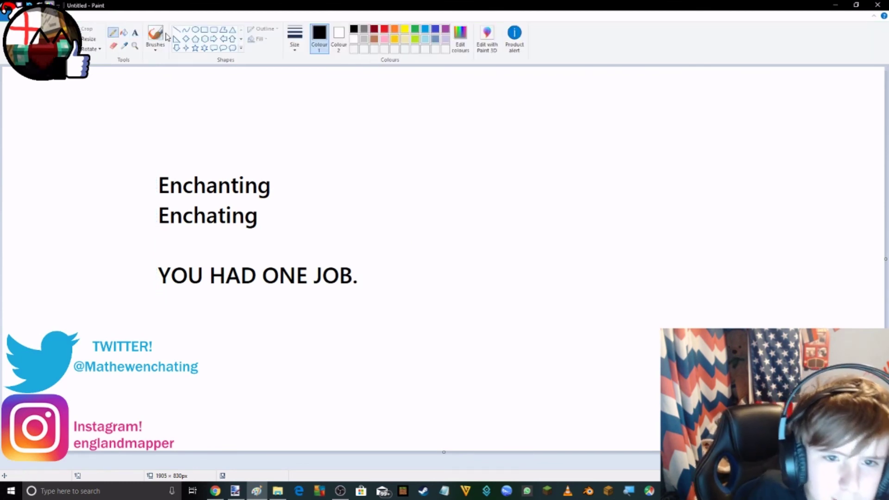
left_click(384, 30)
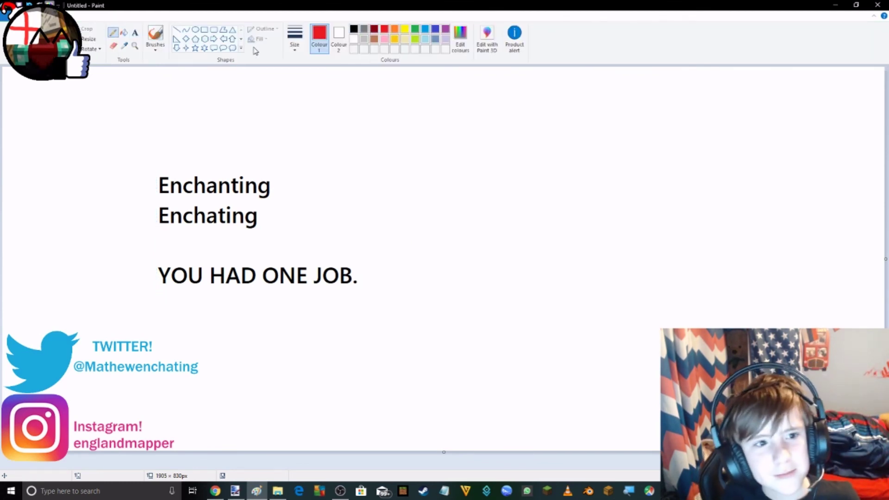
left_click(287, 37)
left_click(304, 126)
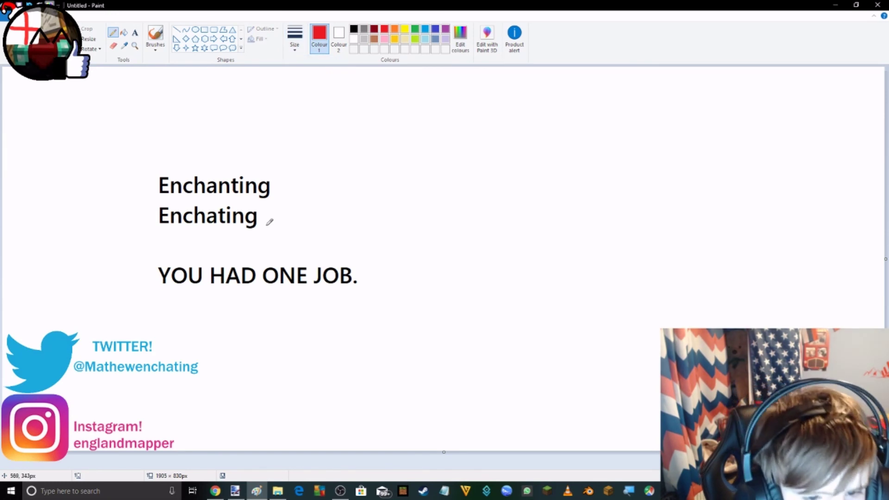